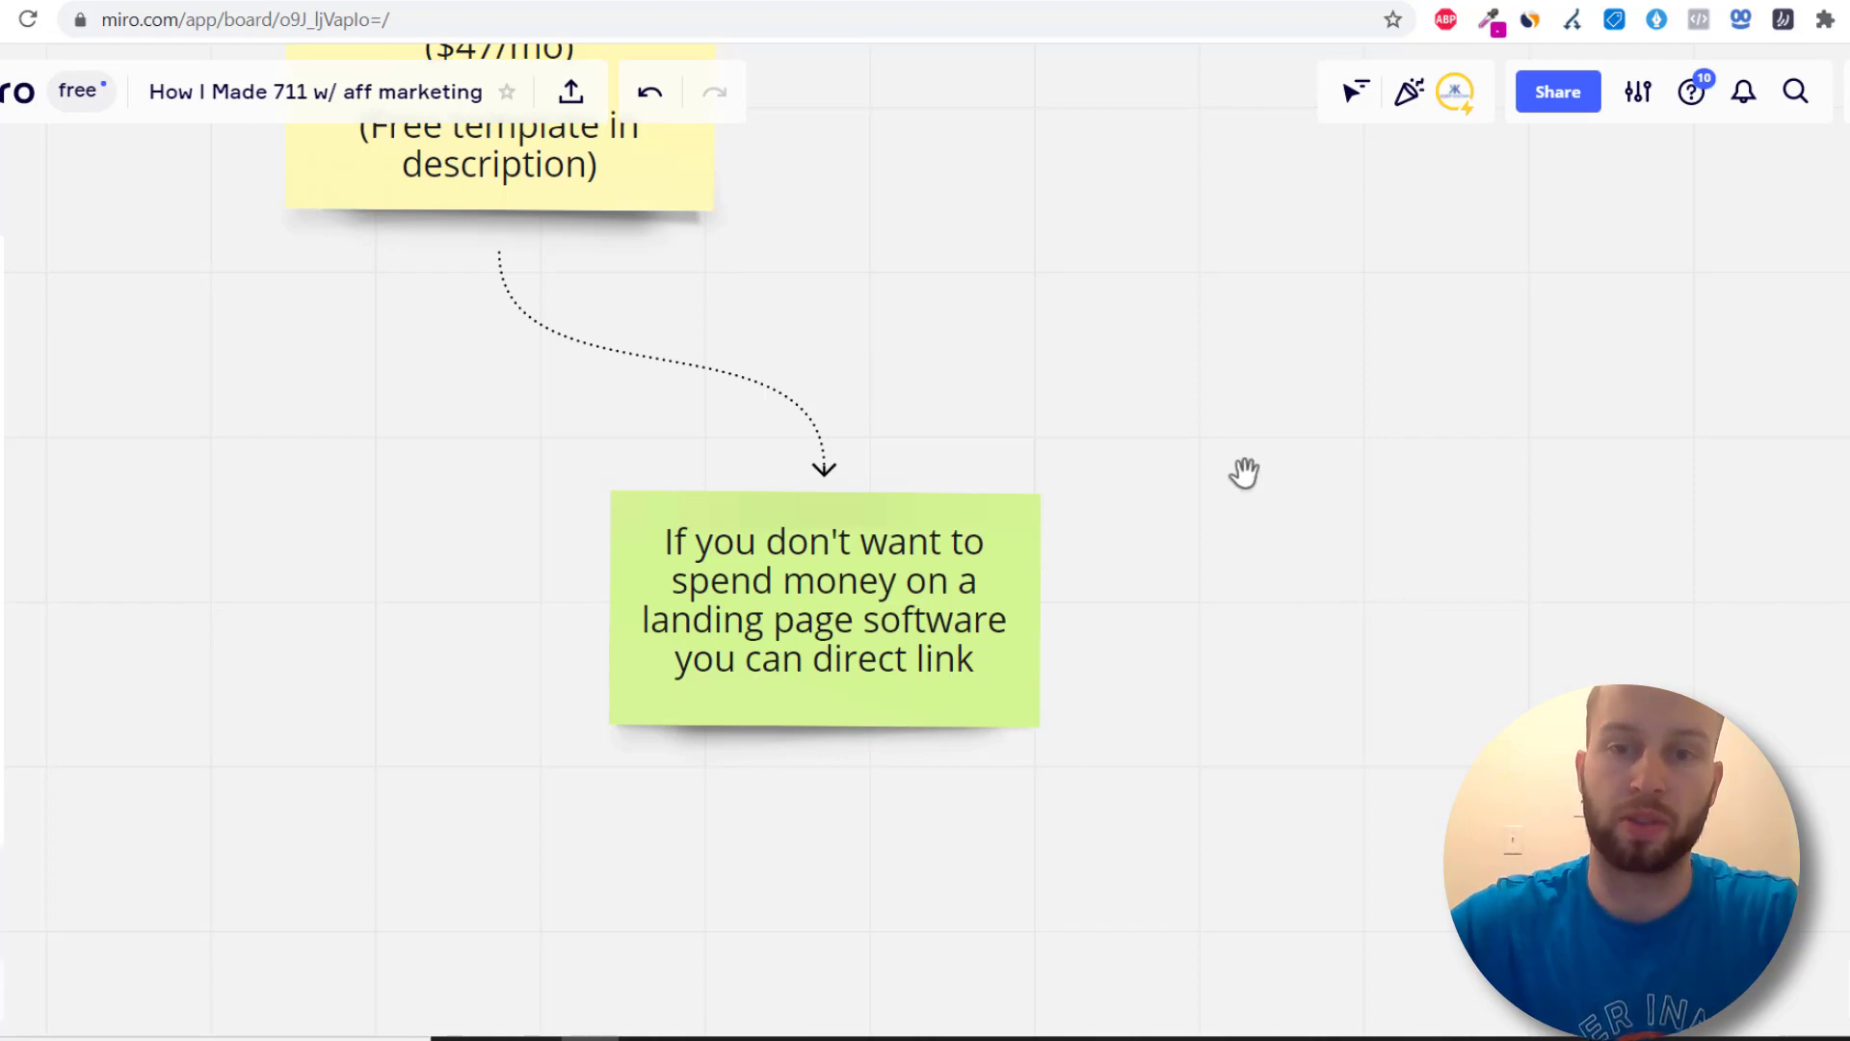
Step: Review the board's Step #3 landing page notes and the Step #4 tracking link notes
scroll(1247, 477, up, 1)
scroll(1237, 582, up, 5)
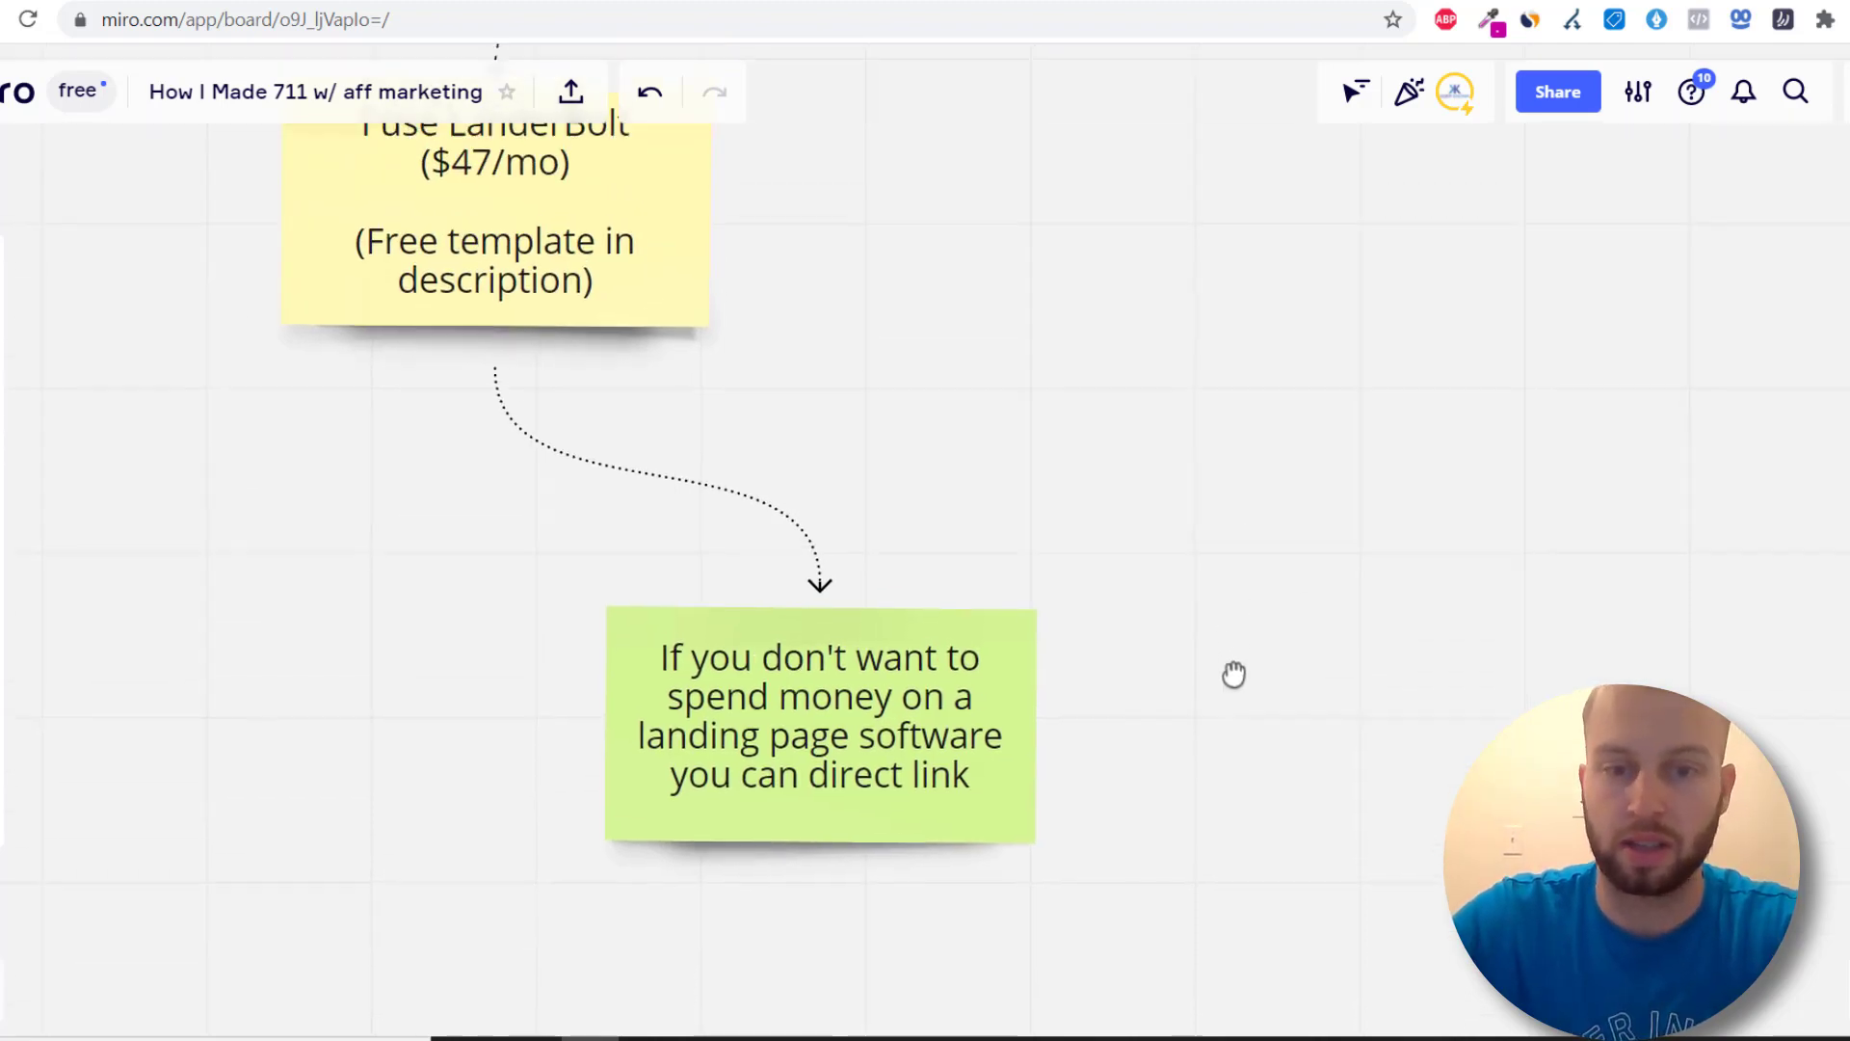
scroll(1180, 576, up, 5)
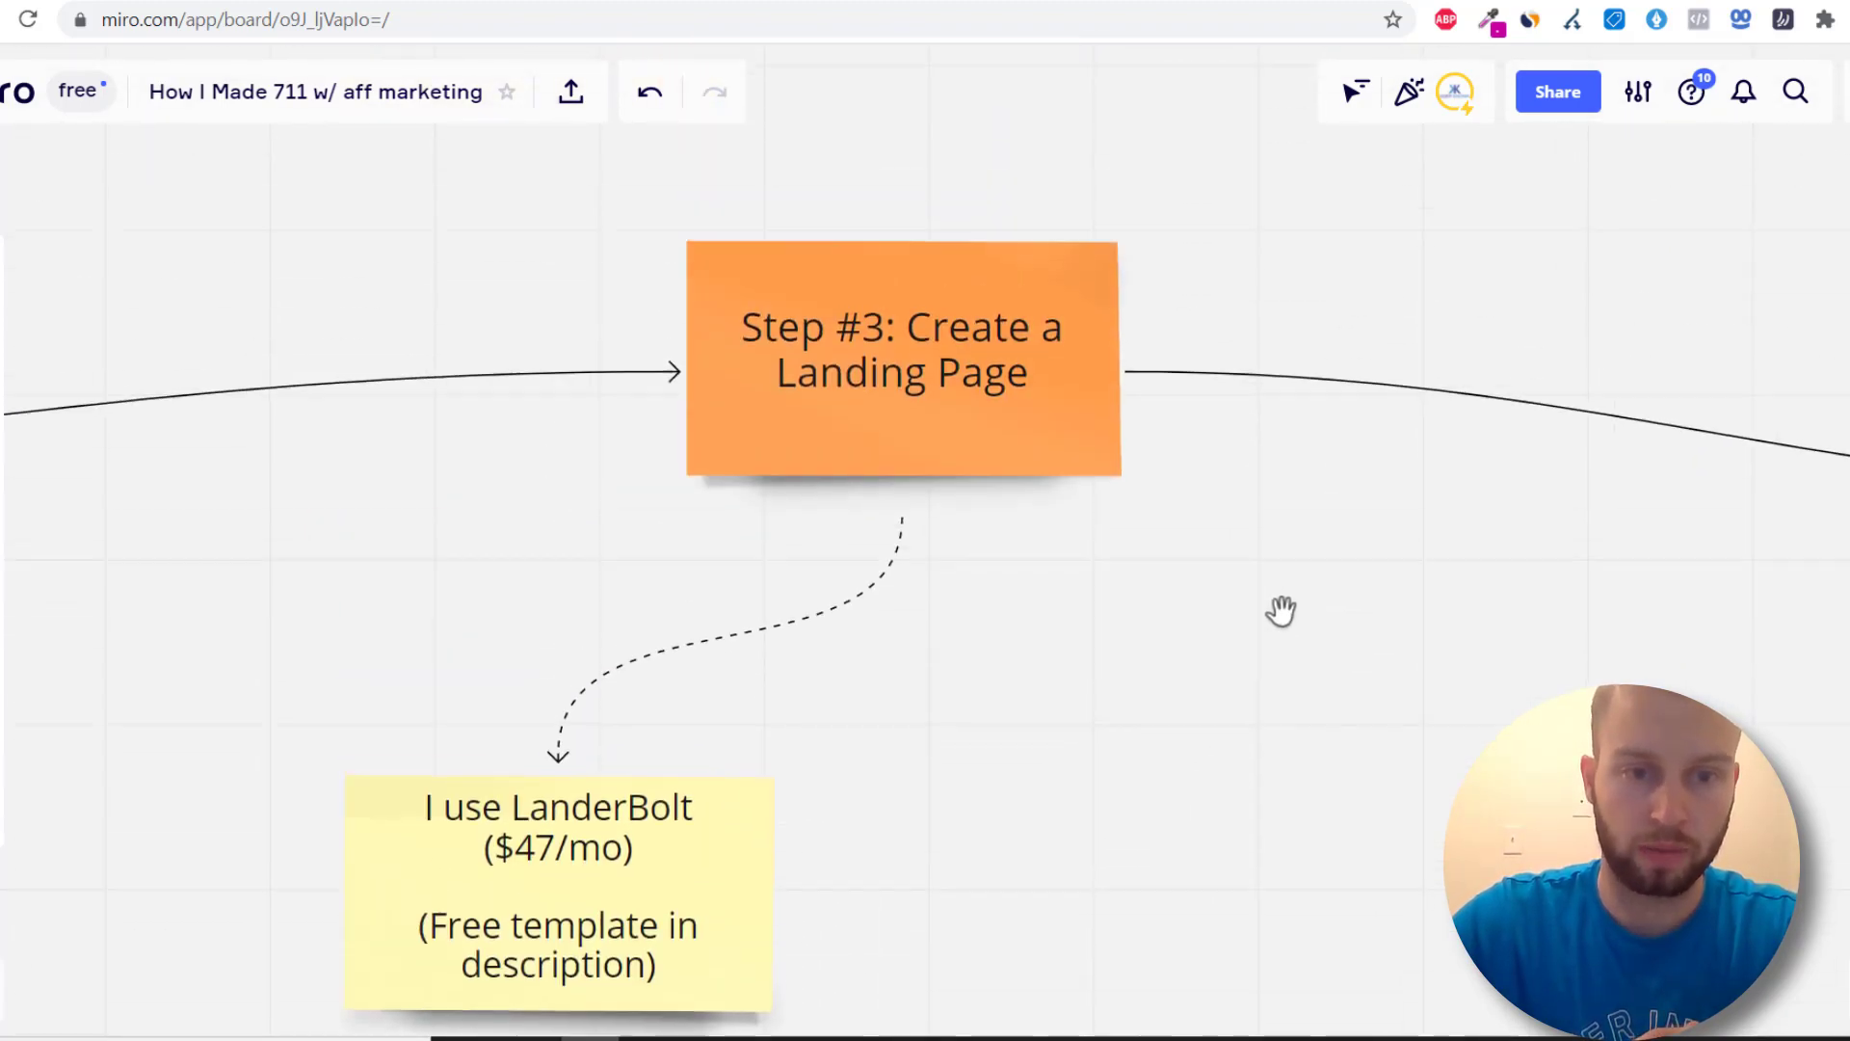
scroll(1020, 780, right, 6)
scroll(1142, 245, right, 4)
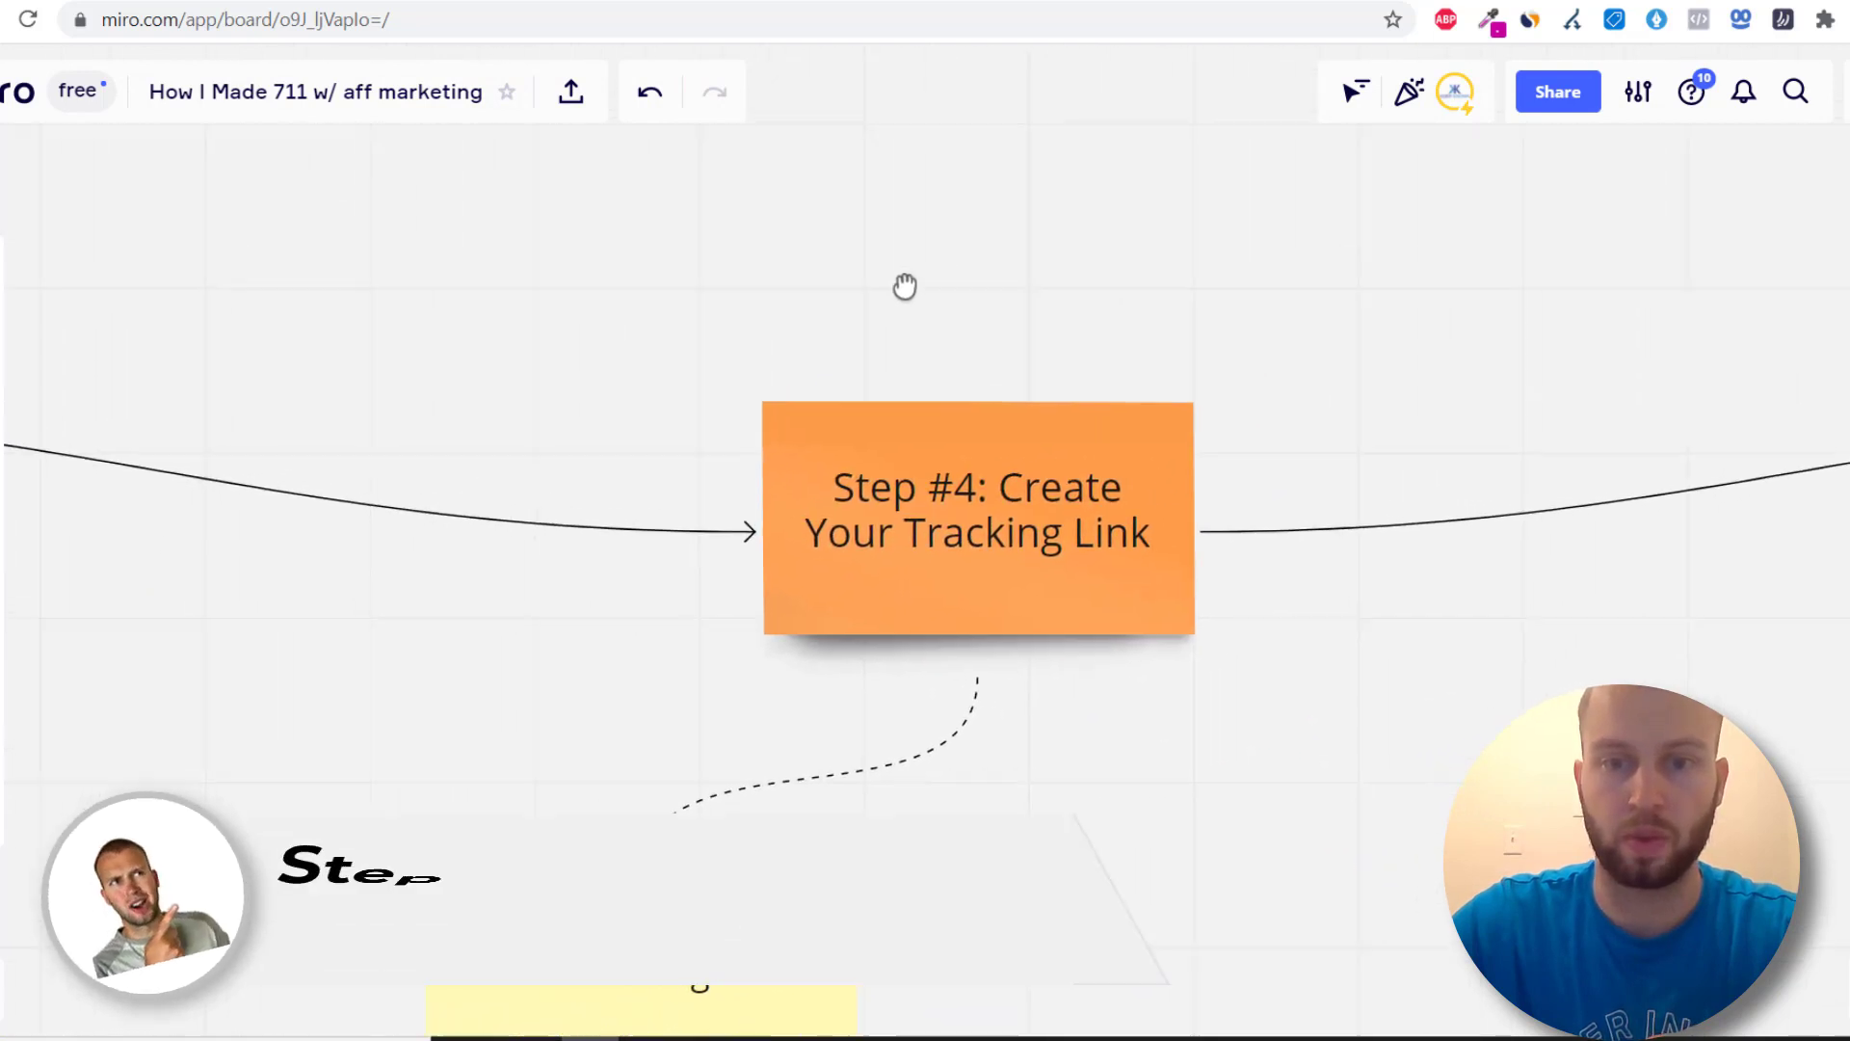
scroll(1297, 735, down, 3)
scroll(1333, 538, down, 1)
scroll(1333, 538, left, 1)
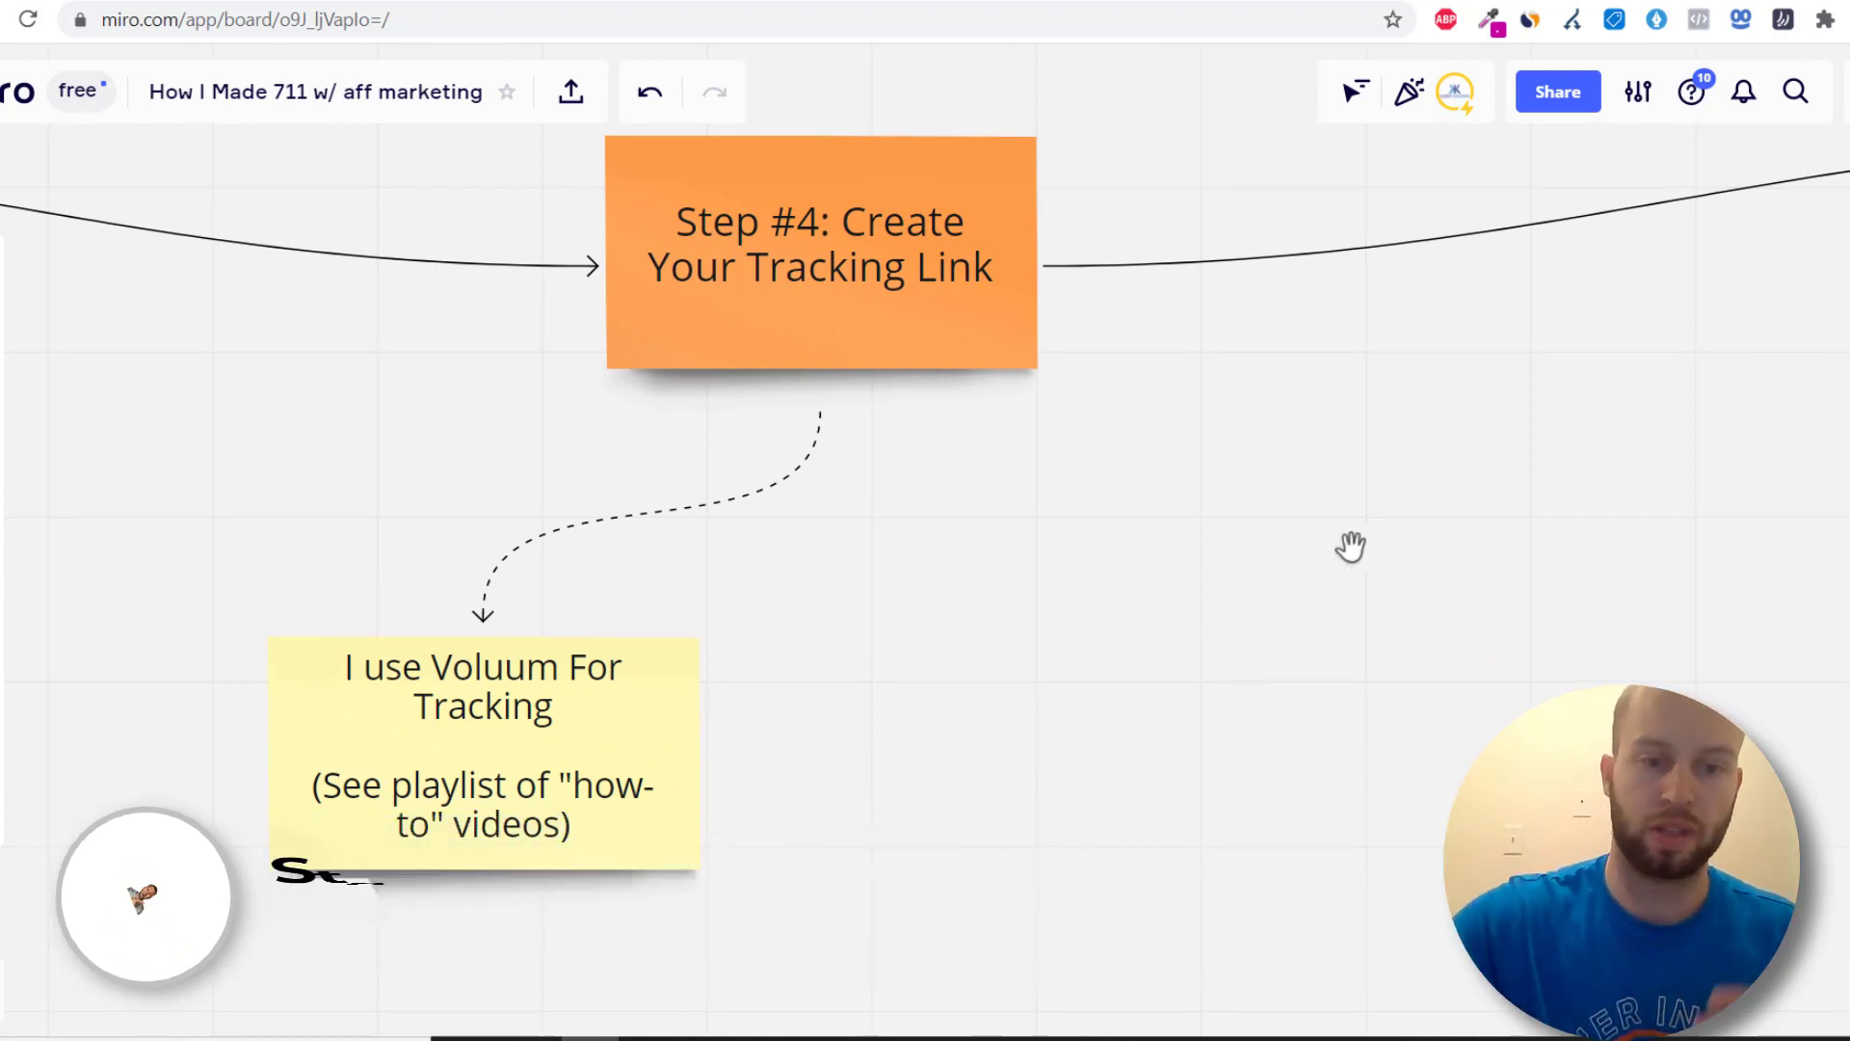
scroll(1185, 719, left, 2)
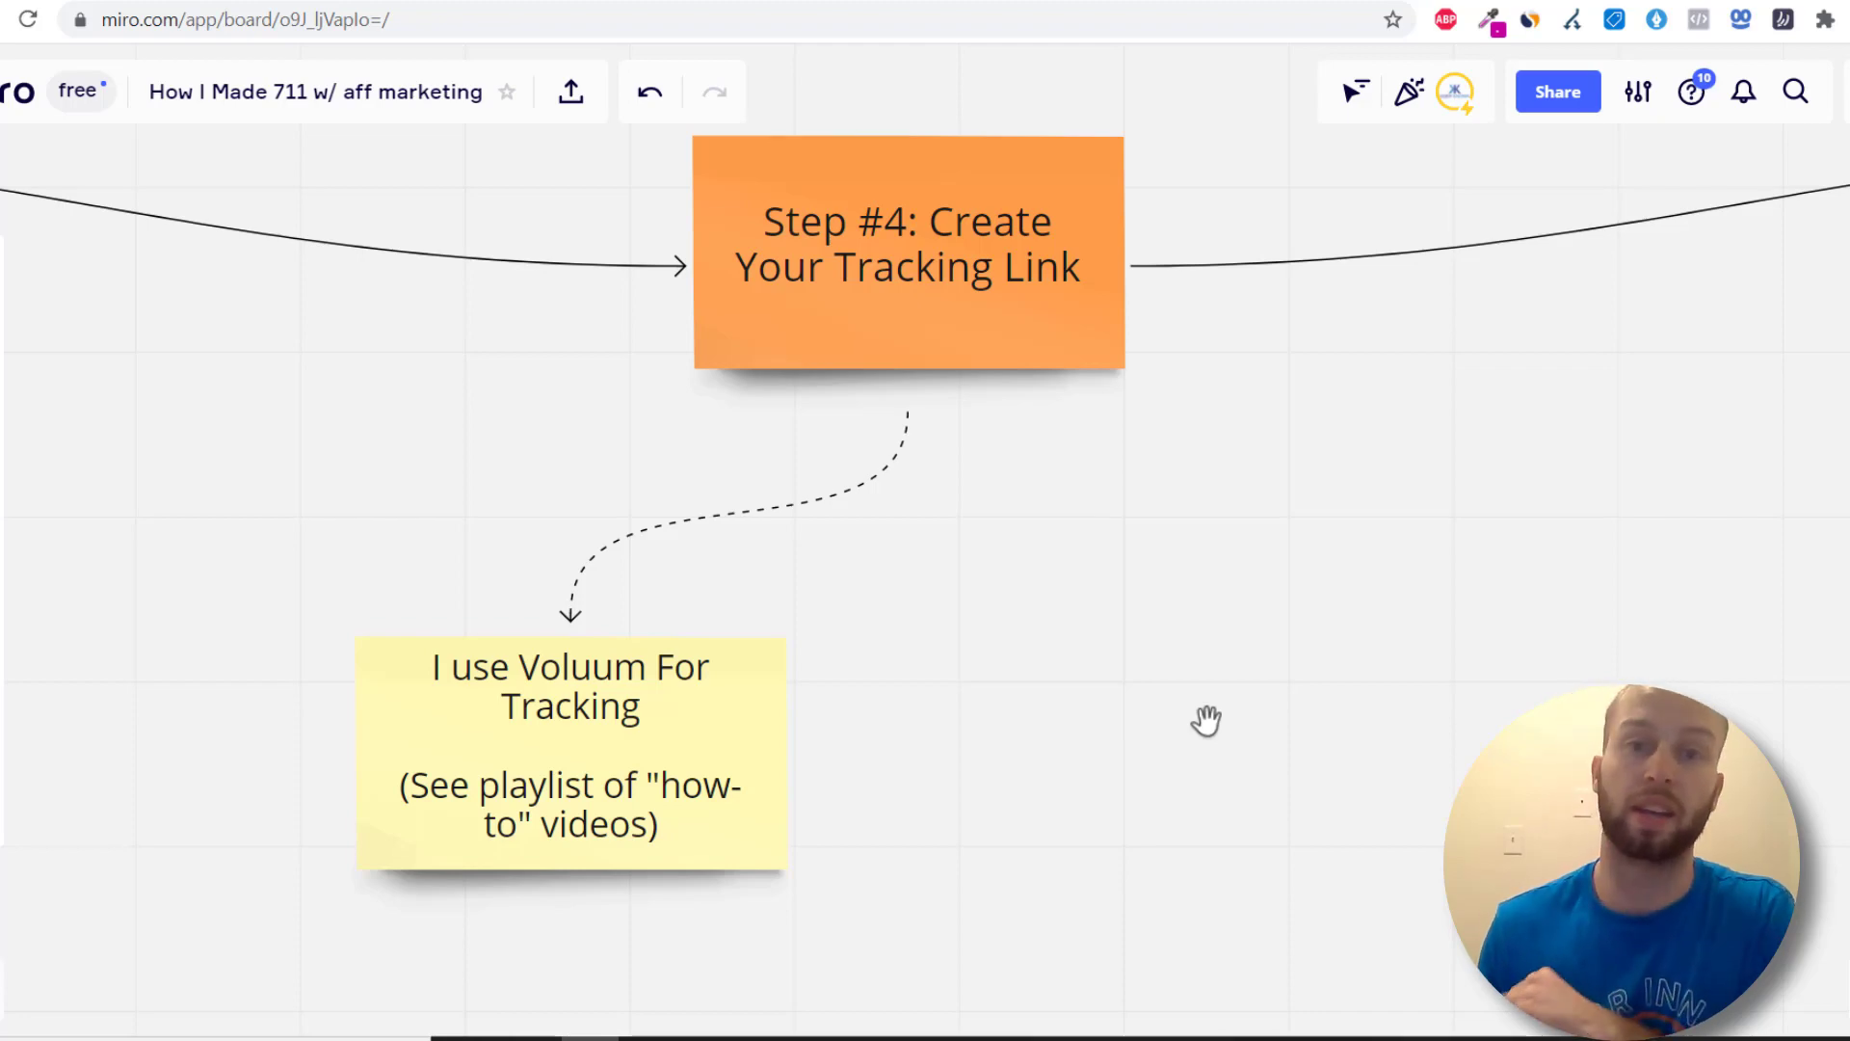
drag(1249, 636, 1253, 667)
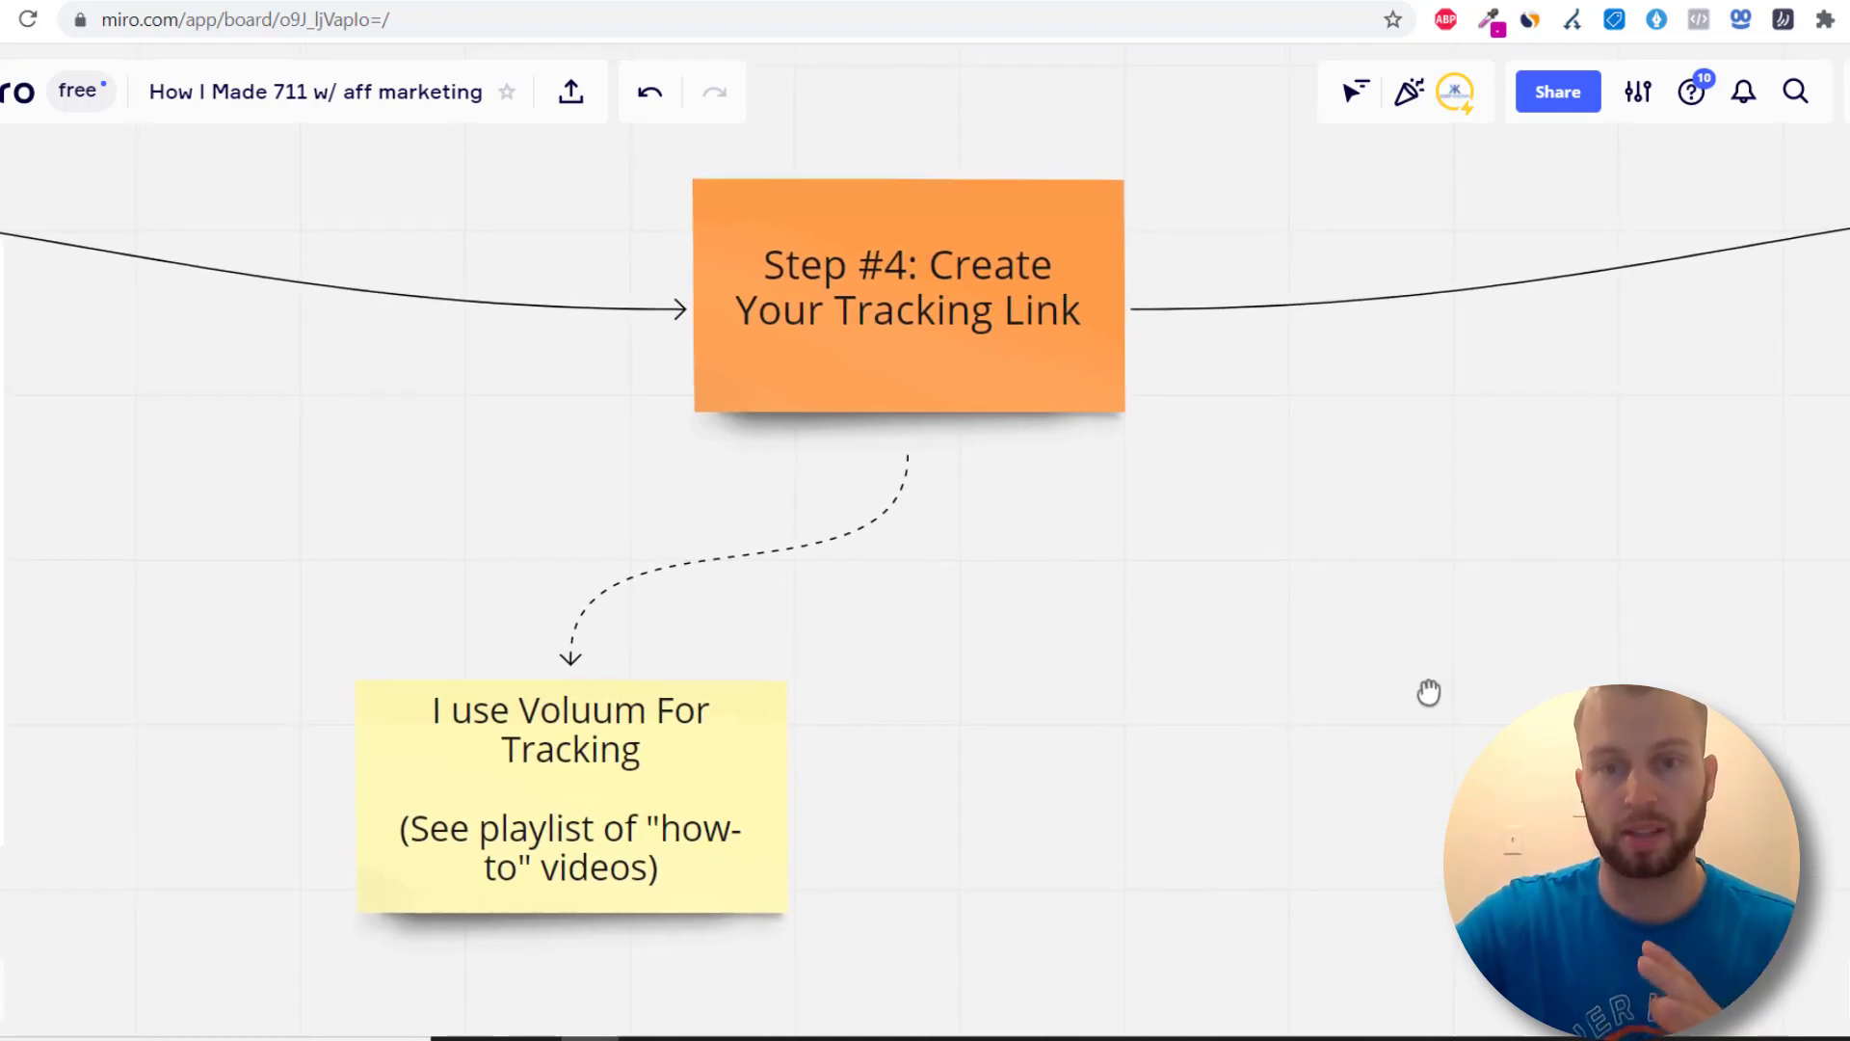
Step: Review the board's Step #5 note on sending traffic to the landing page and the note connected below it
drag(1532, 668, 806, 776)
drag(1195, 744, 446, 777)
drag(1358, 587, 1445, 628)
drag(1351, 590, 1425, 591)
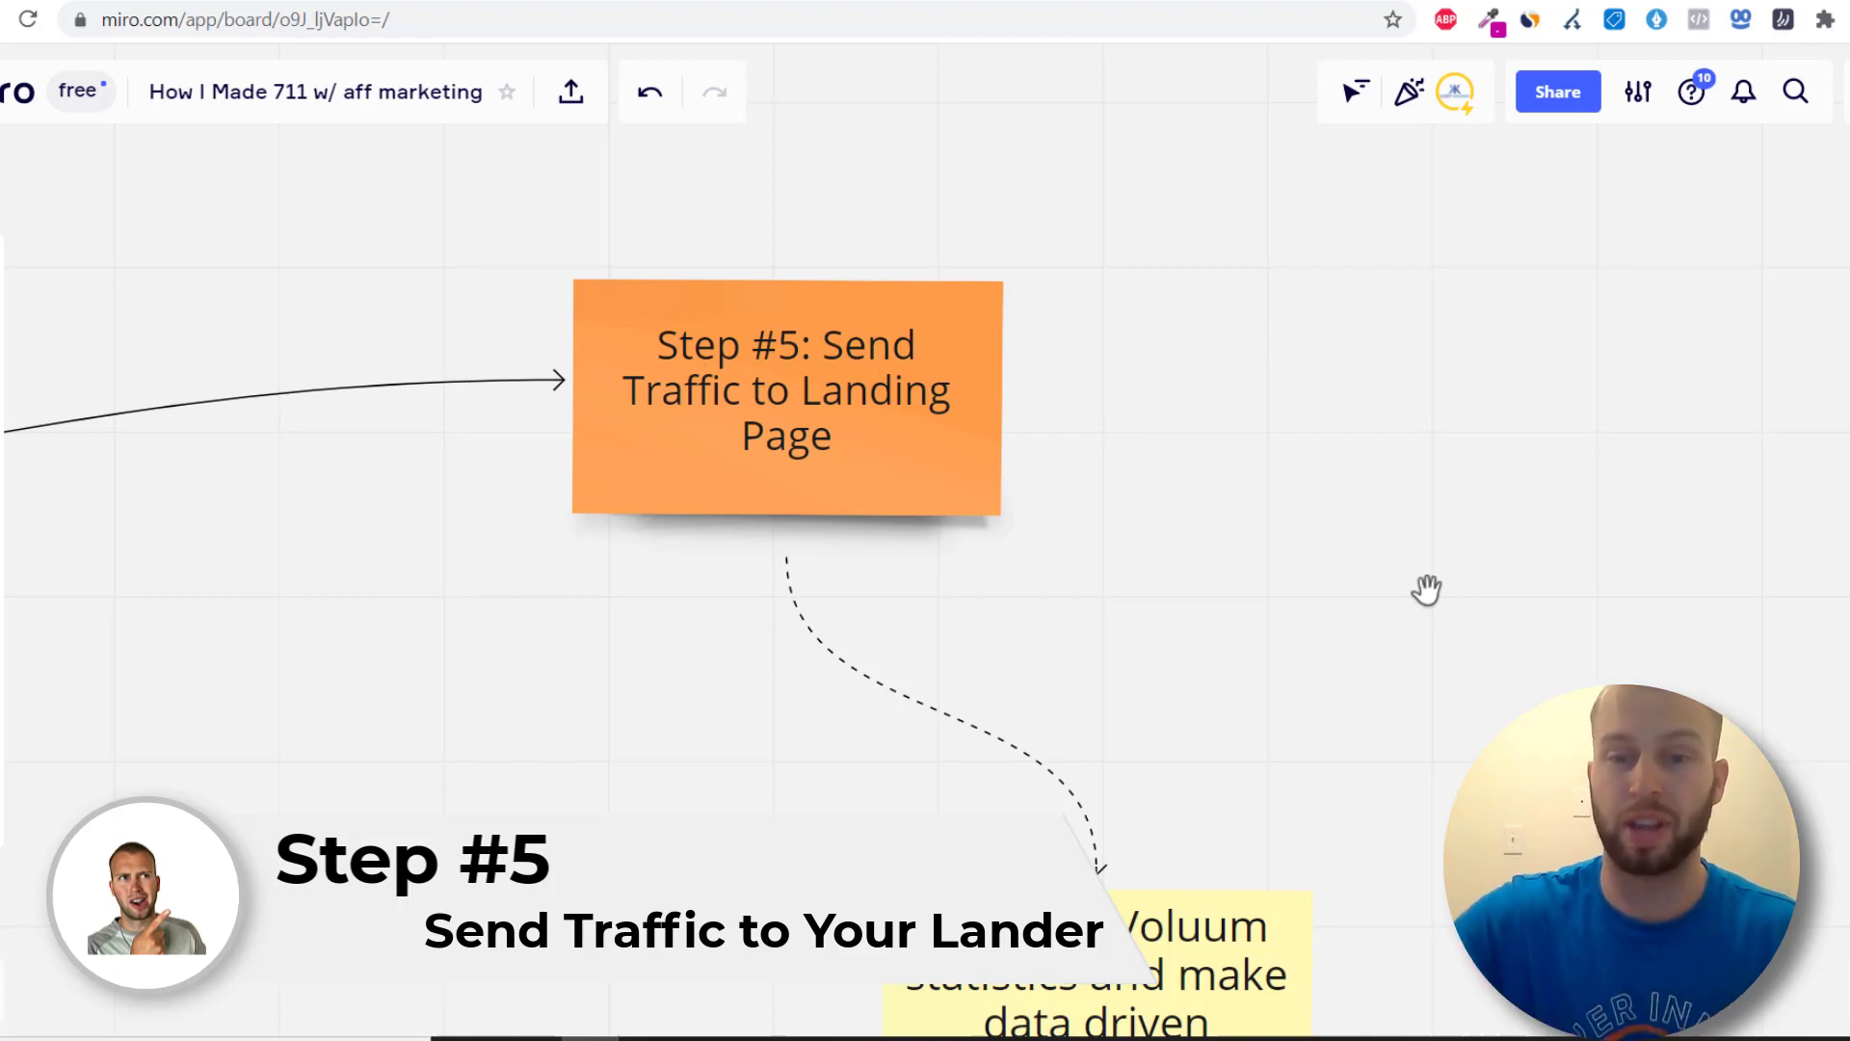
scroll(1455, 617, down, 5)
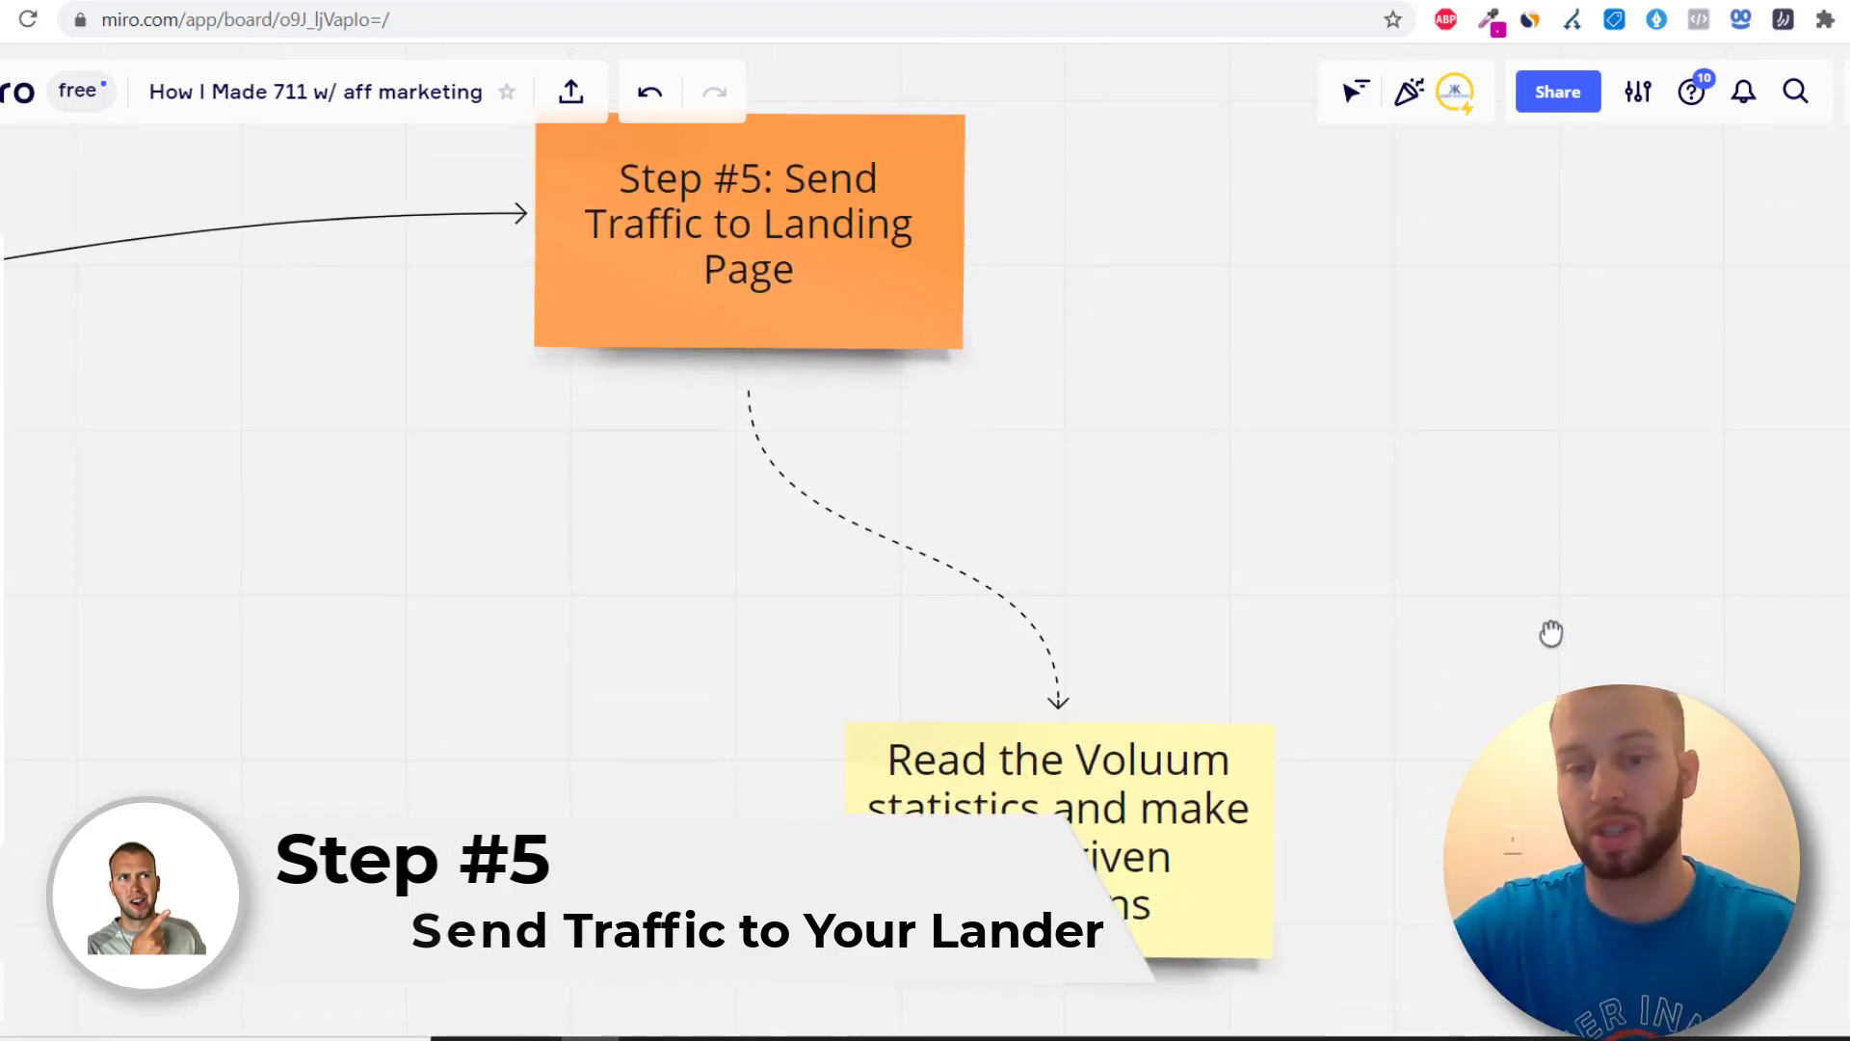
scroll(1552, 636, down, 3)
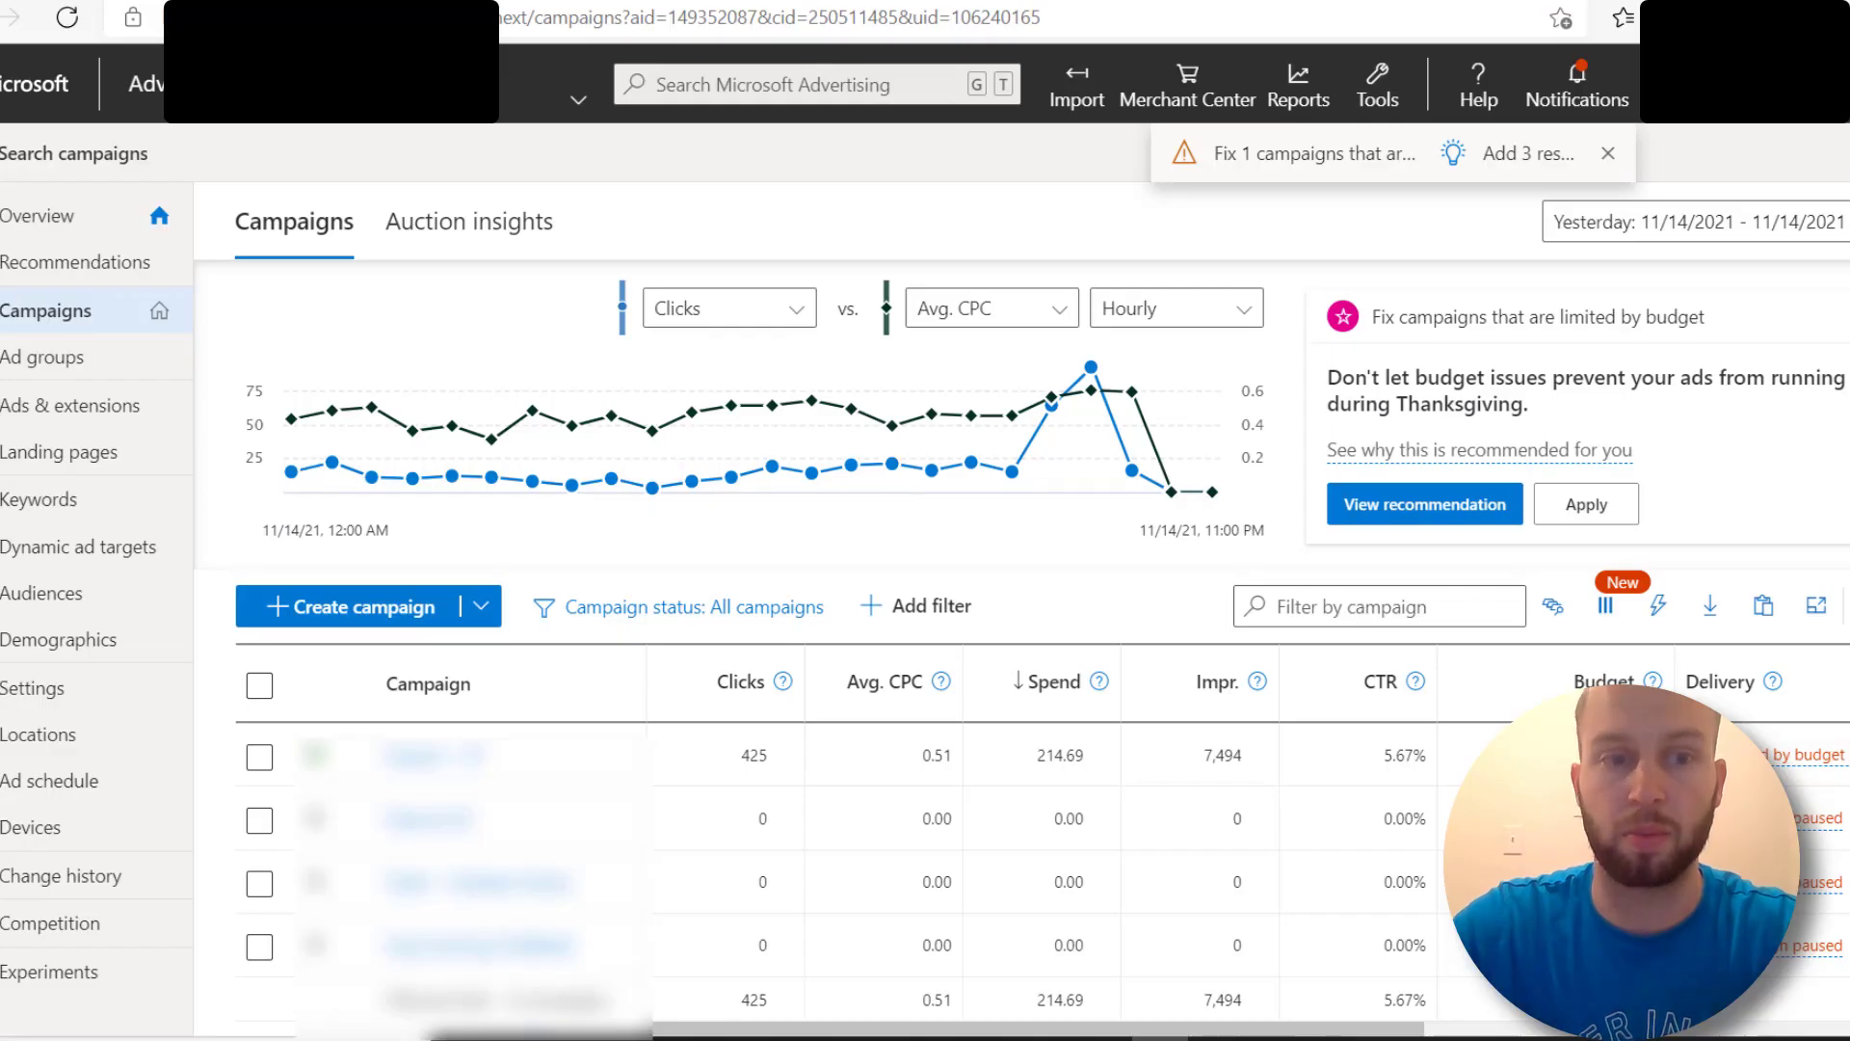
Step: Start a new campaign with the website visits goal and Search ads as the ad type
scroll(300, 600, down, 1)
click(292, 602)
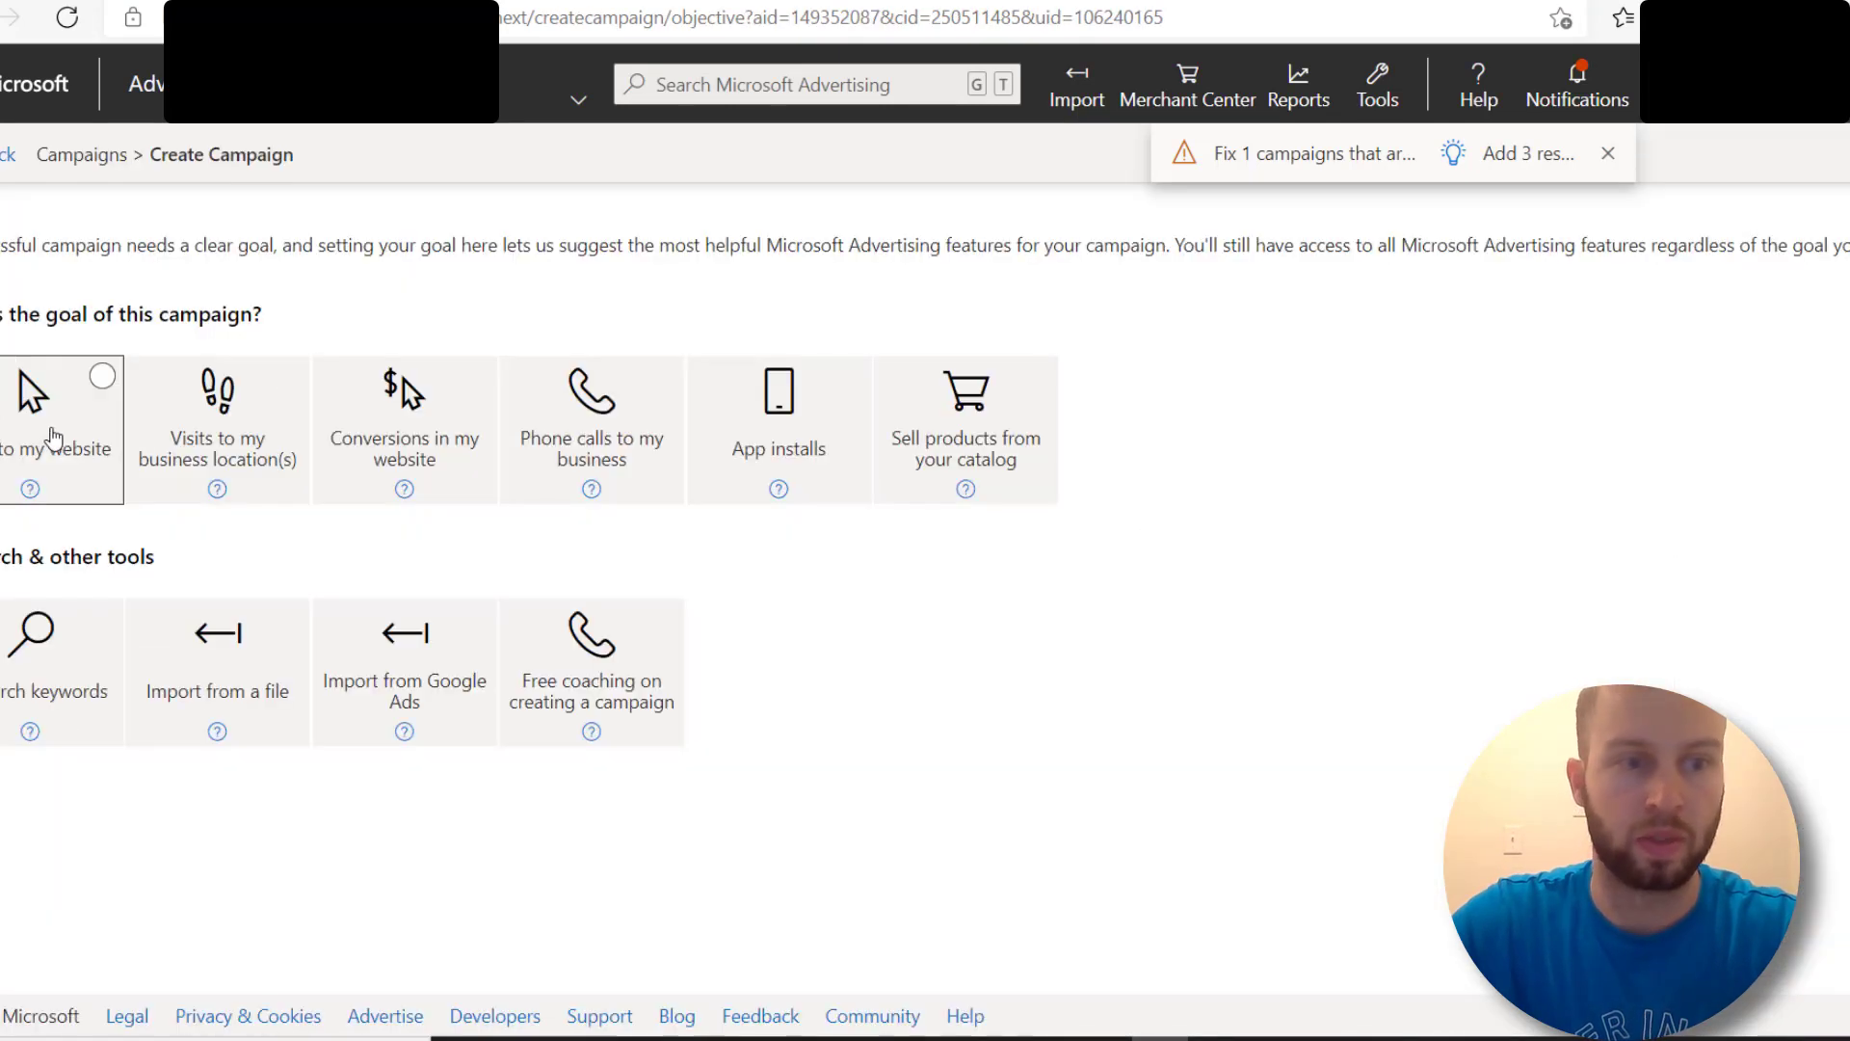
click(53, 438)
click(1239, 406)
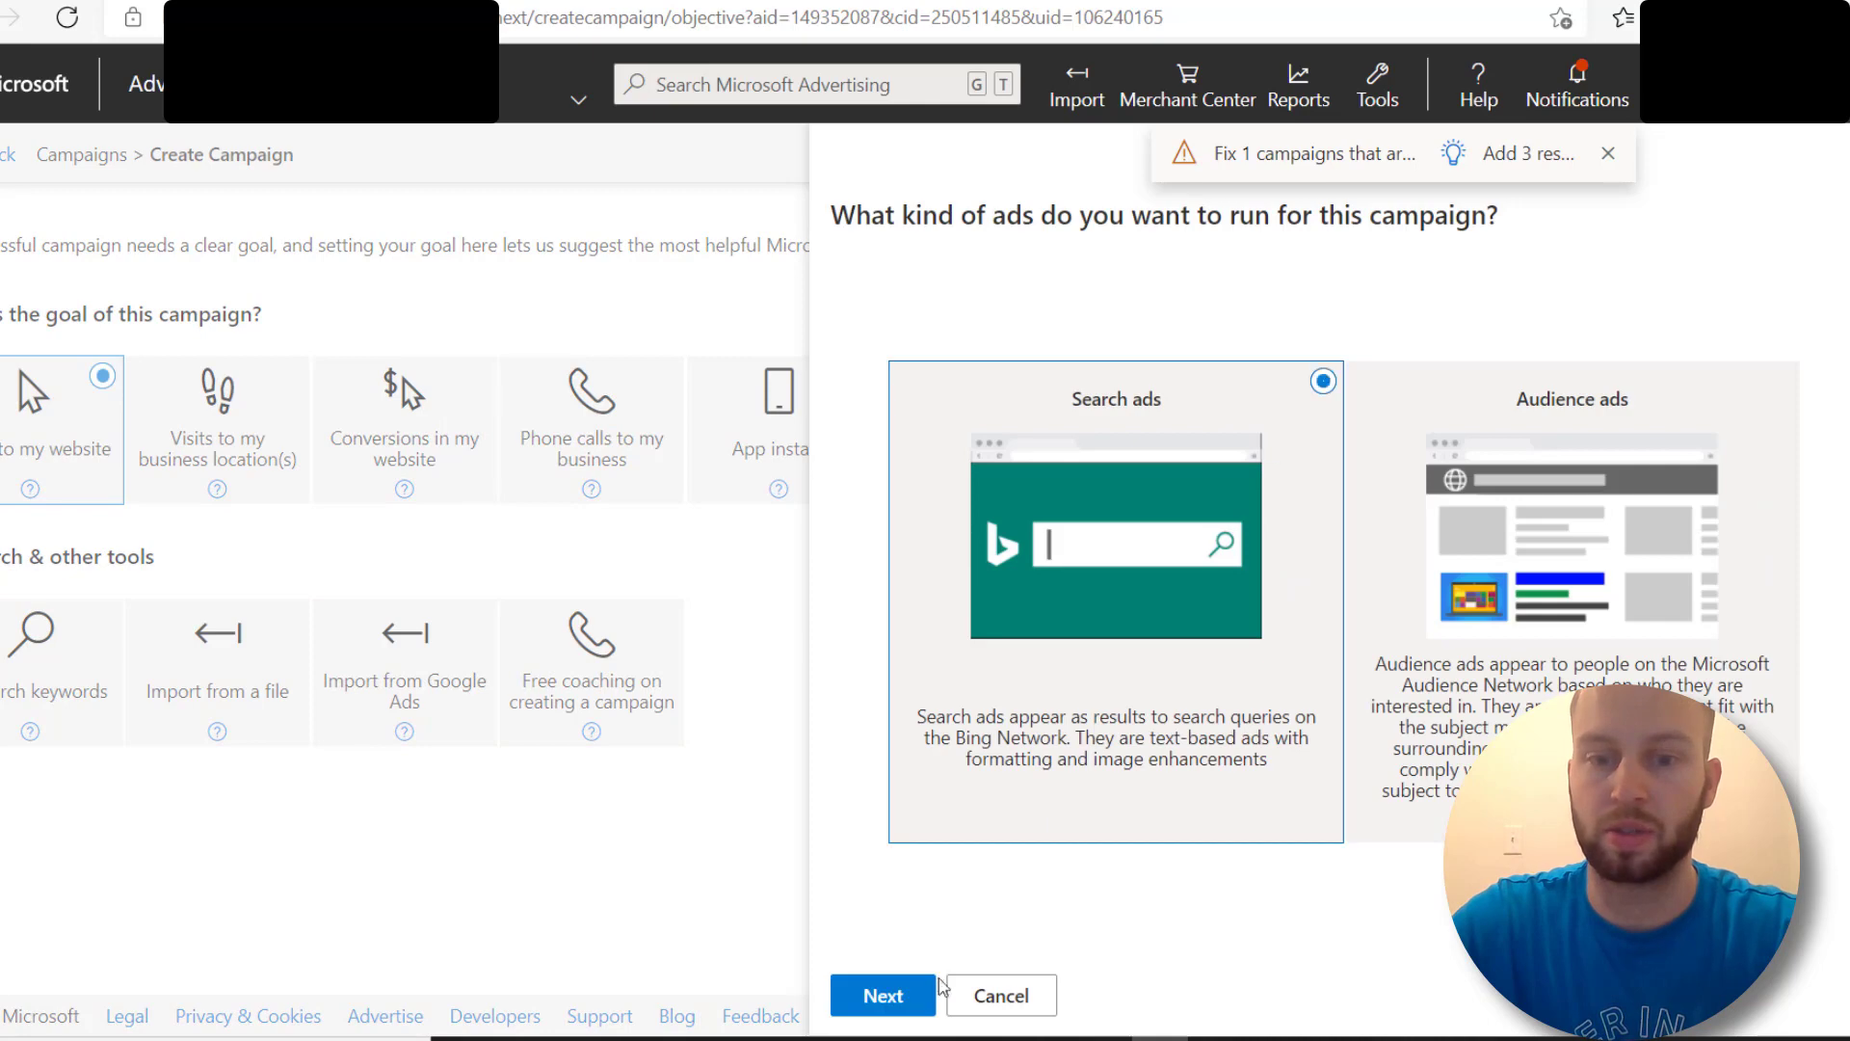
click(883, 996)
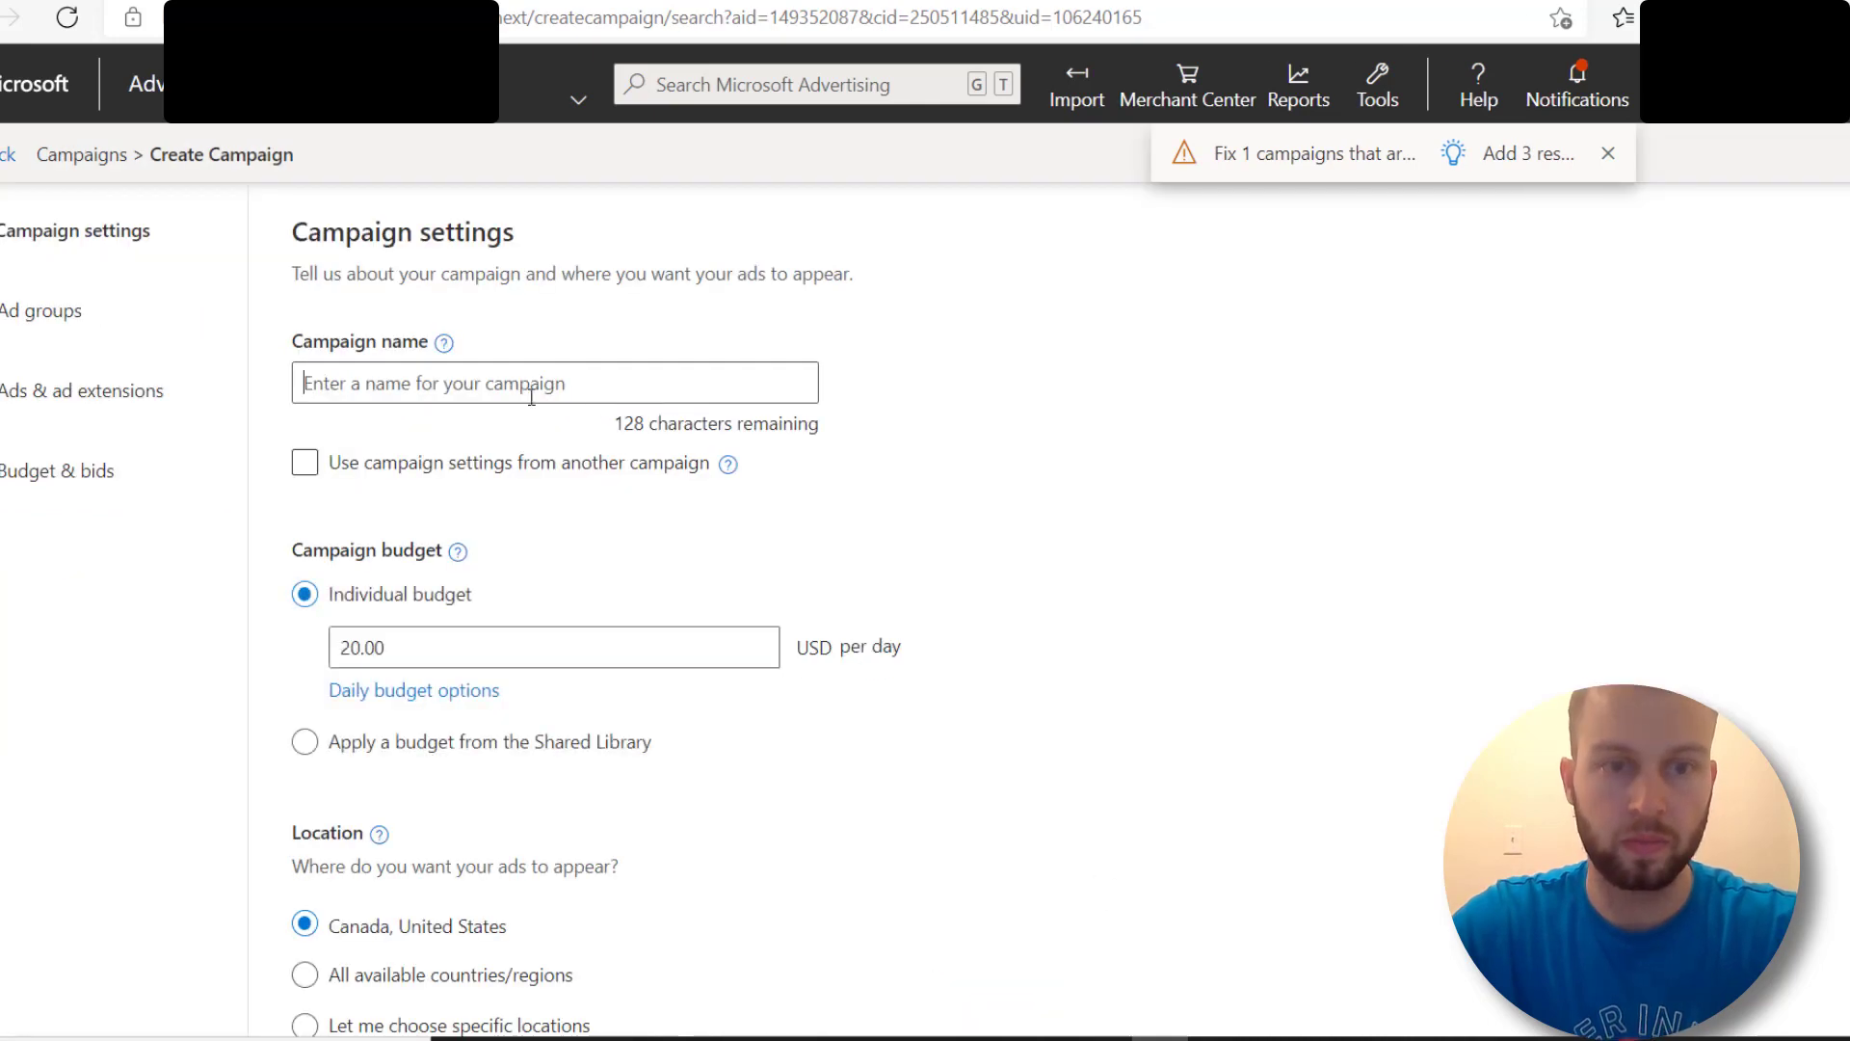
Step: Name the campaign "Javaburn LP" and set its individual budget to 100.00 USD per day
click(531, 383)
text(Javaburn LP)
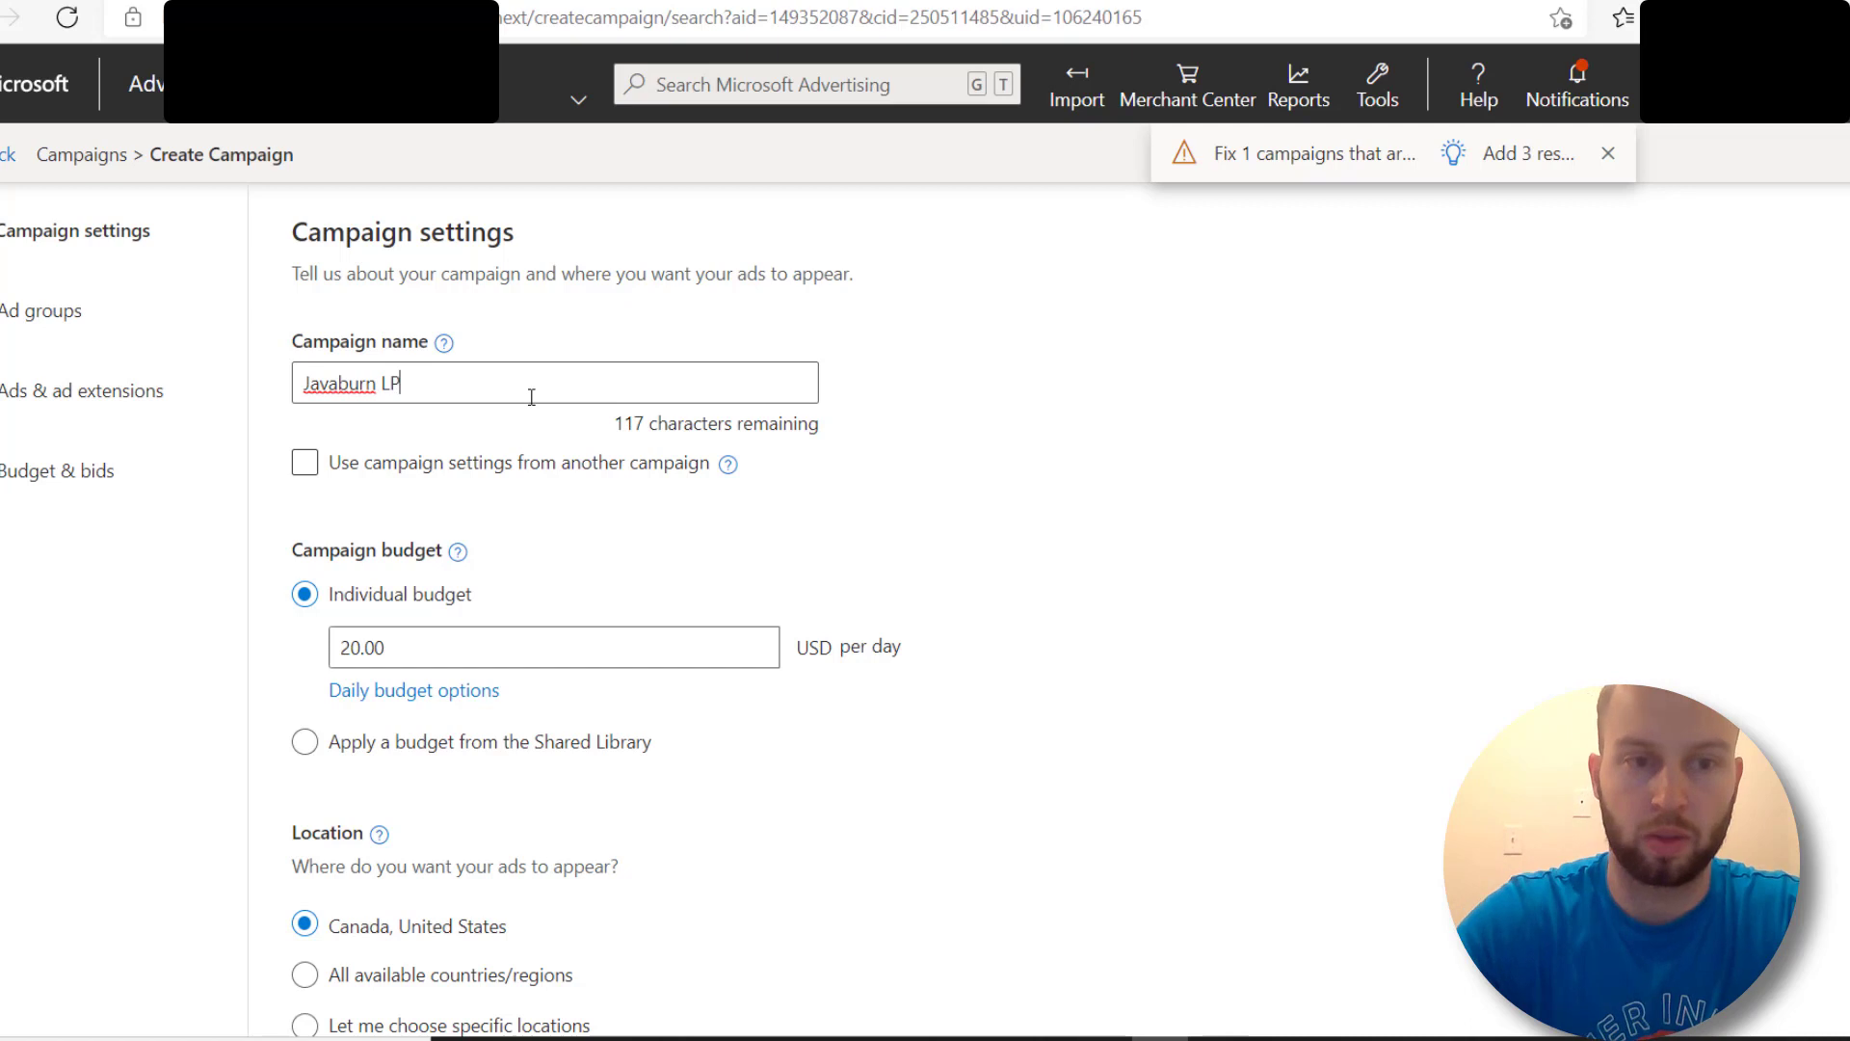
click(1519, 549)
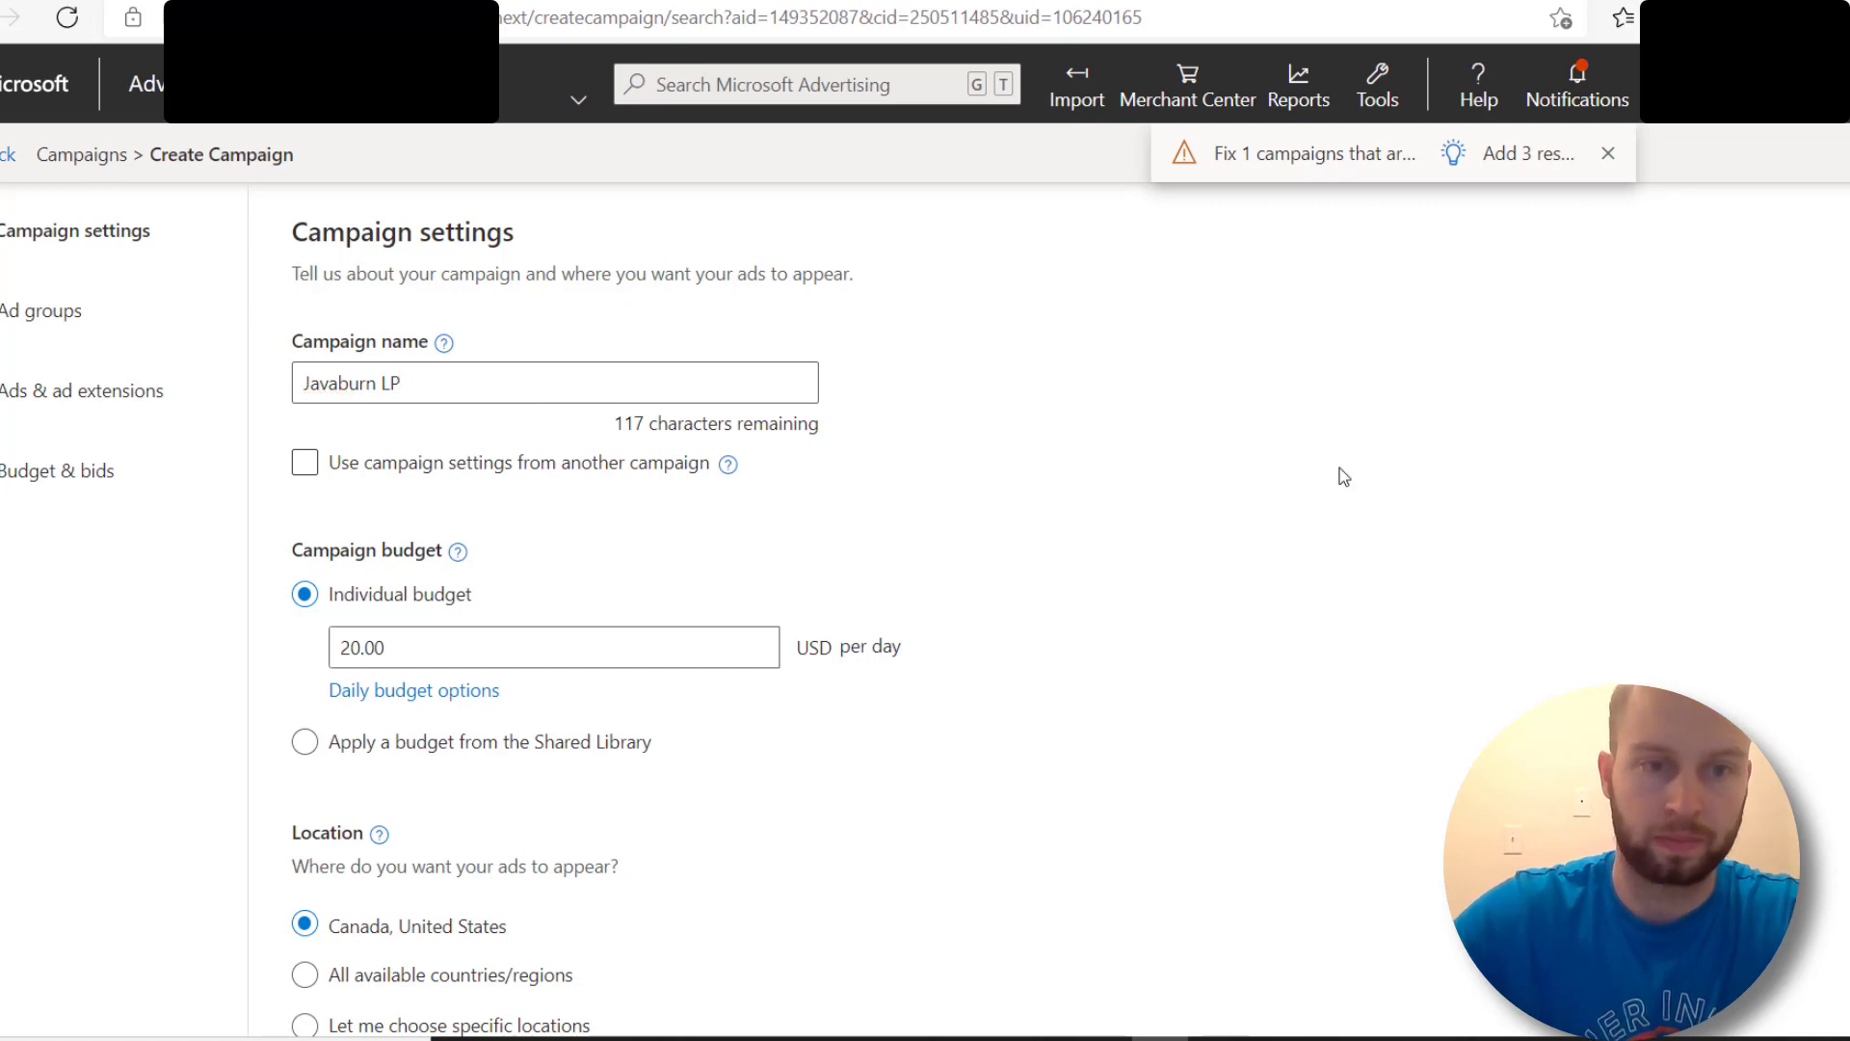
scroll(1503, 421, down, 1)
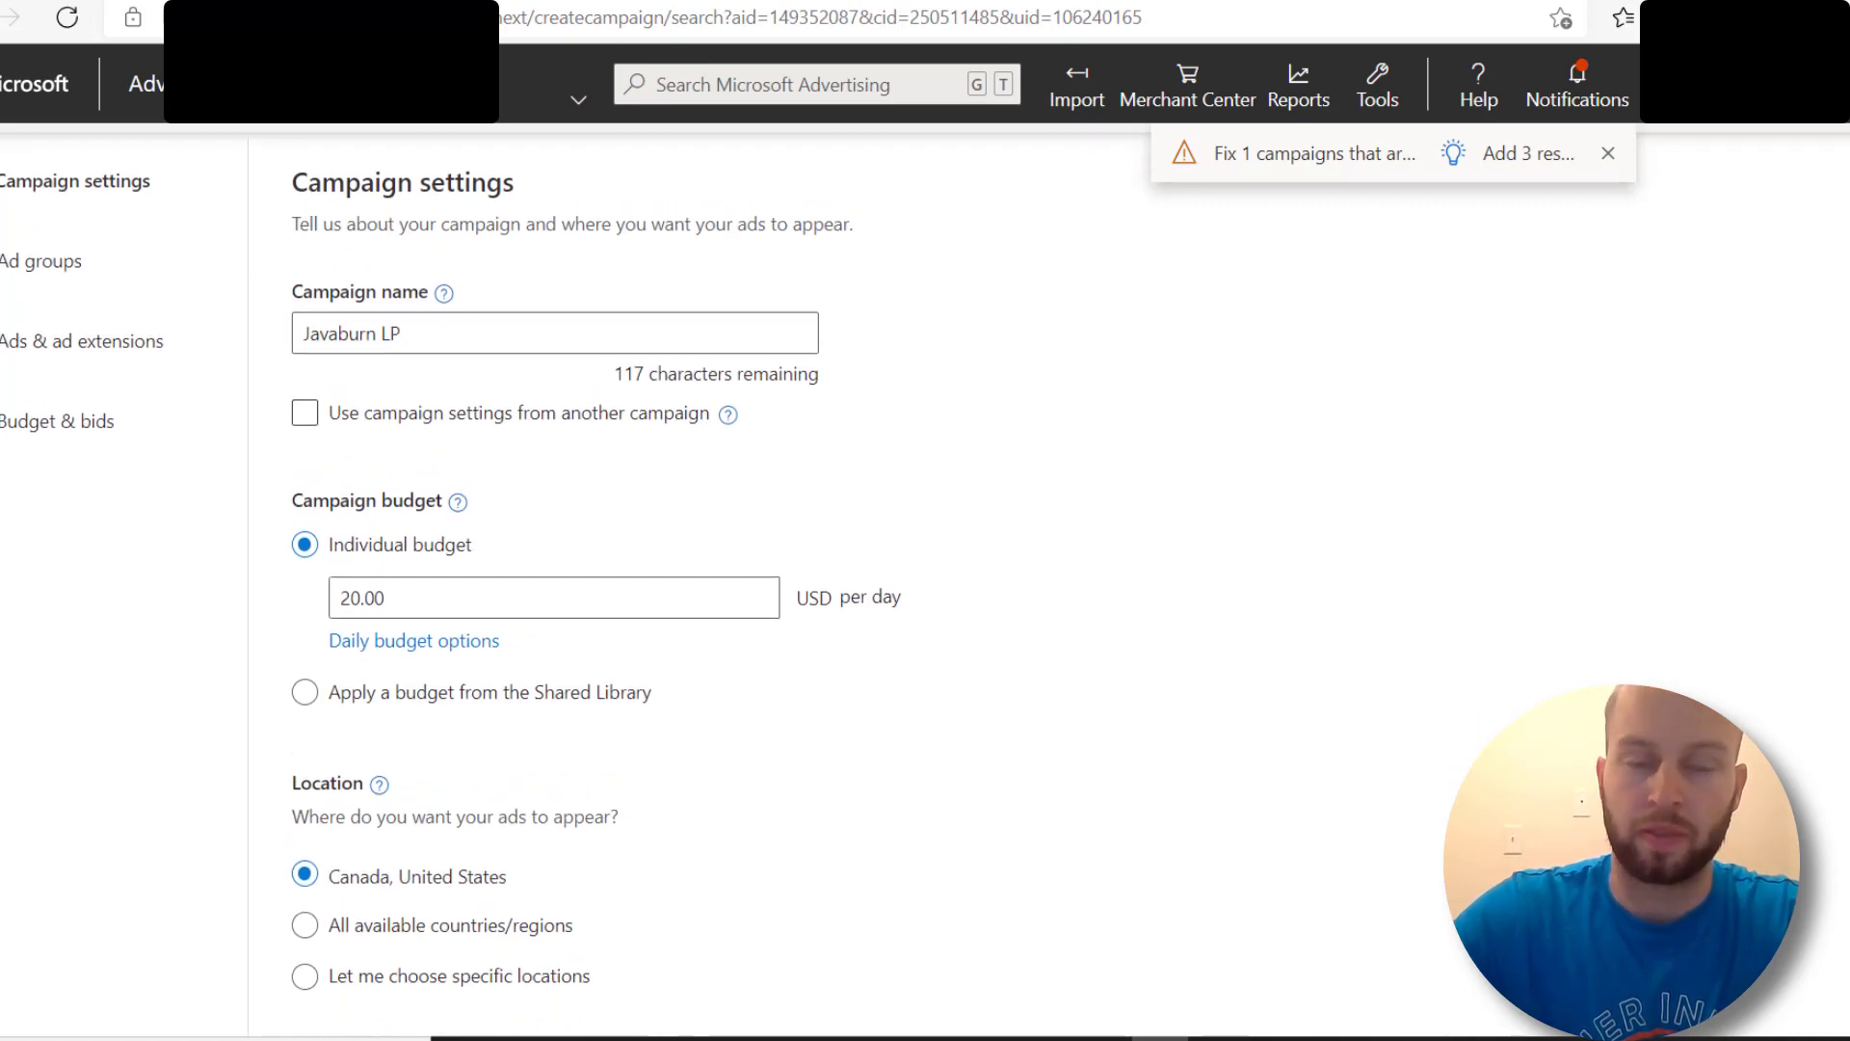
drag(388, 338, 458, 335)
click(1730, 427)
scroll(1729, 426, down, 2)
click(375, 435)
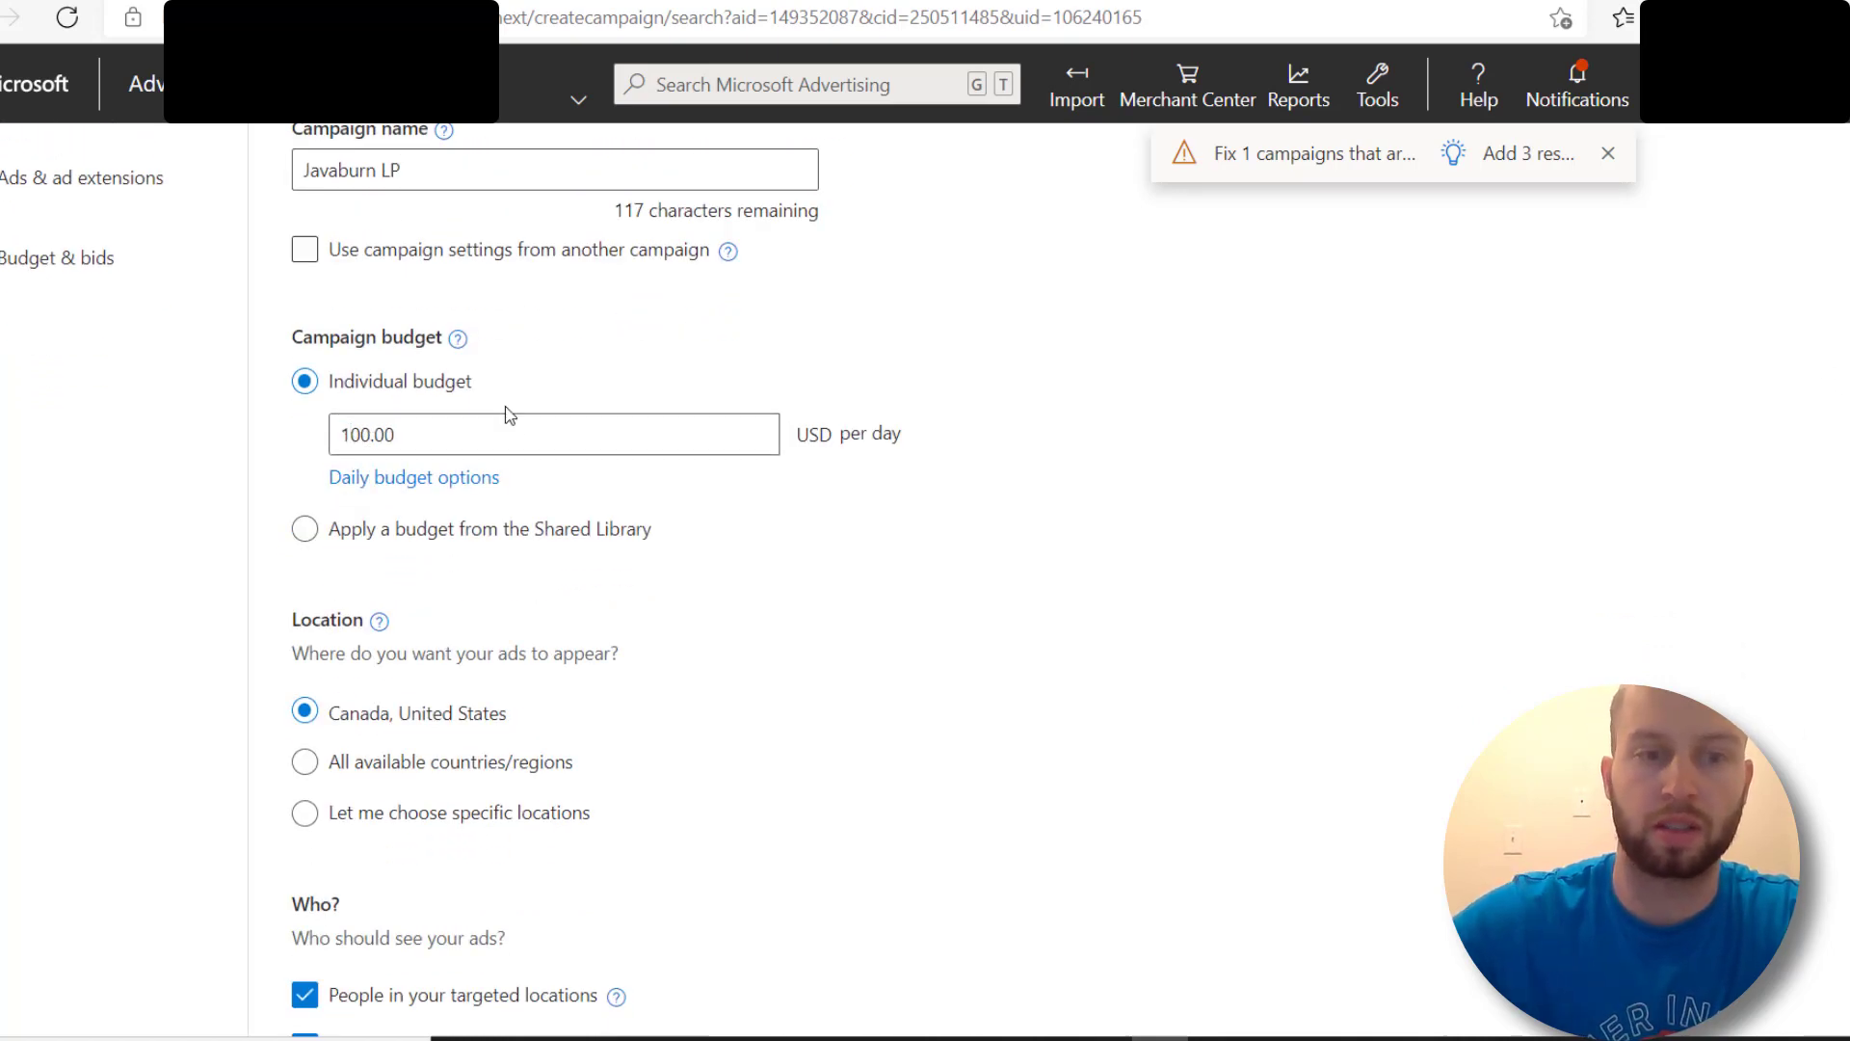
Step: Switch the campaign to specific locations and target the United States as a country
scroll(462, 578, down, 1)
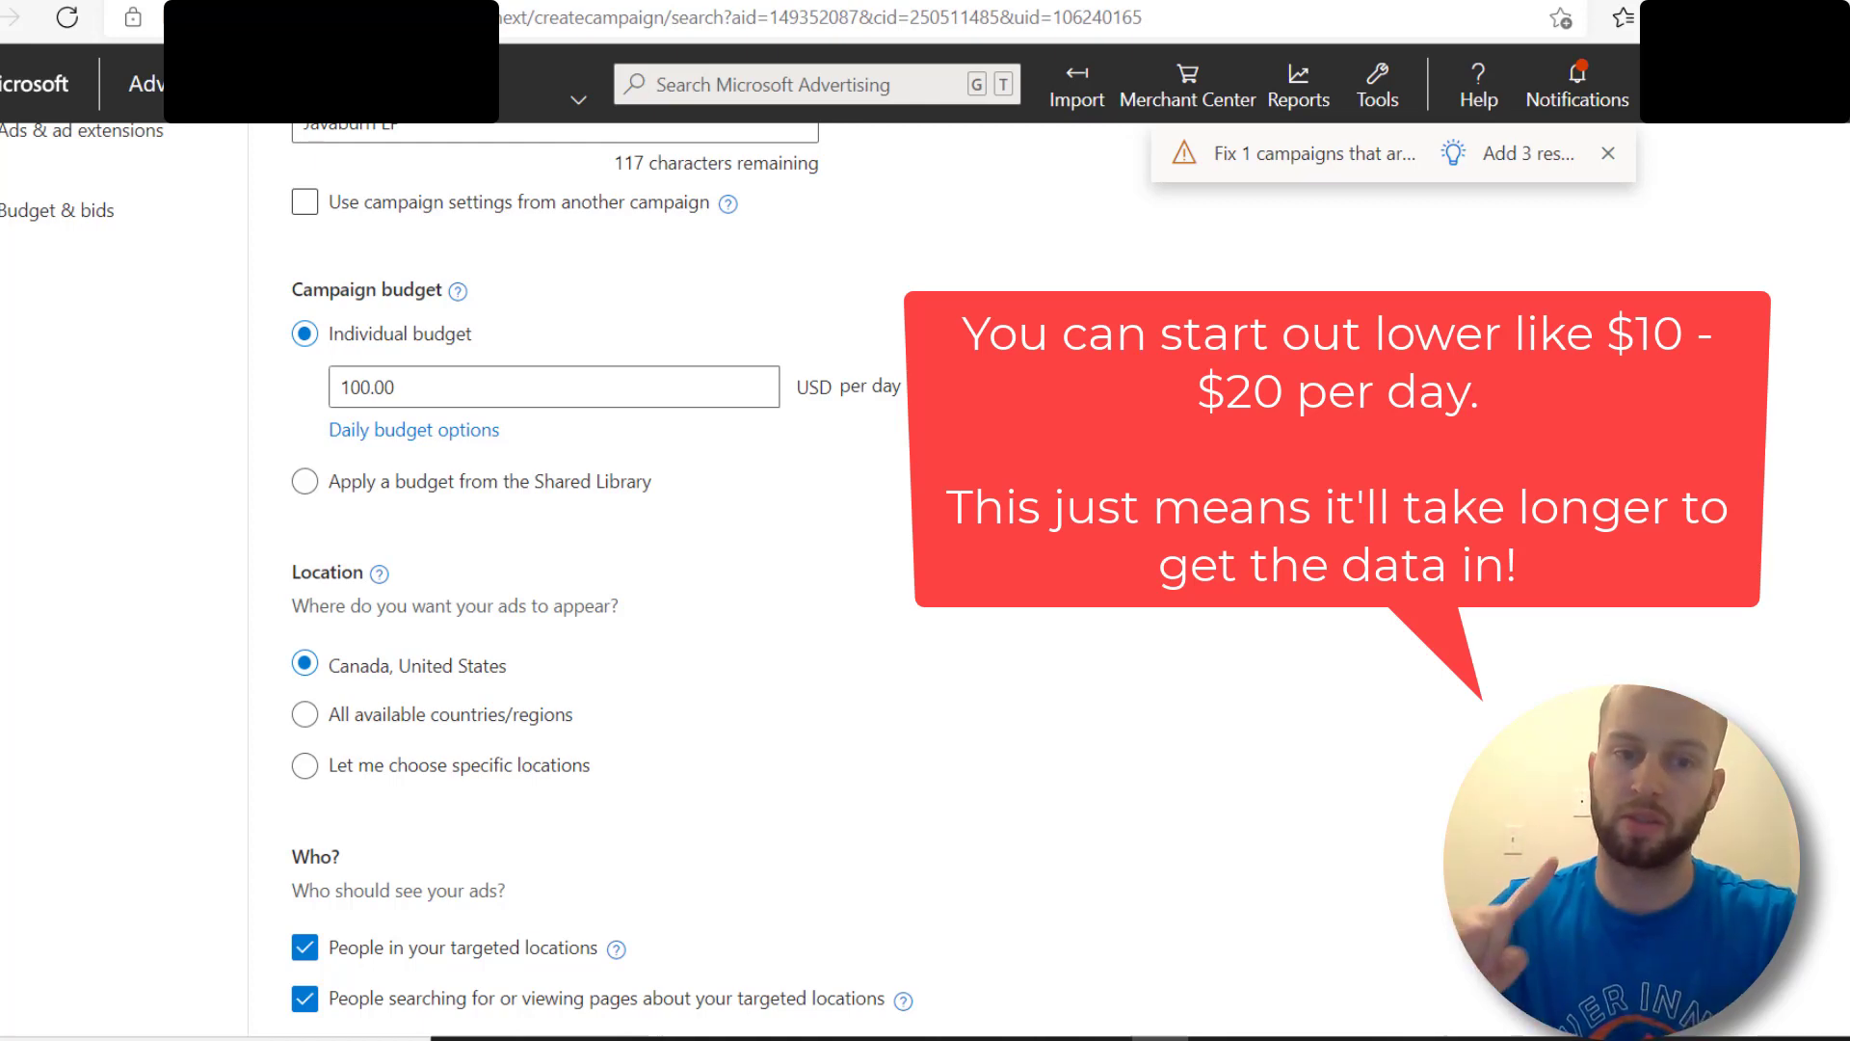
scroll(1776, 579, down, 1)
click(508, 641)
scroll(653, 539, down, 2)
click(654, 527)
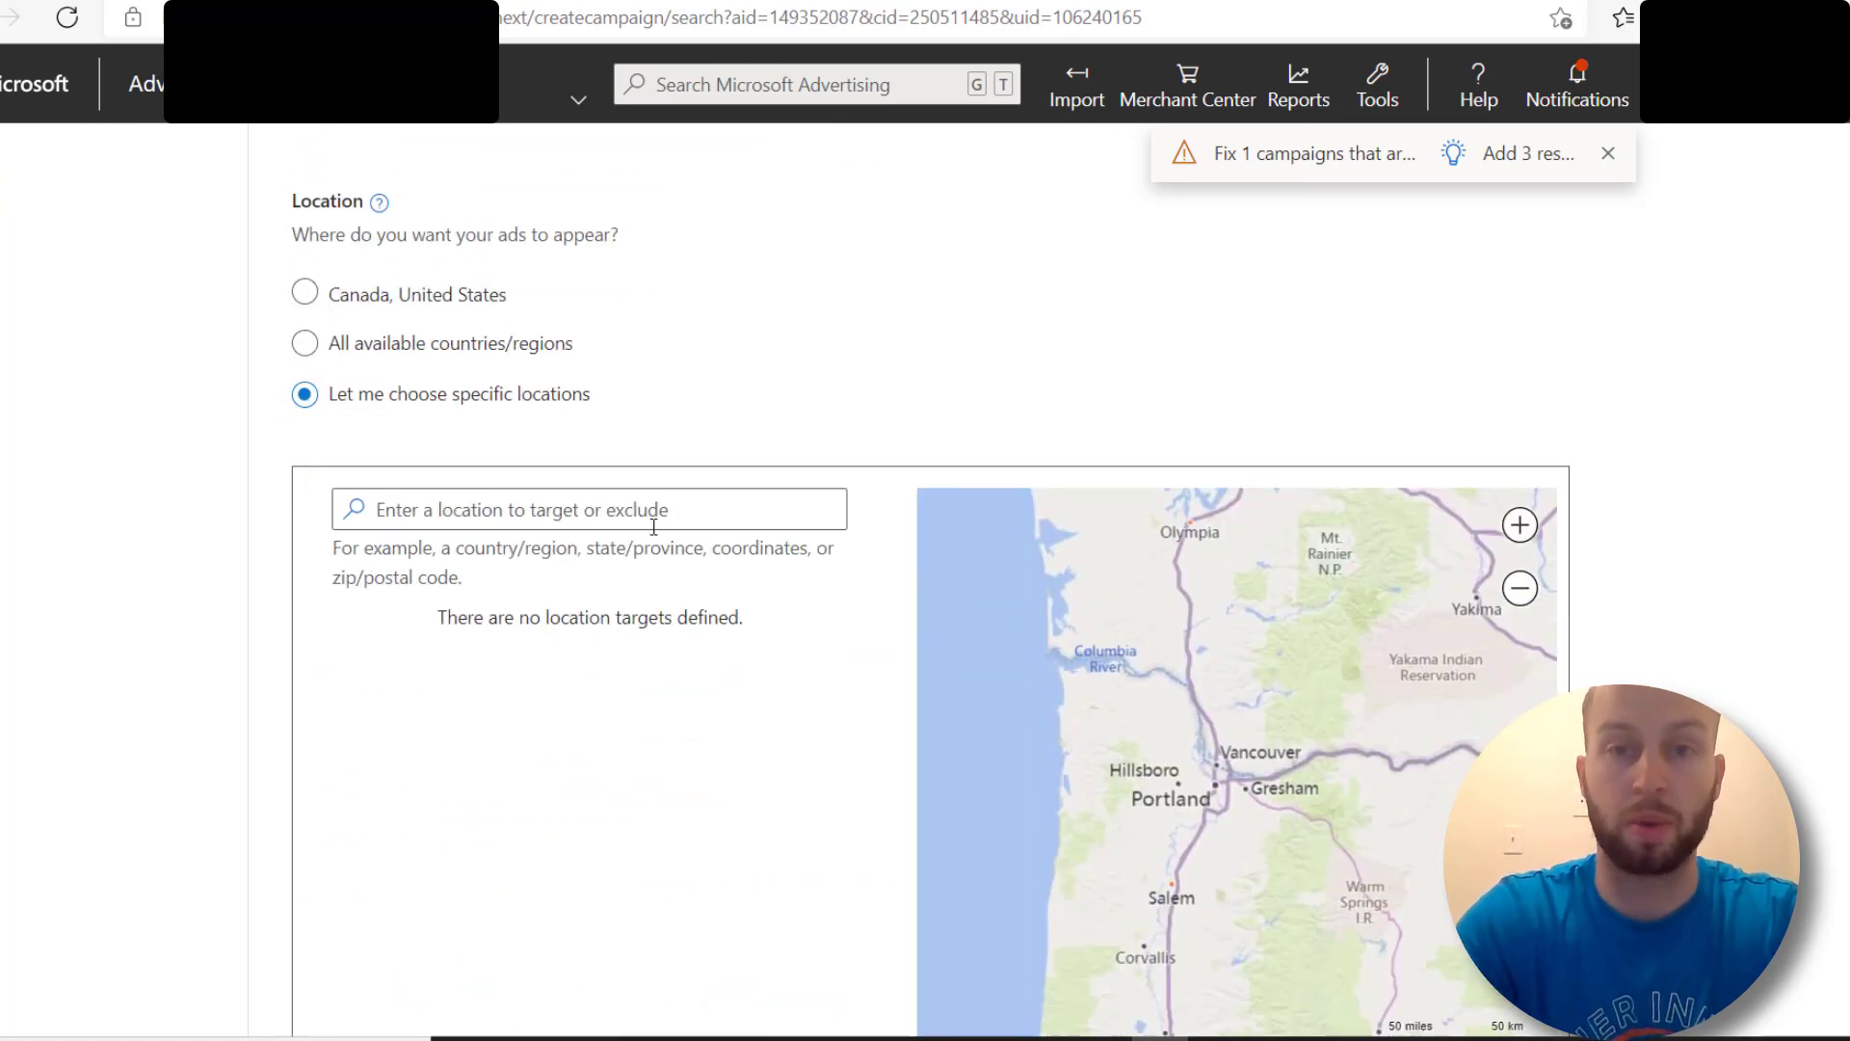
text(United States)
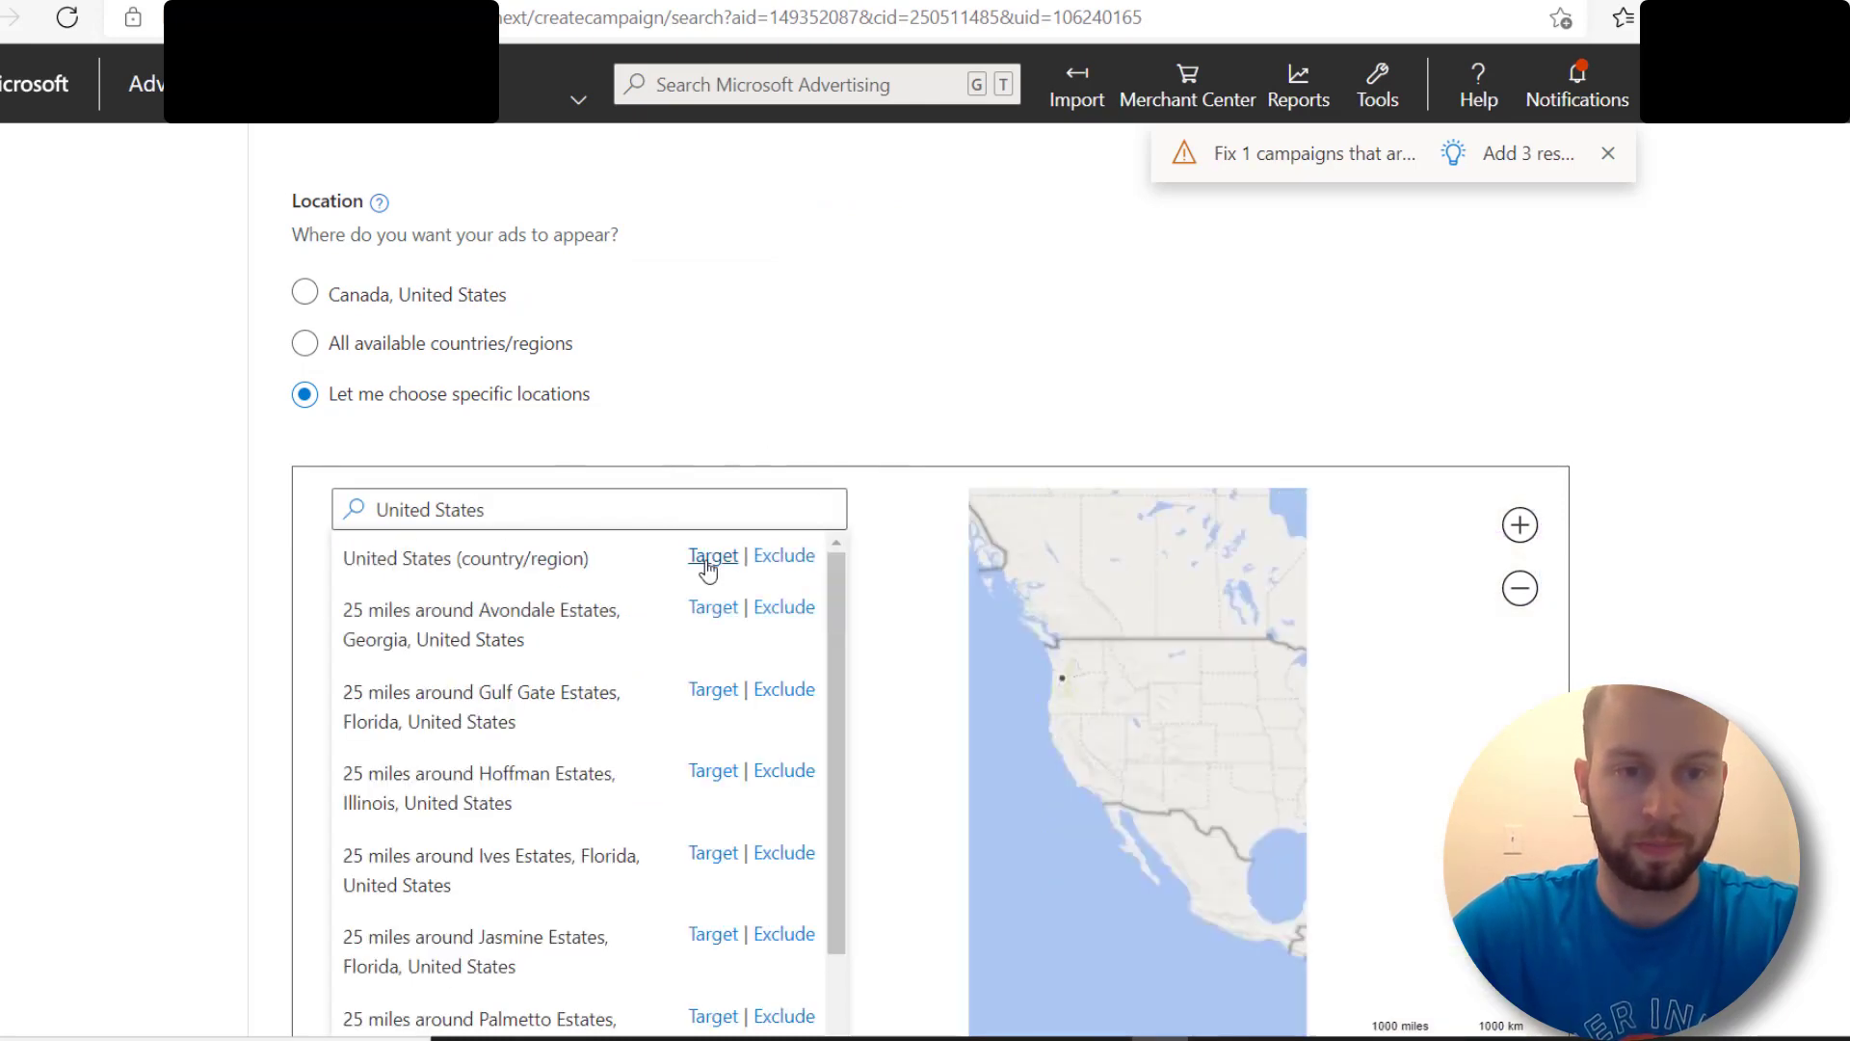
click(701, 554)
Step: Add Canada, United Kingdom, Ireland, New Zealand and Australia to the targeted locations
text(Canad)
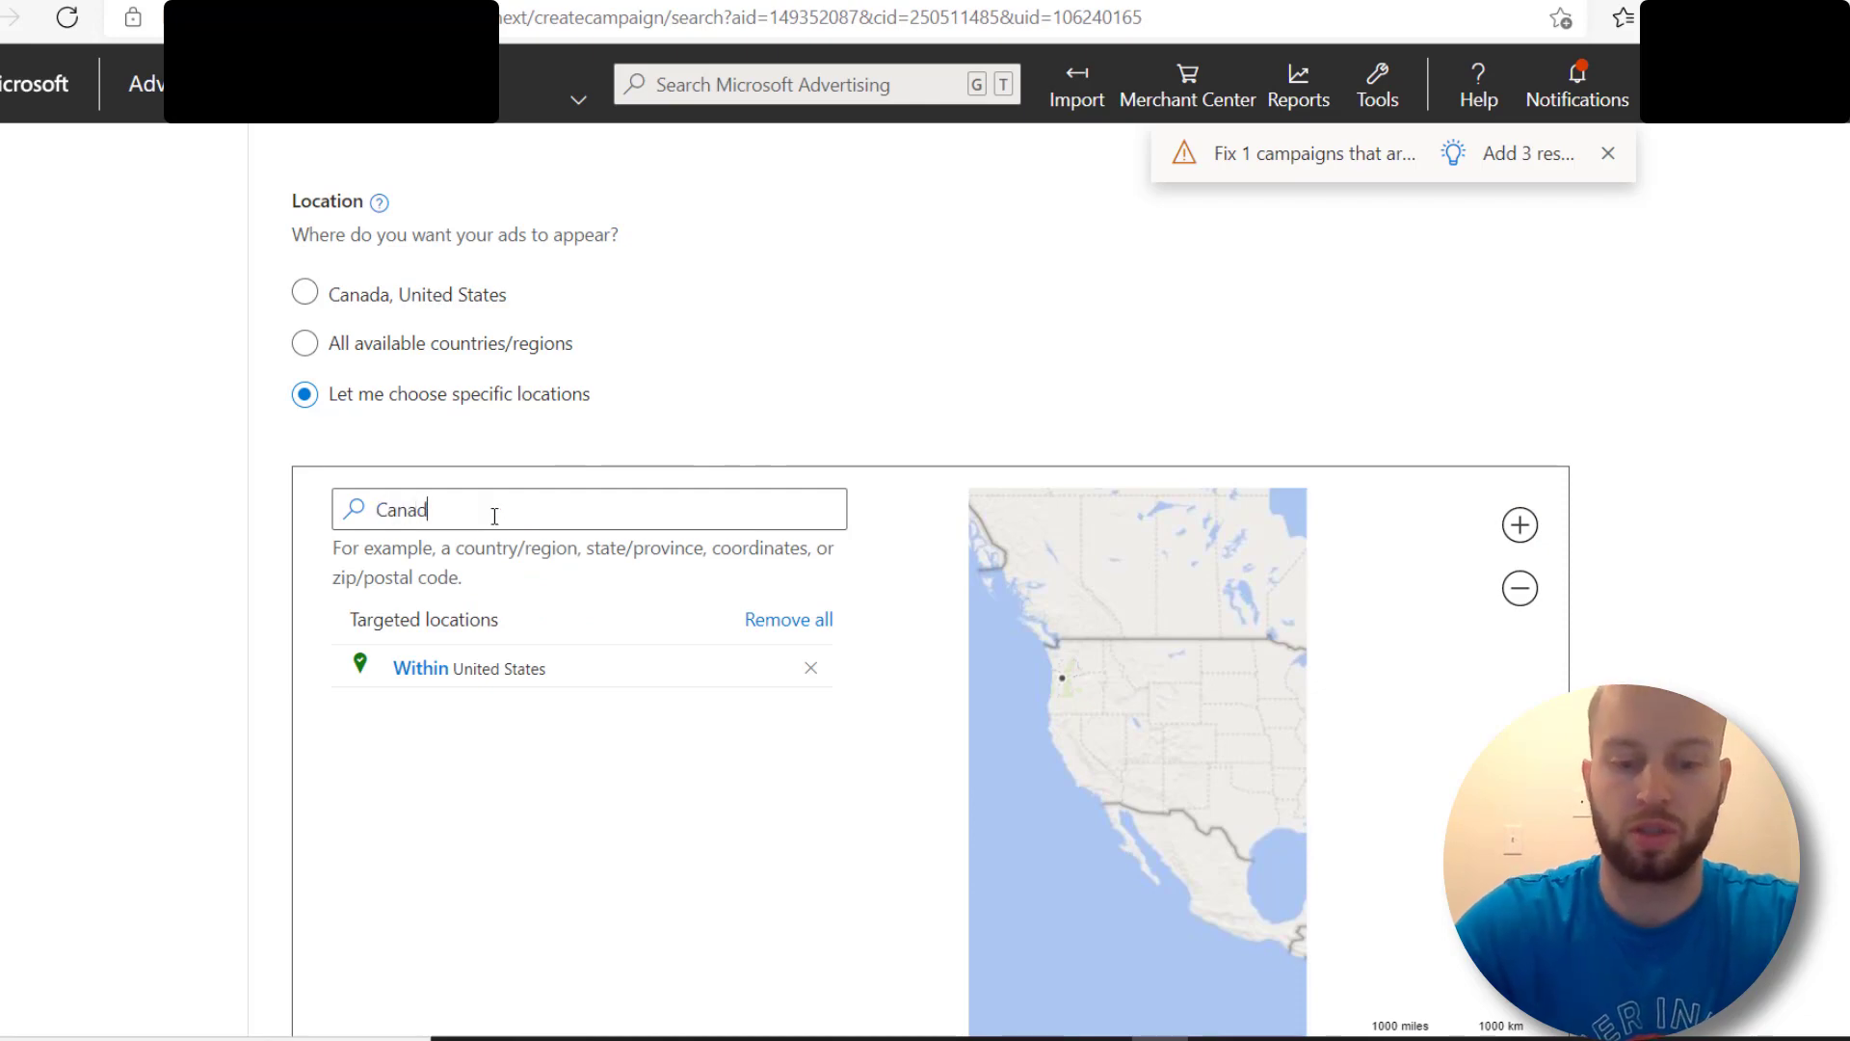
text(a)
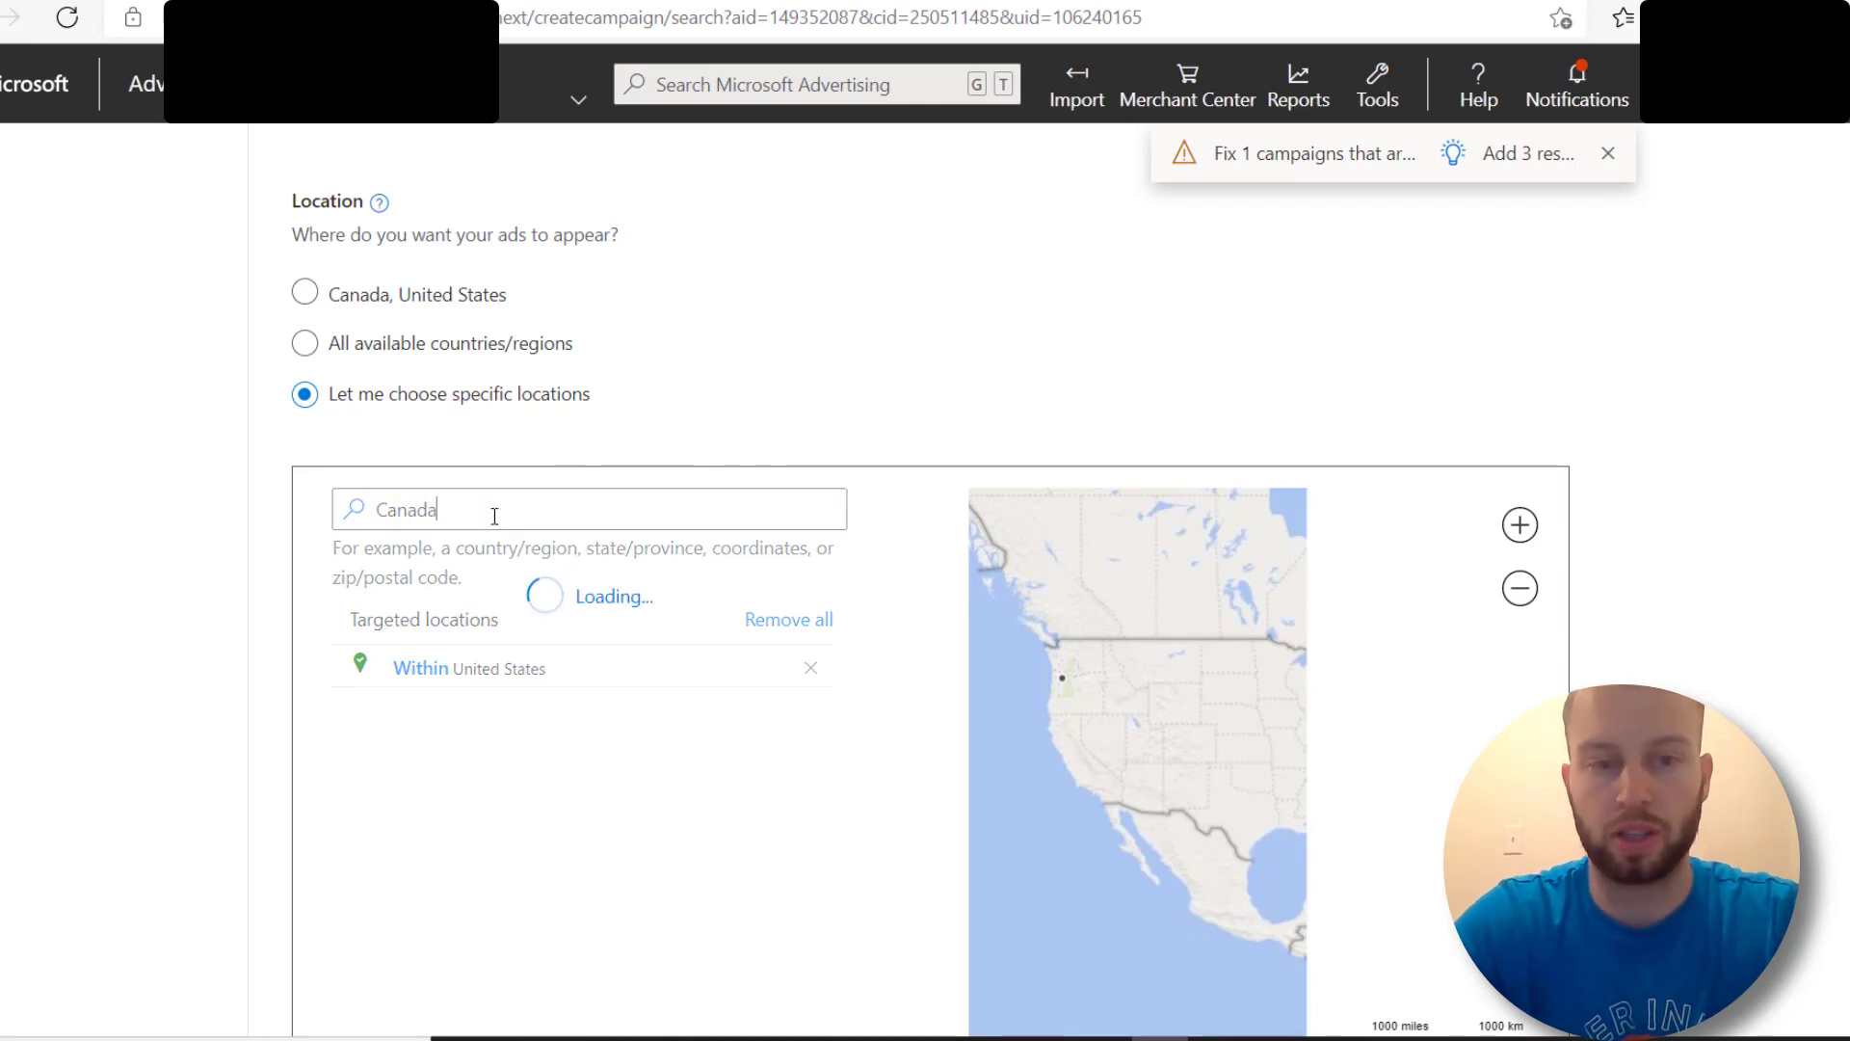
click(710, 551)
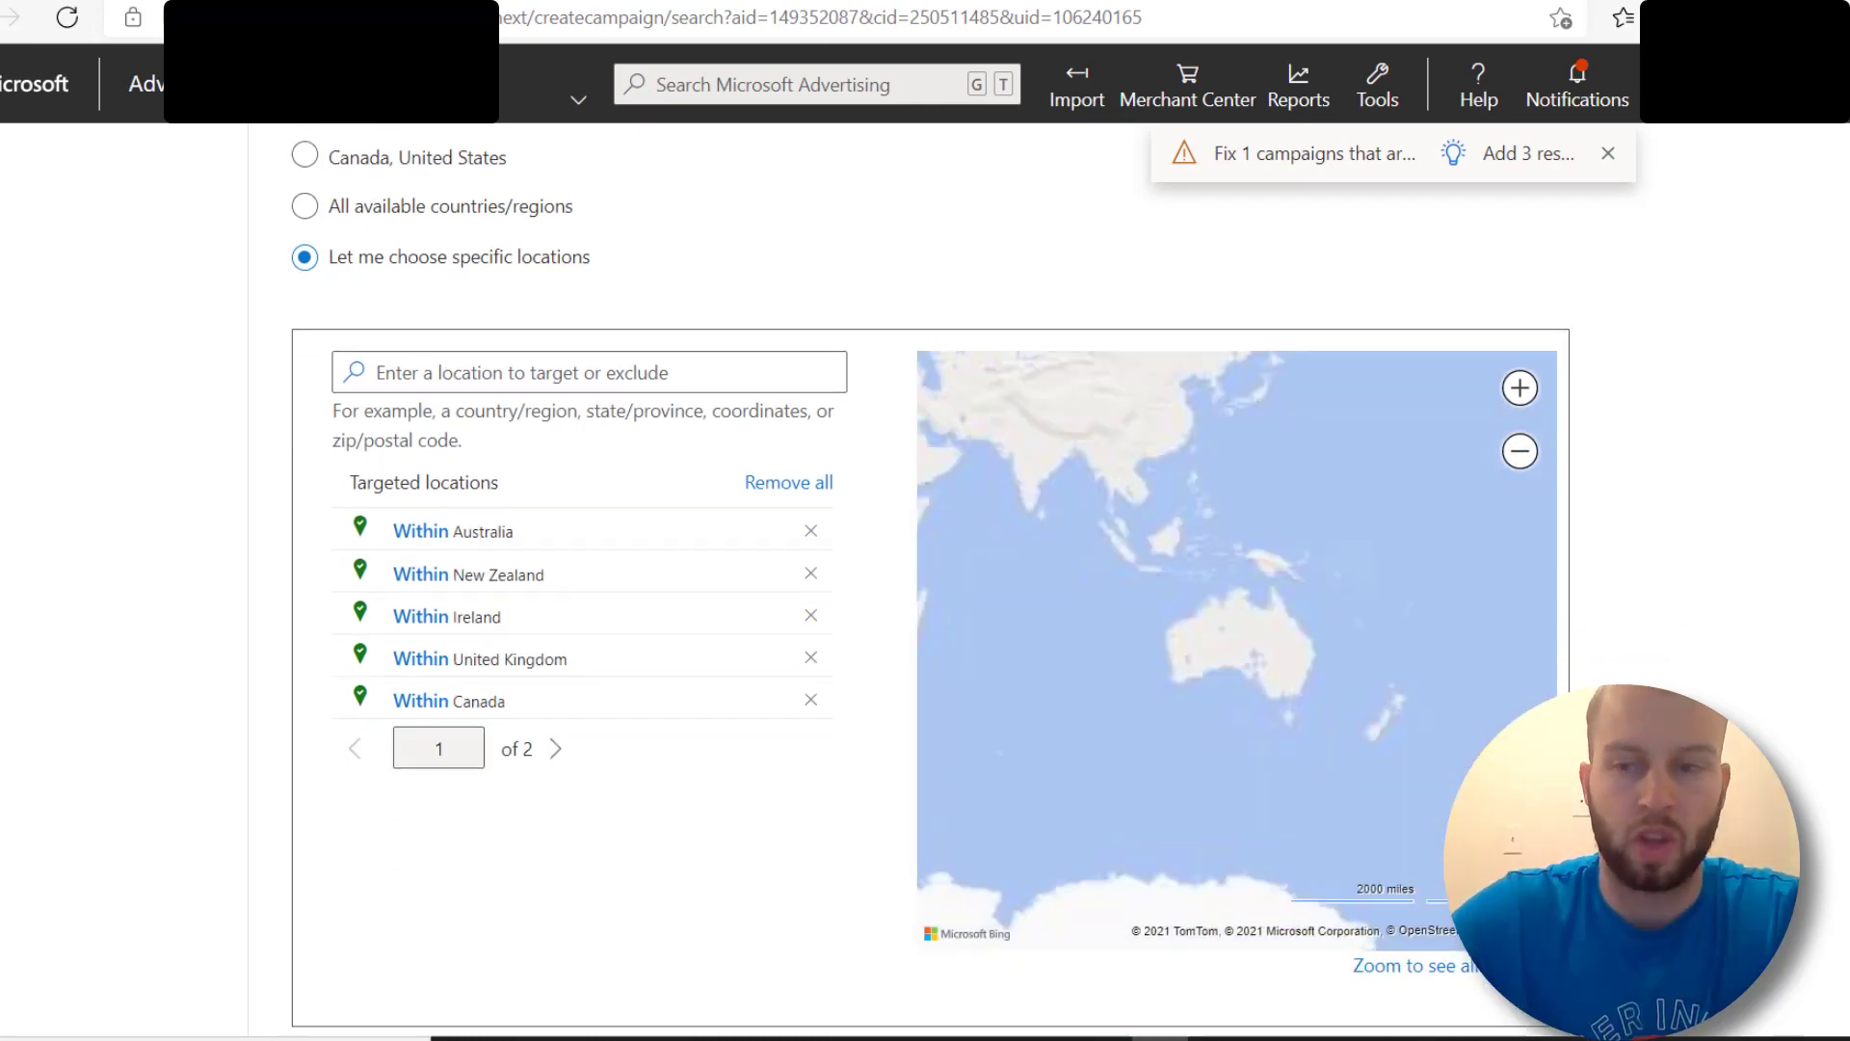
Step: Exclude people searching for or viewing pages about the targeted locations, and save the campaign settings to continue to ad groups
scroll(925, 578, down, 2)
scroll(445, 717, down, 3)
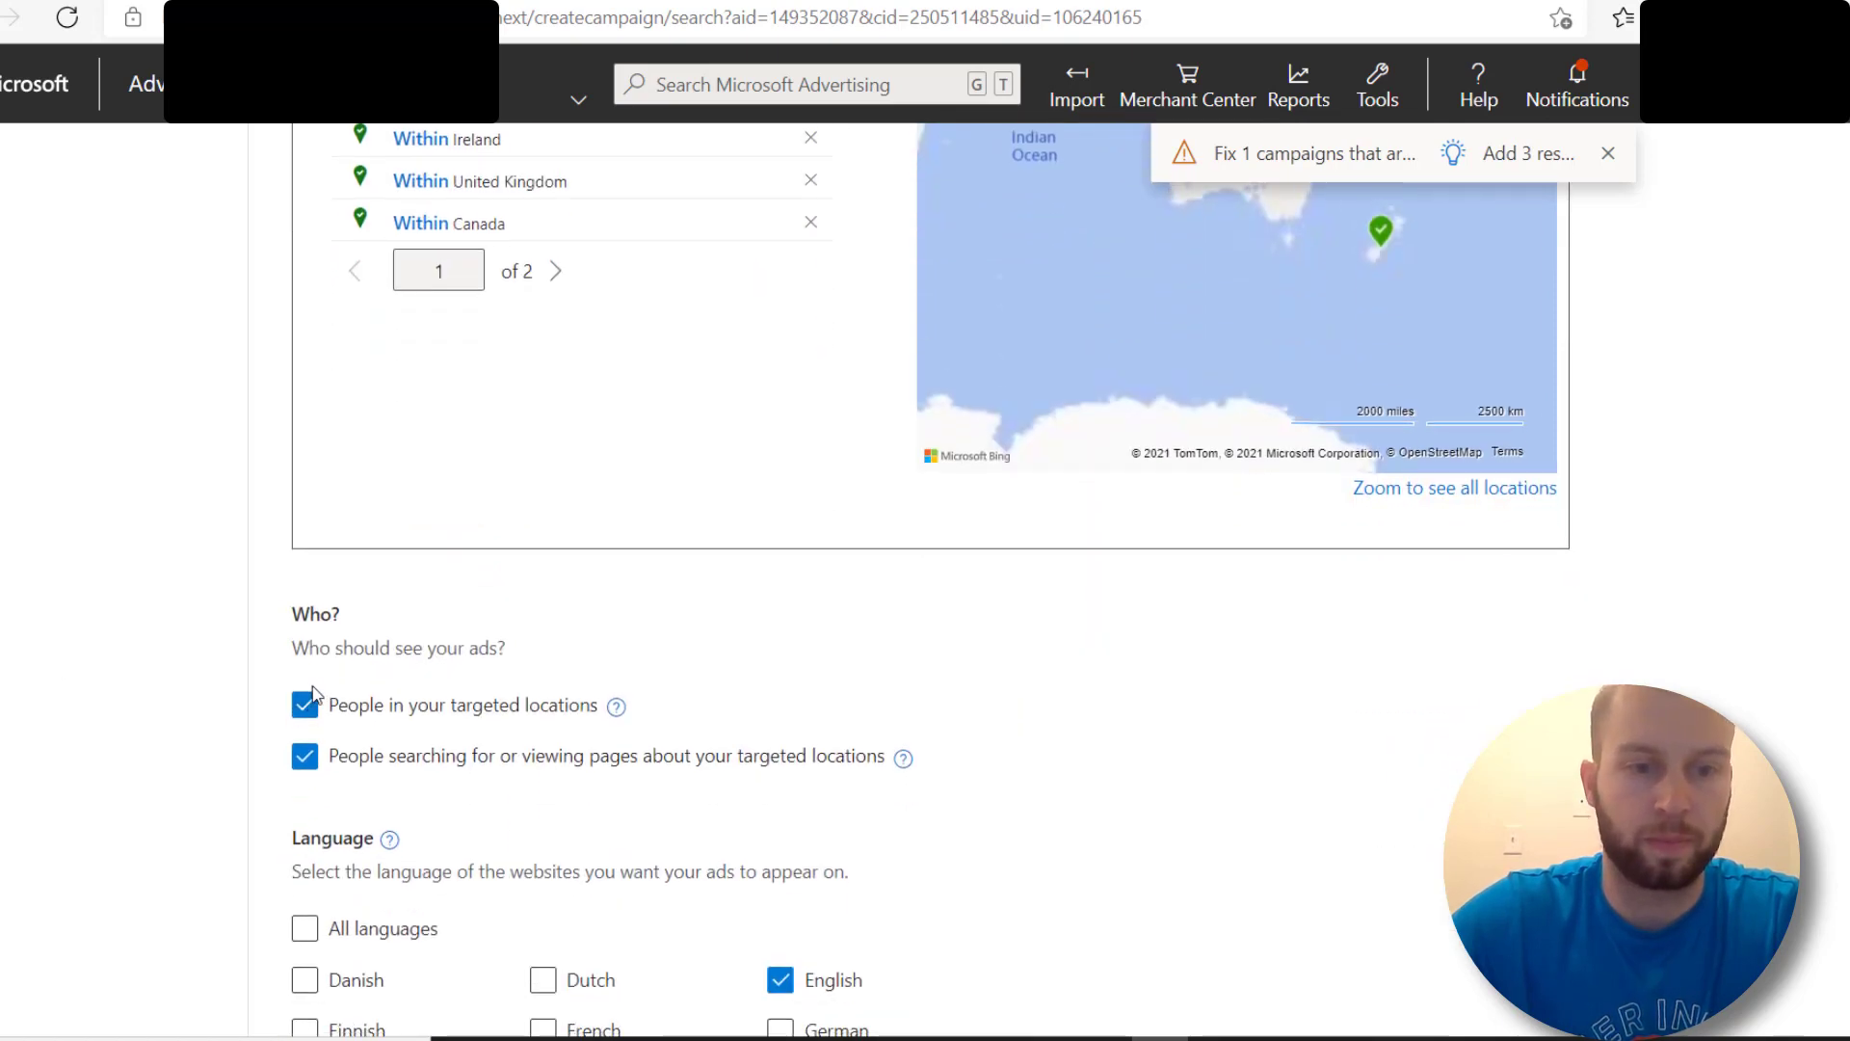
click(305, 759)
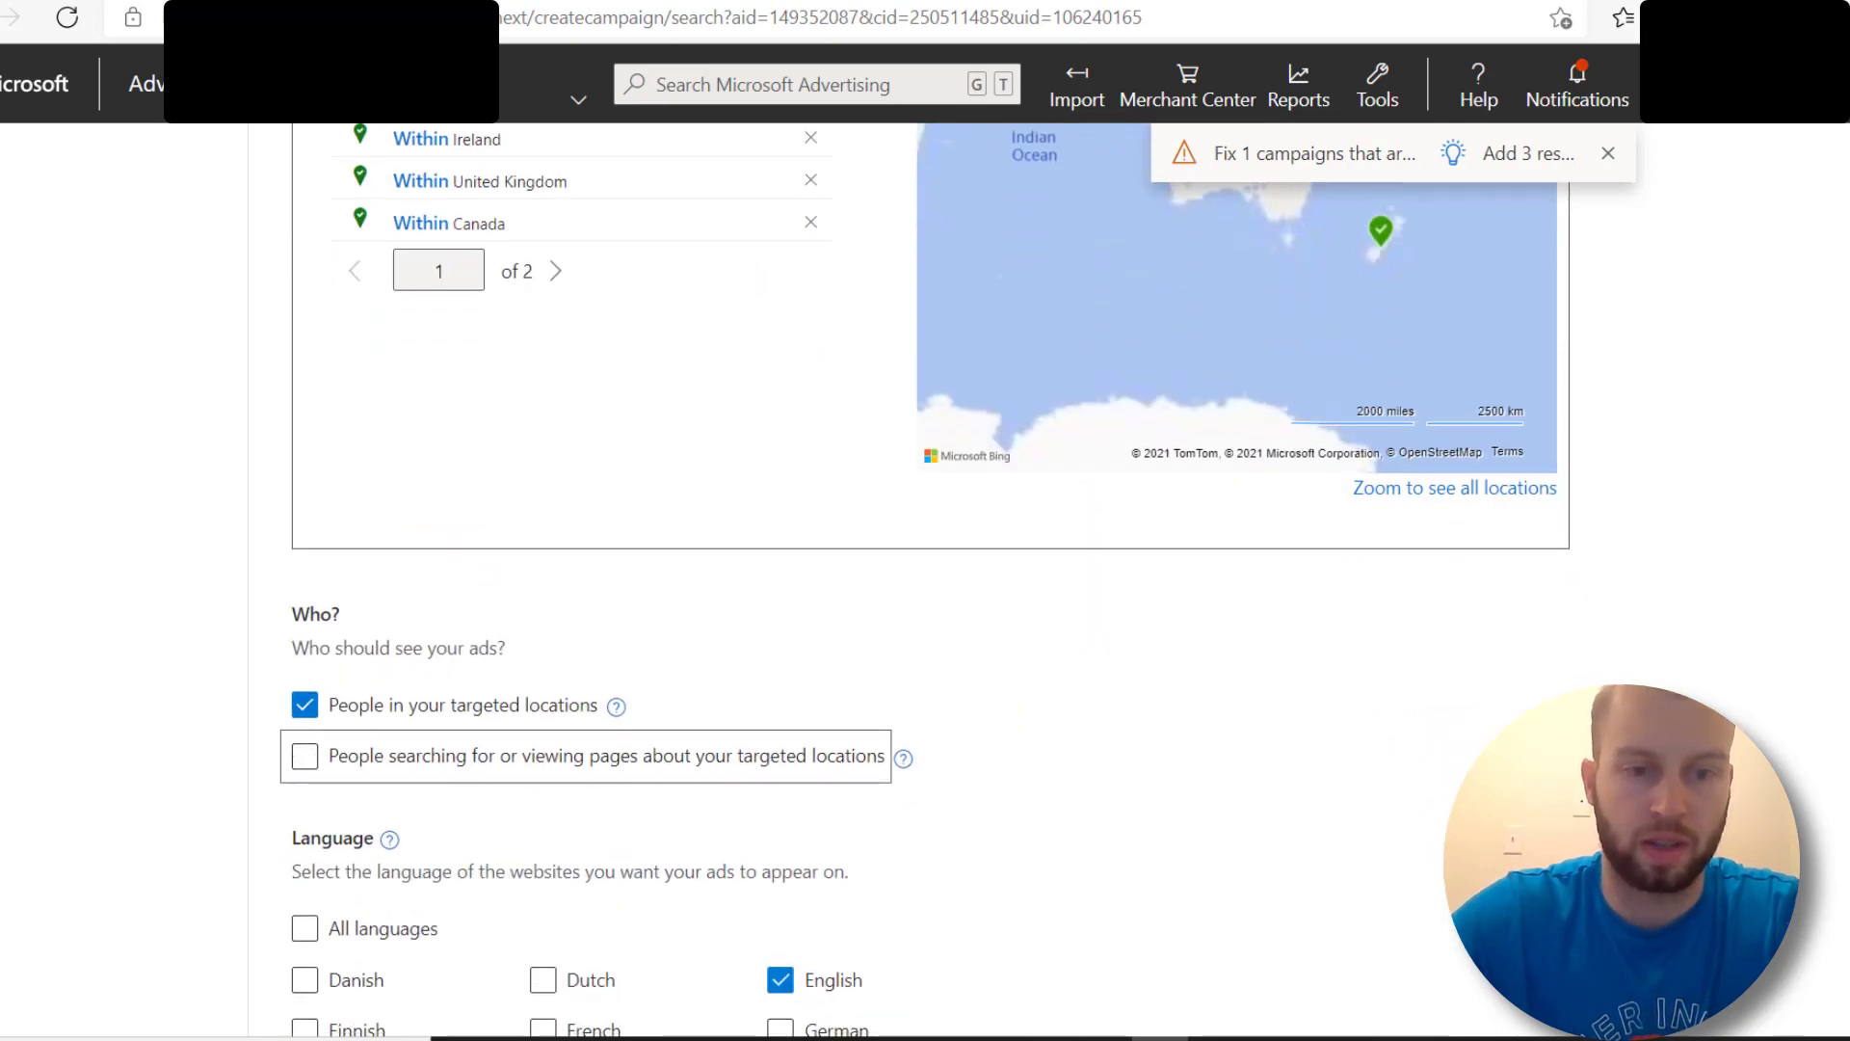
scroll(1395, 720, down, 1)
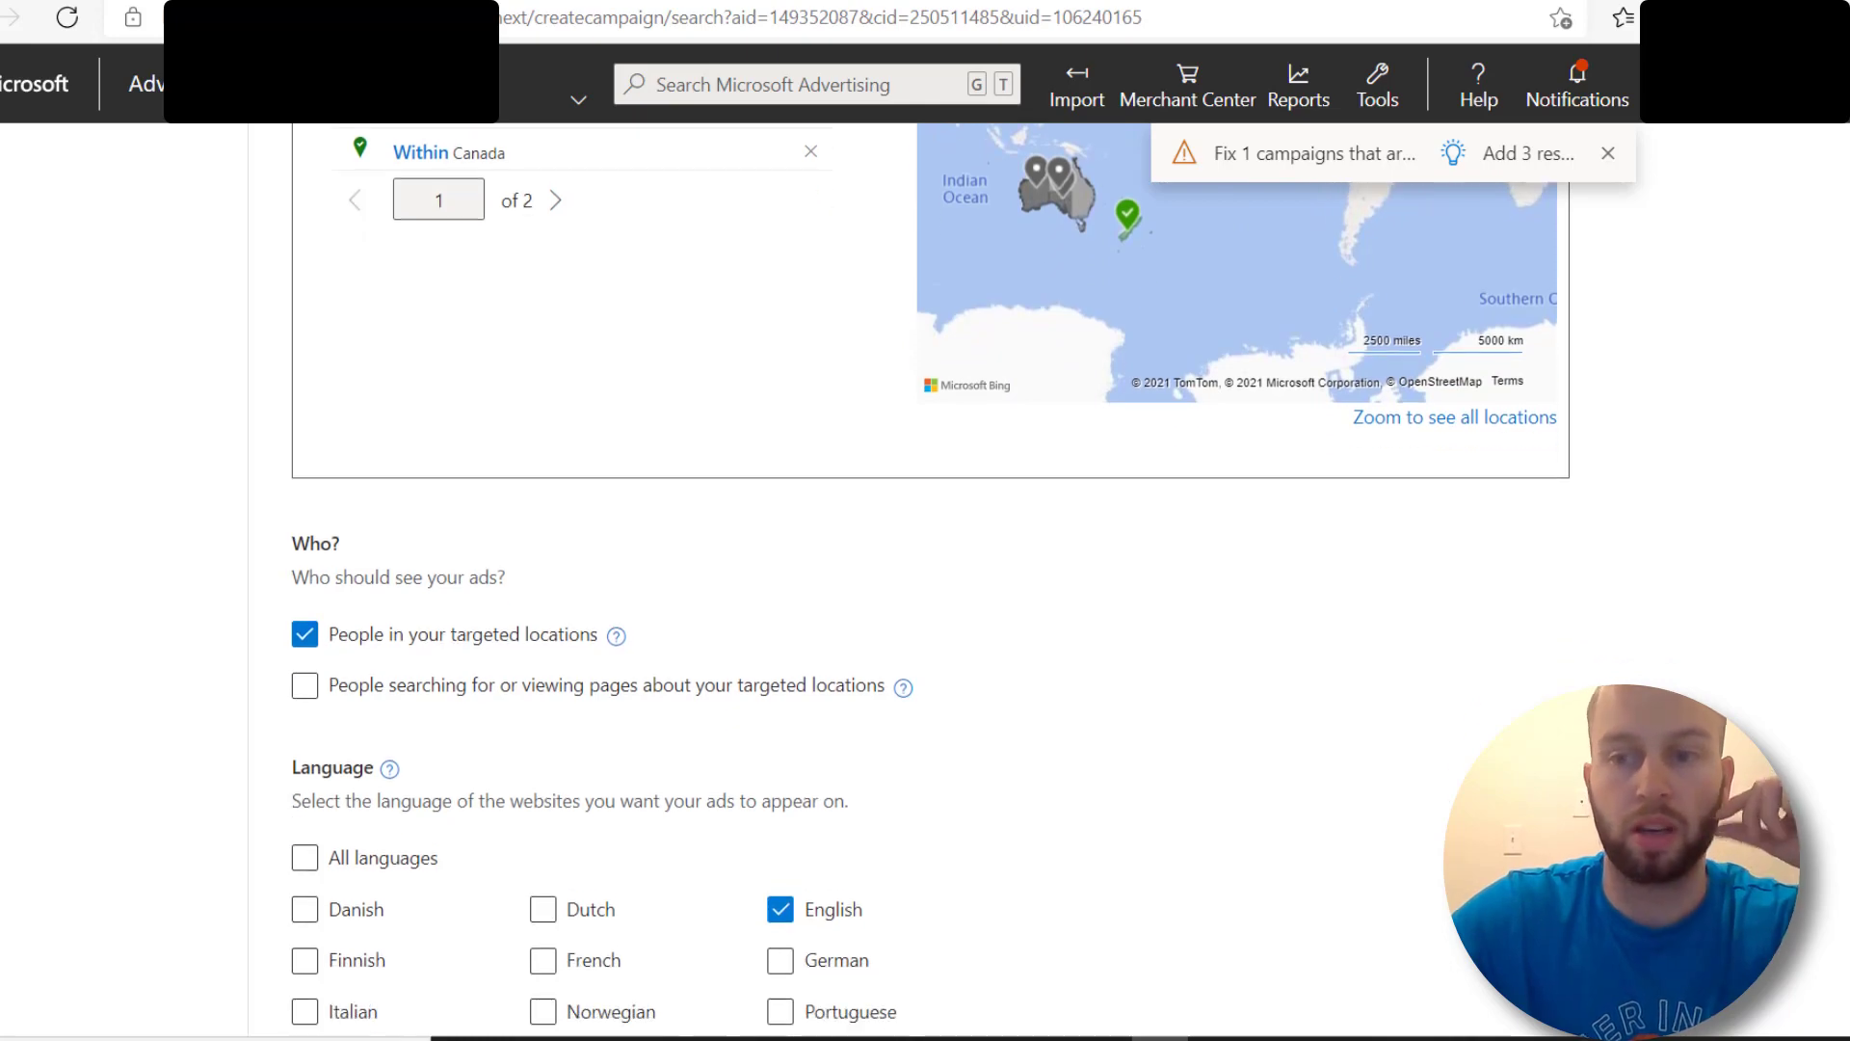
scroll(516, 661, down, 3)
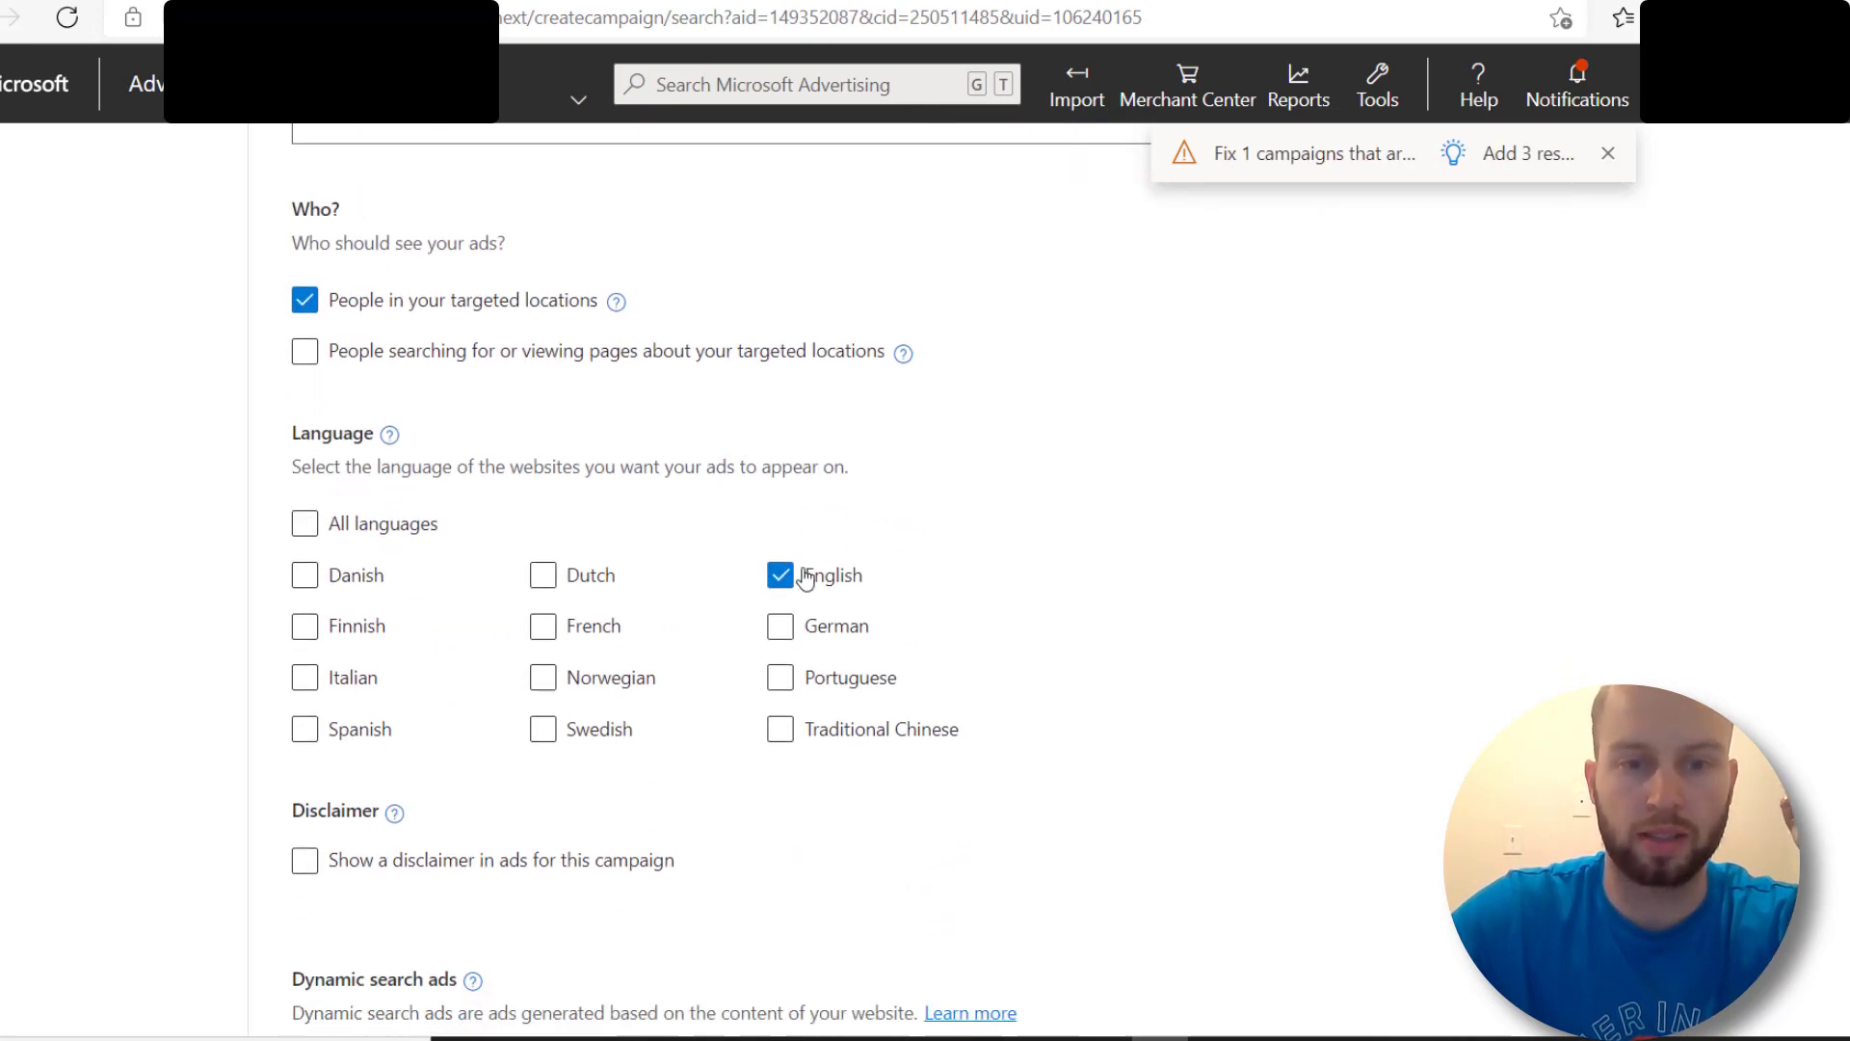
scroll(386, 631, down, 2)
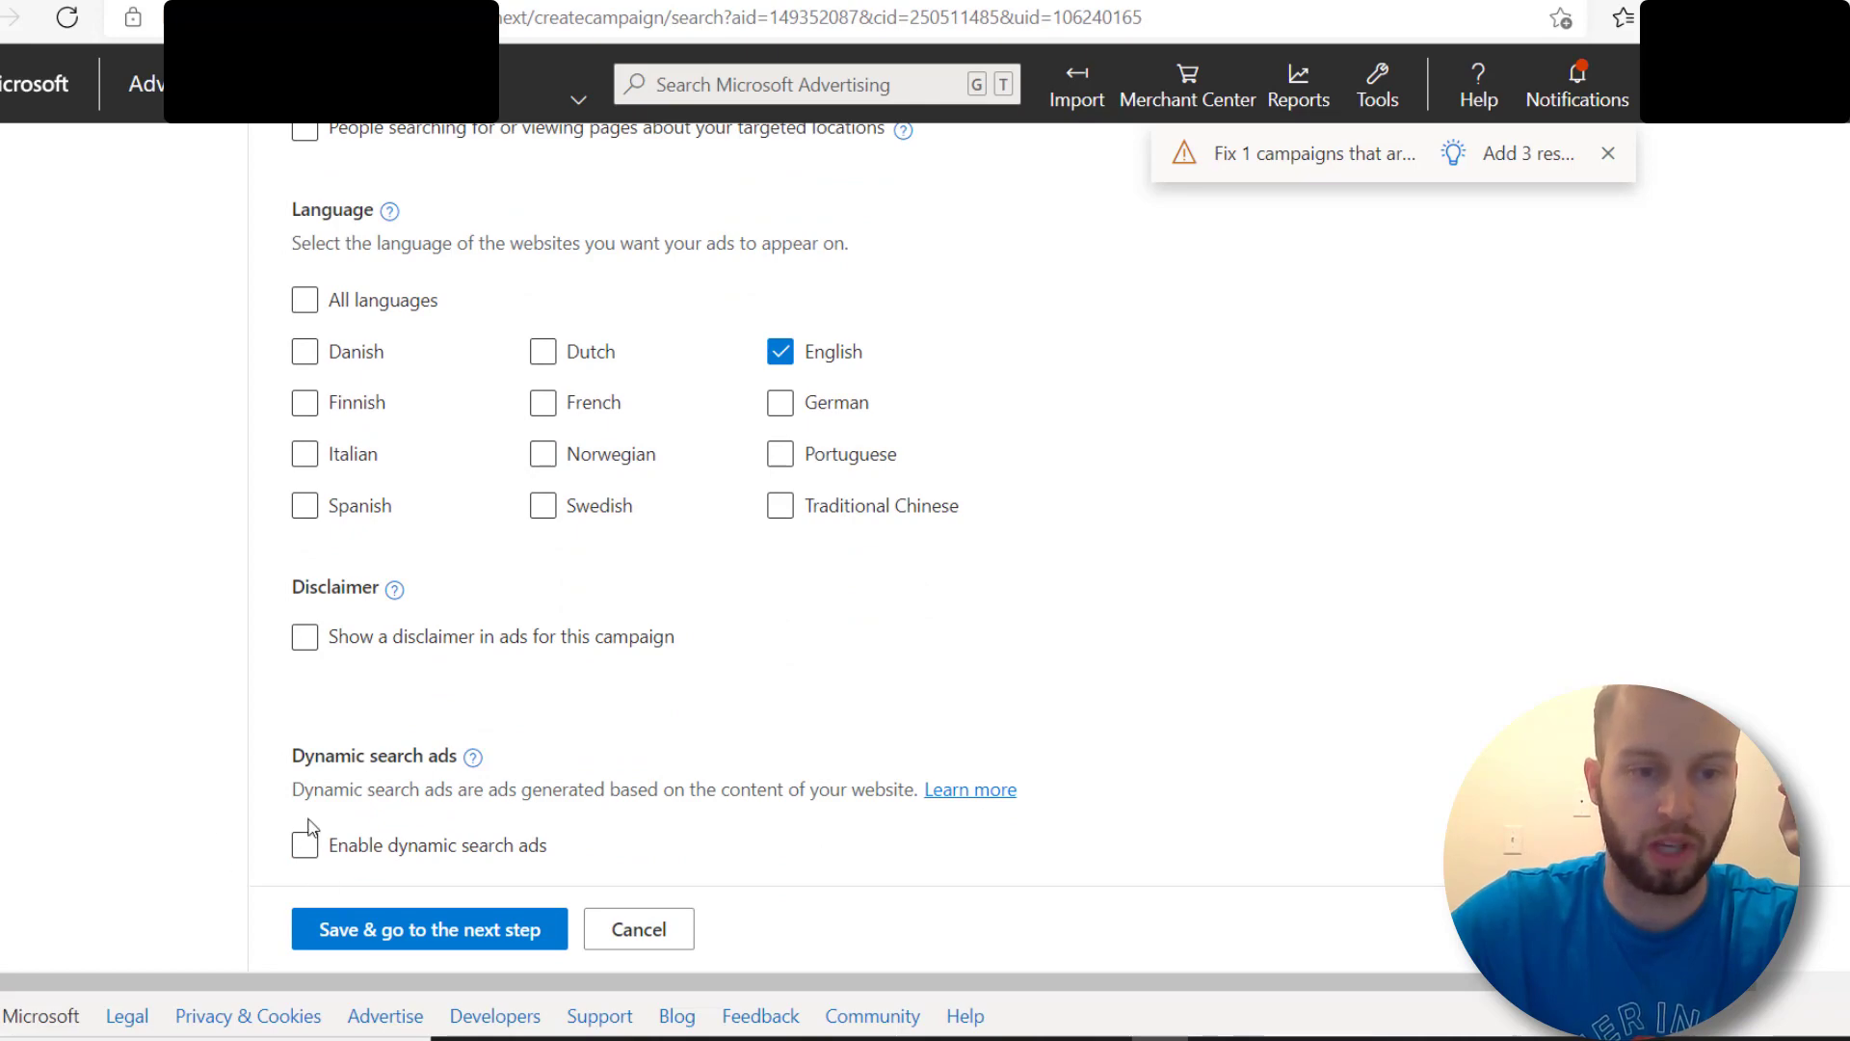
click(386, 935)
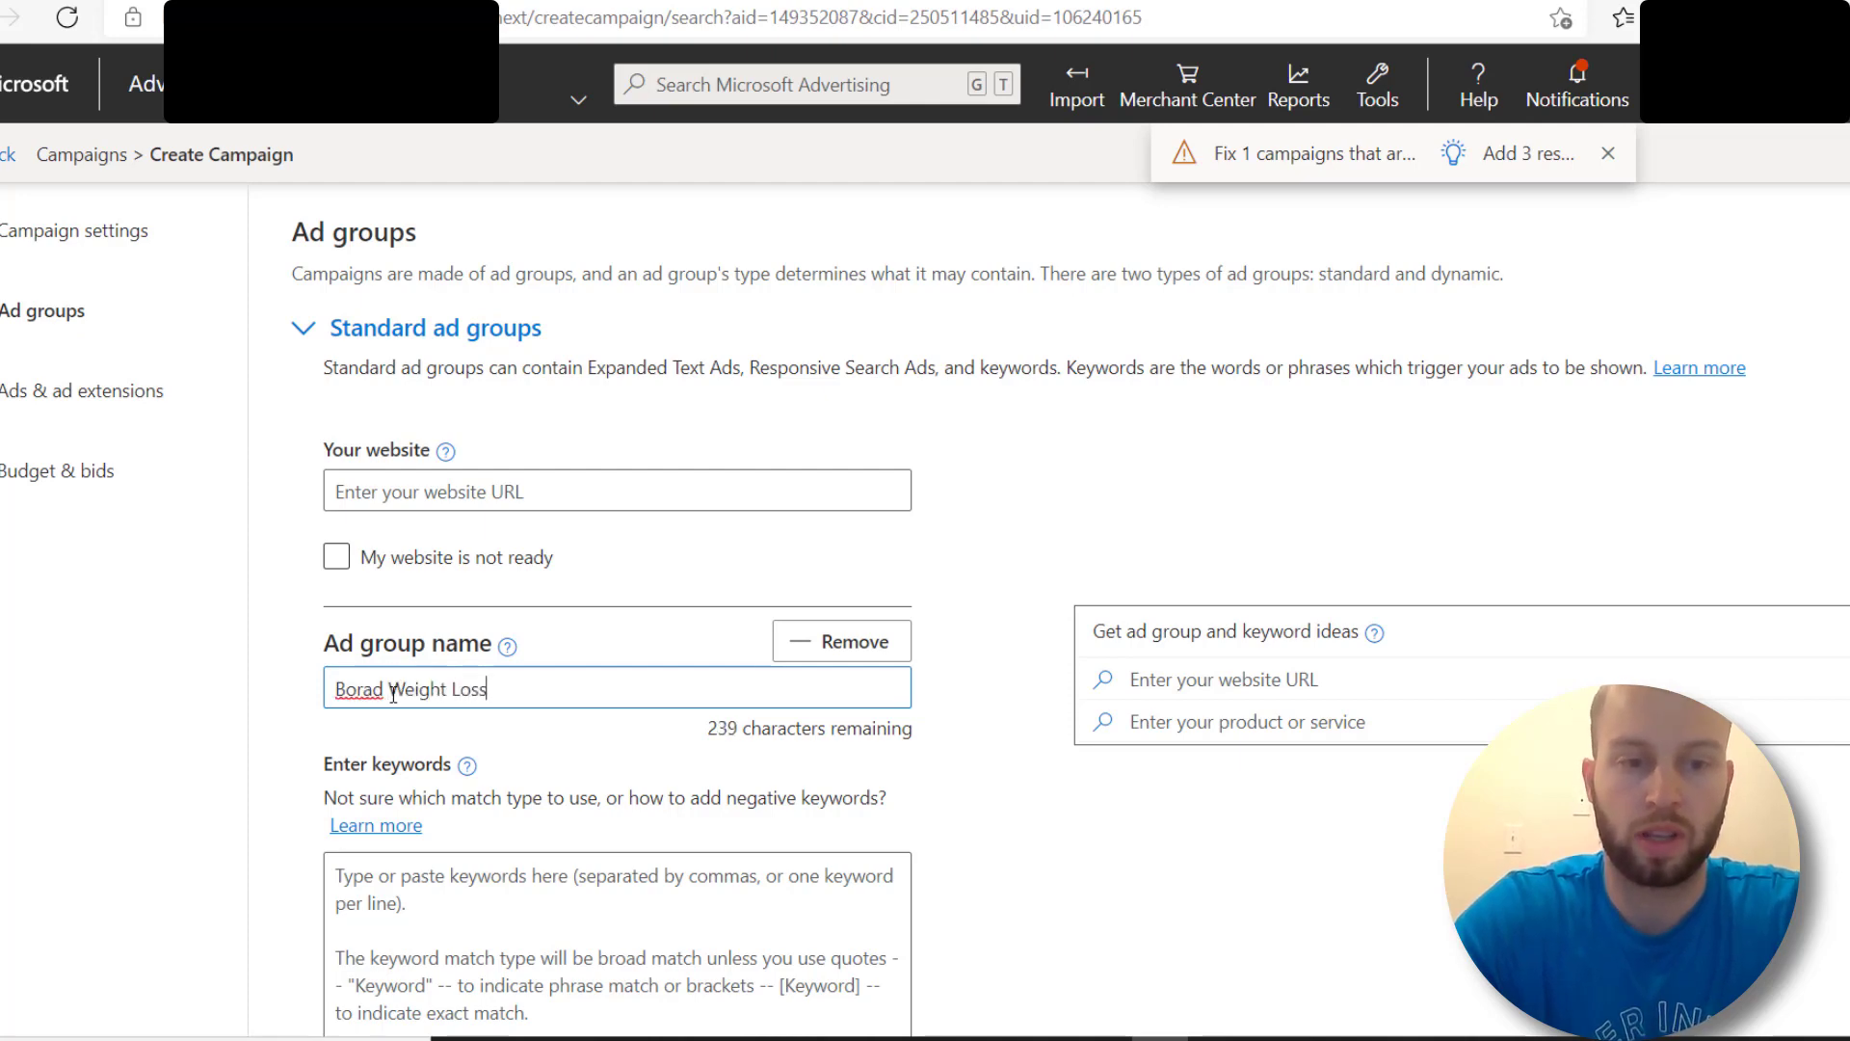
Step: Correct the misspelled ad group name to "Broad Weight Loss"
key(BackSpace)
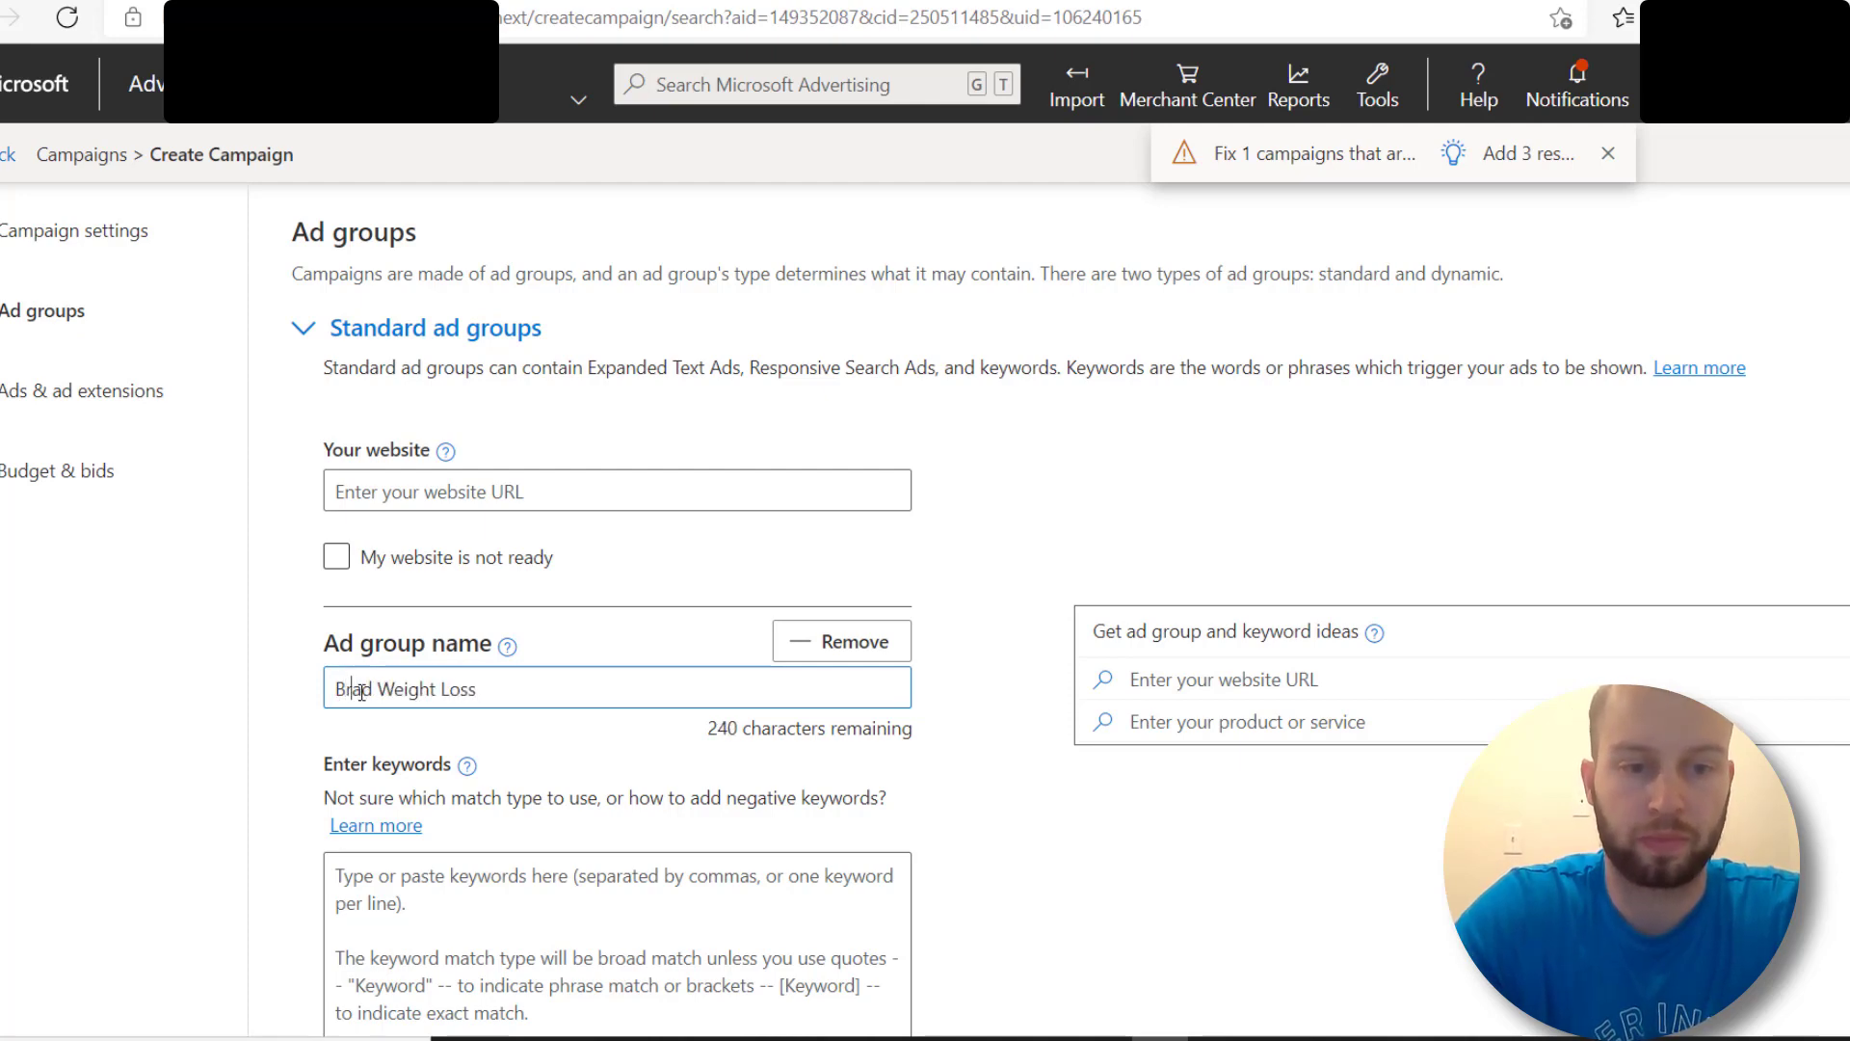
text(o)
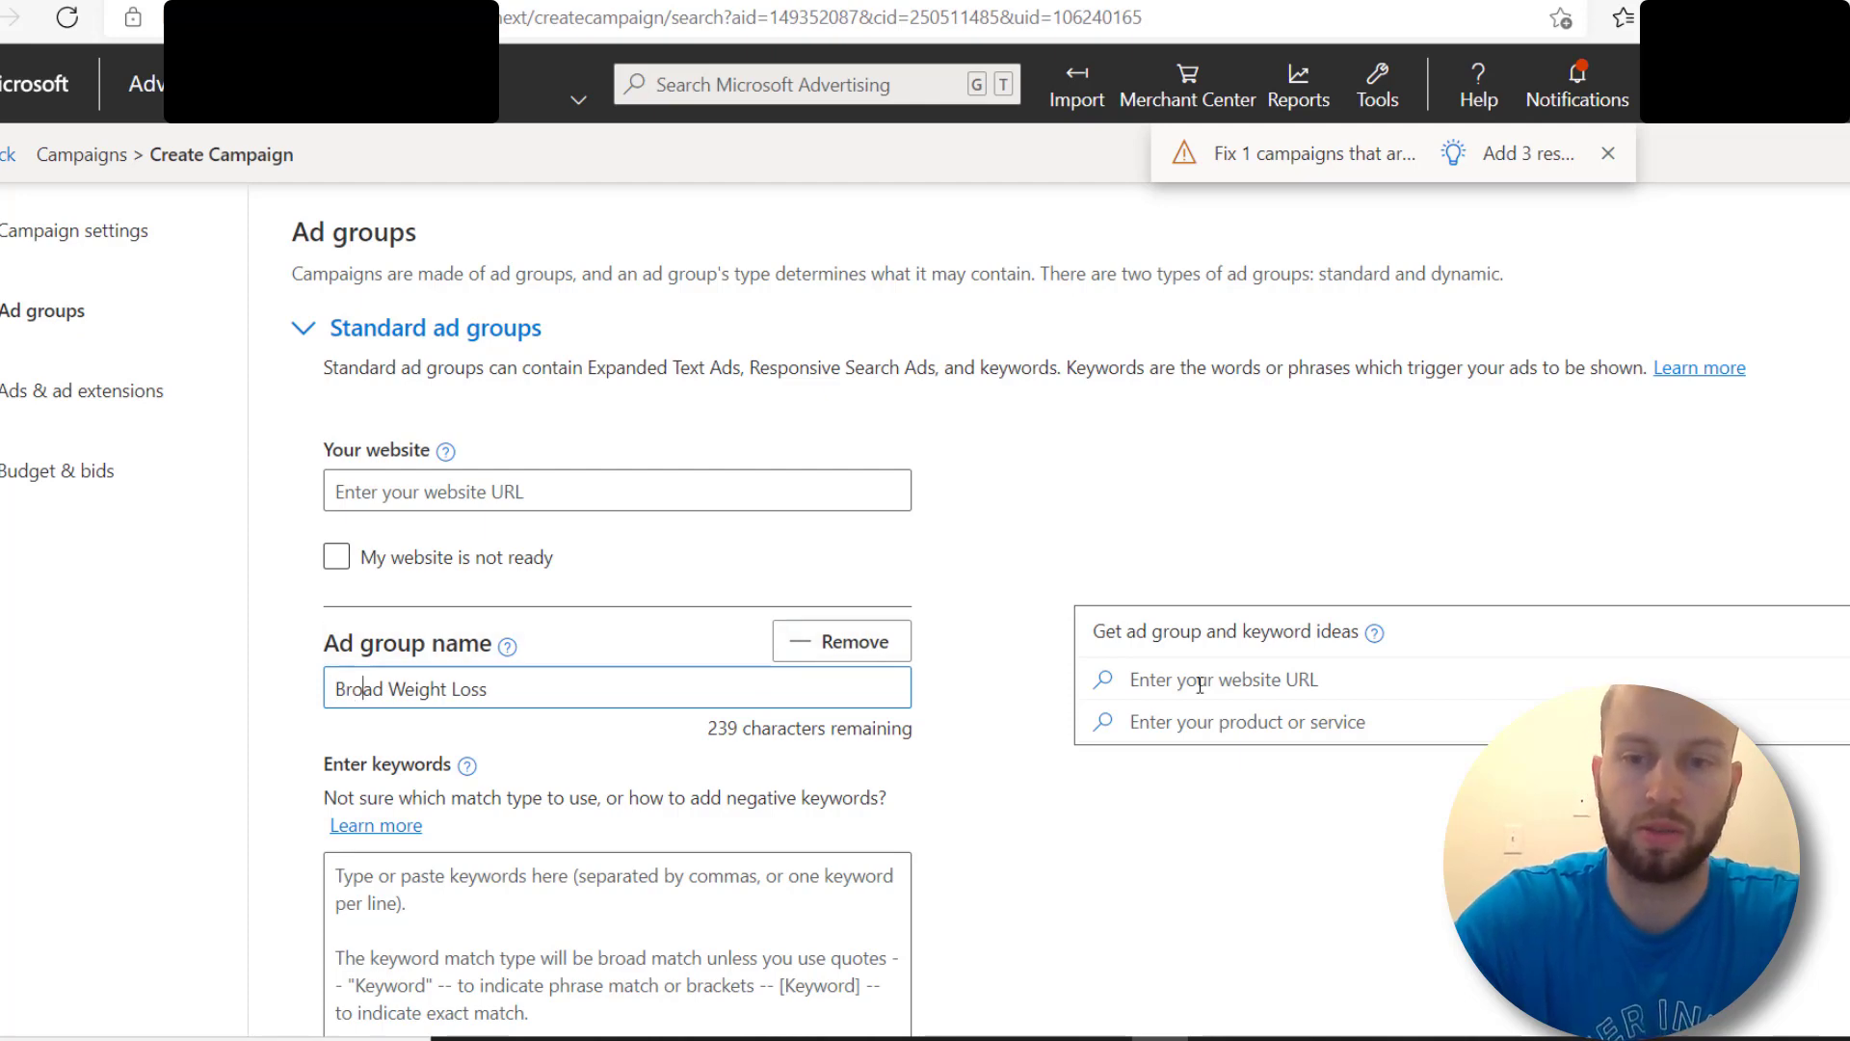
Step: Request ad group and keyword ideas for the product or service "weight loss"
scroll(1217, 644, down, 1)
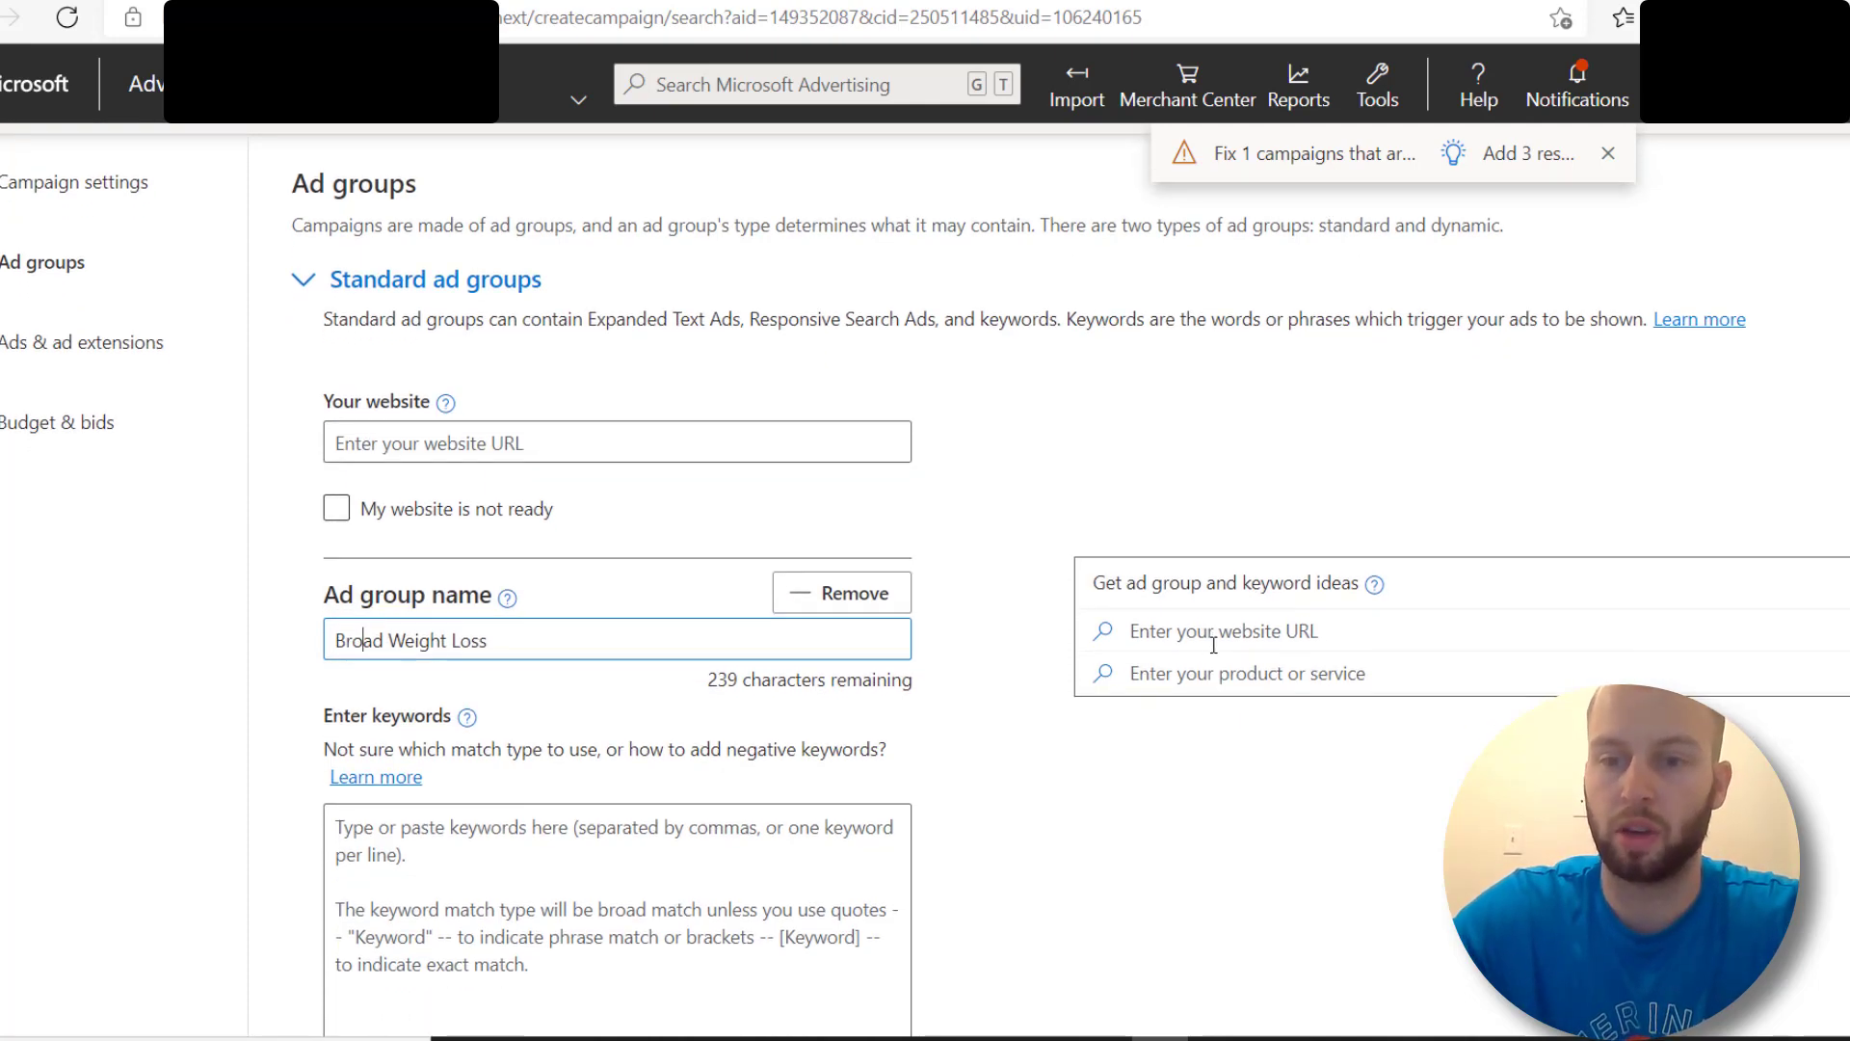
click(1212, 670)
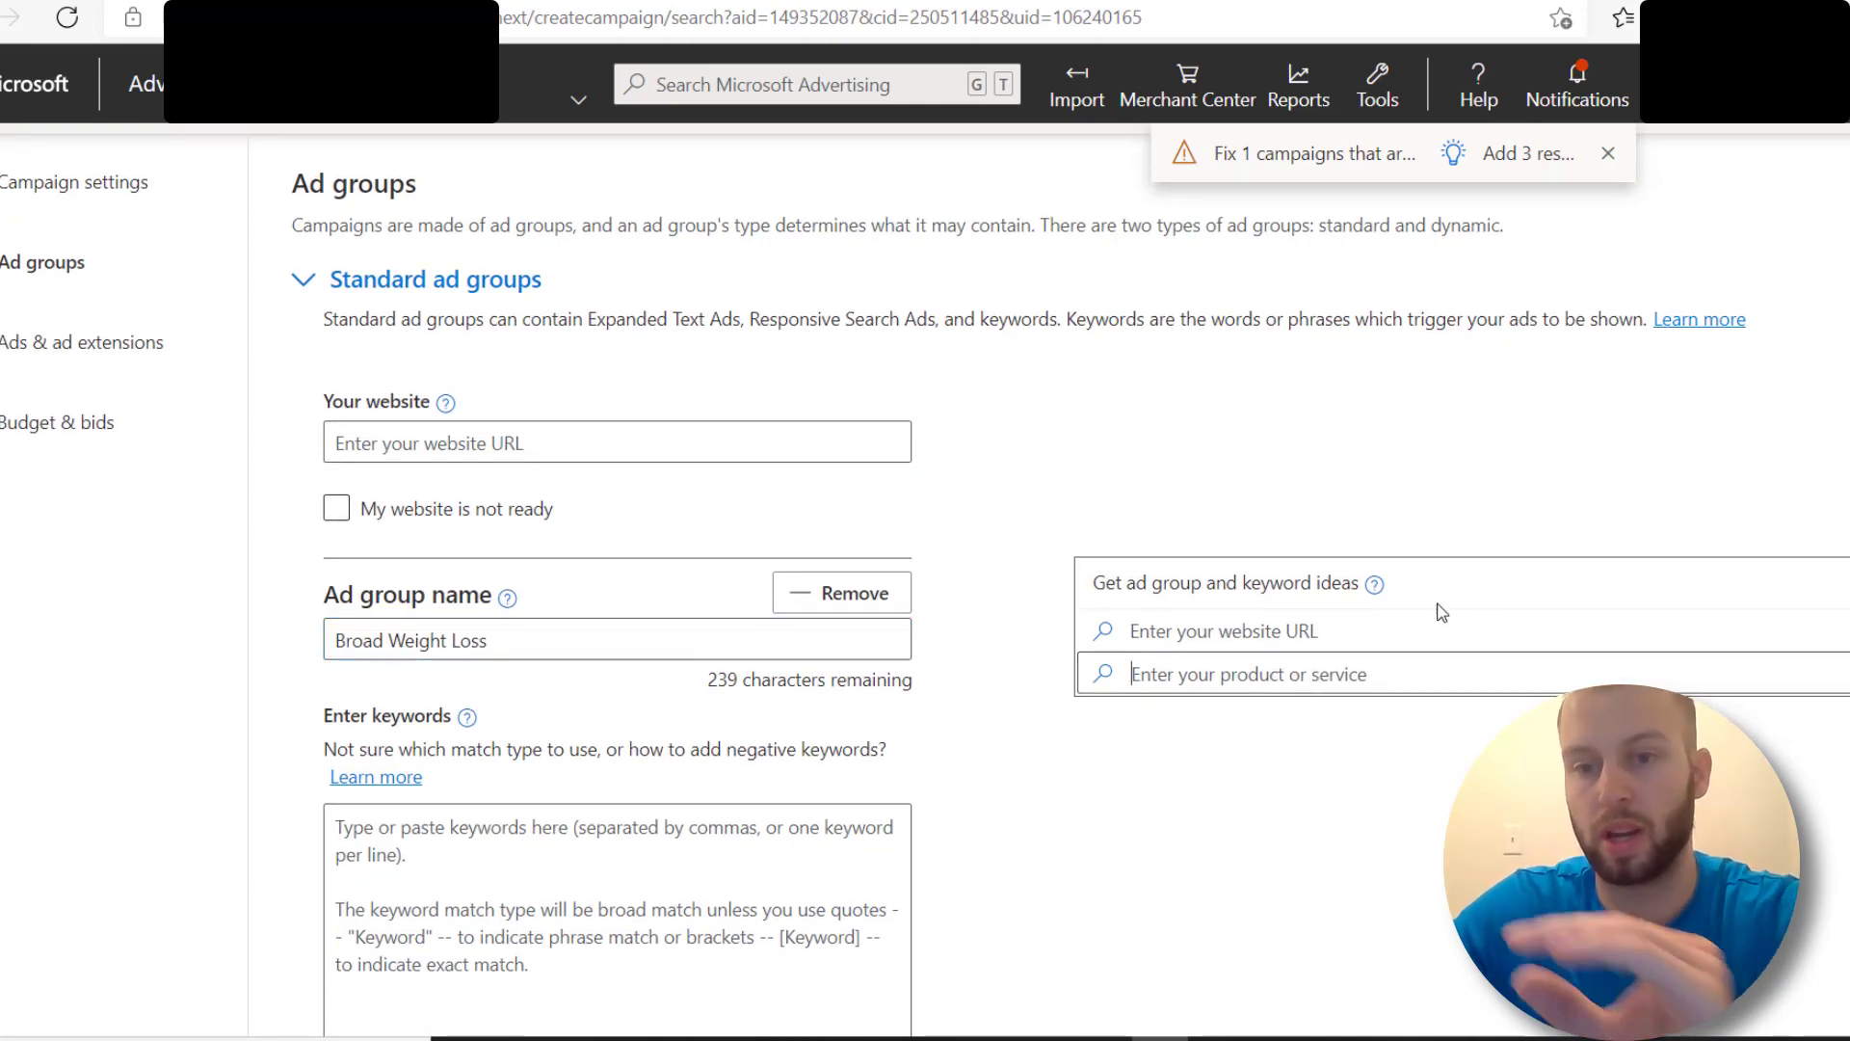
click(1263, 685)
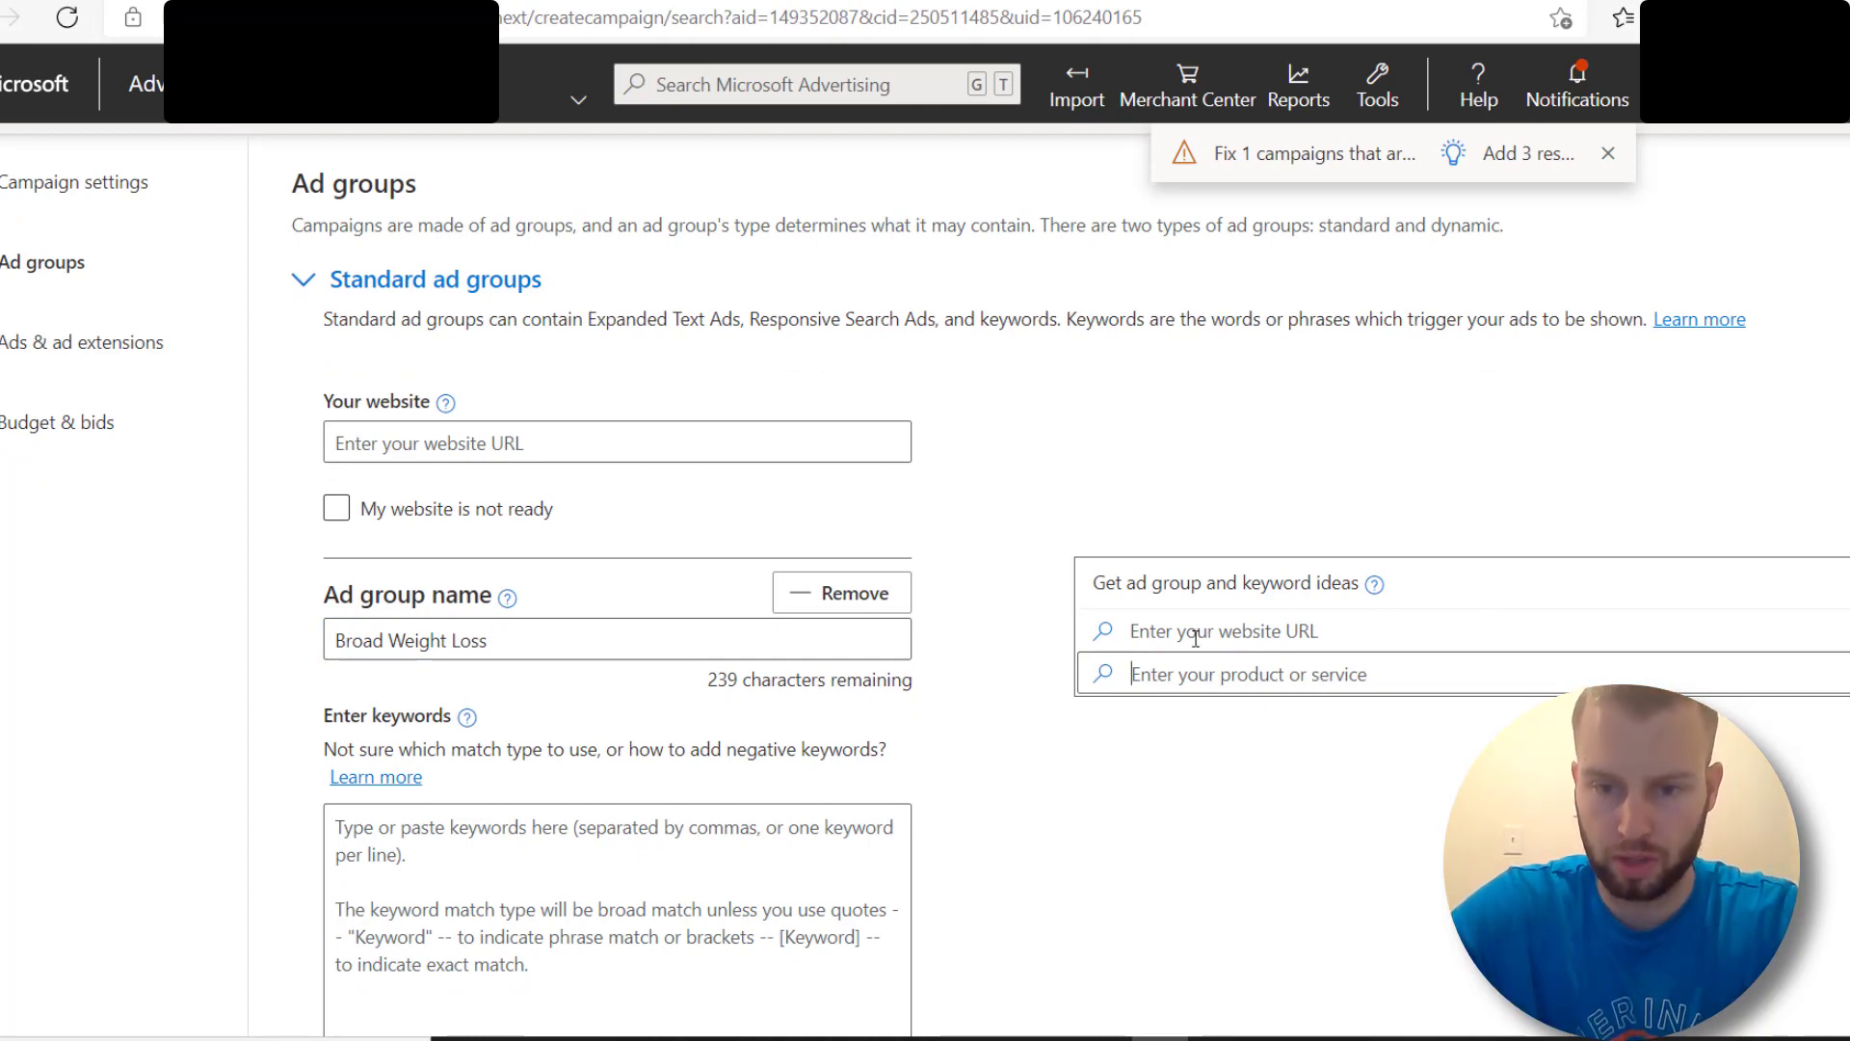
text(wei)
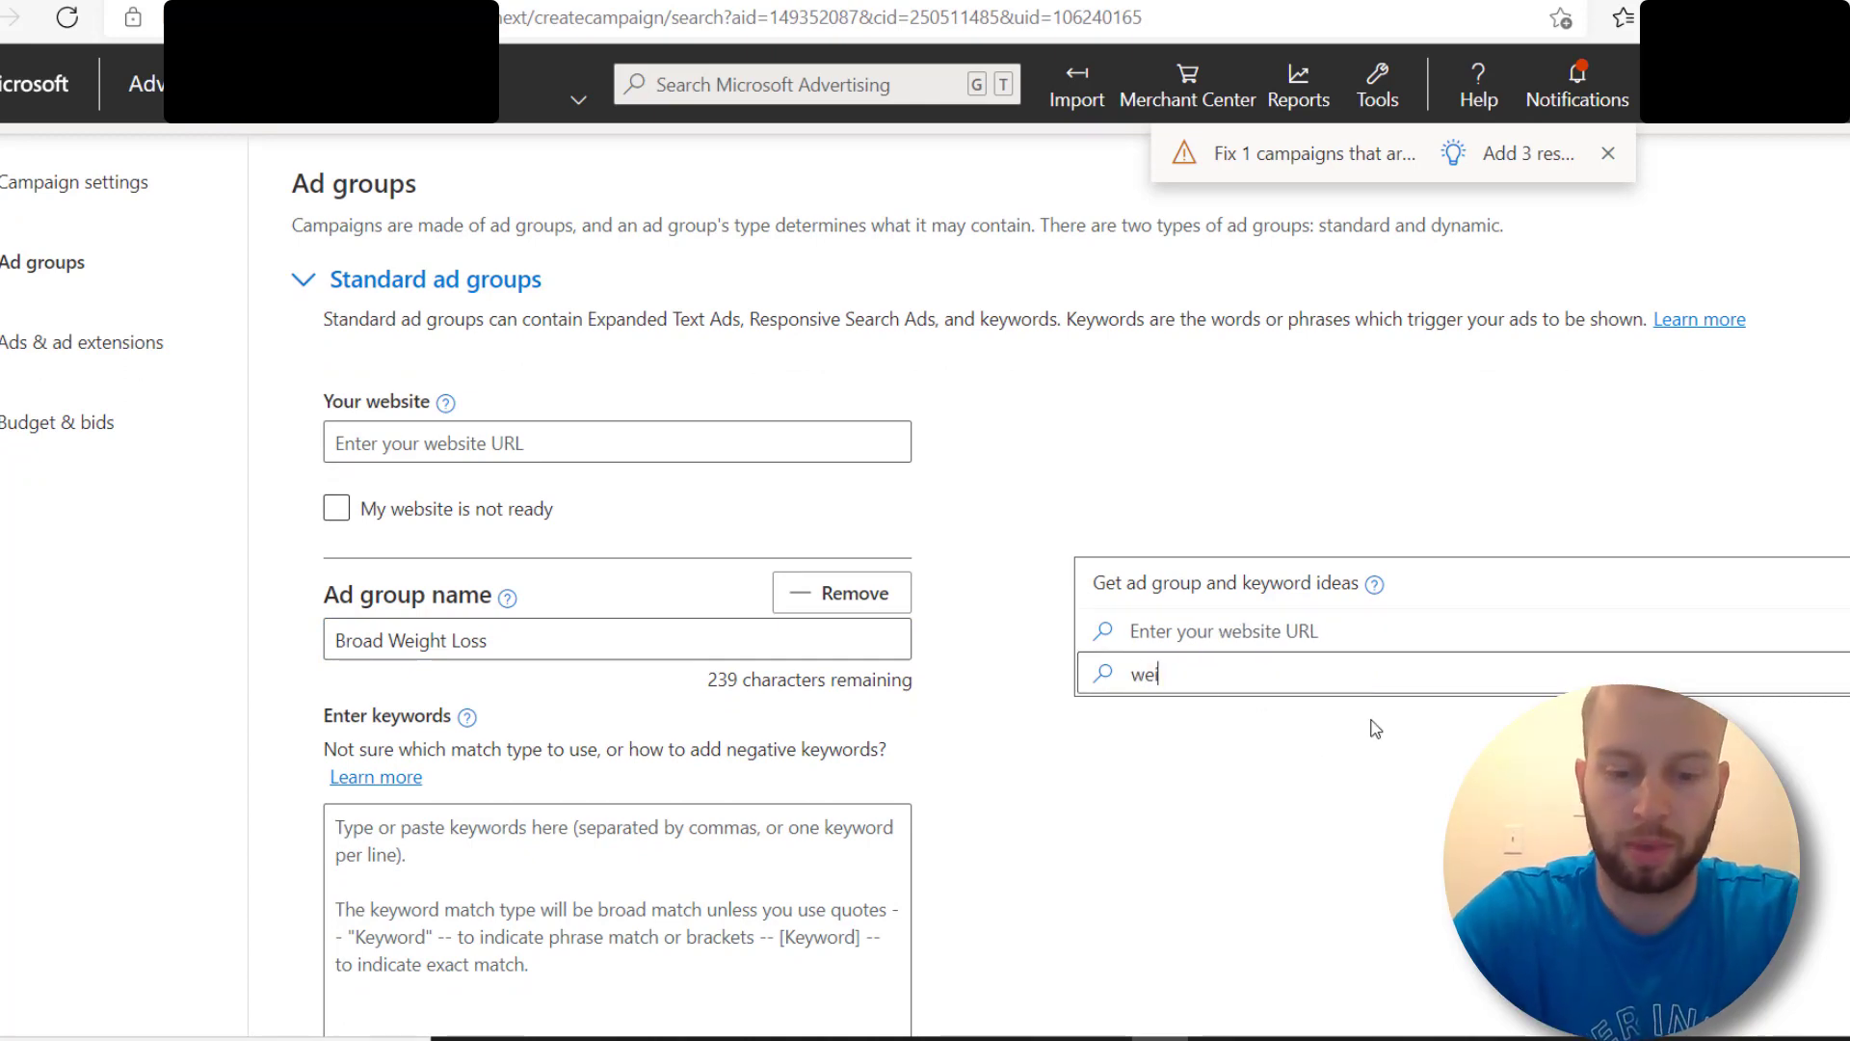
text(ght loss)
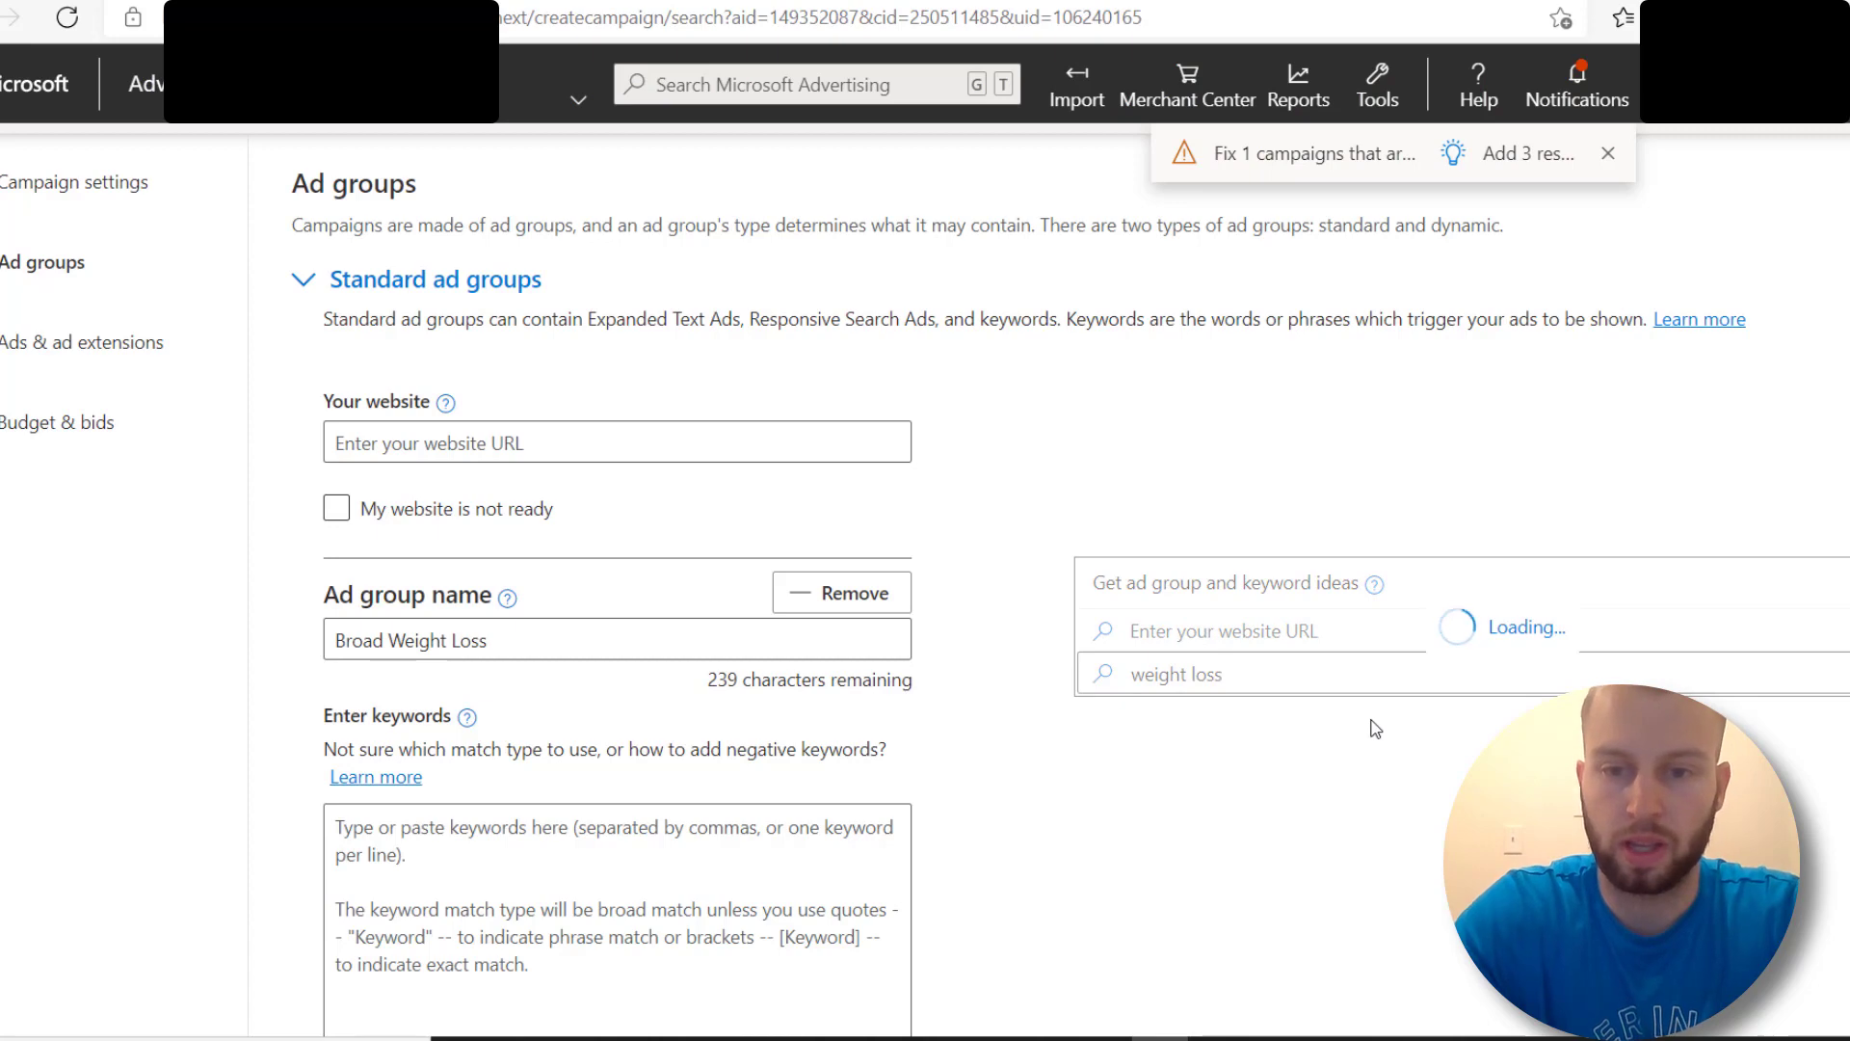
Step: Add all suggested keywords from the Lose Belly Fat ad group idea to the Broad Weight Loss ad group
scroll(1375, 728, down, 3)
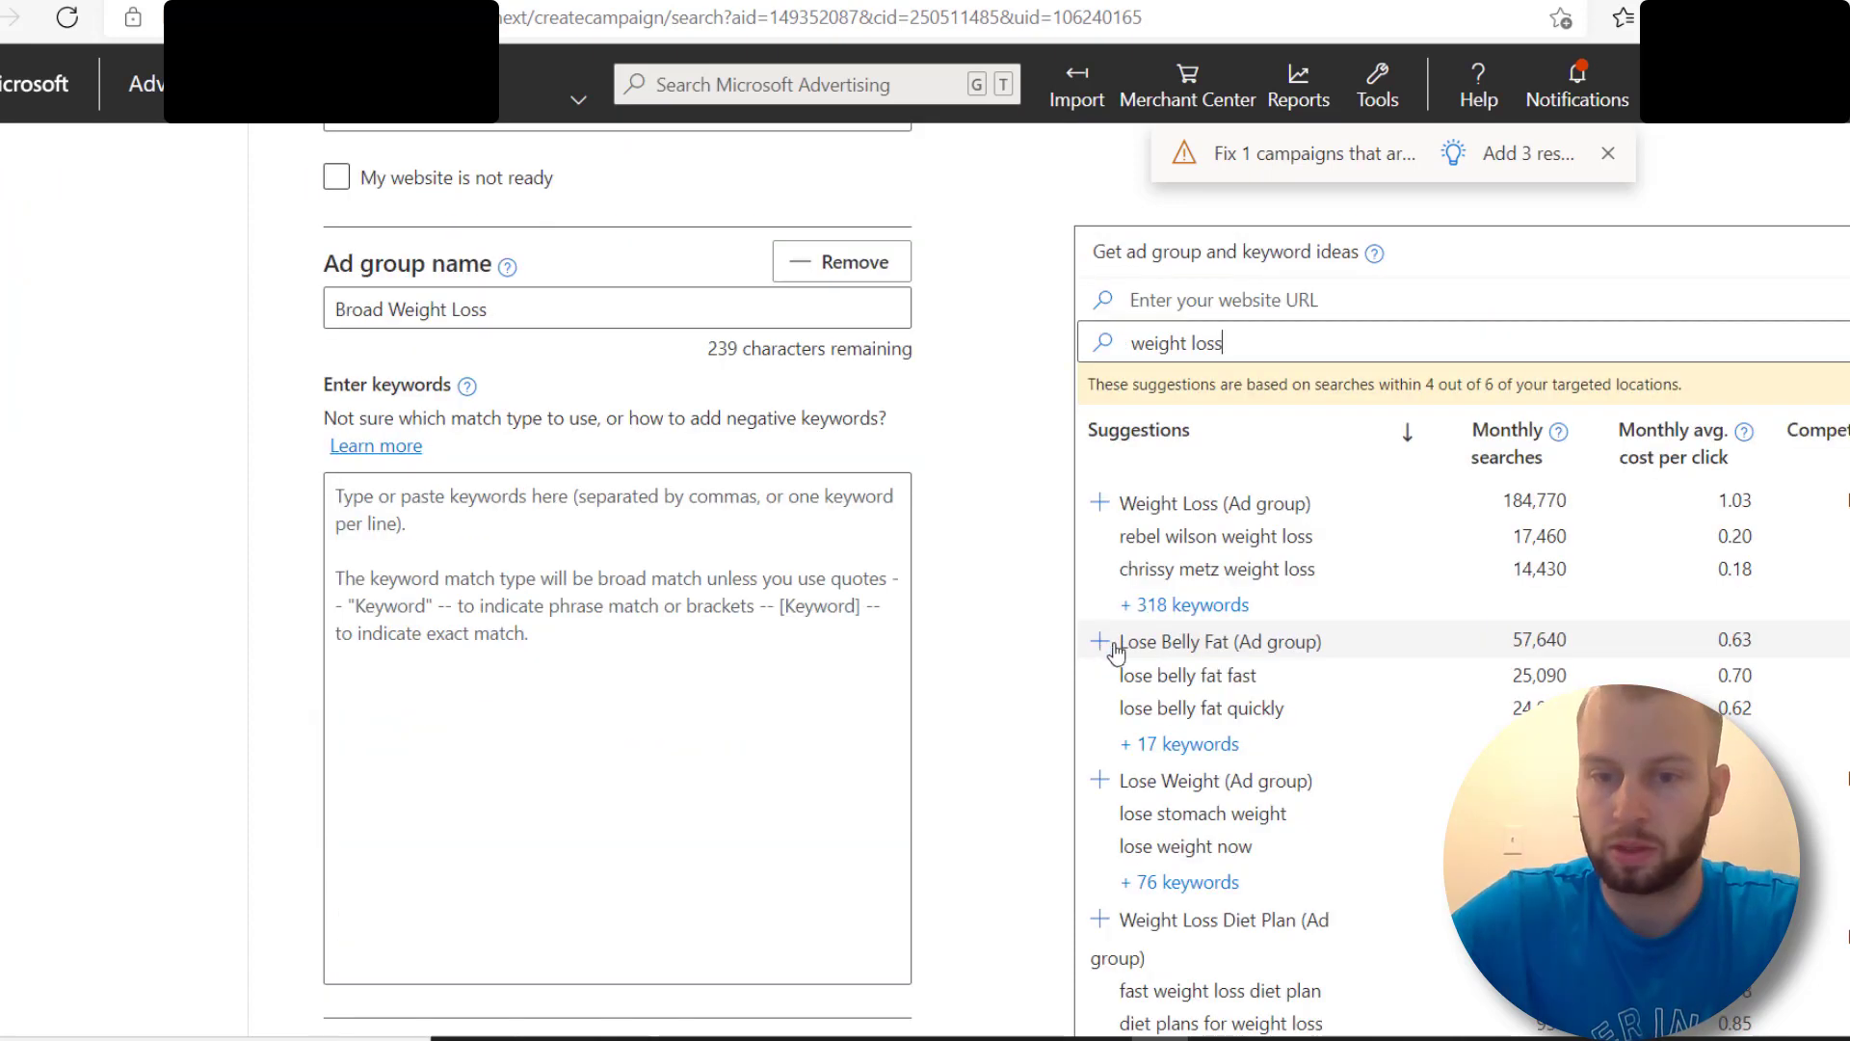
click(1182, 746)
click(865, 293)
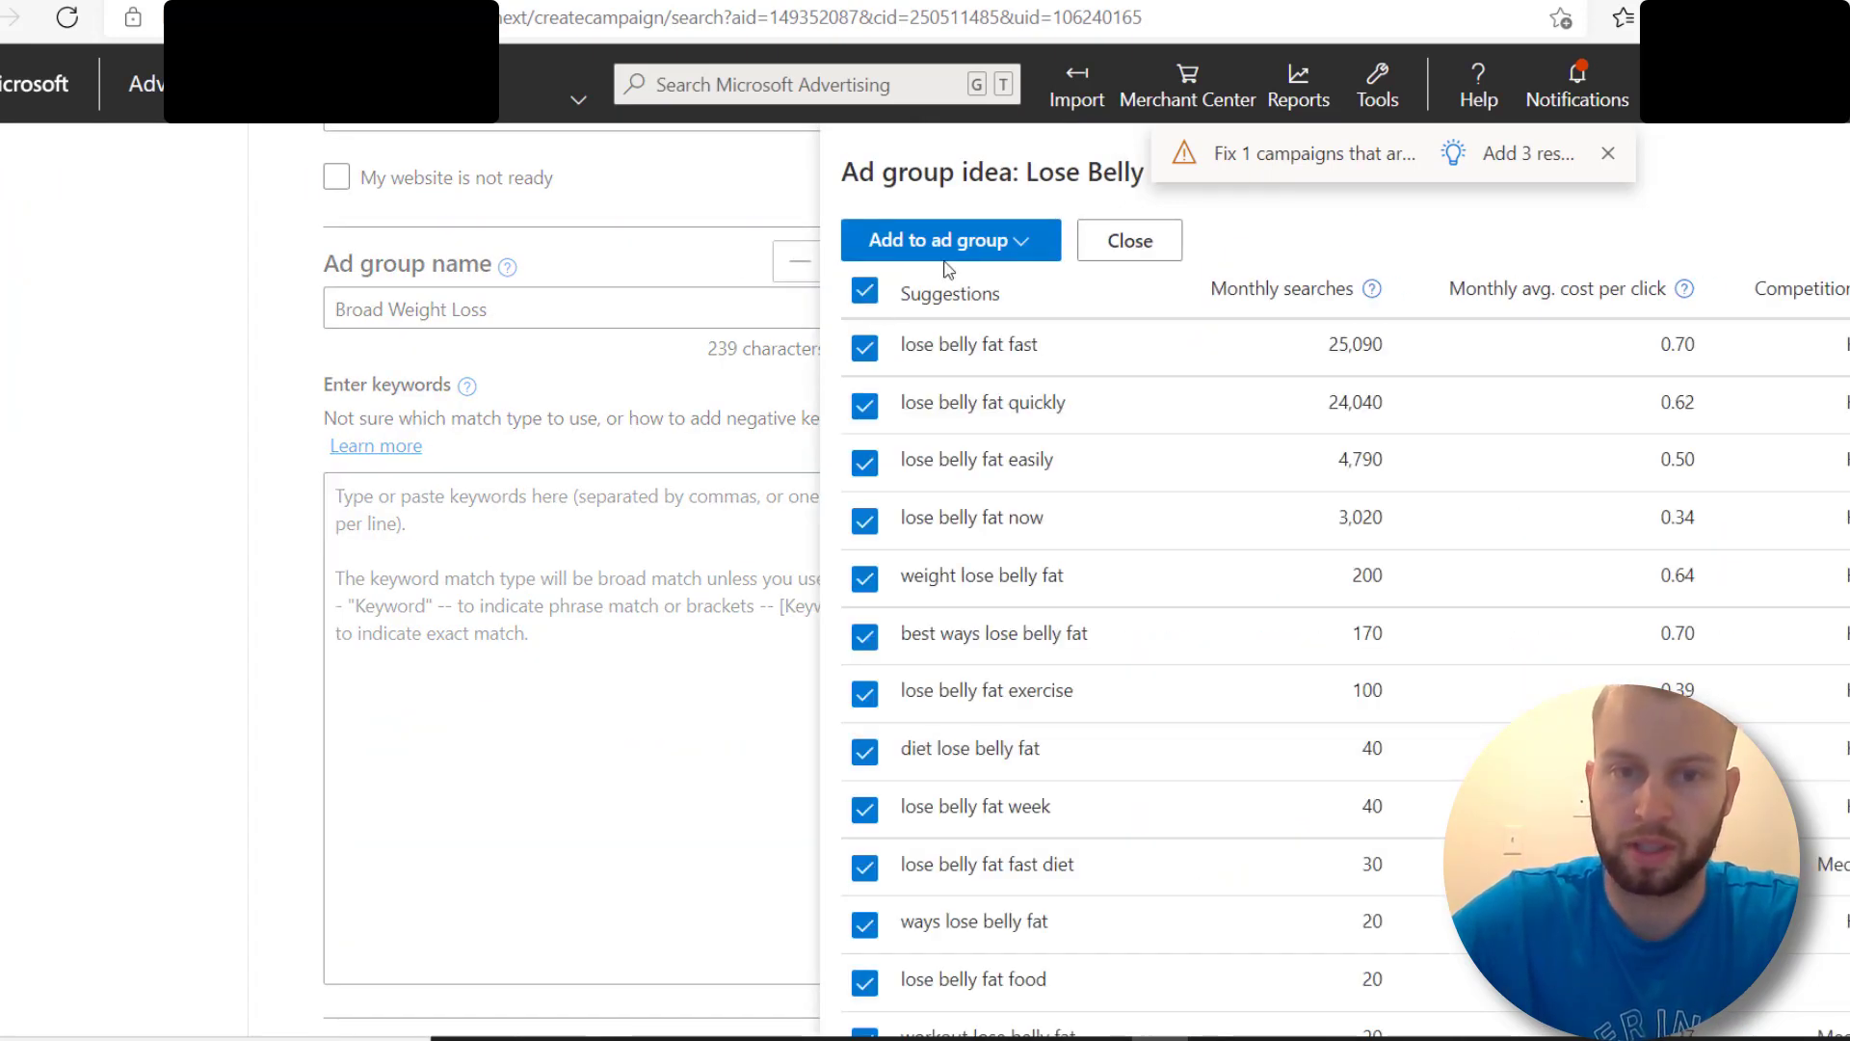
click(950, 241)
mouse_move(947, 377)
click(1102, 380)
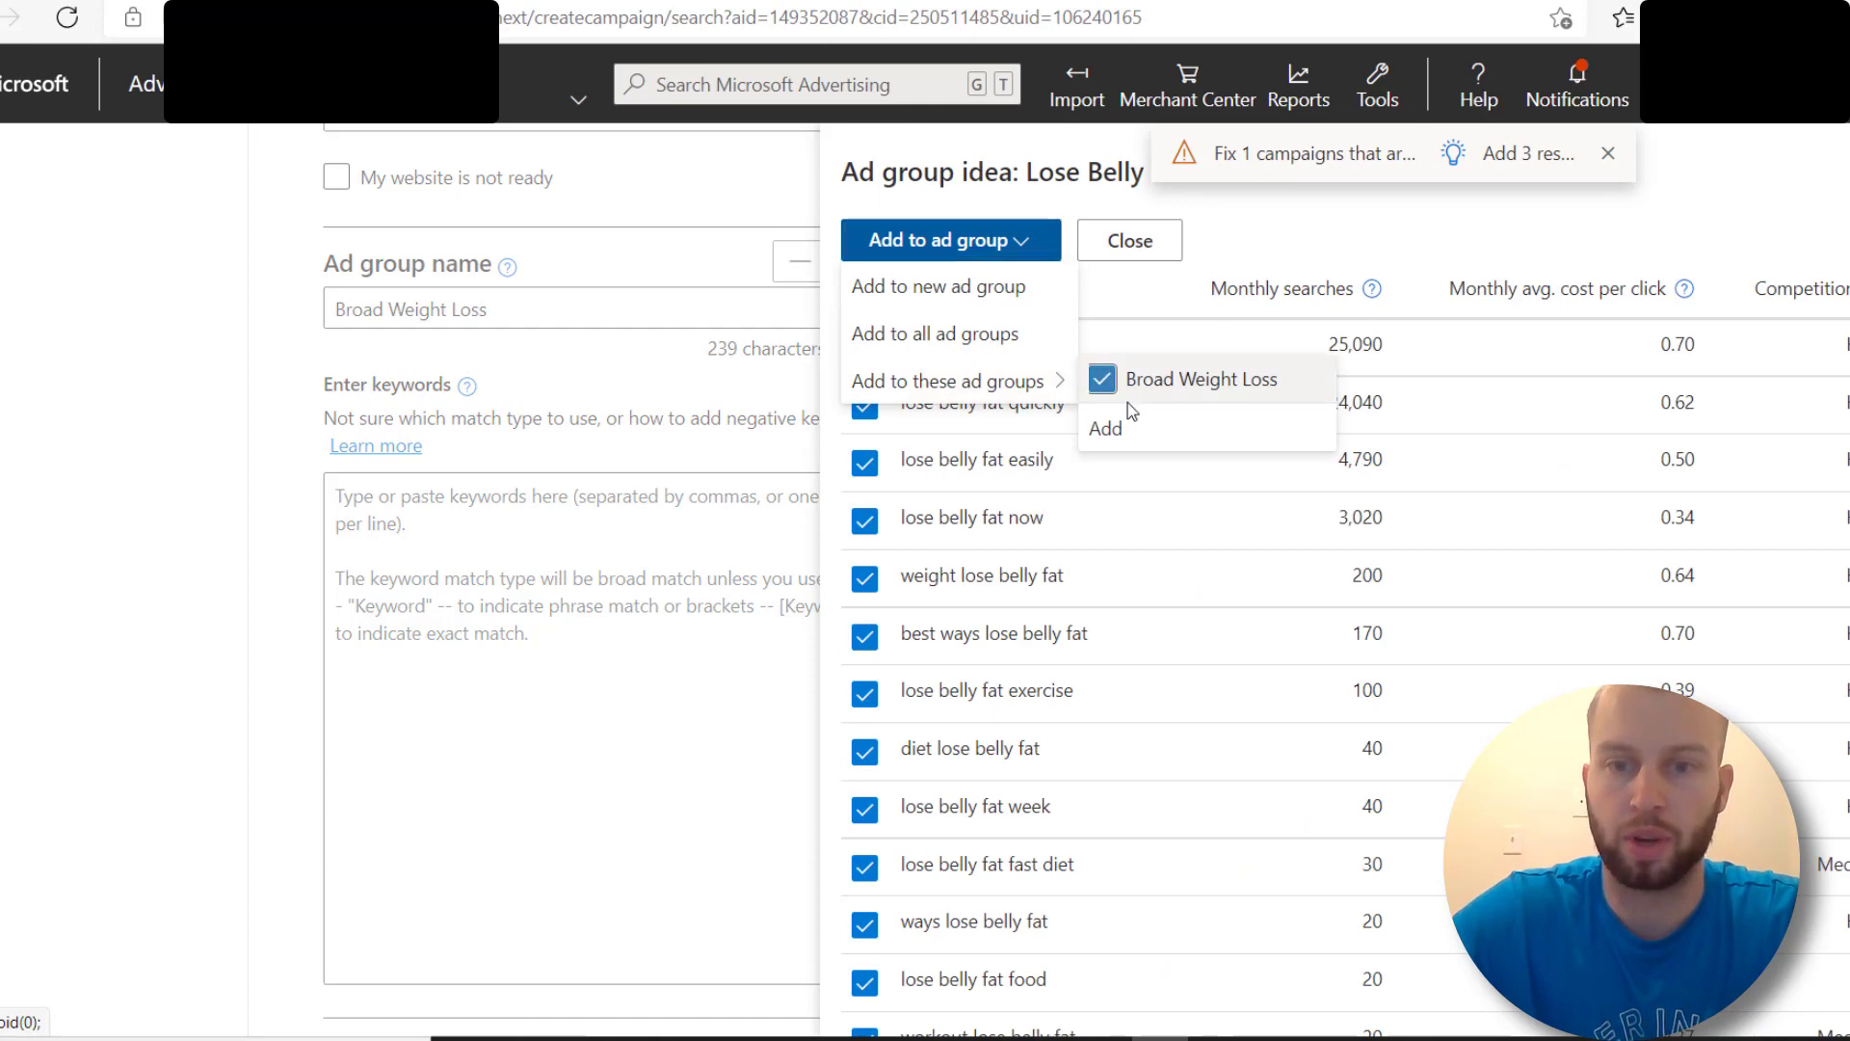
click(1103, 425)
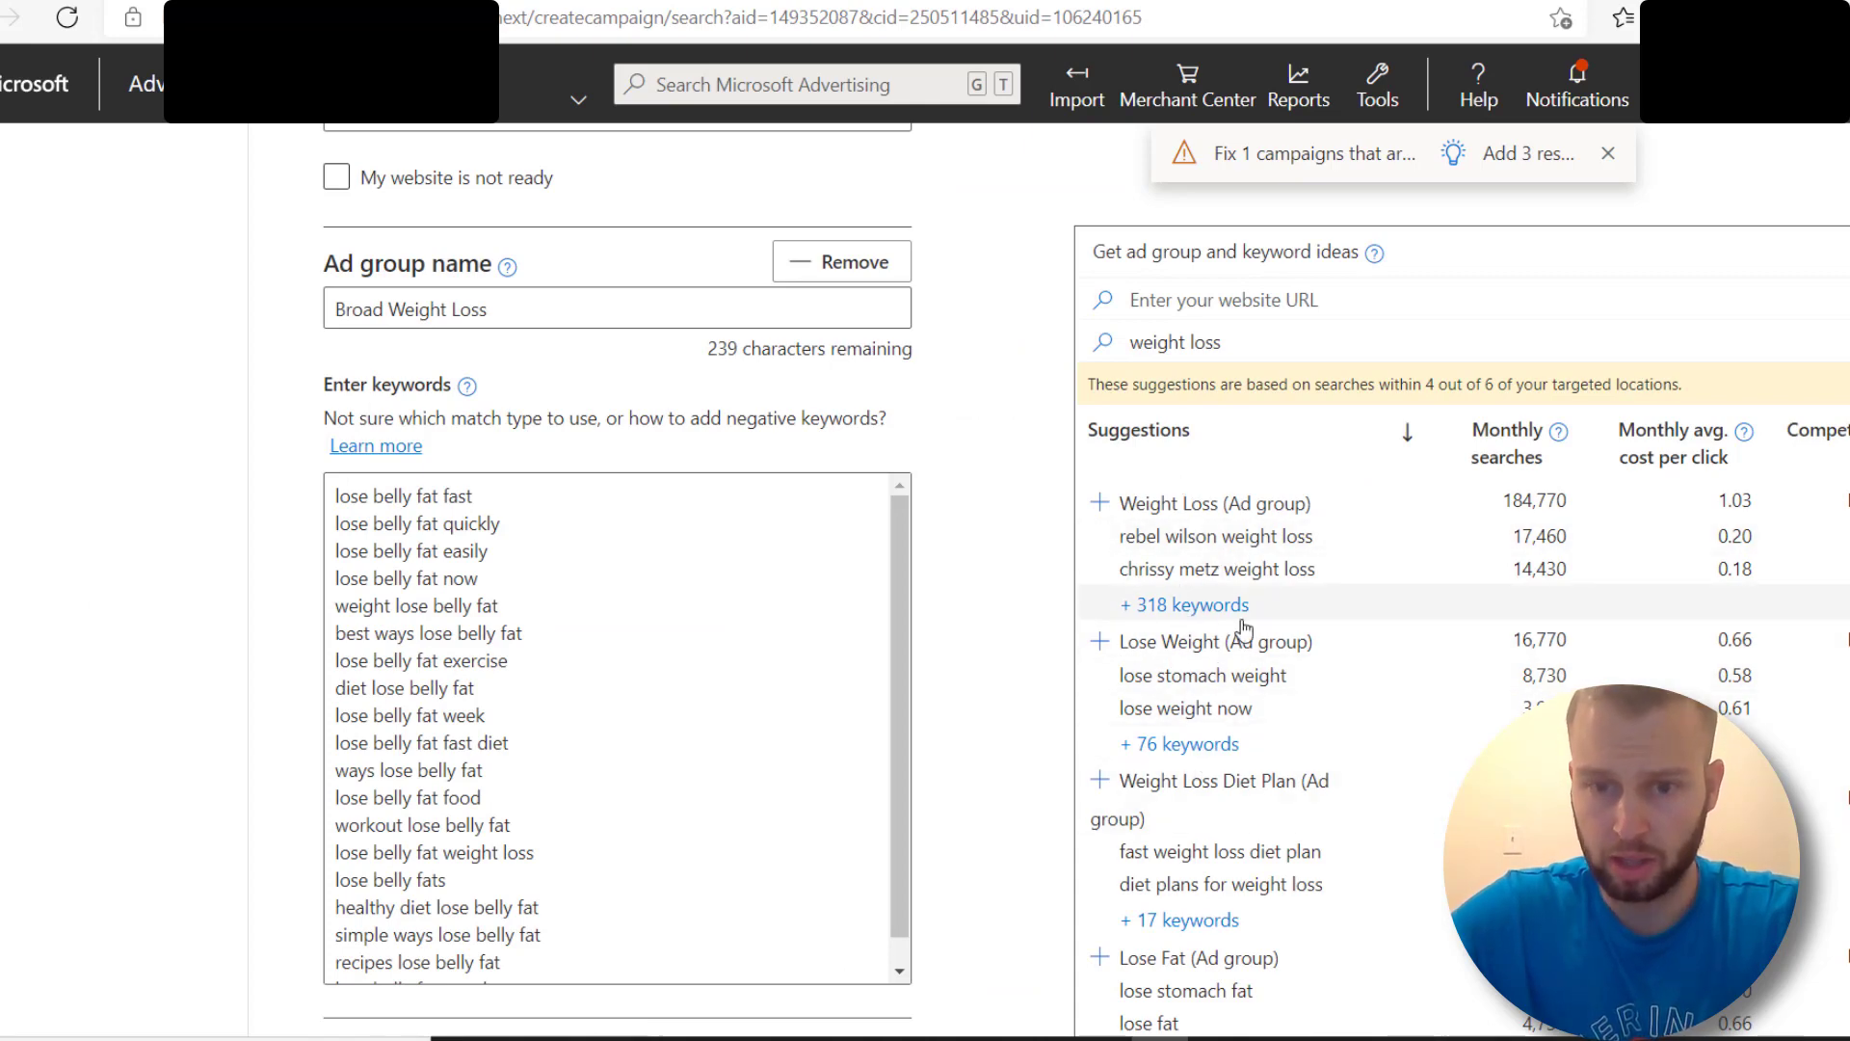
Step: Add all suggested keywords from the Lose Weight ad group idea to the Broad Weight Loss ad group
click(1195, 744)
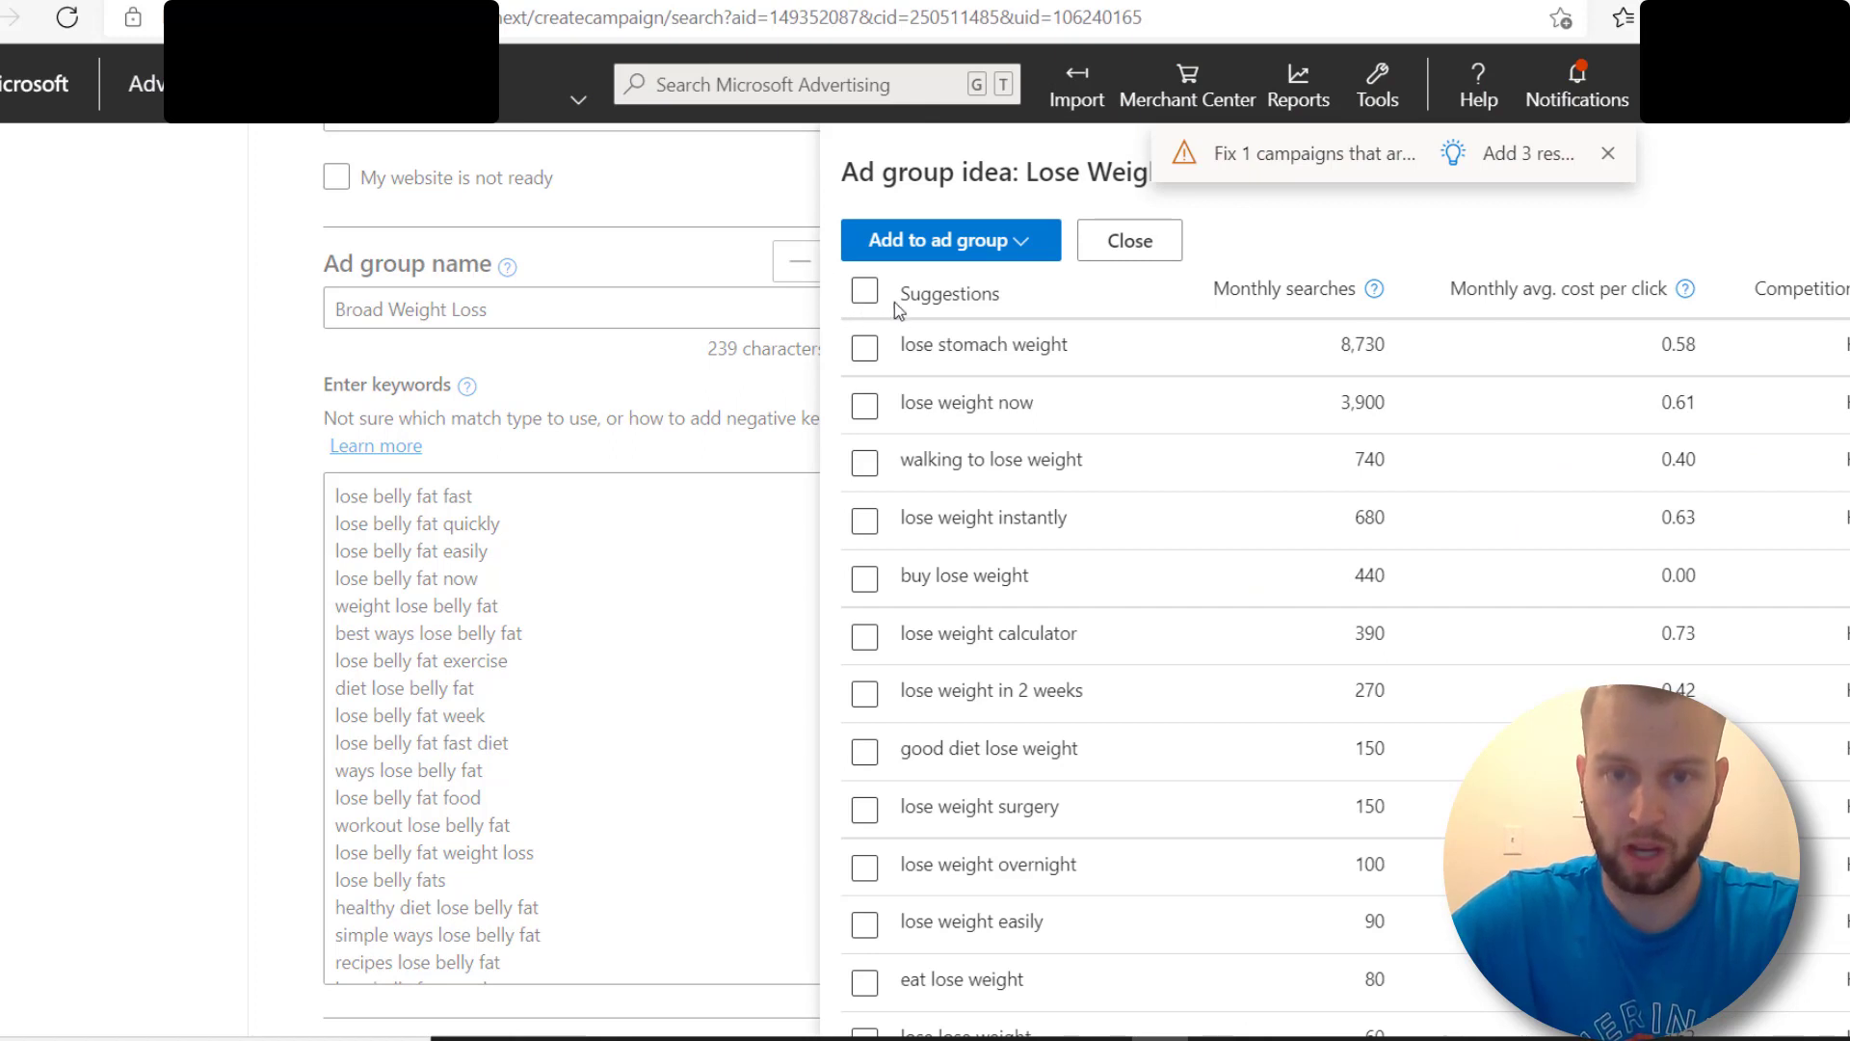
click(864, 290)
click(985, 255)
click(963, 377)
click(1098, 378)
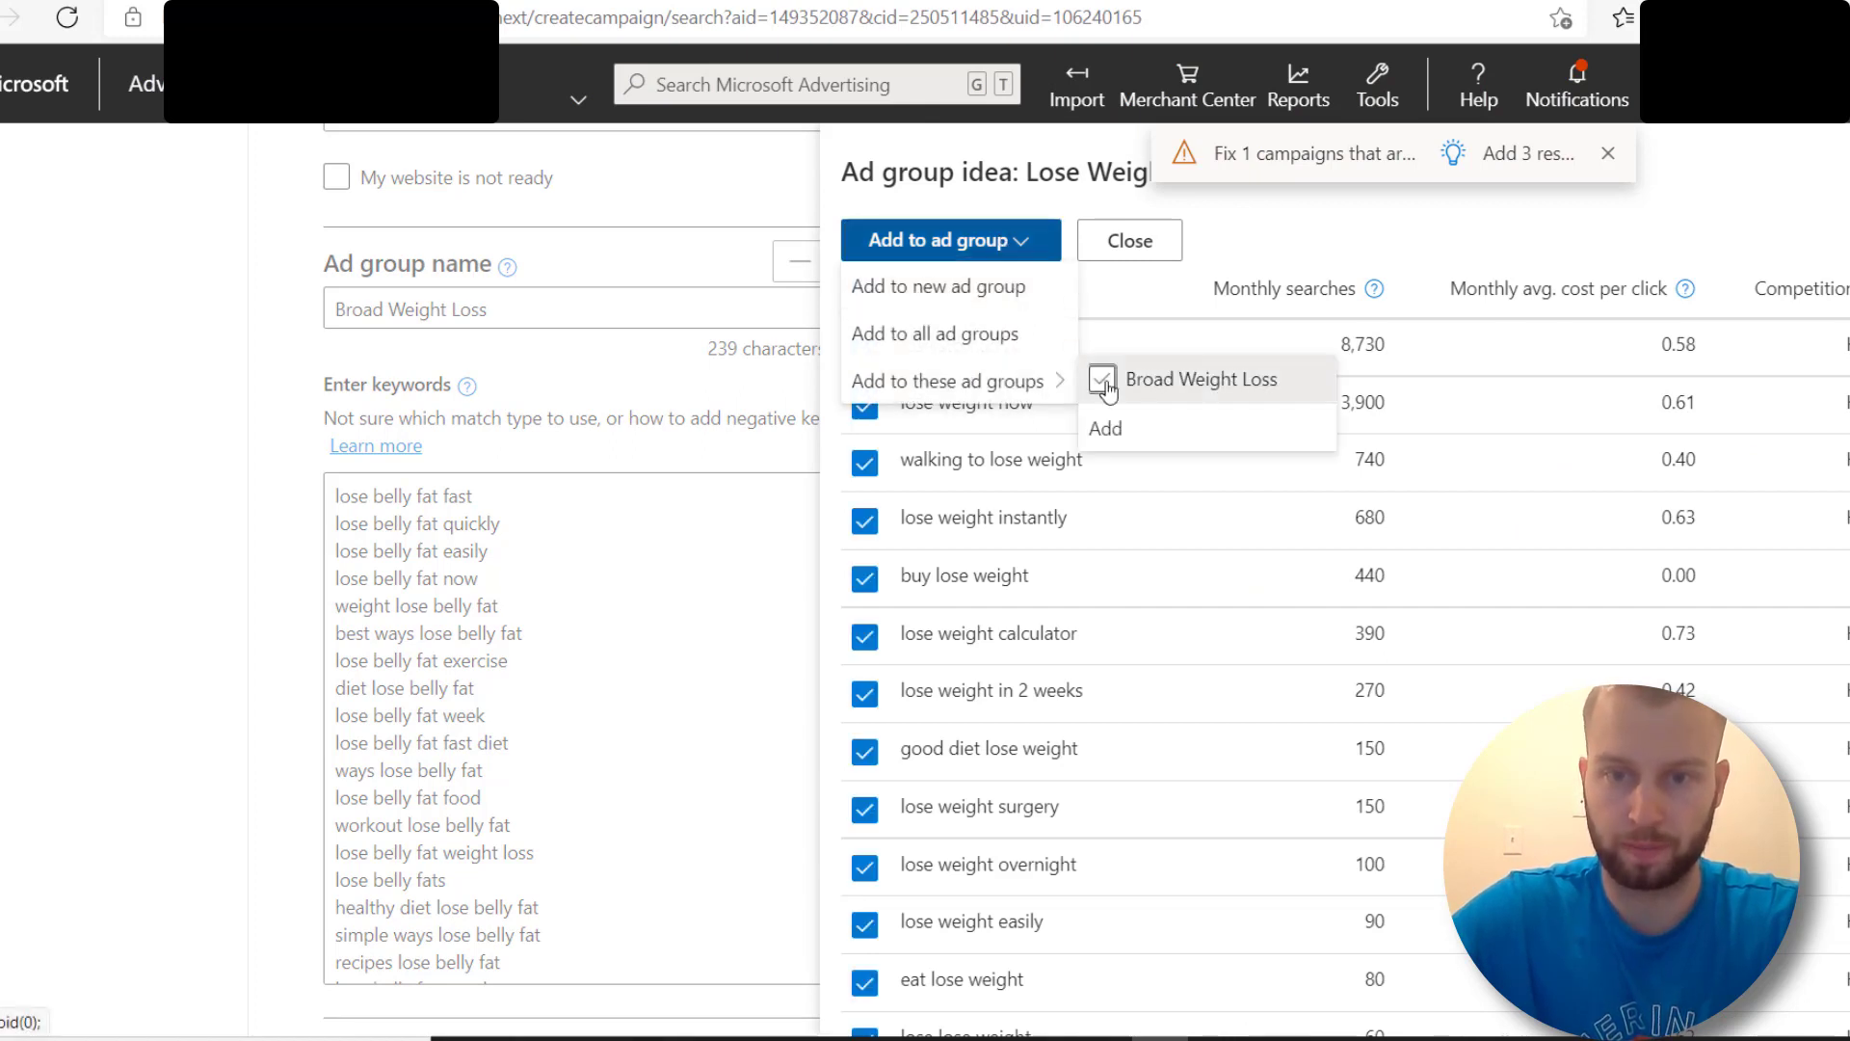
click(1104, 425)
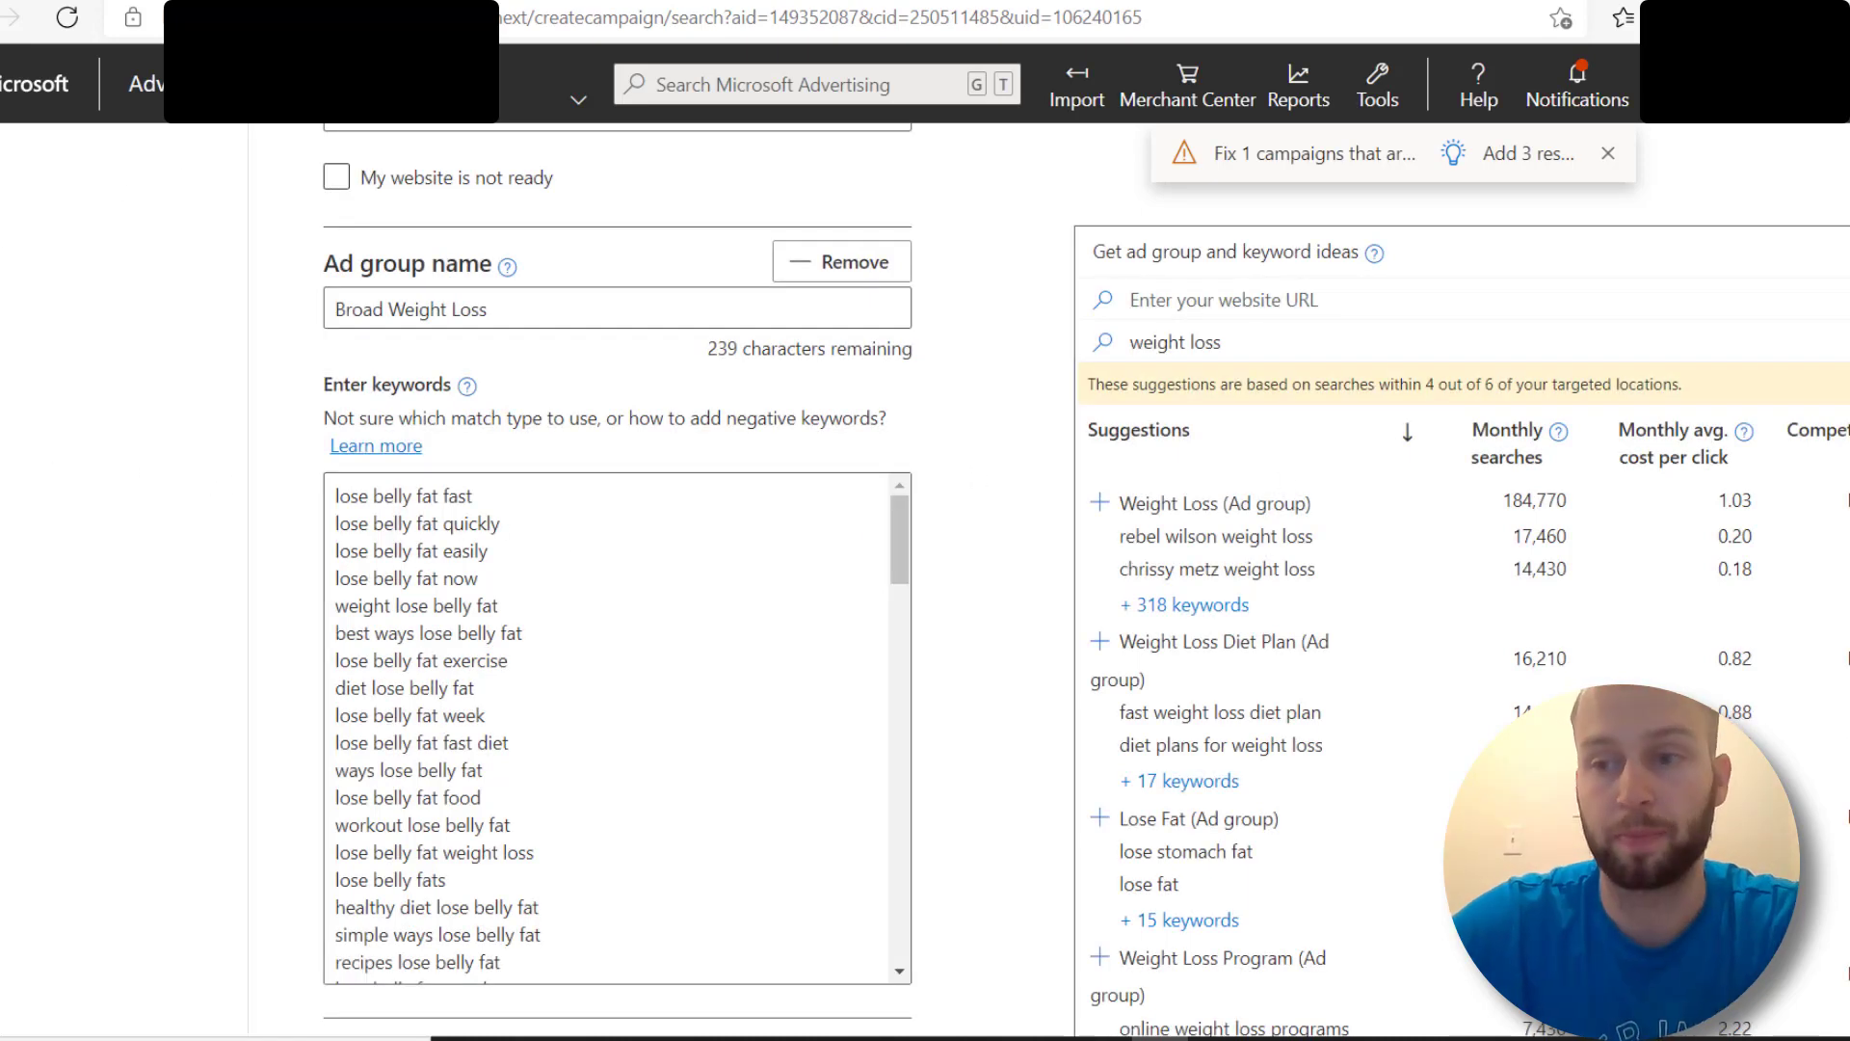
scroll(13, 413, down, 1)
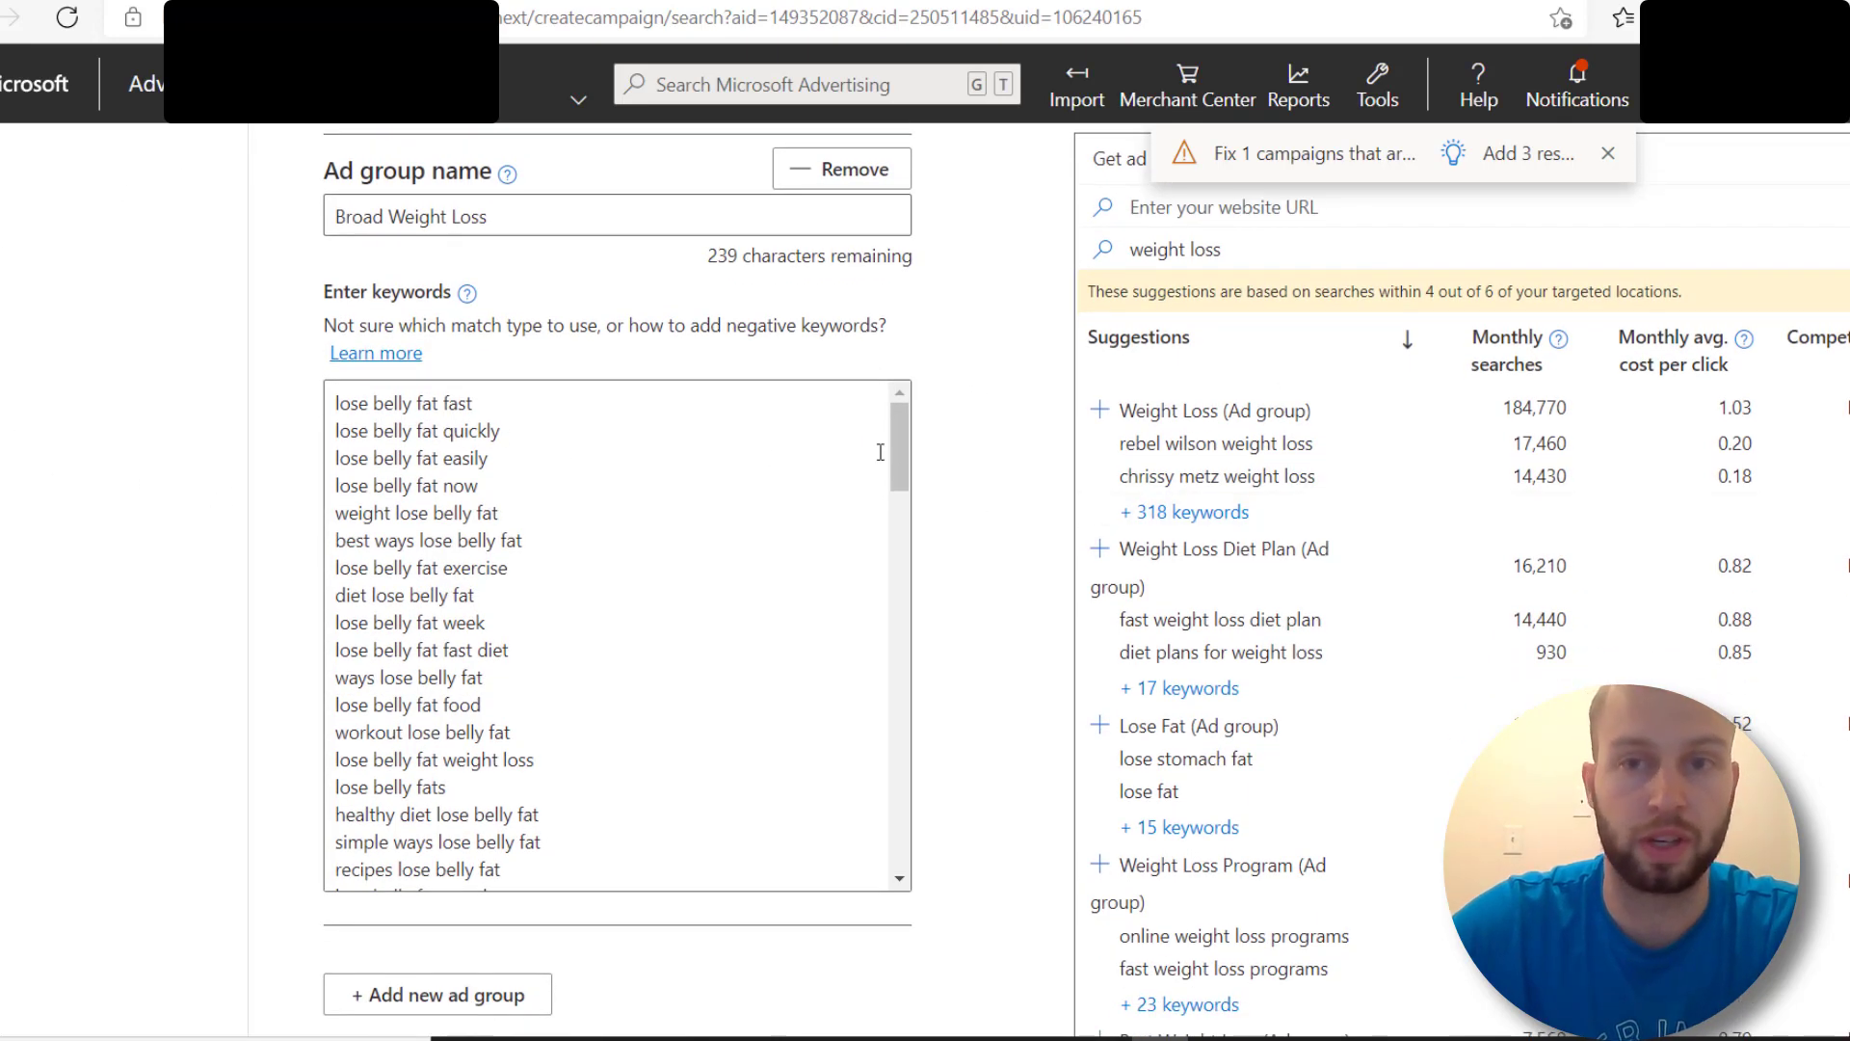
scroll(66, 449, down, 1)
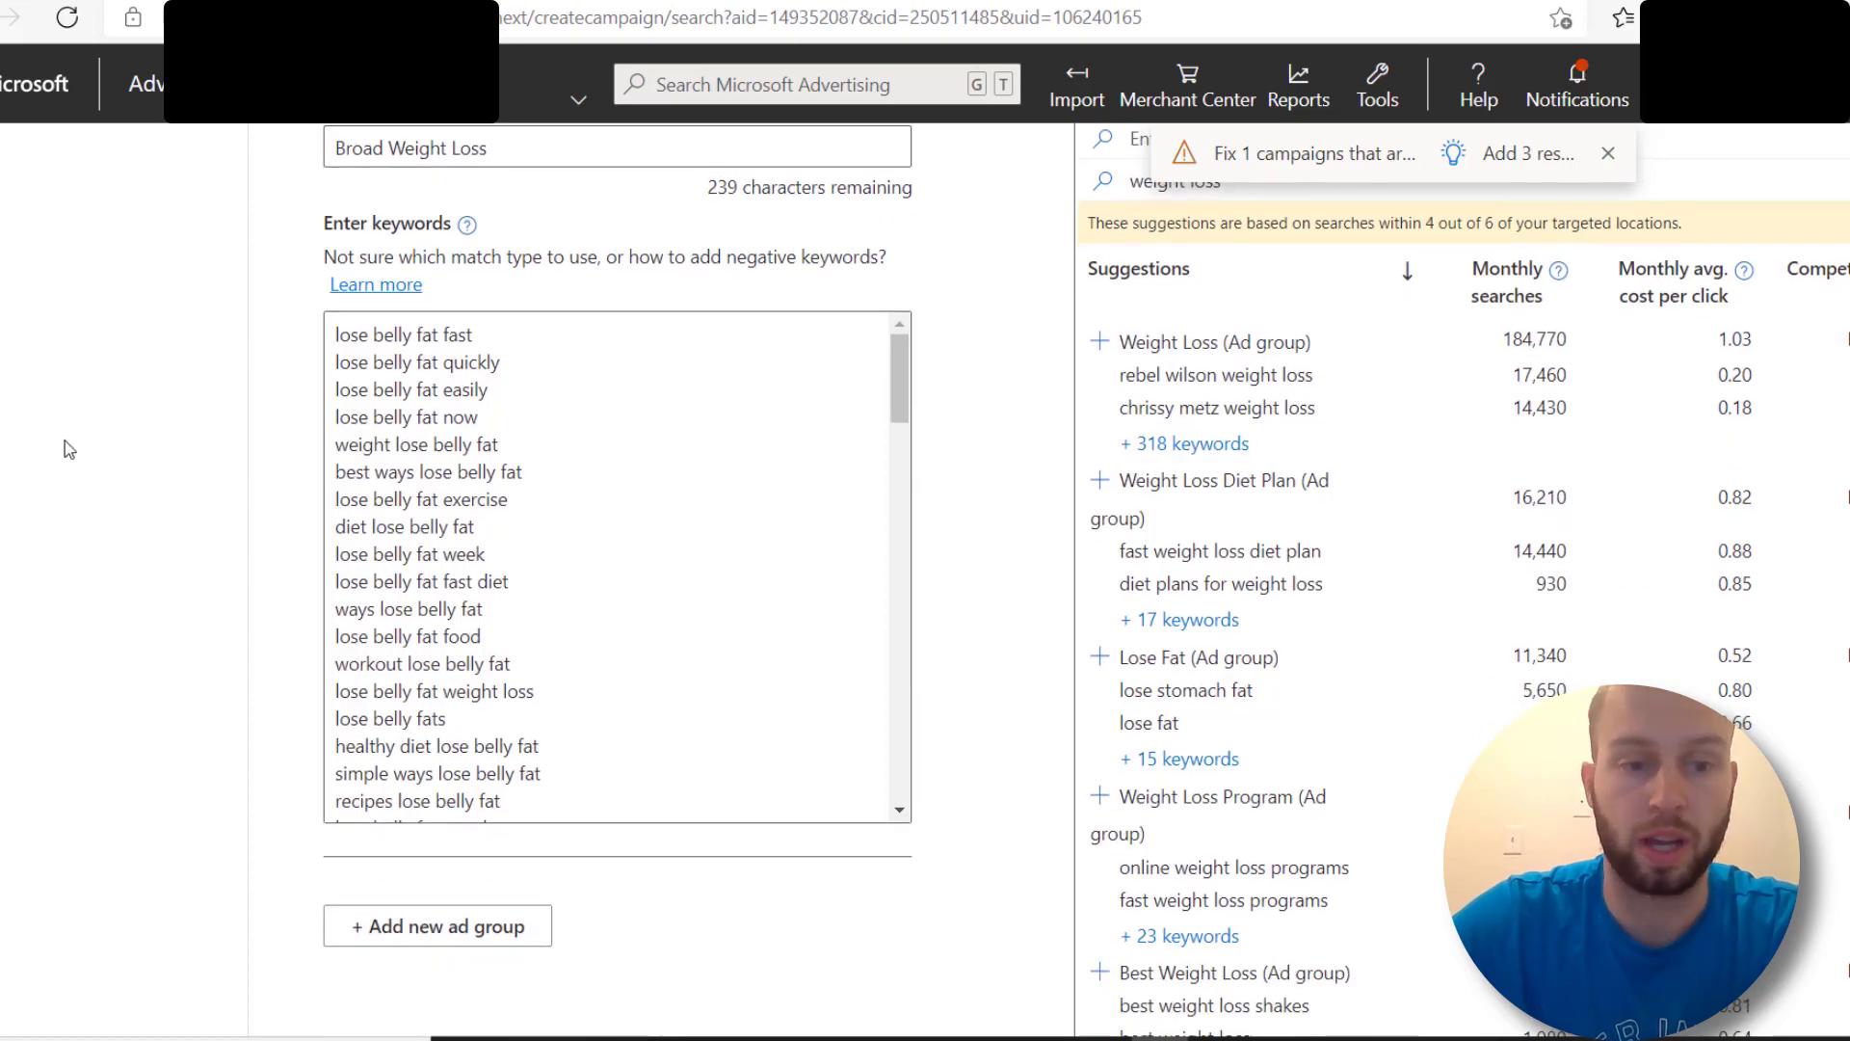
scroll(177, 424, down, 5)
scroll(177, 424, up, 5)
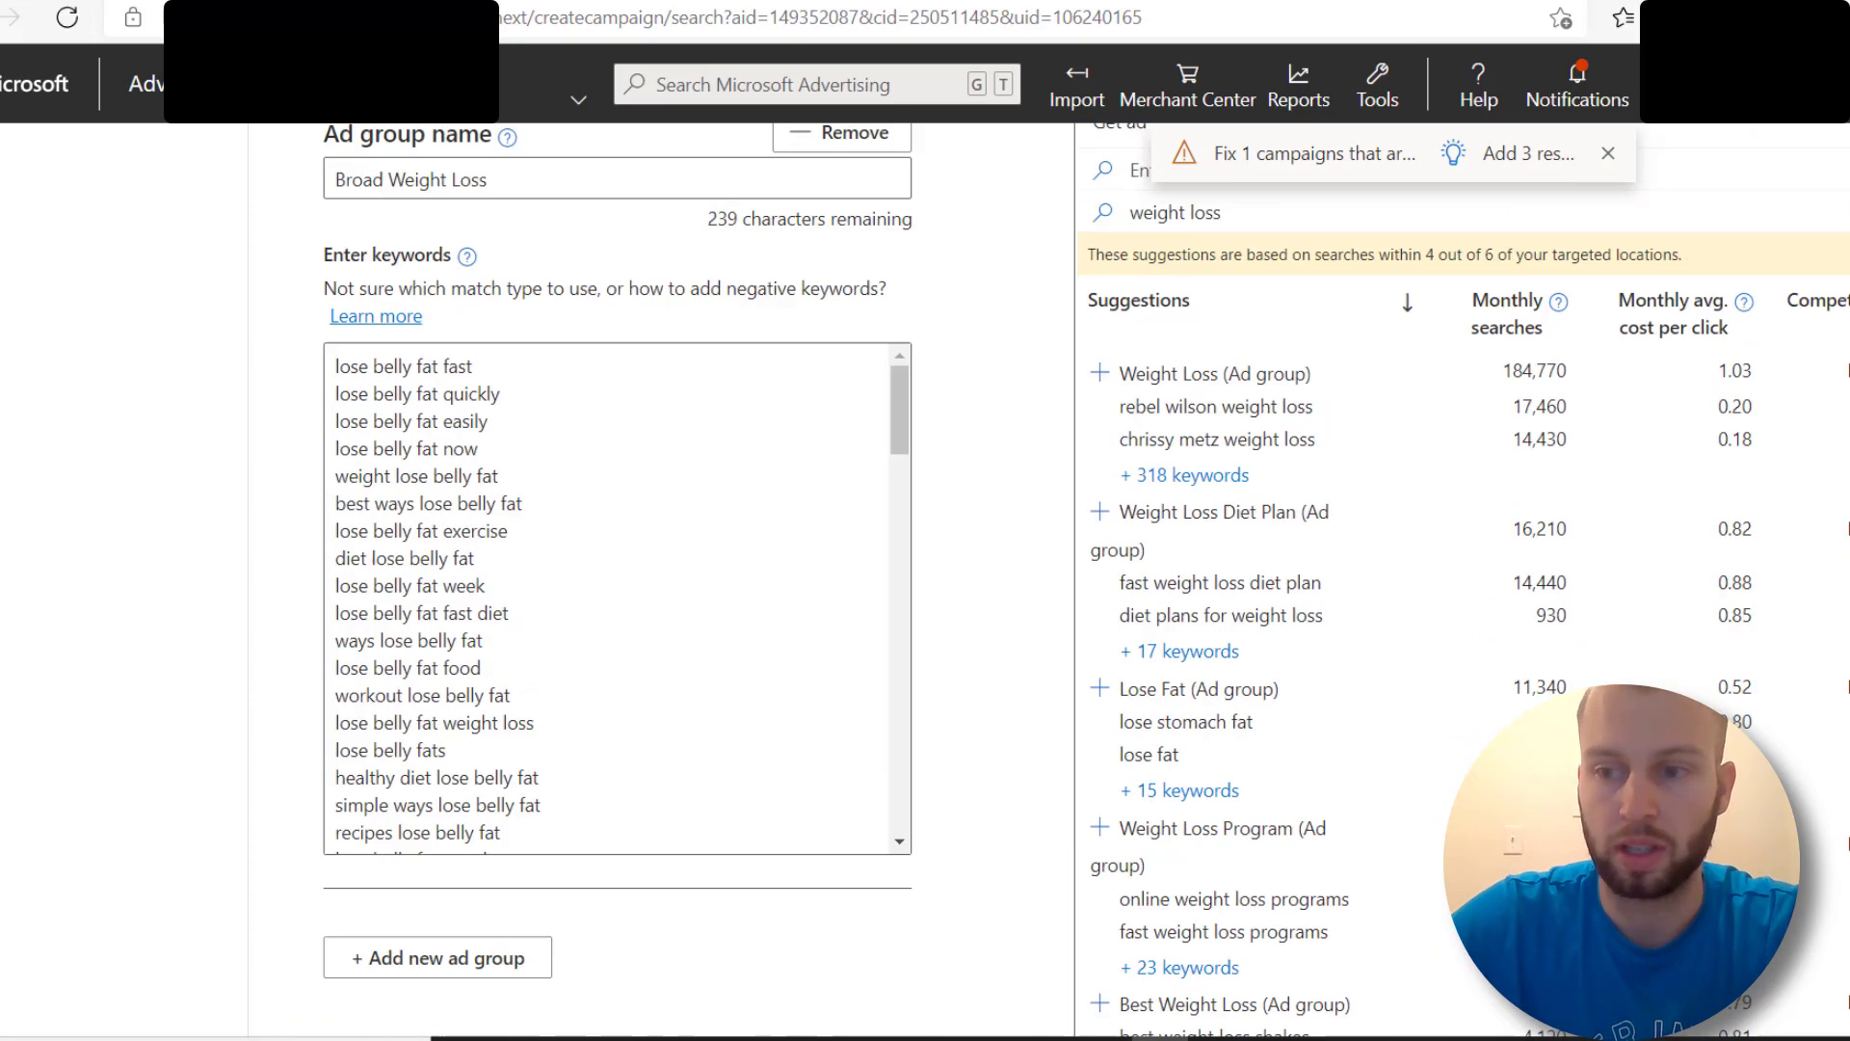
scroll(311, 528, up, 3)
scroll(617, 578, down, 2)
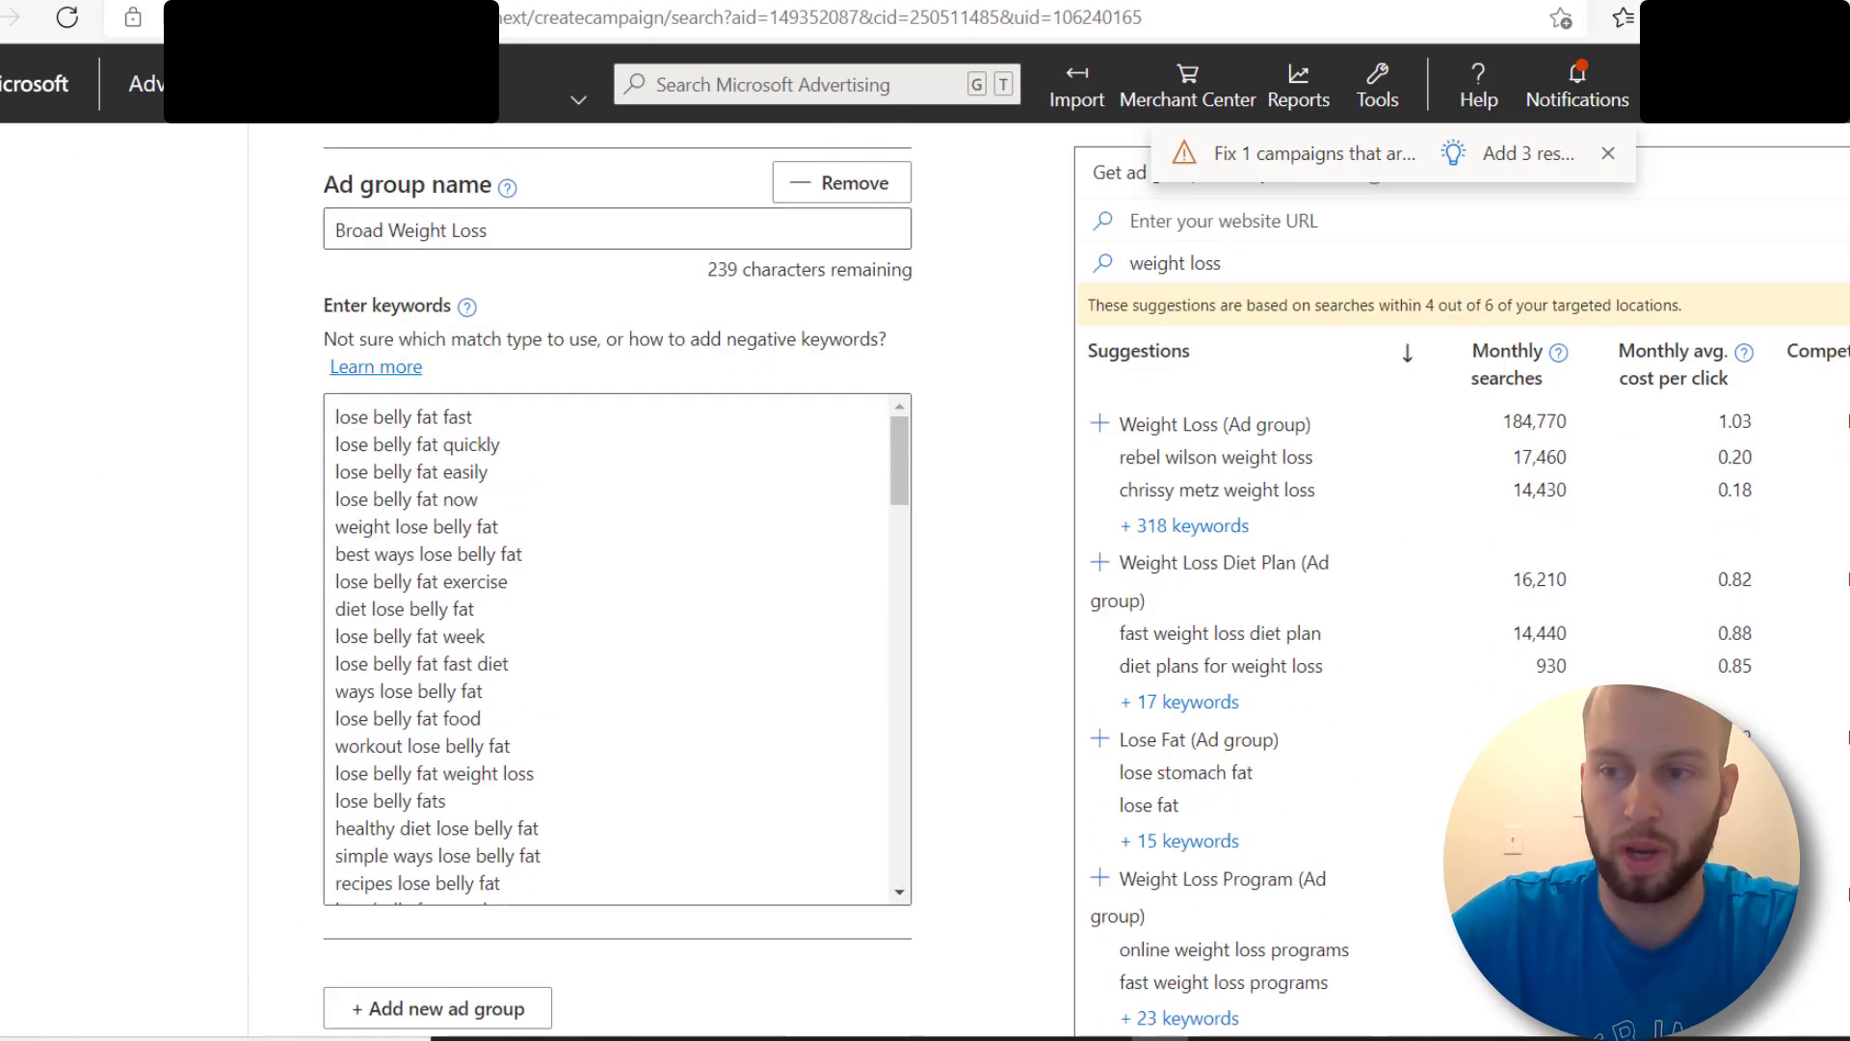
click(602, 615)
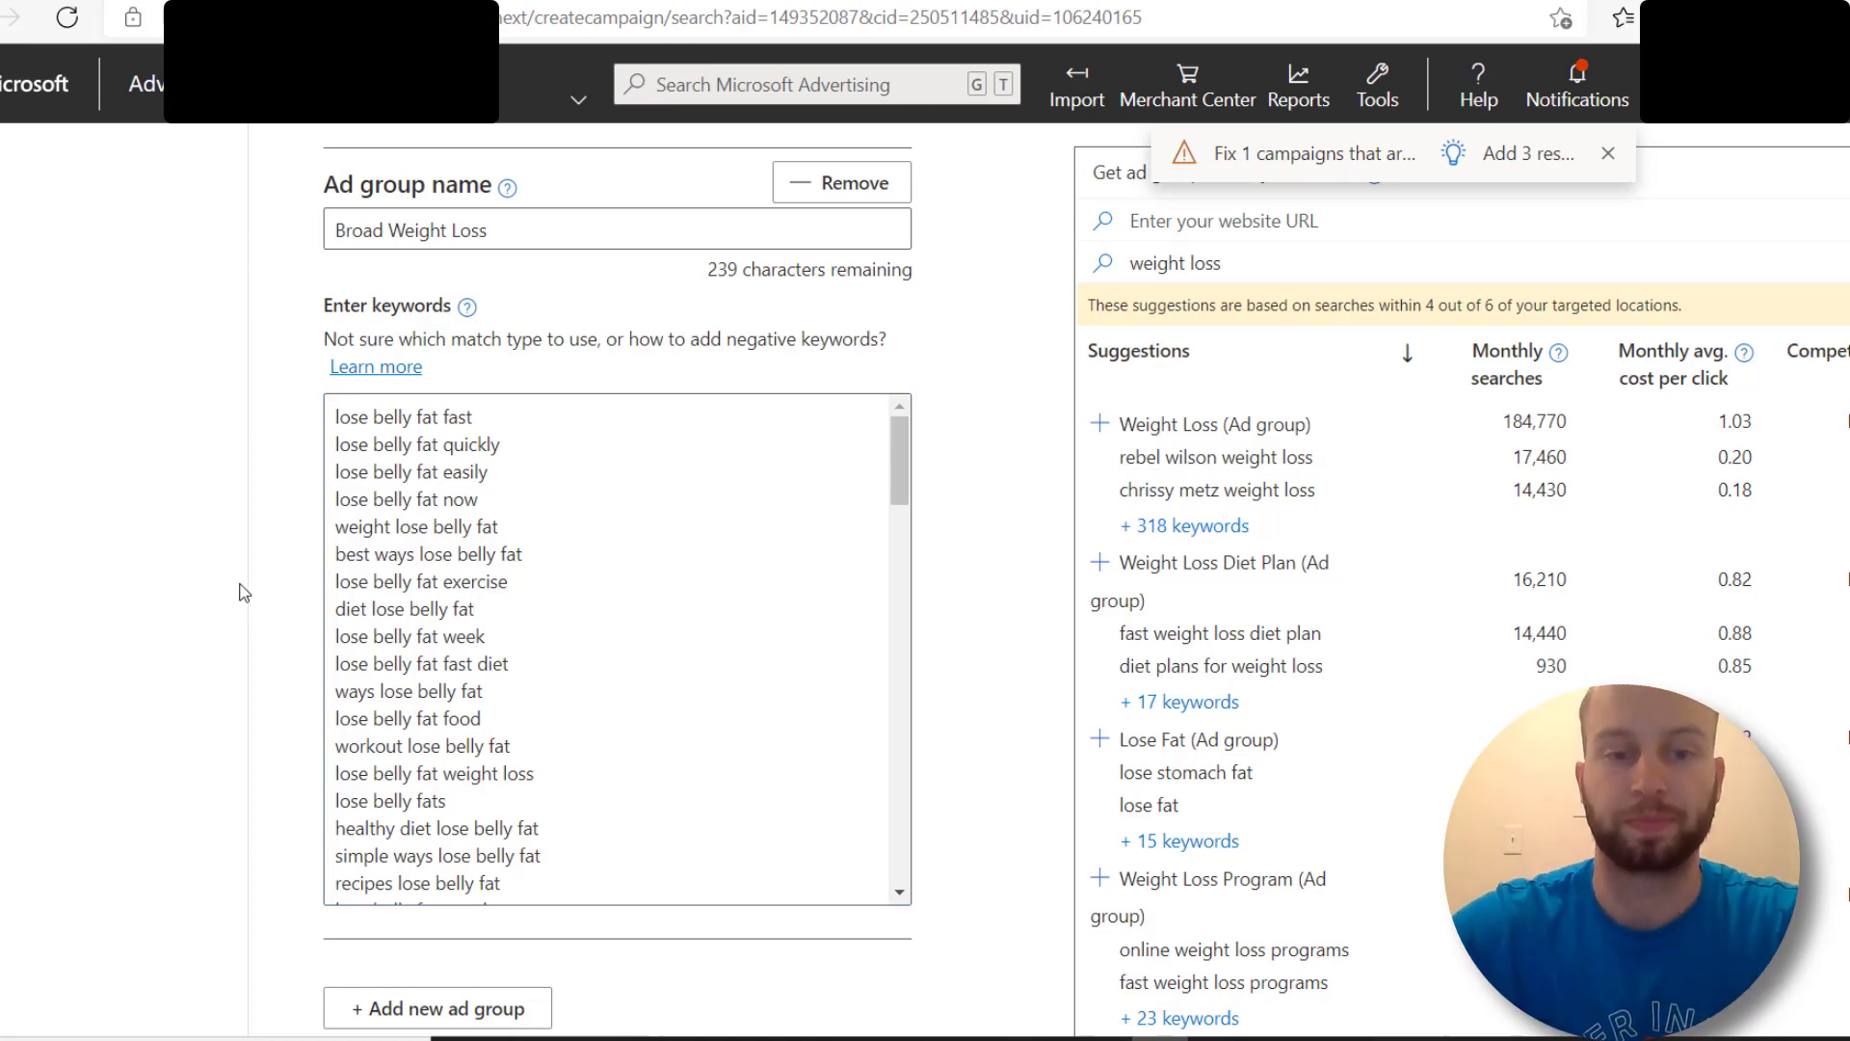
Step: Save the ad groups and start creating an ad for the Broad Weight Loss ad group
scroll(243, 593, down, 5)
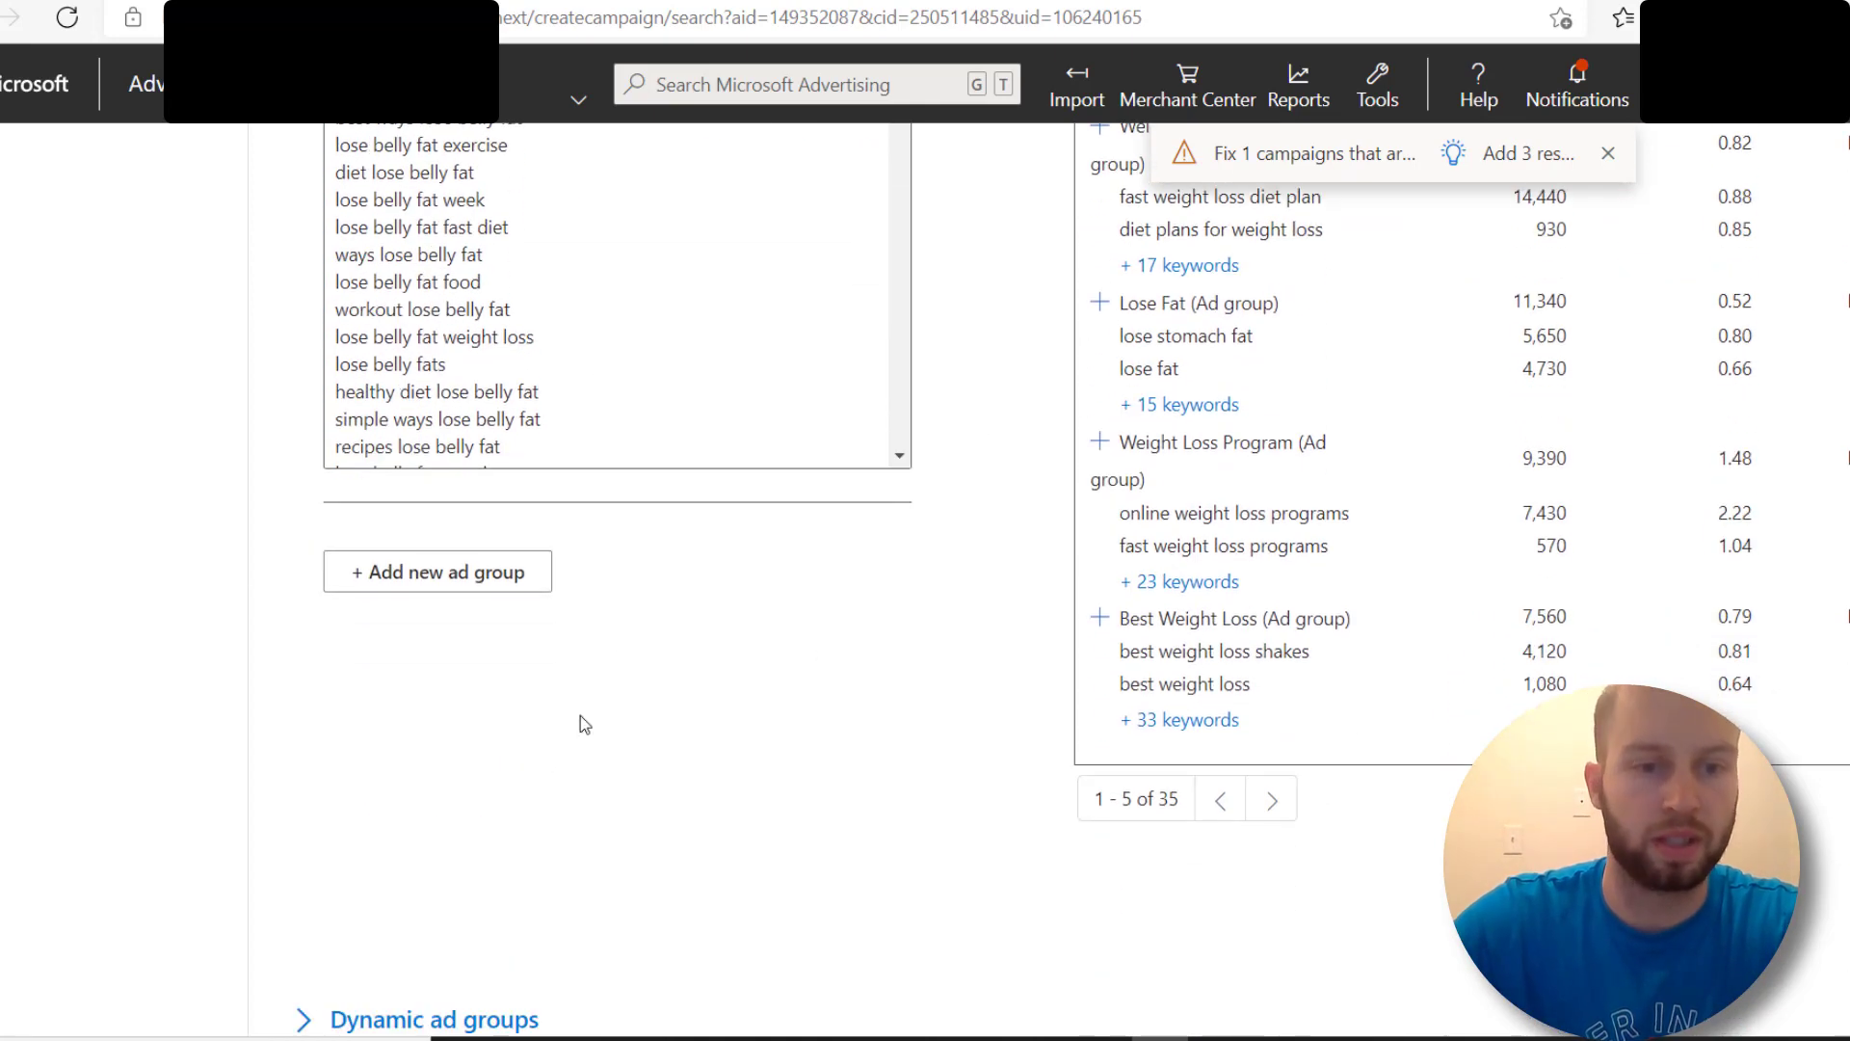
scroll(750, 680, down, 2)
click(483, 951)
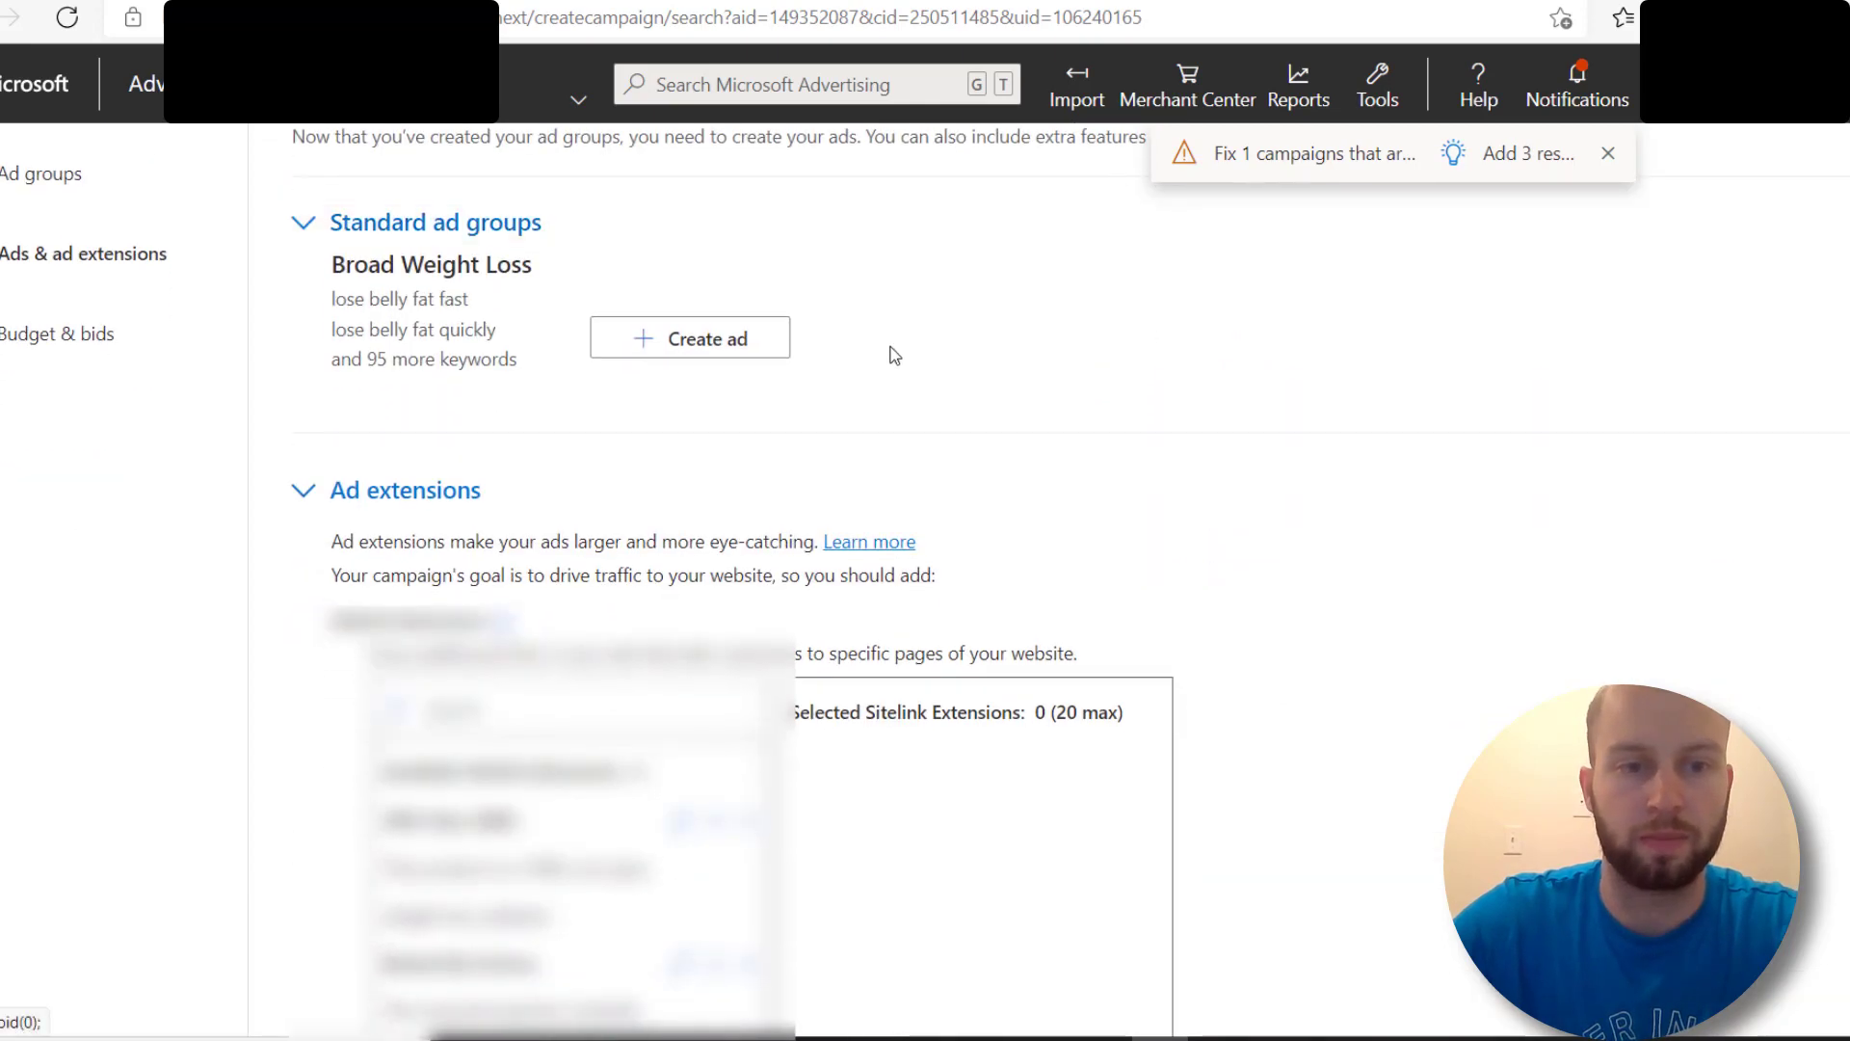
click(723, 339)
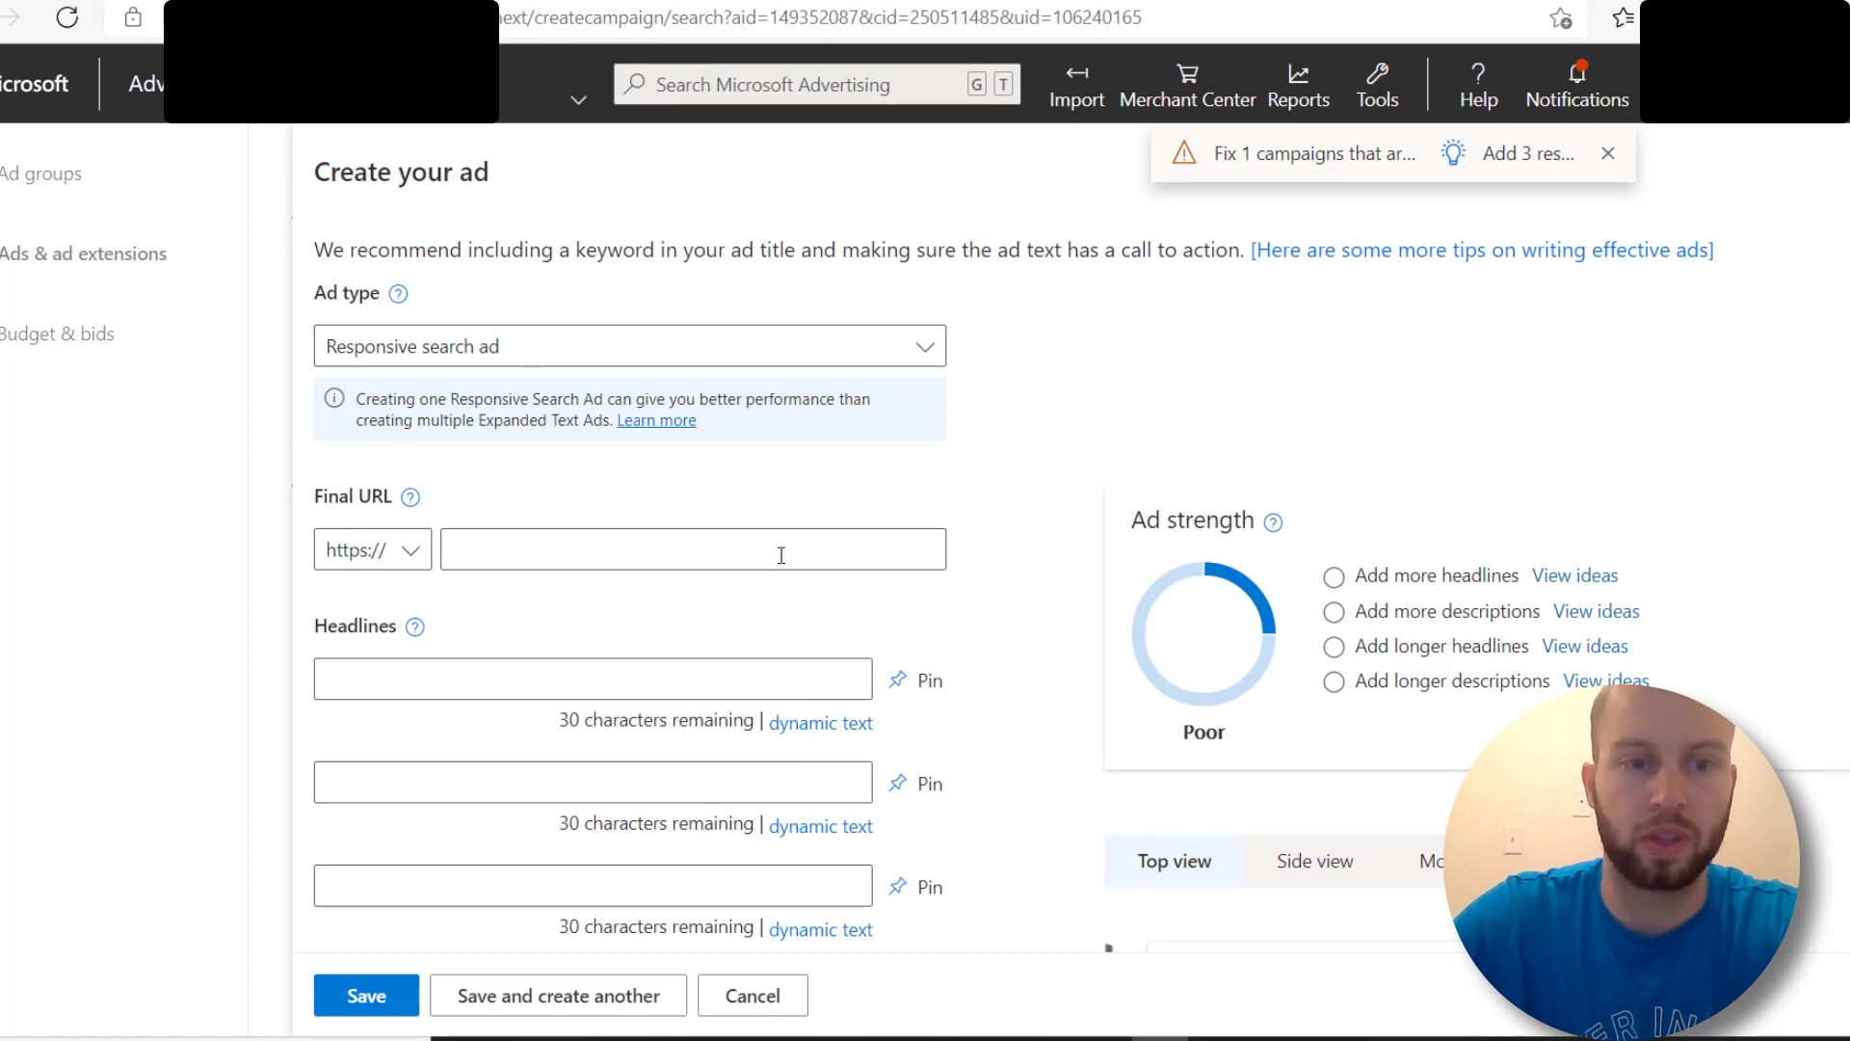
Step: Set the ad type to Expanded text ad and the final URL to yourlandingpagehere.com
click(503, 349)
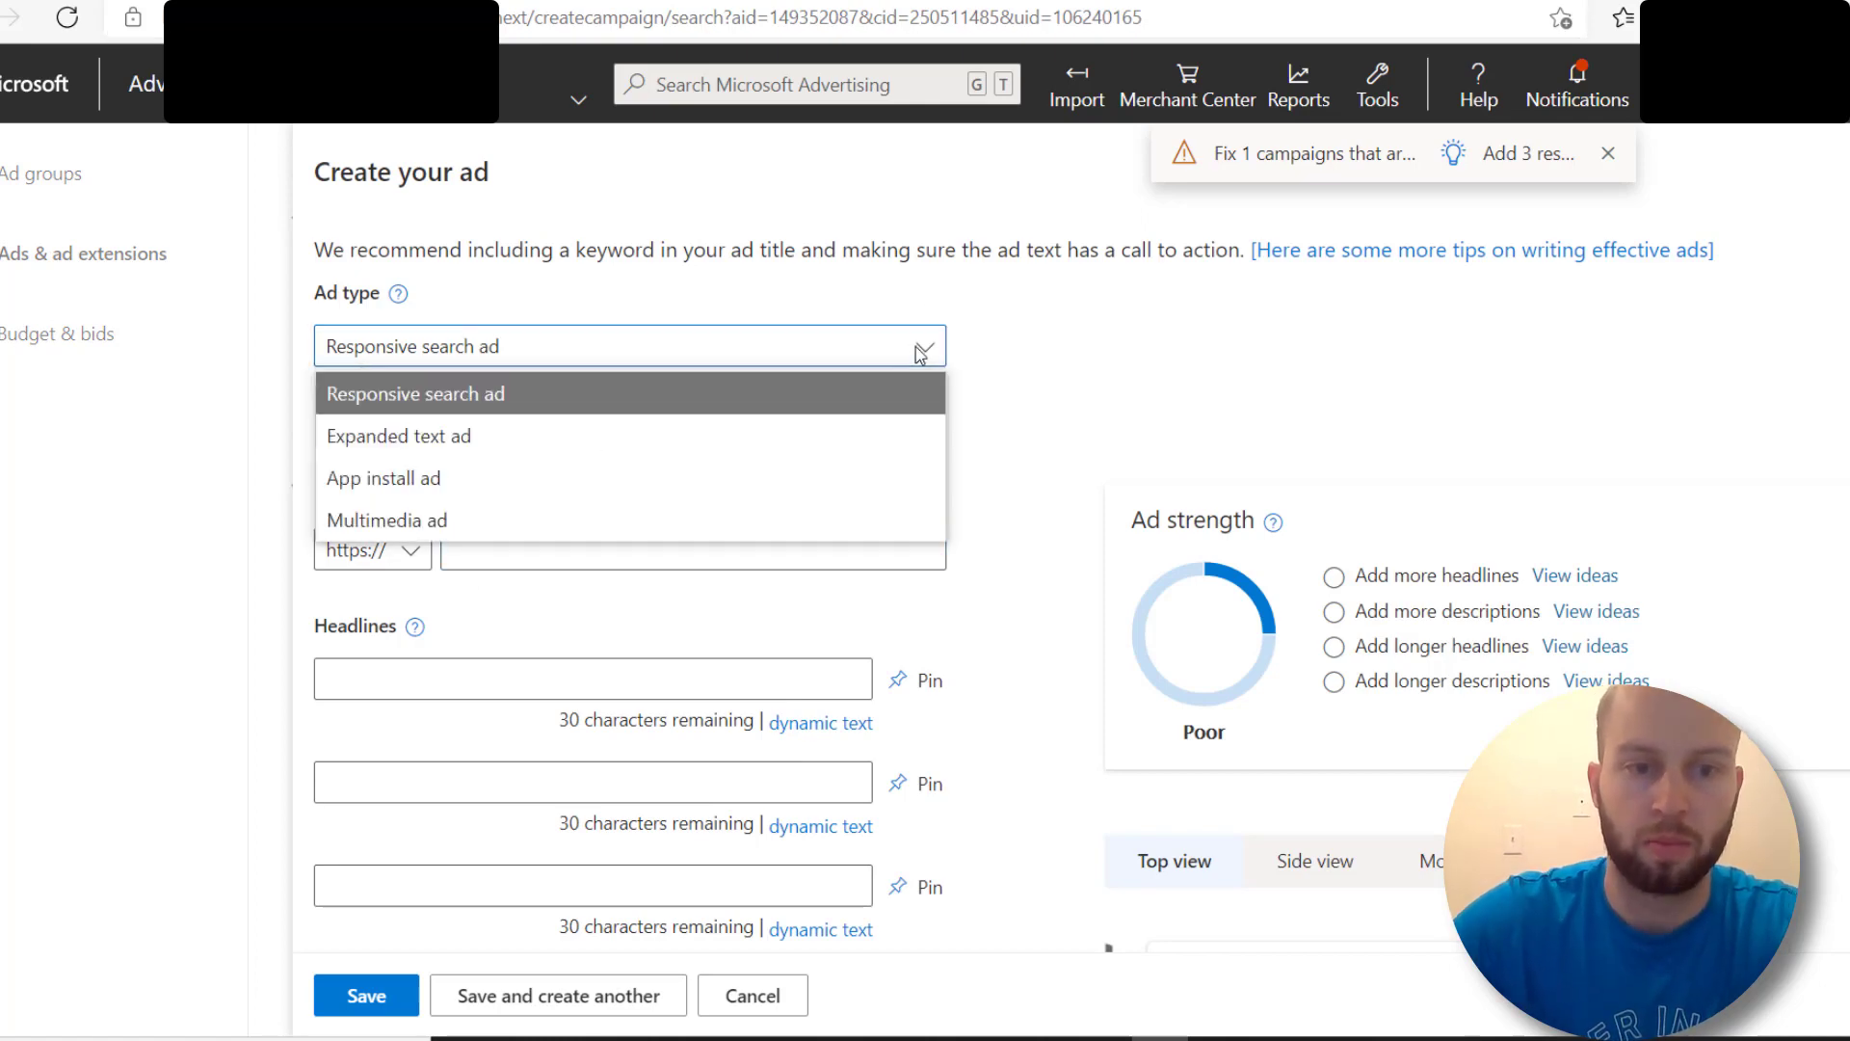
click(355, 430)
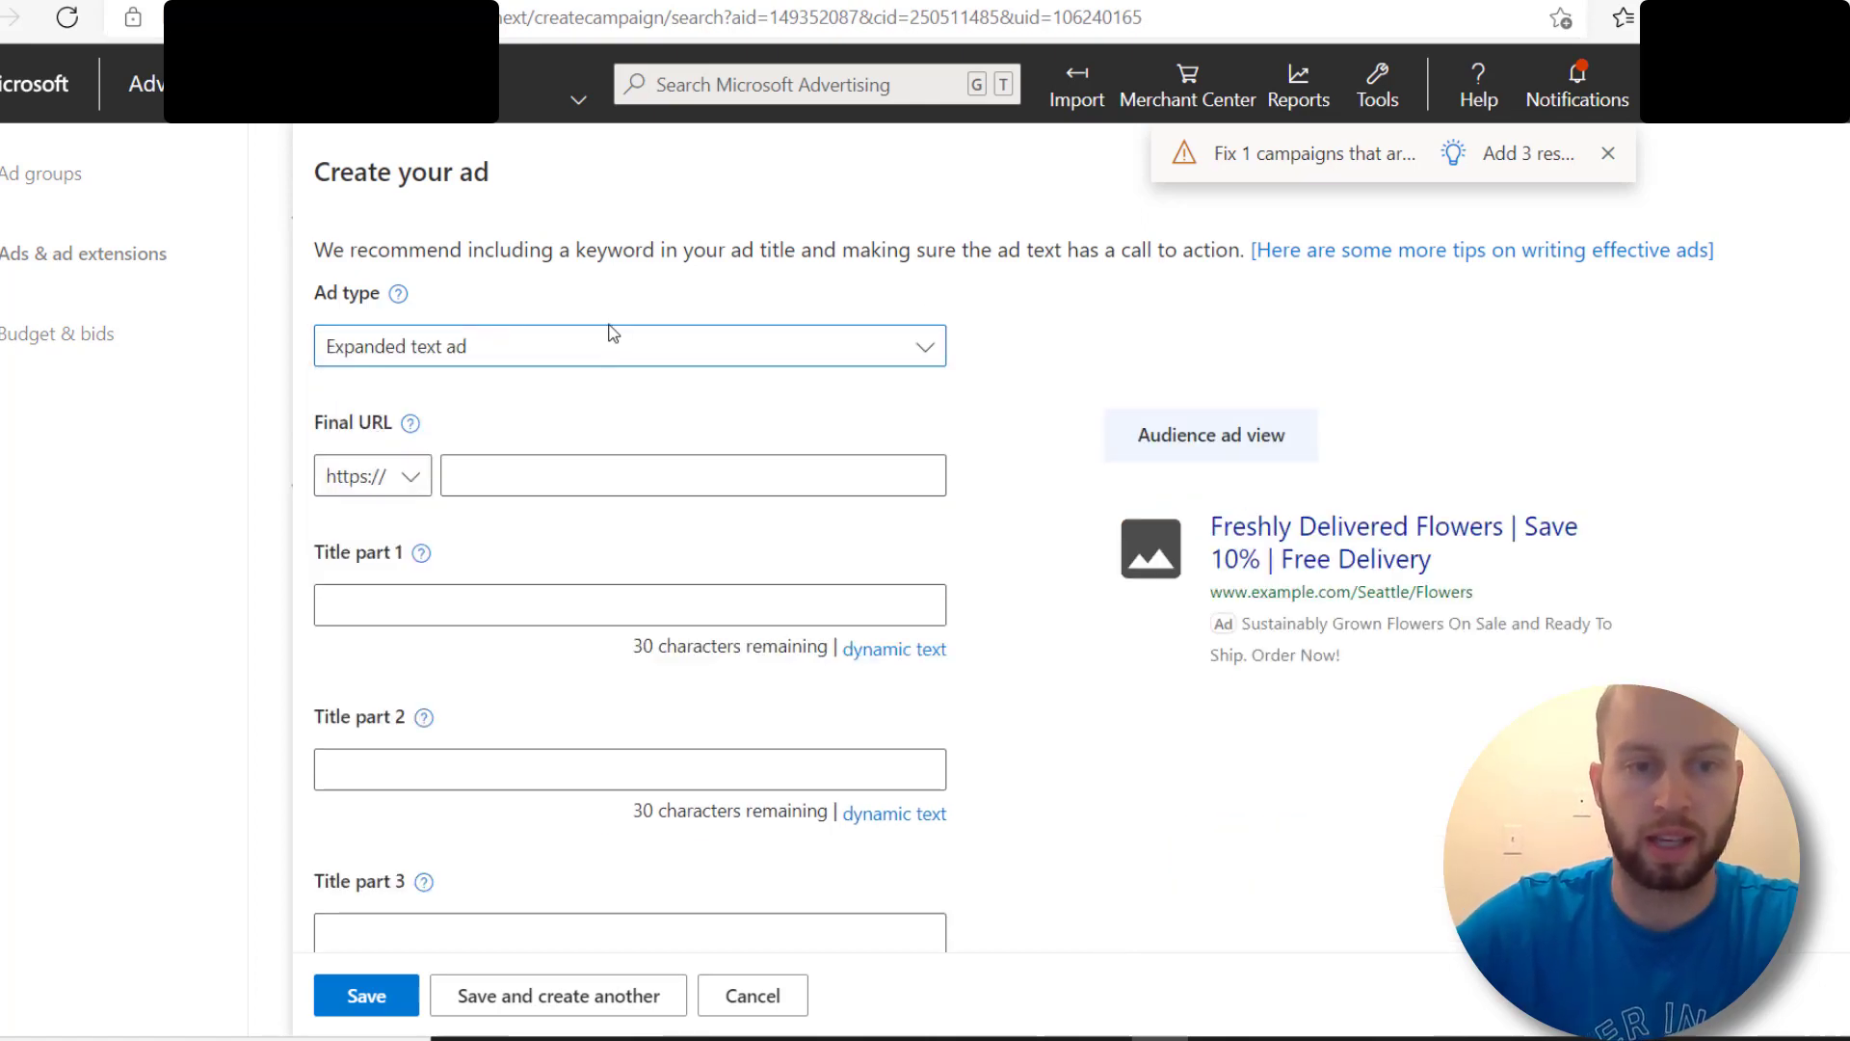
click(554, 362)
click(434, 433)
click(538, 472)
text(yourlandingpagehere.com)
click(512, 611)
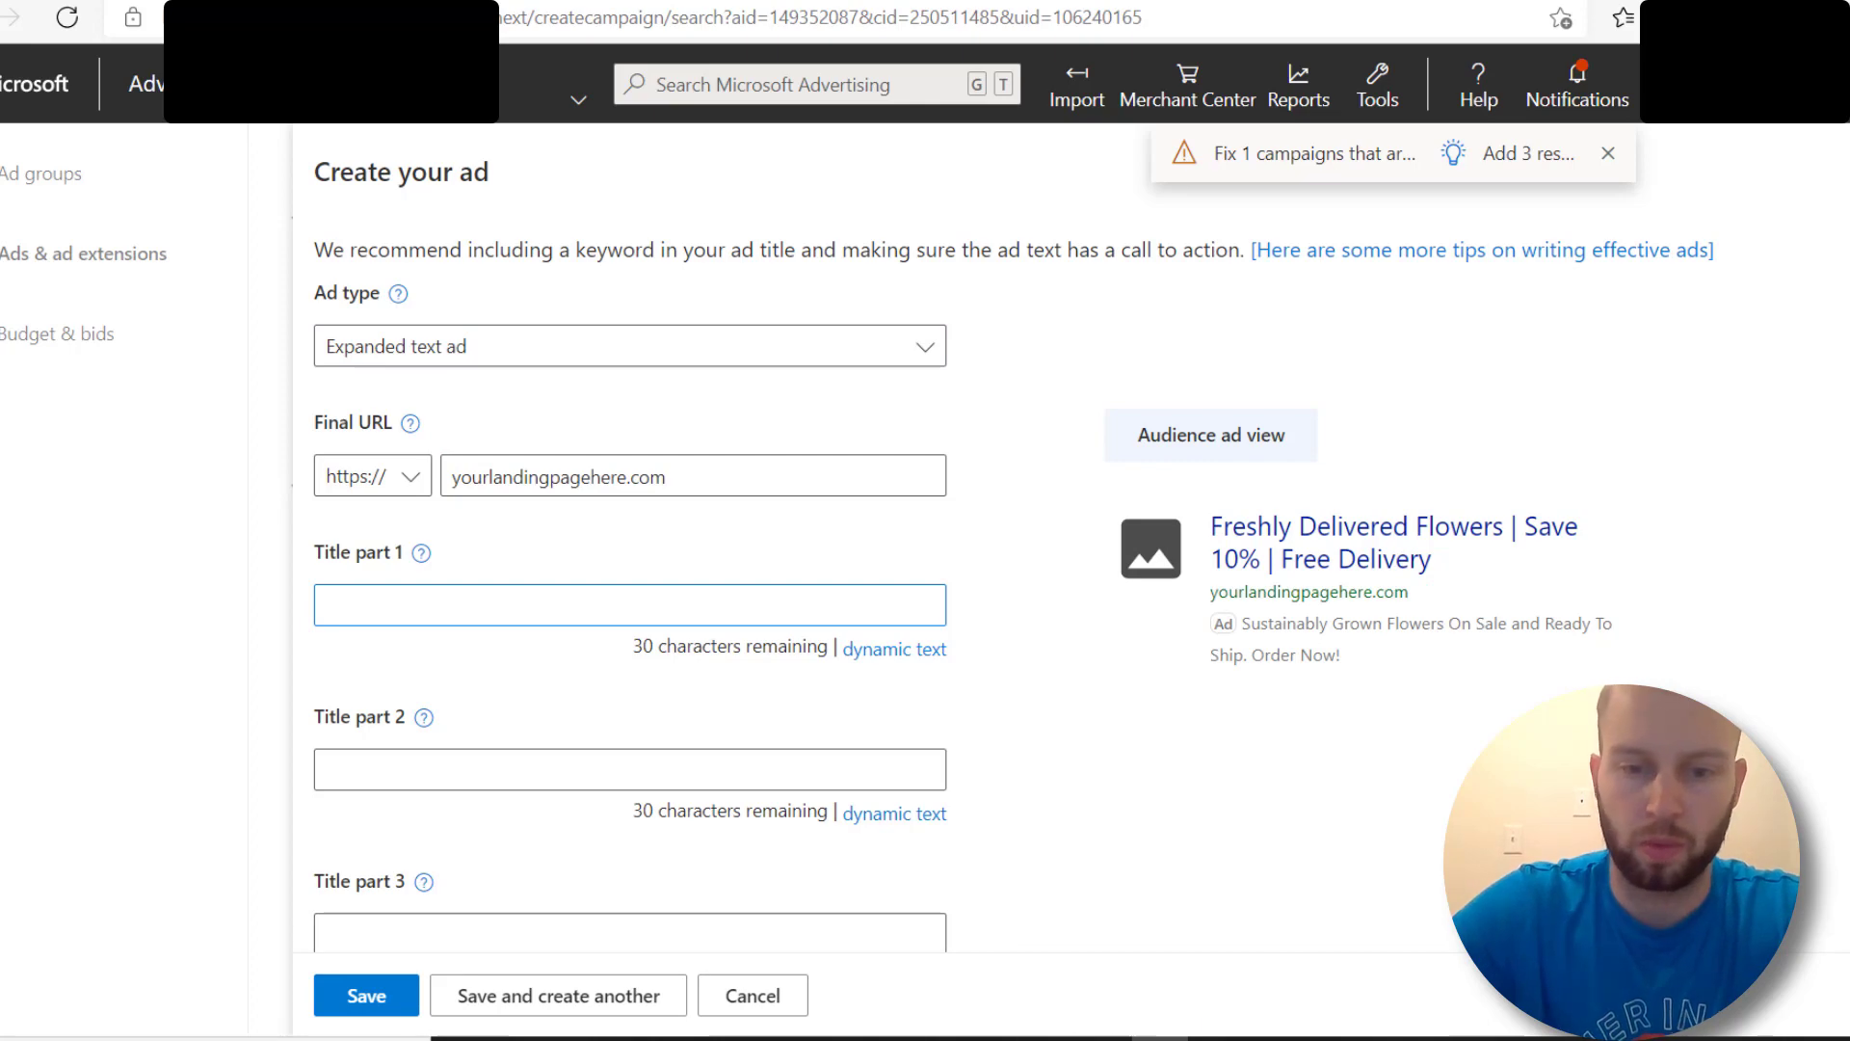
Step: Consult the headline ideas in Notepad and set title part 1 to "Coffee That Helps Lose Weight?"
key(alt+Tab)
drag(768, 559, 1179, 439)
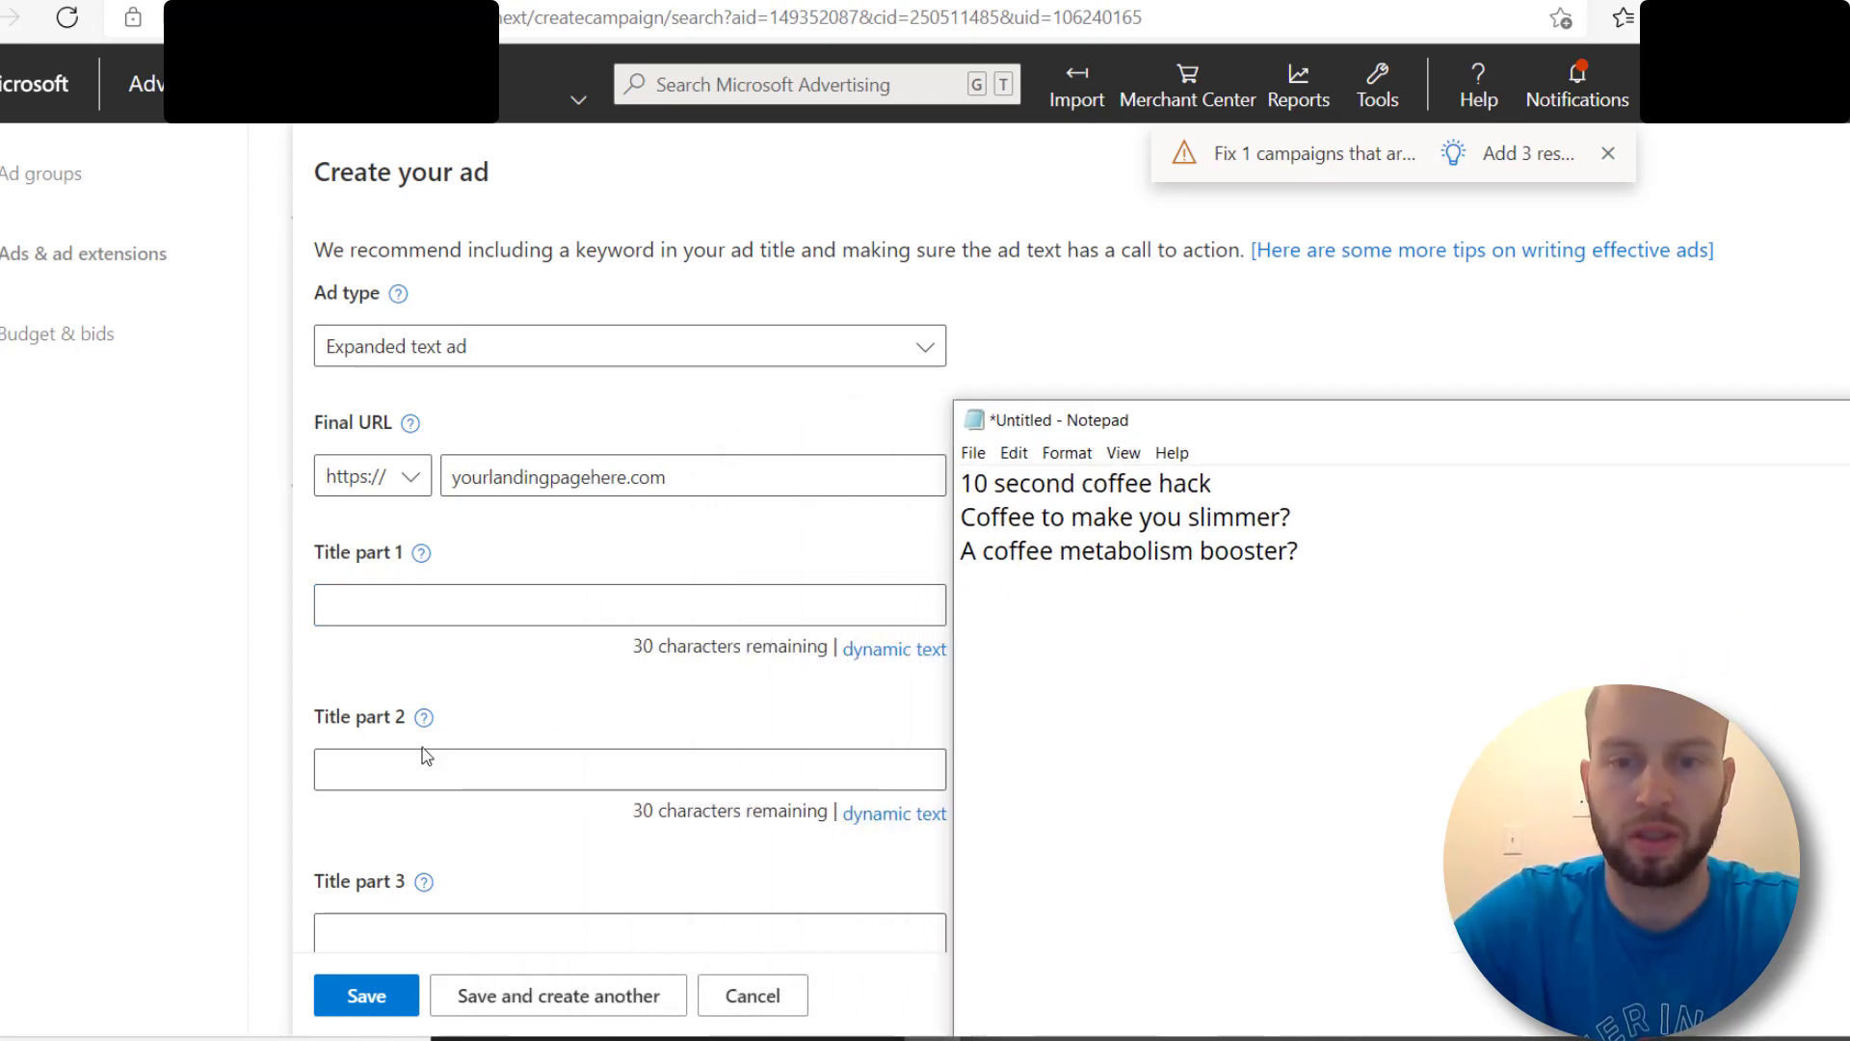
click(586, 615)
text(Coffee That Helps Lose Weight)
click(616, 756)
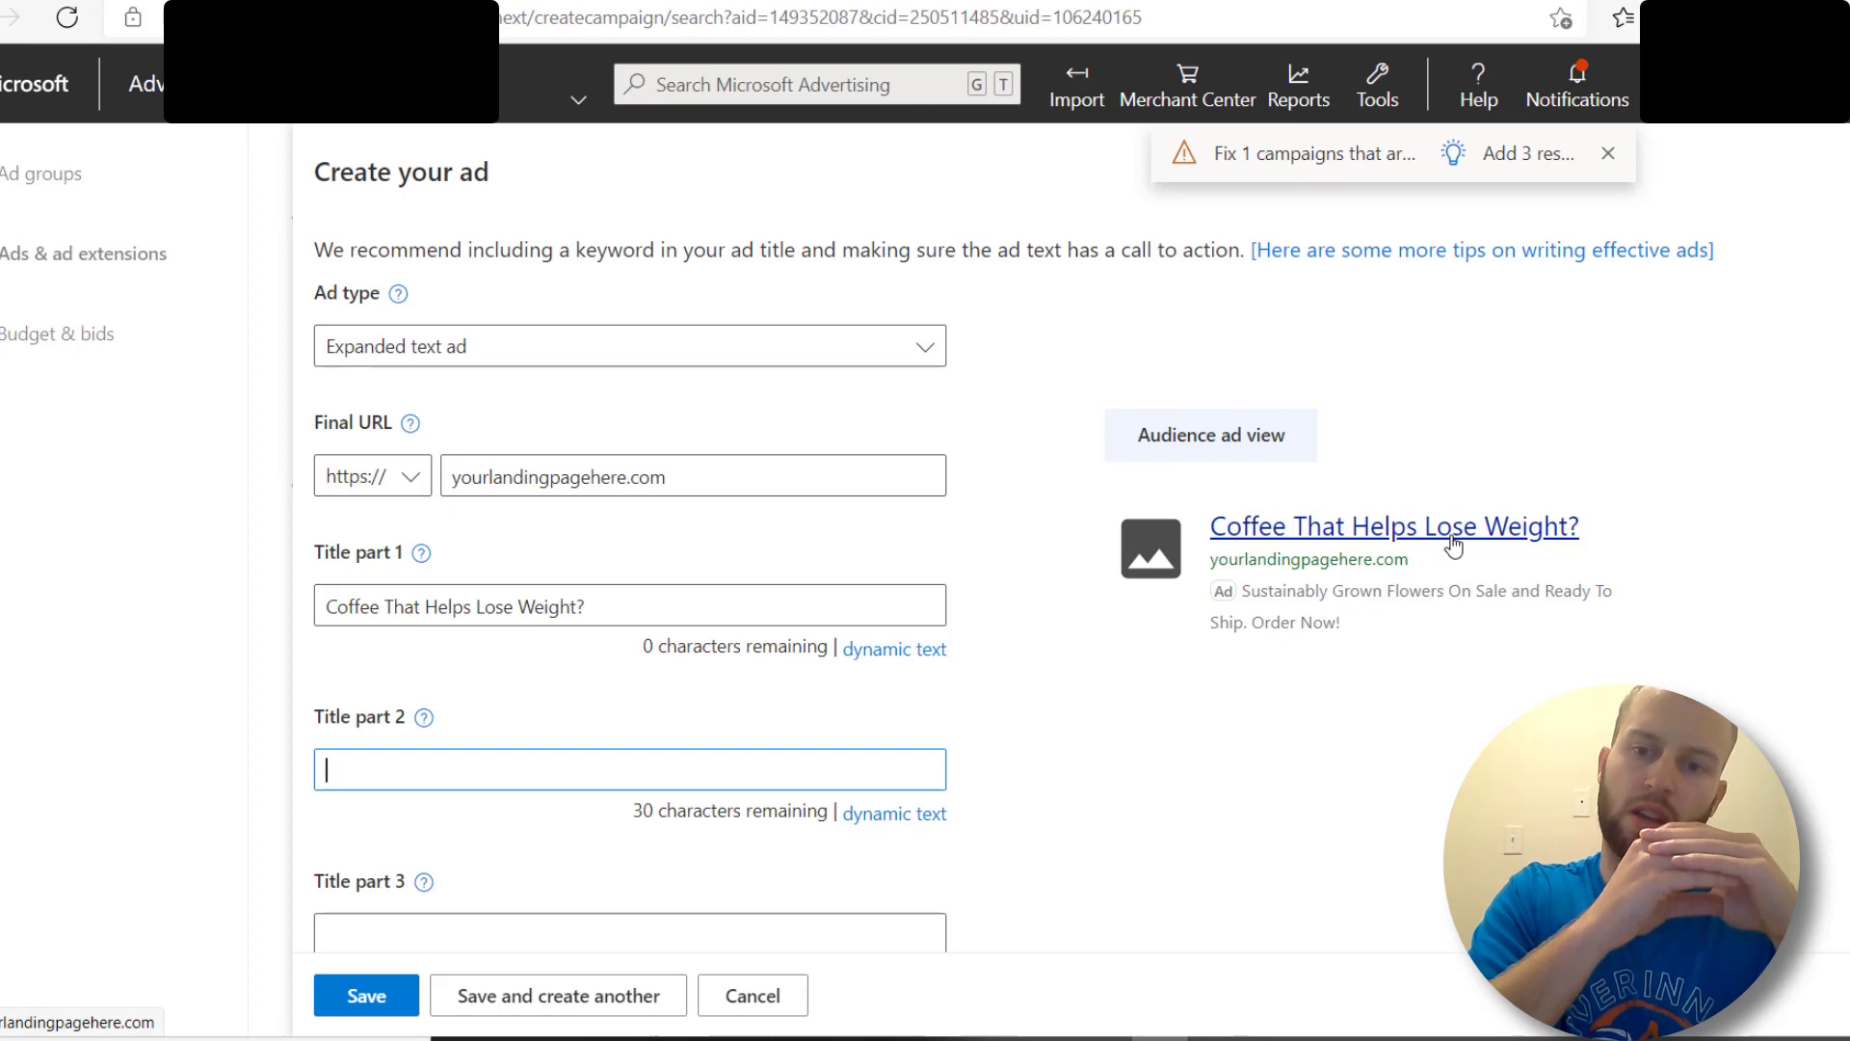
Step: Set title part 2 to "A Coffee Drinkers Dream.." and title part 3 to "Watch Video Here"
scroll(1693, 463, down, 2)
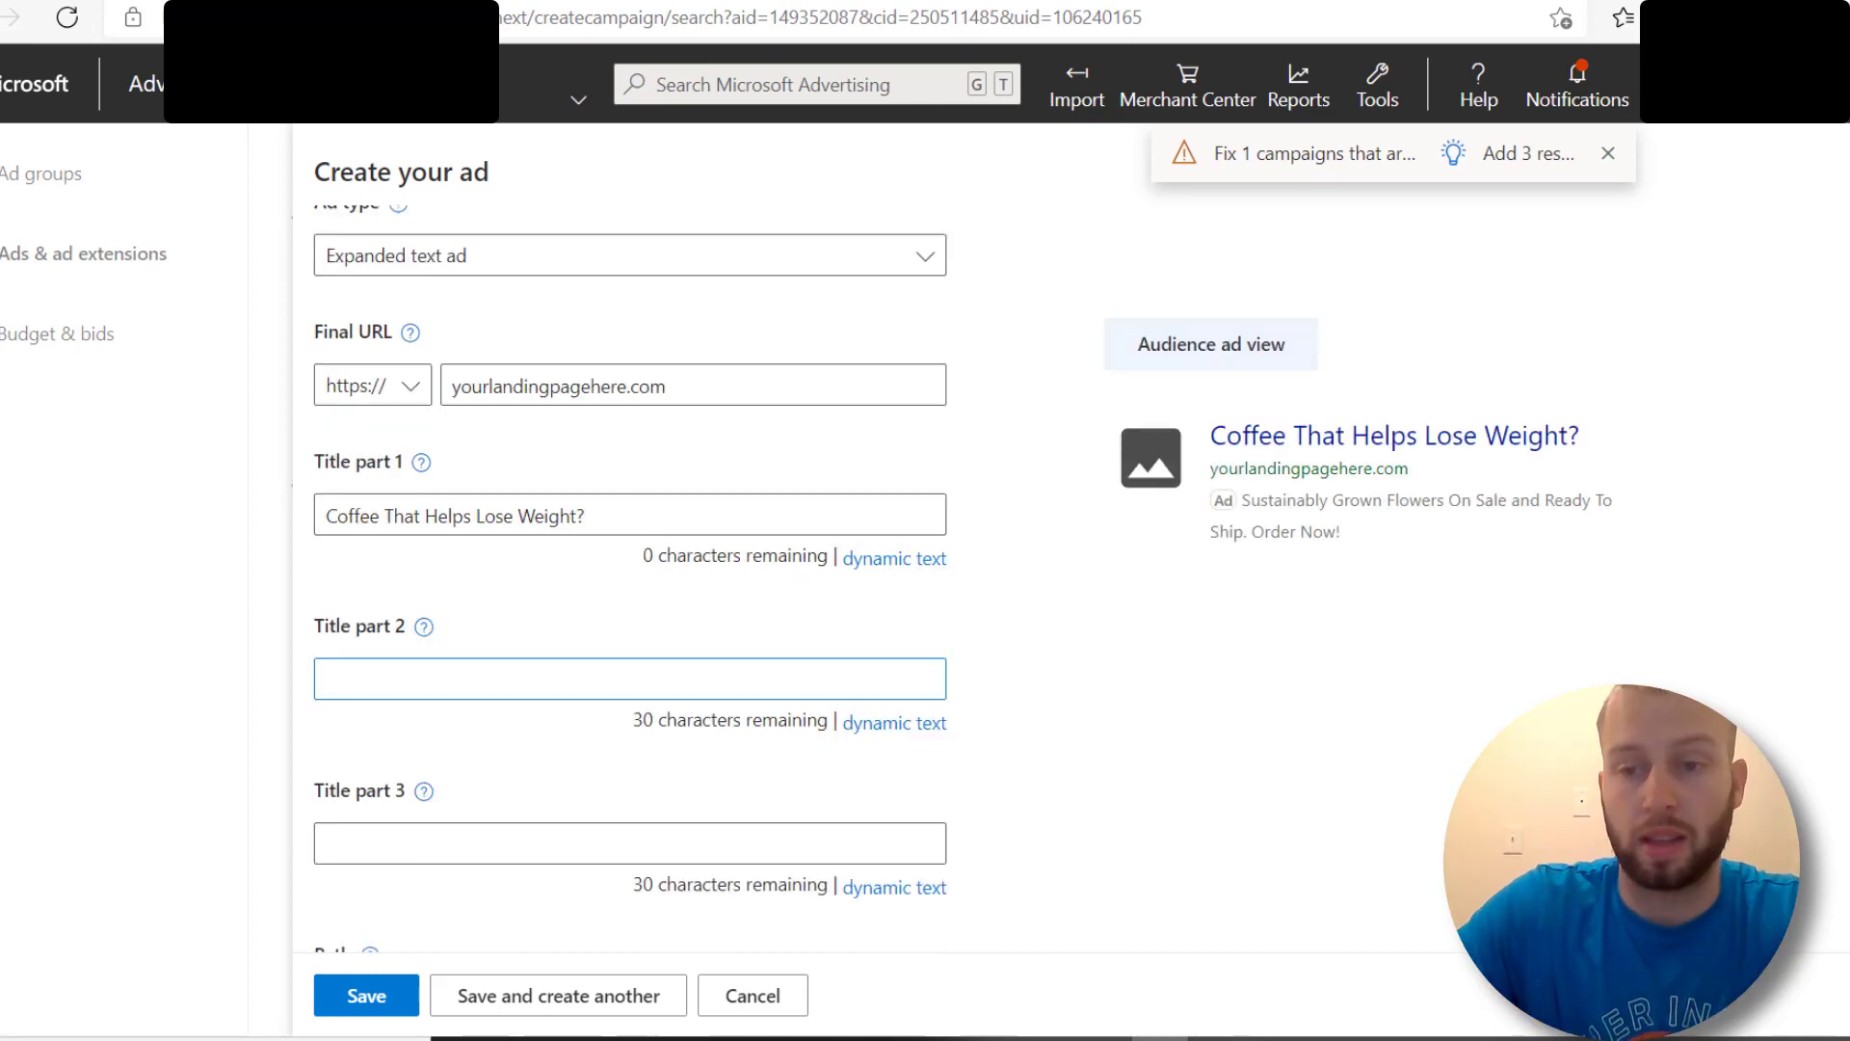
click(537, 797)
text(Watch Video Here)
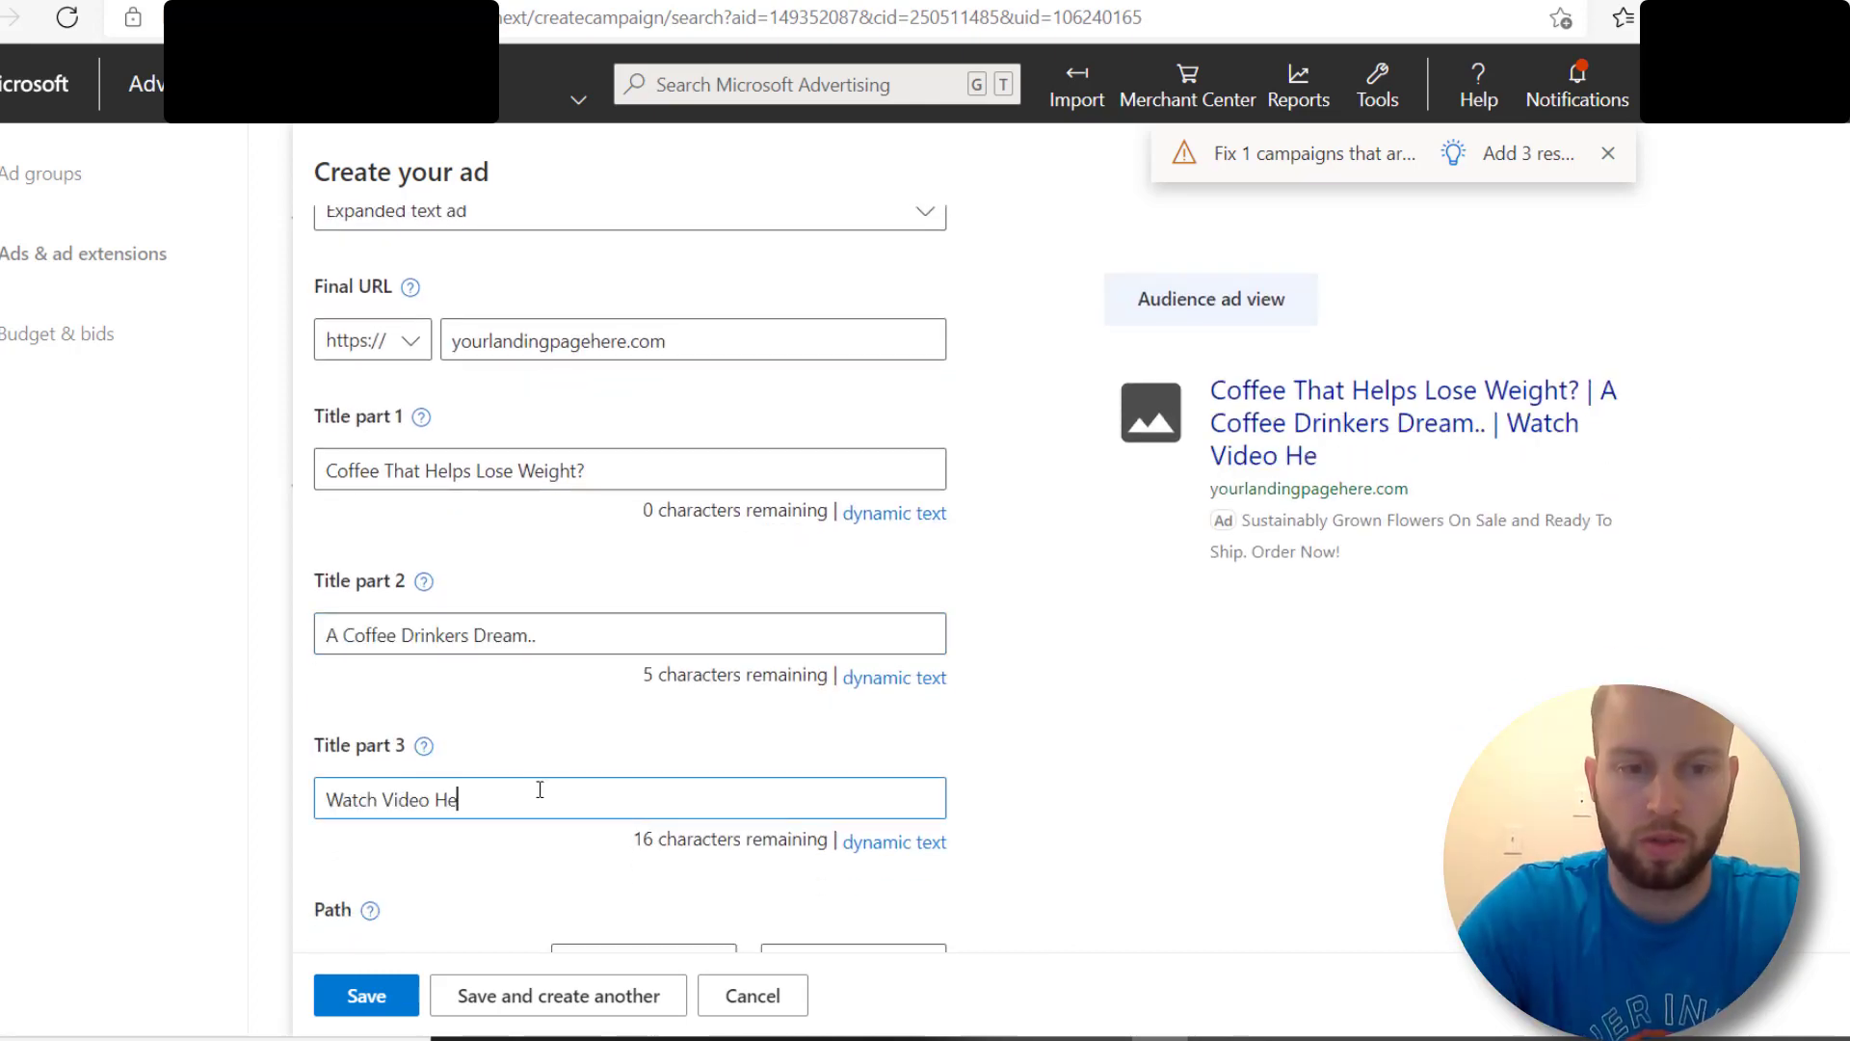
Step: Set ad text 1 to "This 10-second coffee hack is going viral all around the world." and draft ad text 2 about boosting metabolism
scroll(996, 1014, down, 8)
key(alt+Tab)
key(alt+Tab)
click(644, 523)
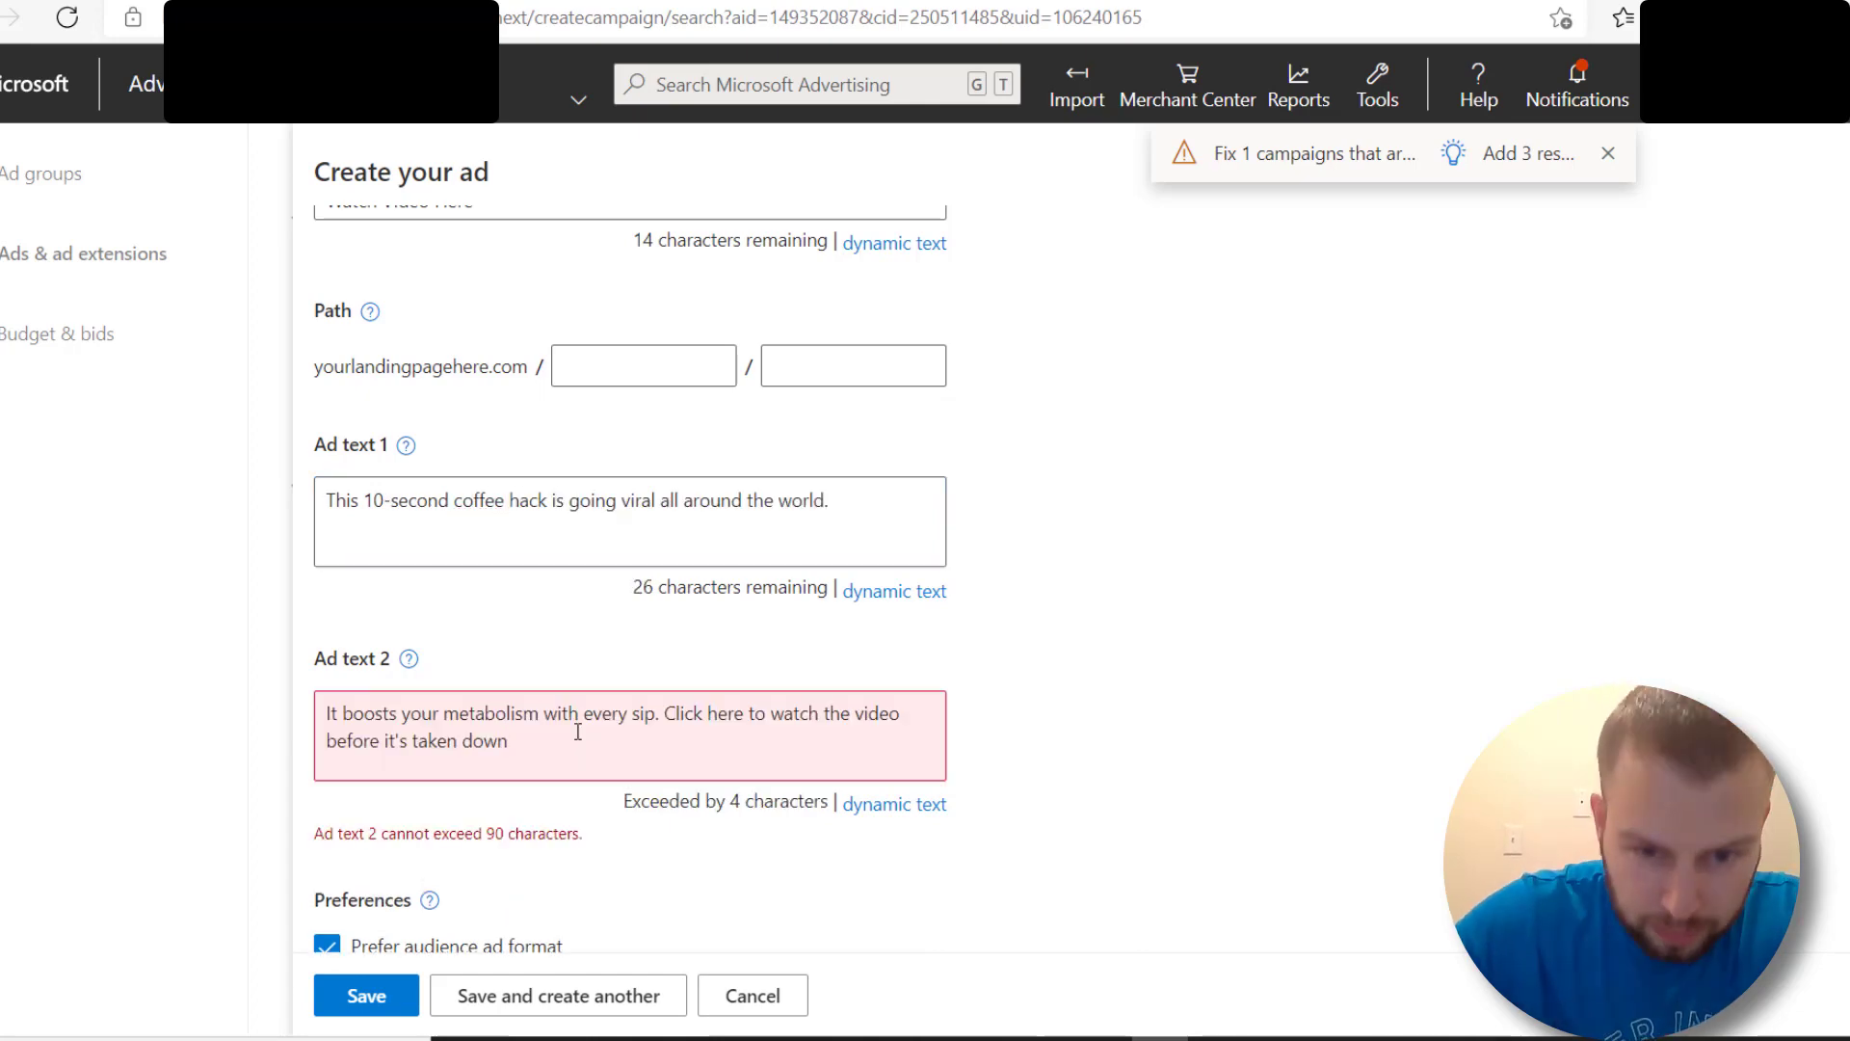
Step: Shorten ad text 2 to "It boosts your metabolism with every sip. Click here to watch the video!"
drag(599, 740, 914, 724)
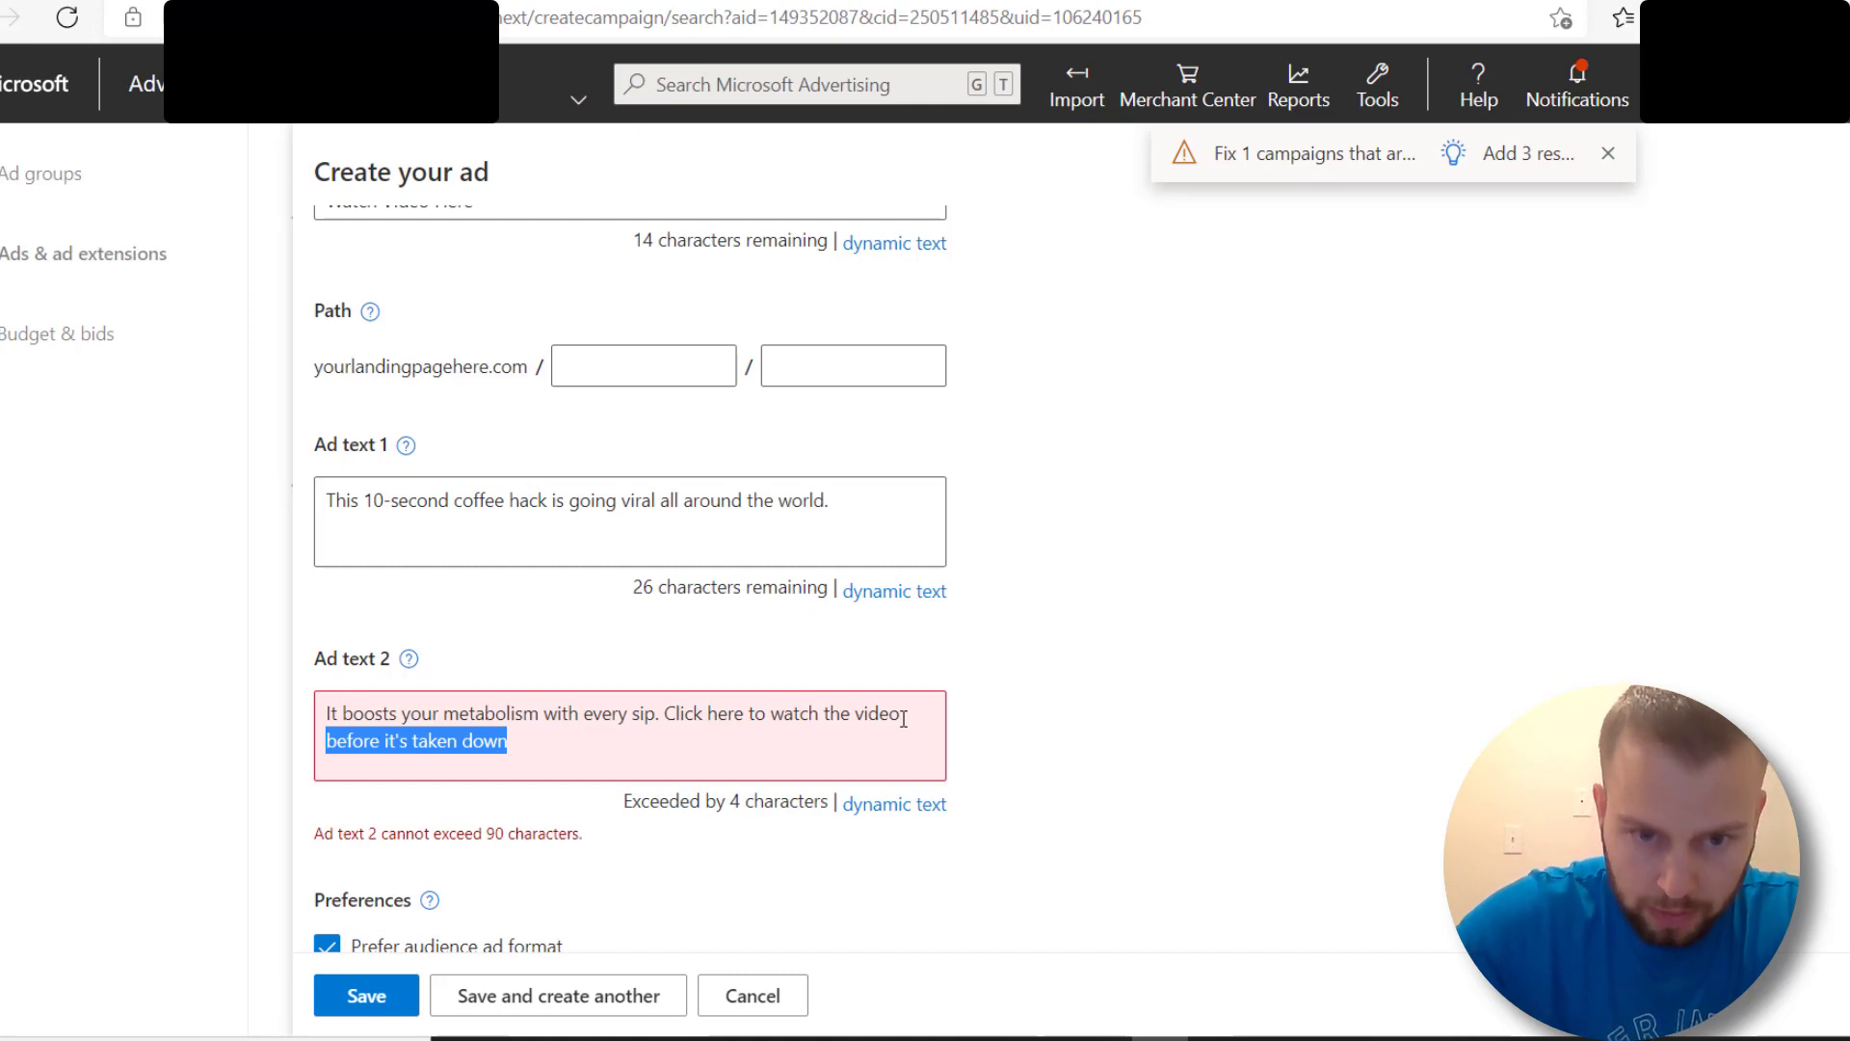
key(BackSpace)
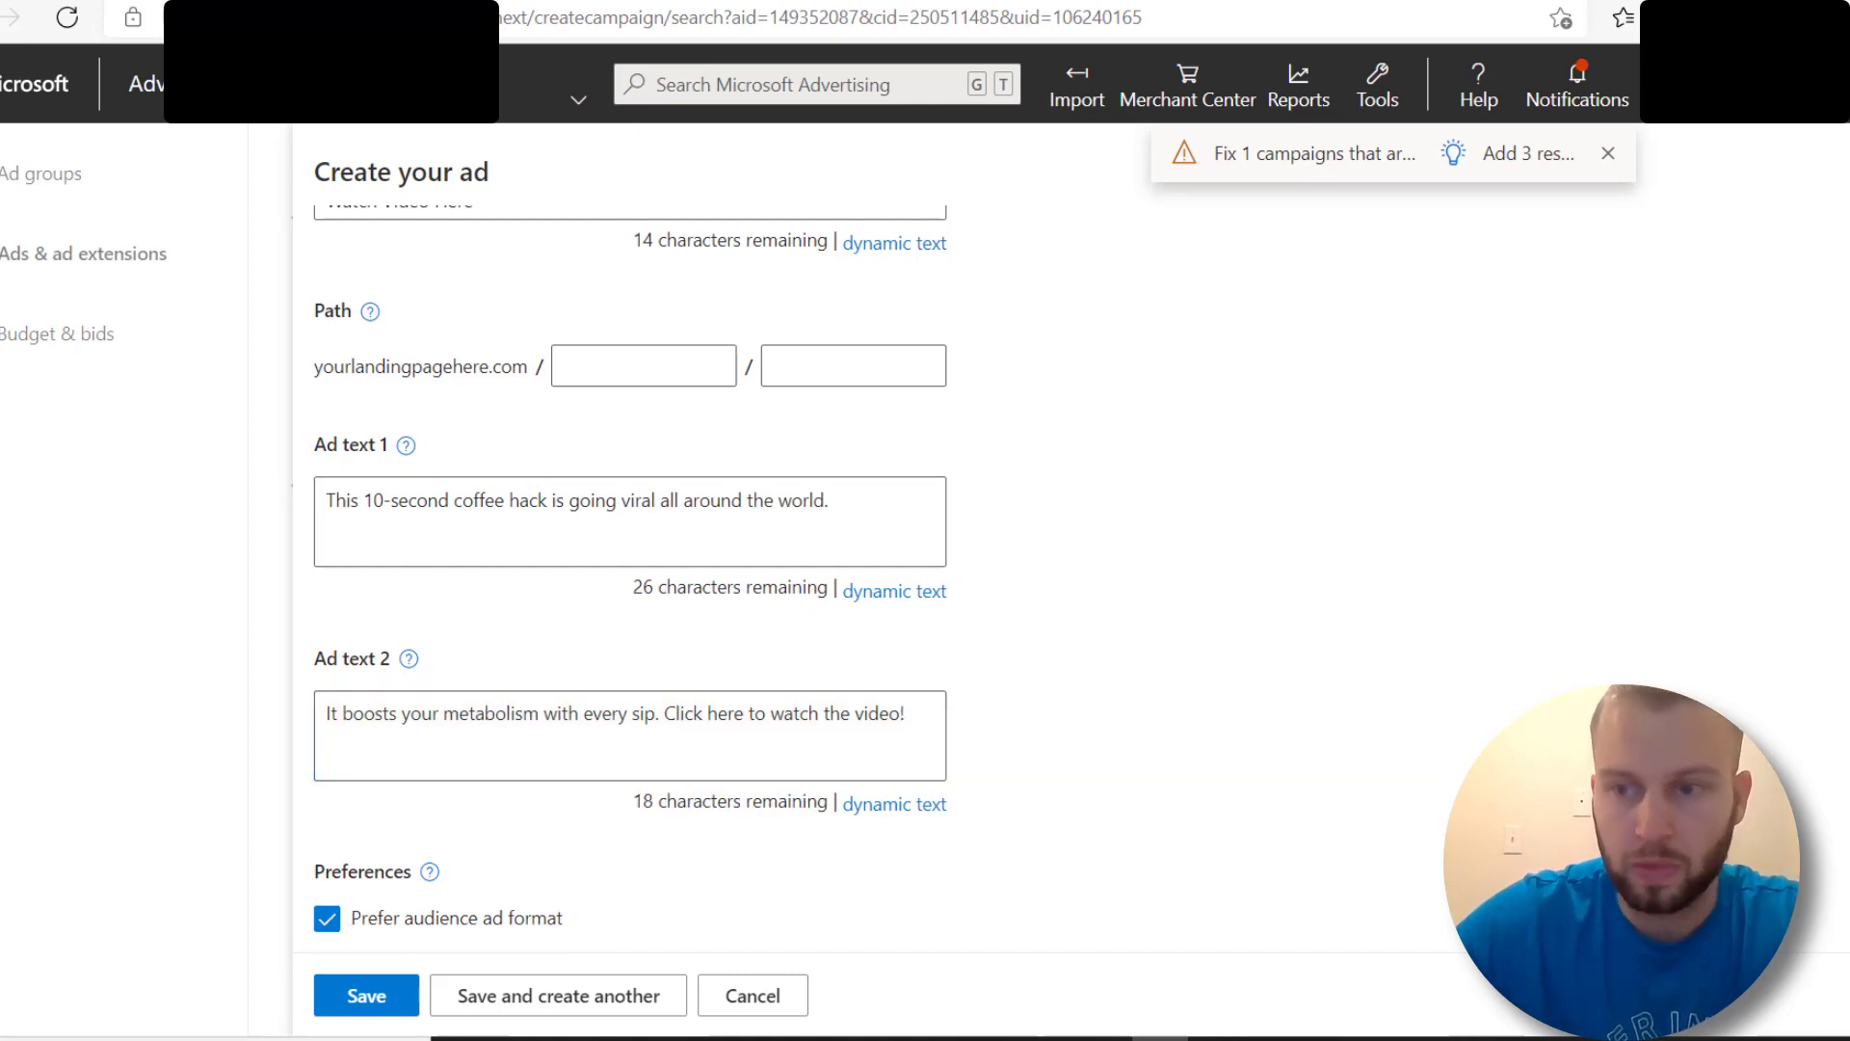
Step: Set the first display path segment to "coffee-hack" and turn off the Prefer audience ad format preference
scroll(1004, 691, up, 1)
scroll(732, 578, up, 4)
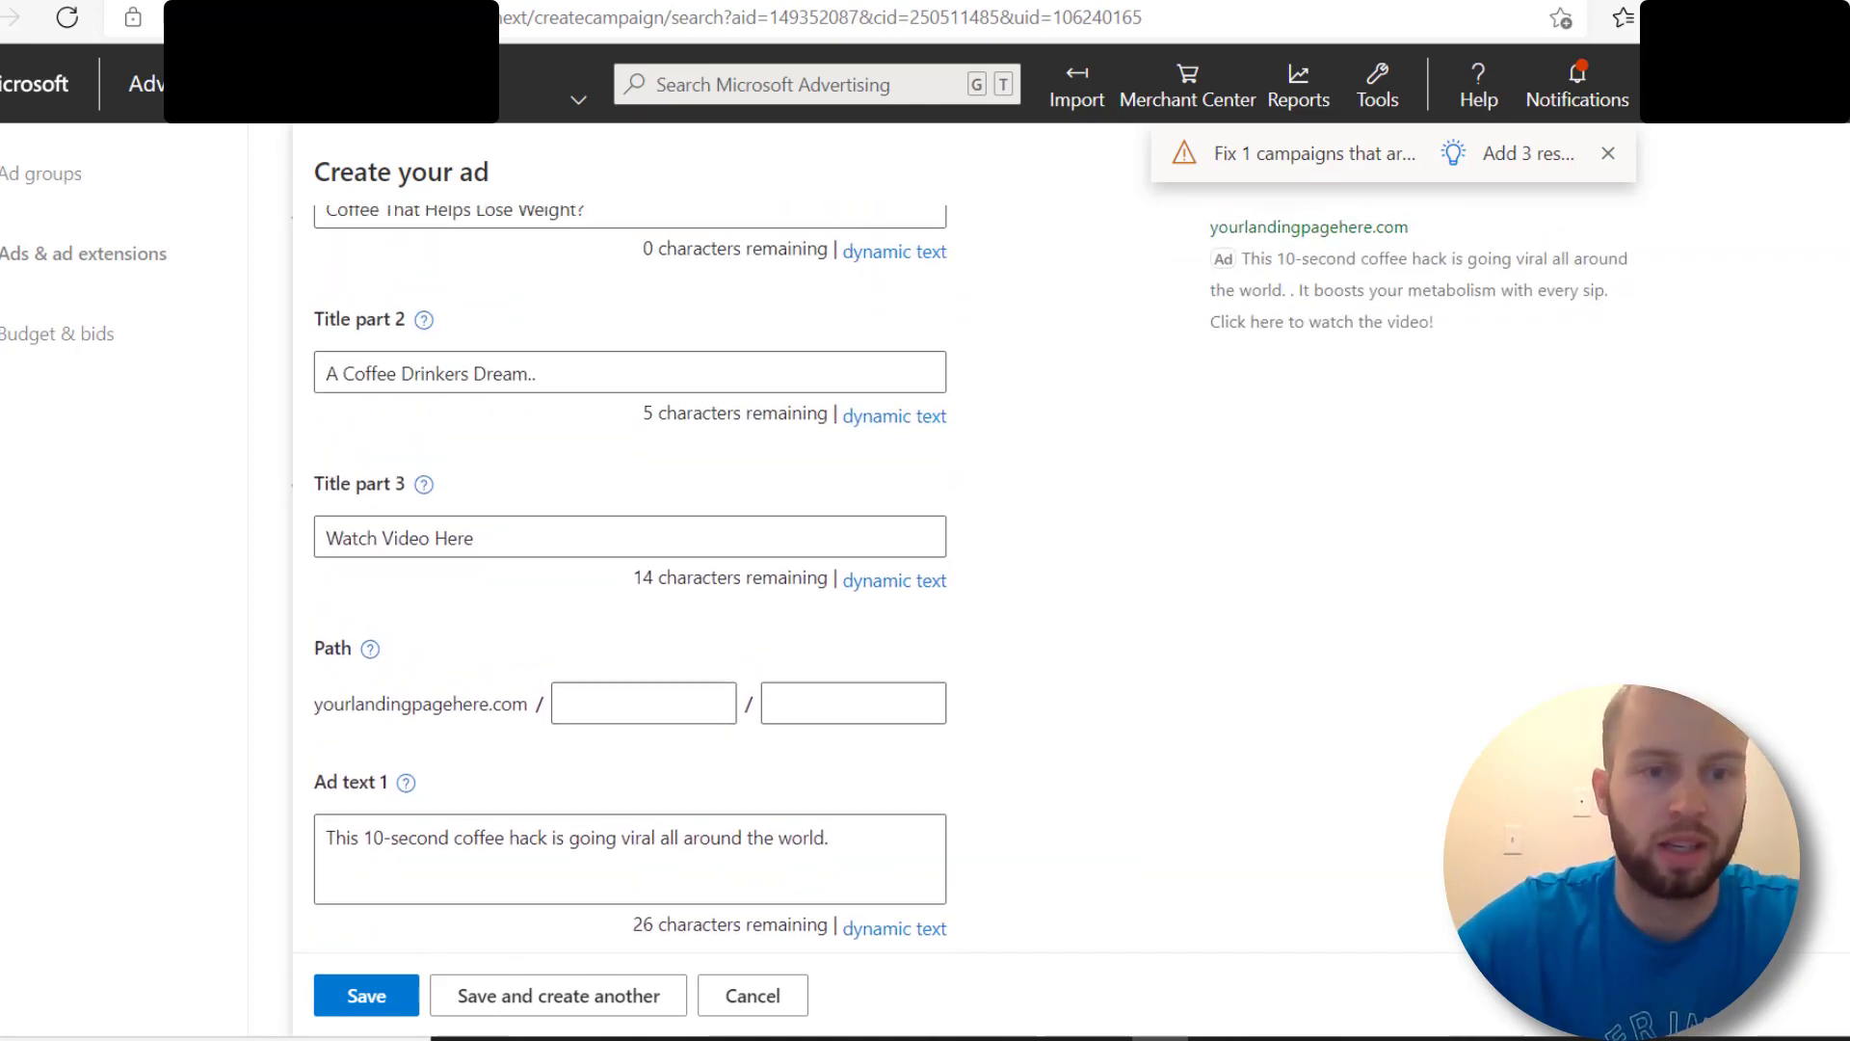
click(717, 735)
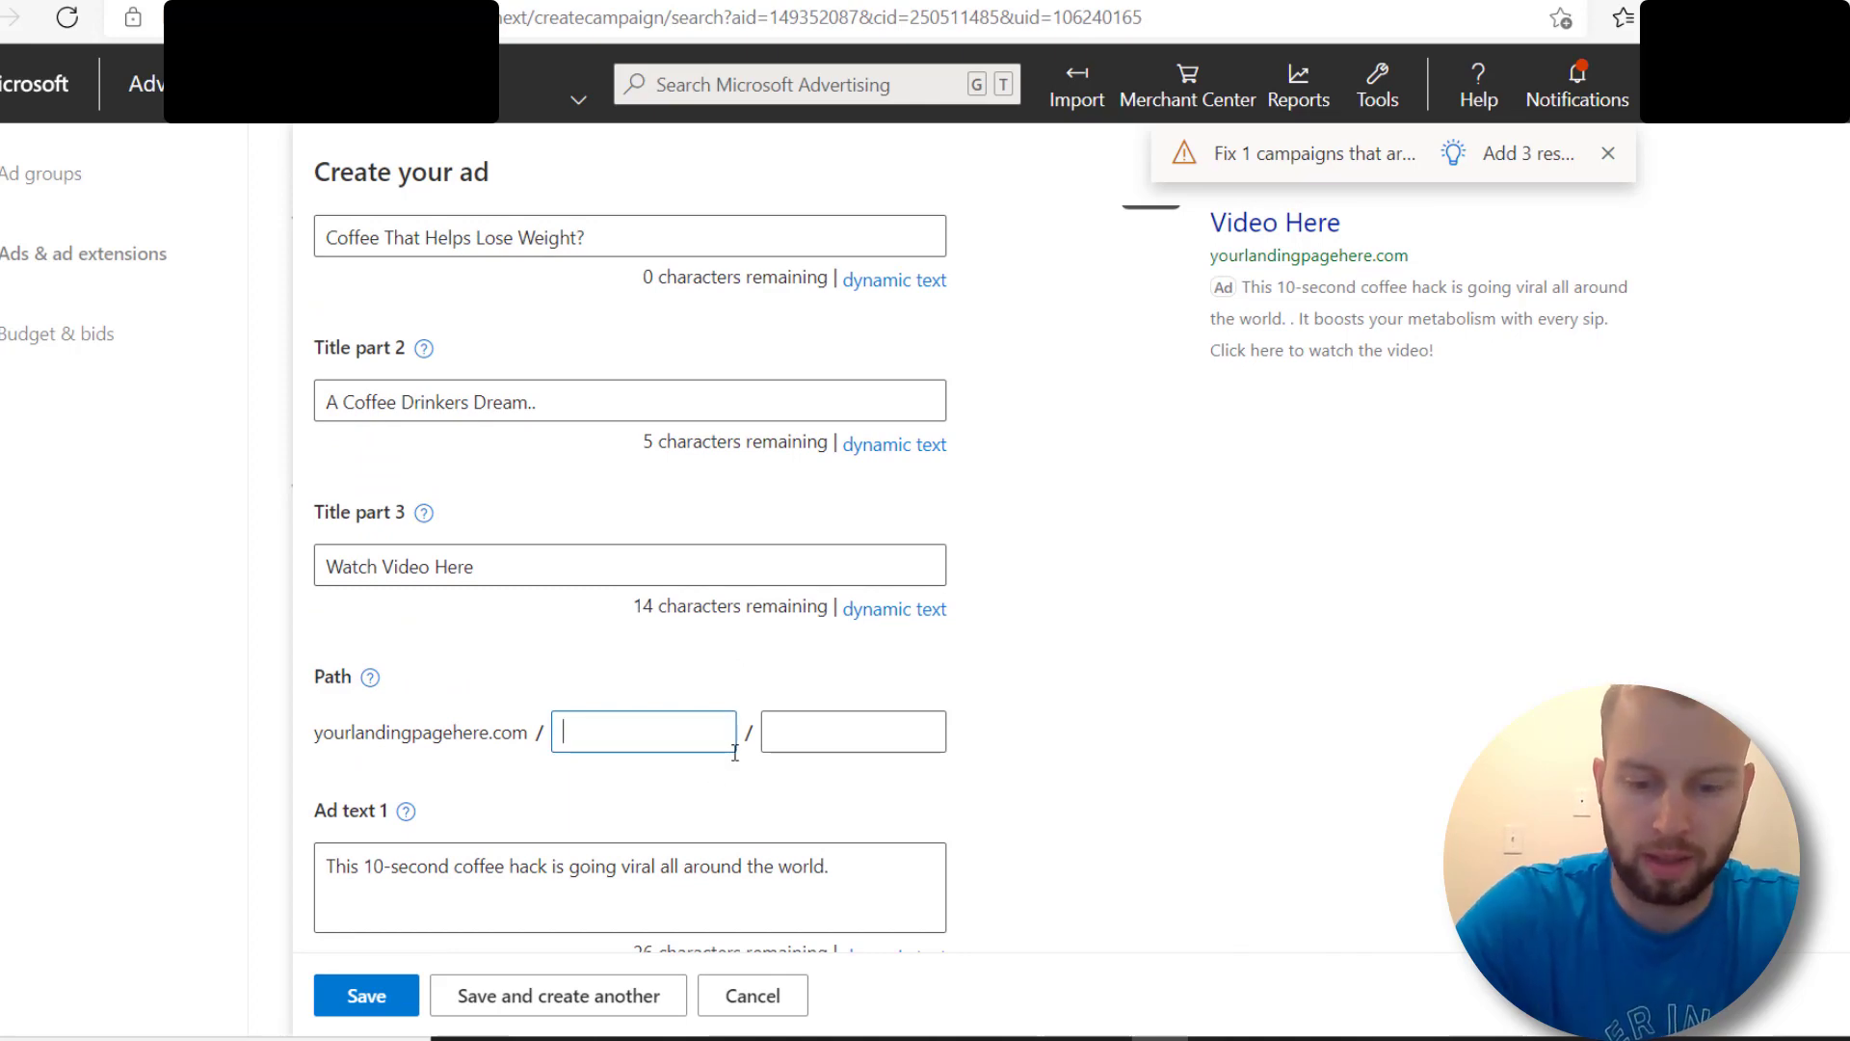
text(coffee-hack)
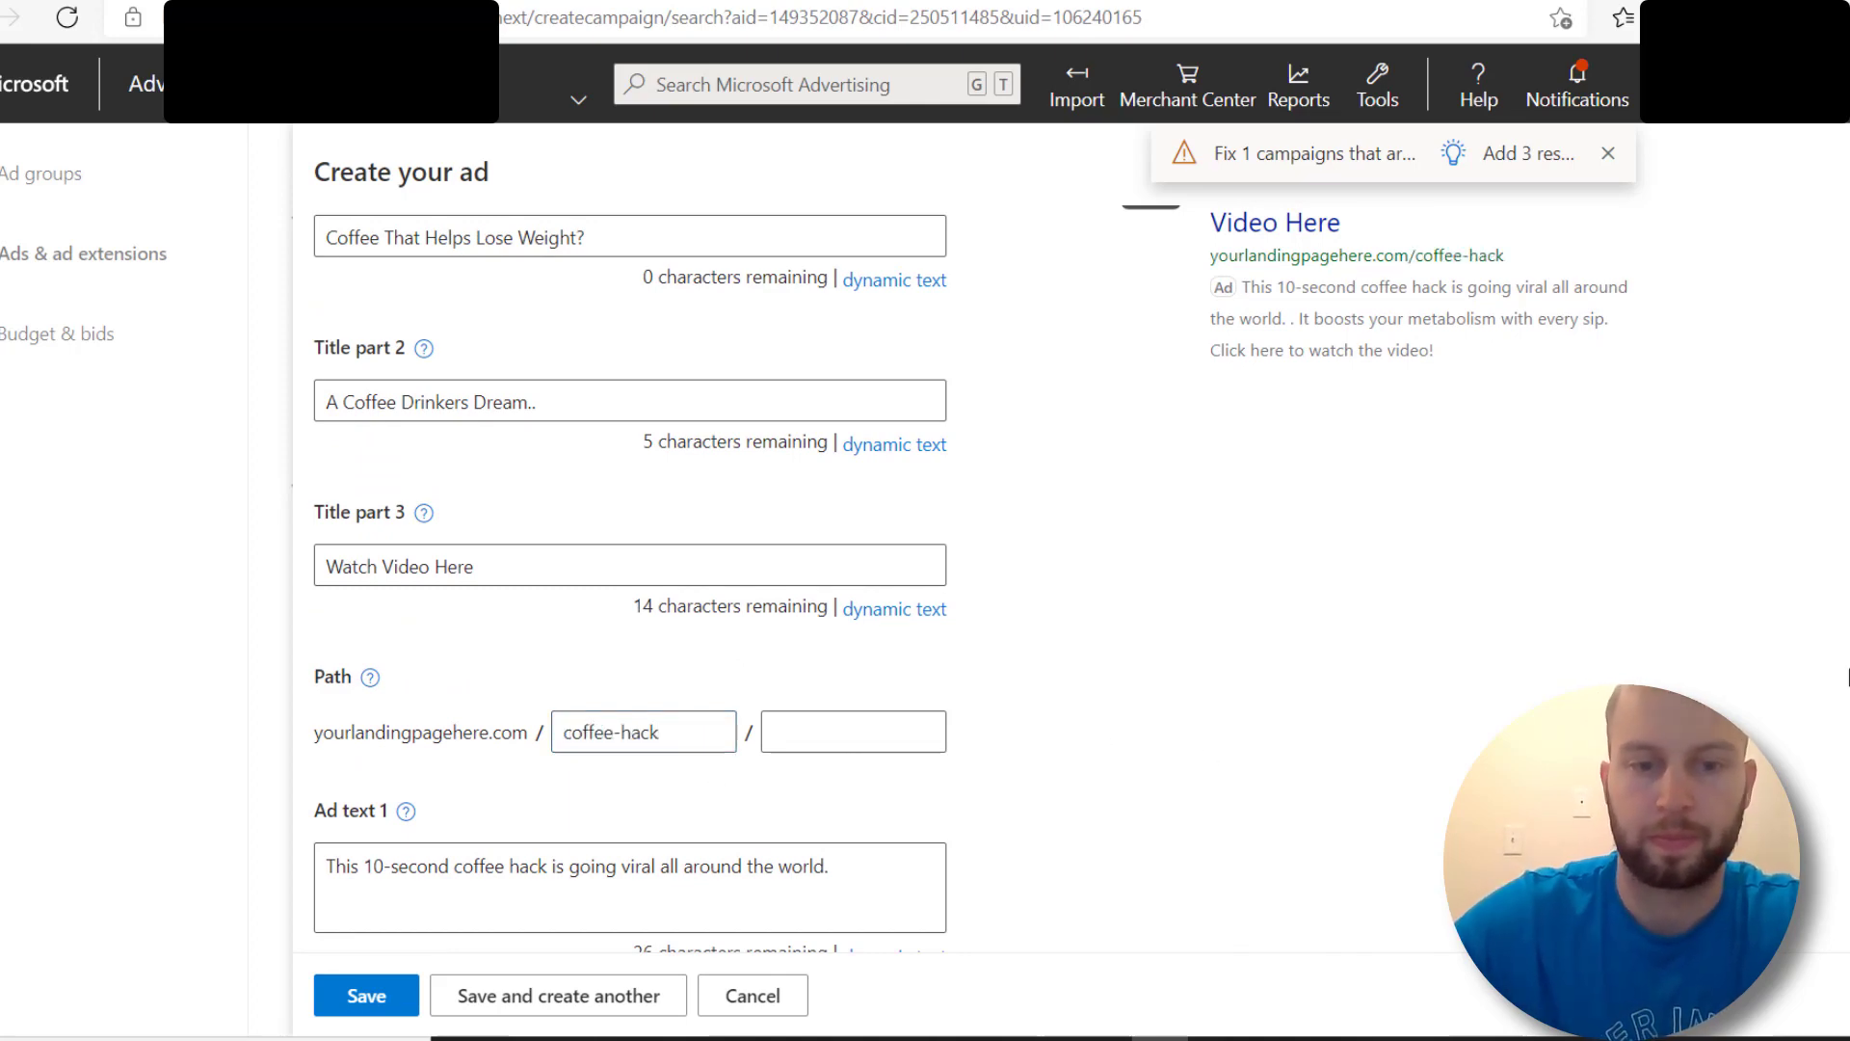
scroll(504, 627, down, 7)
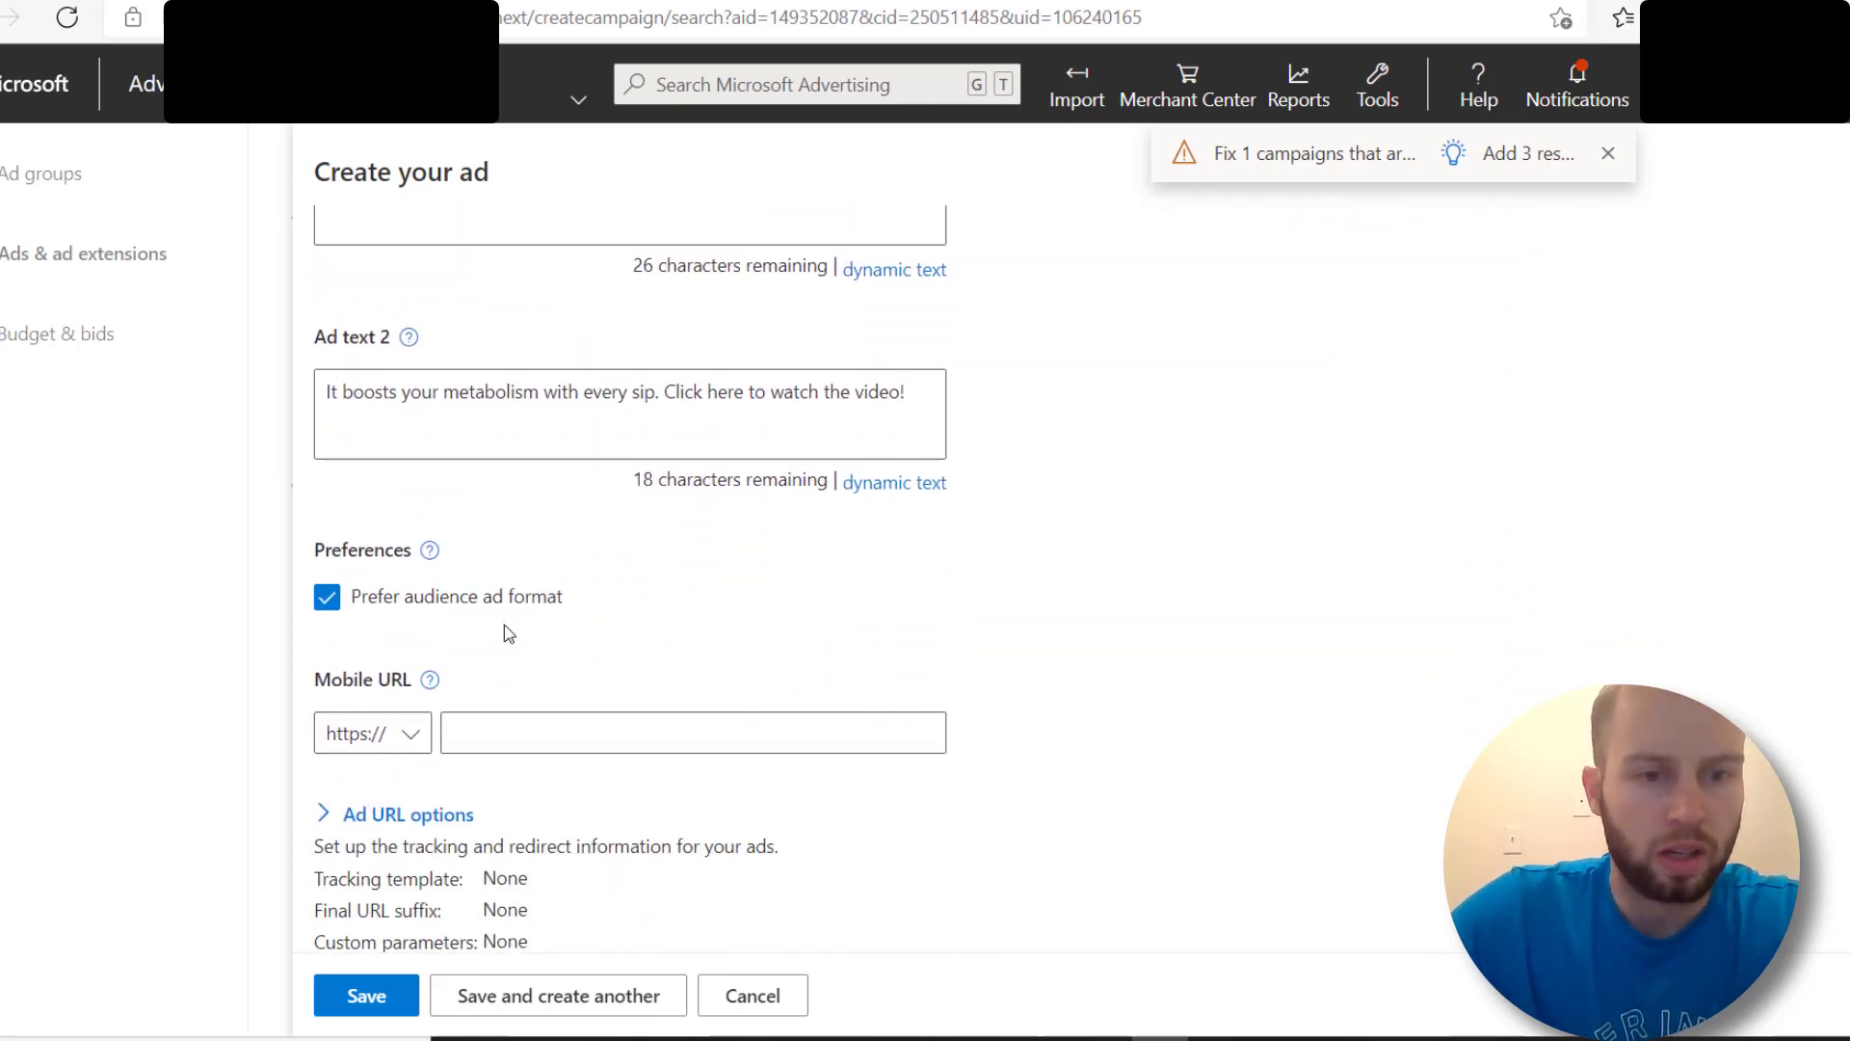
click(332, 607)
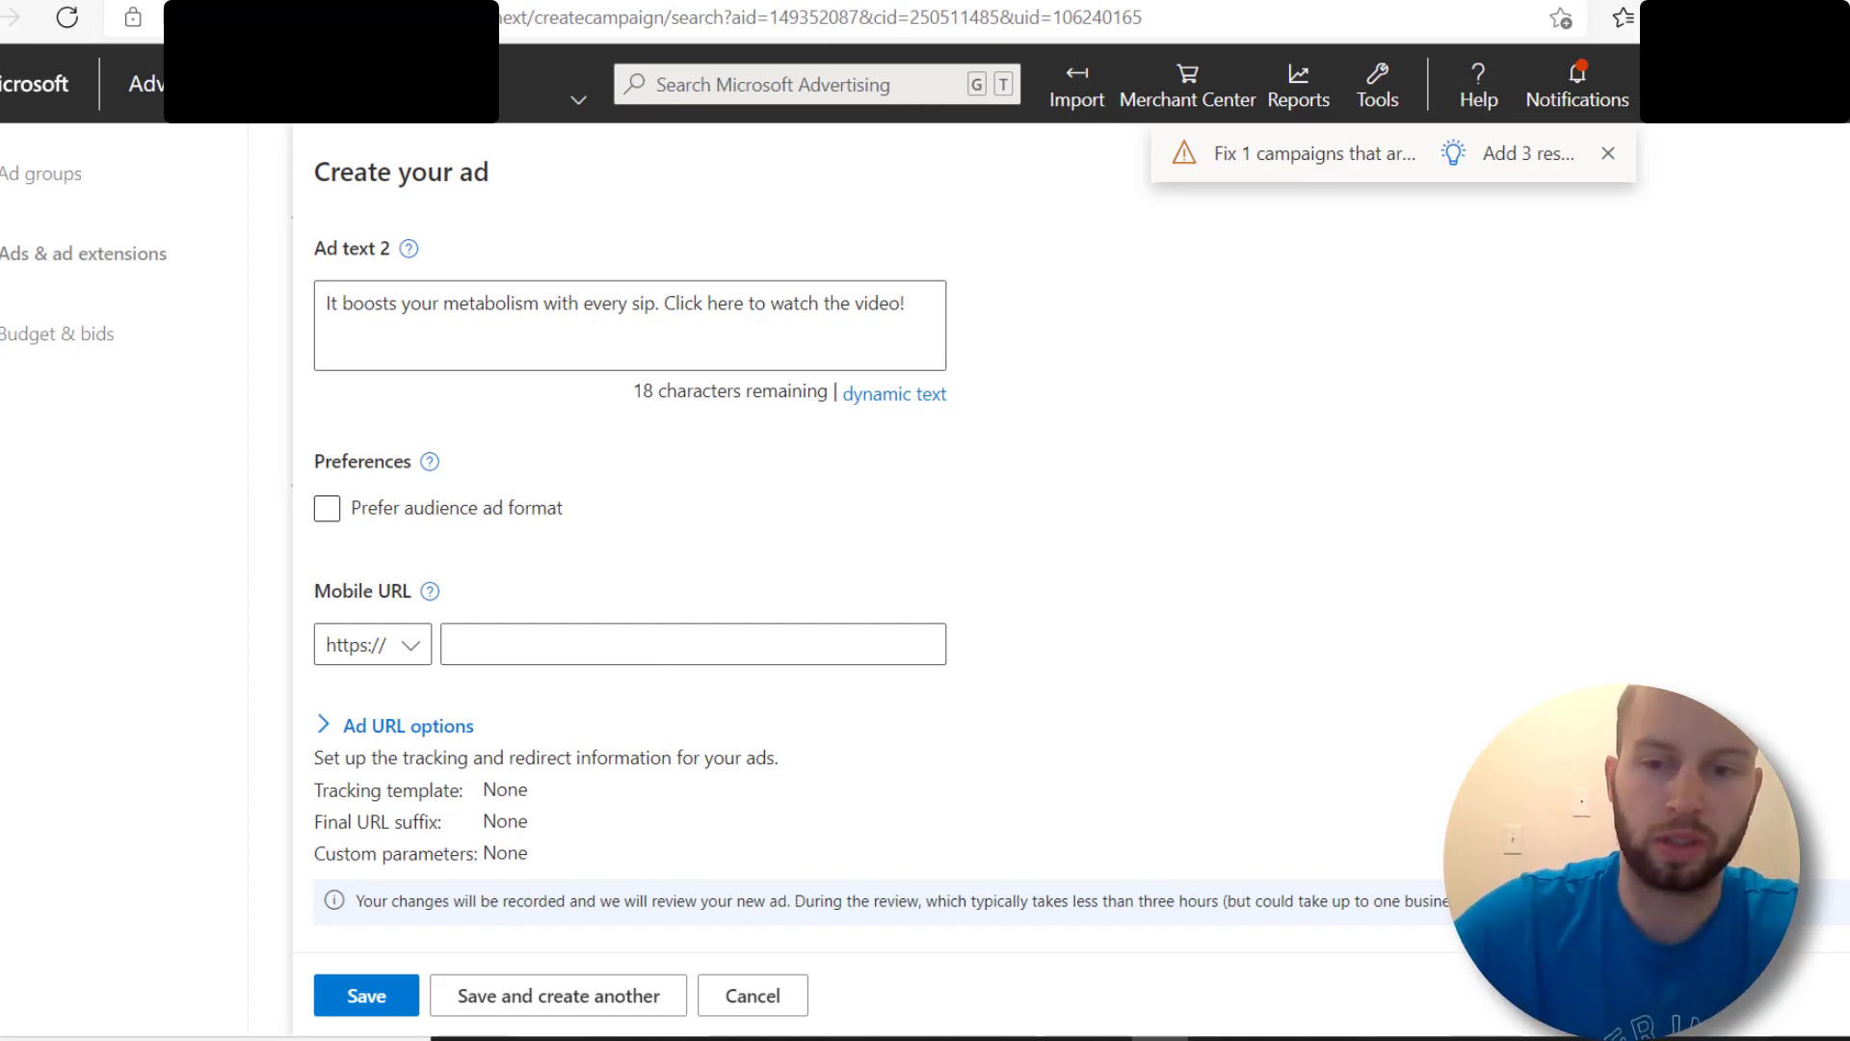
Step: Check the ad's URL tracking options without entering a template, and save the expanded text ad
click(441, 725)
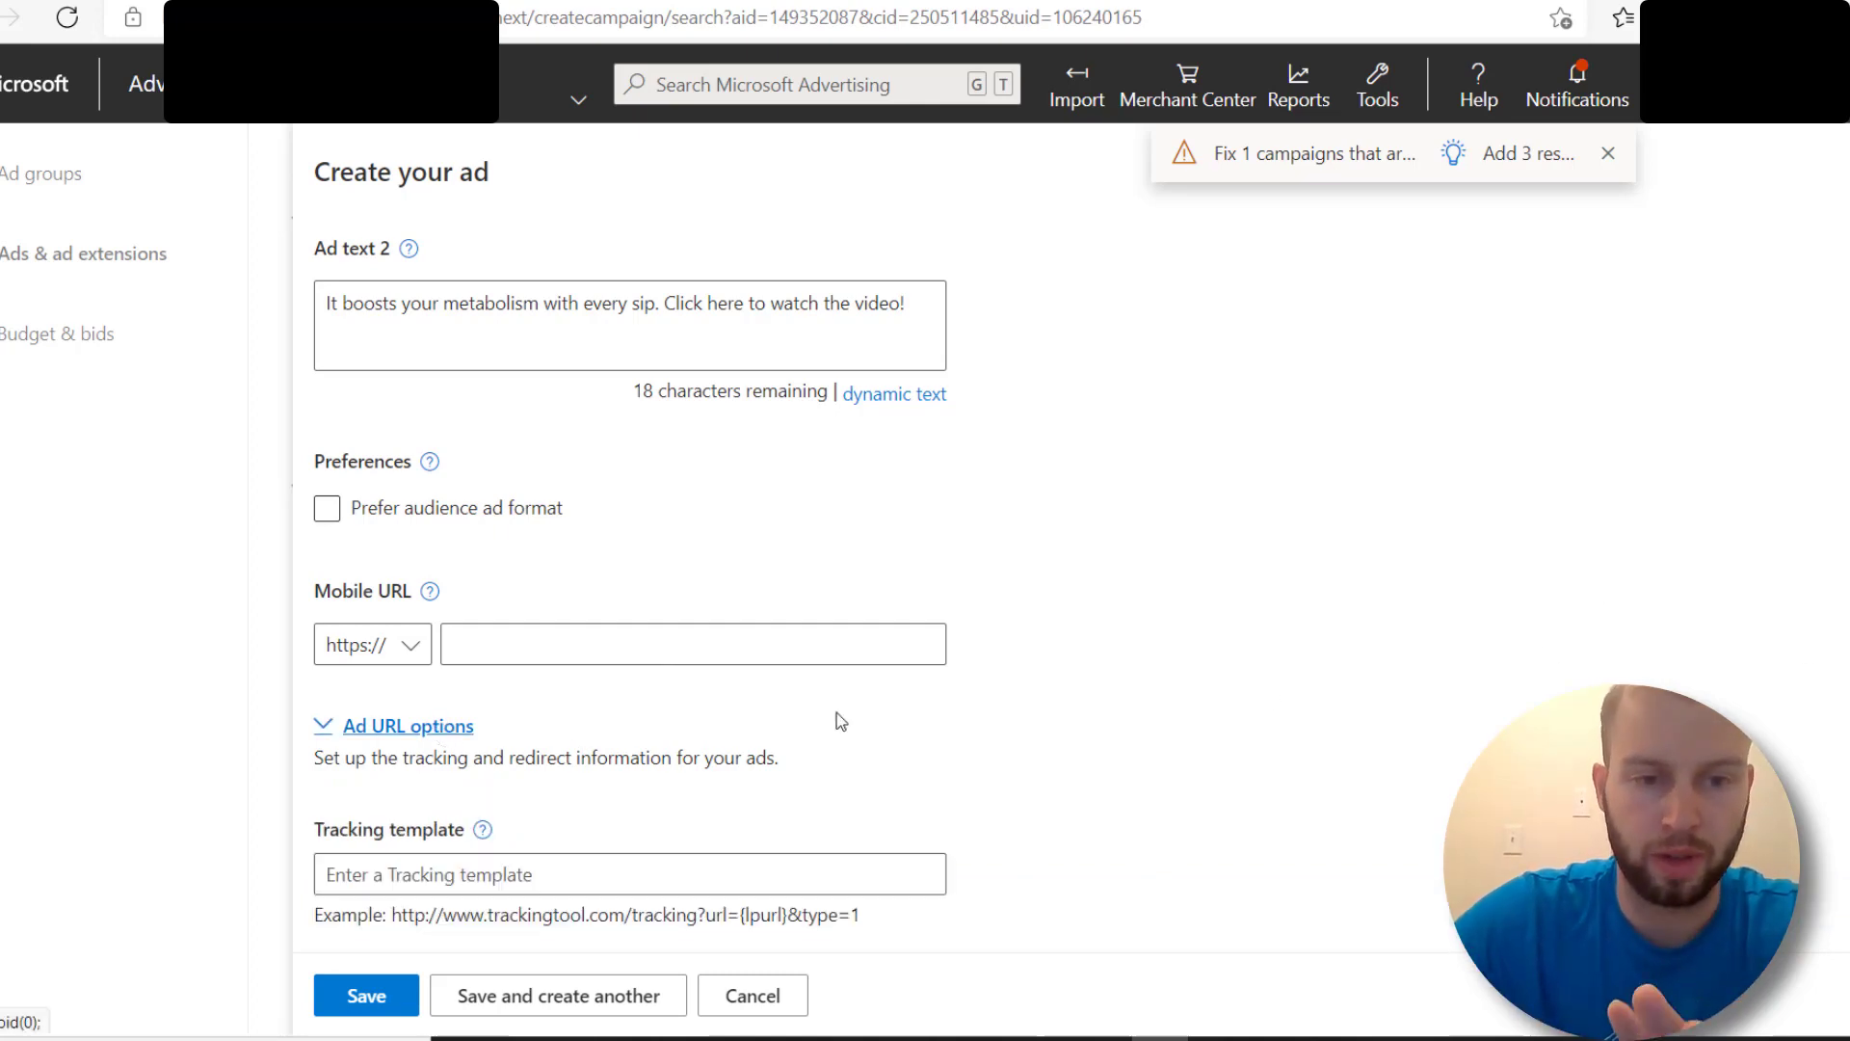
scroll(525, 609, down, 3)
click(414, 604)
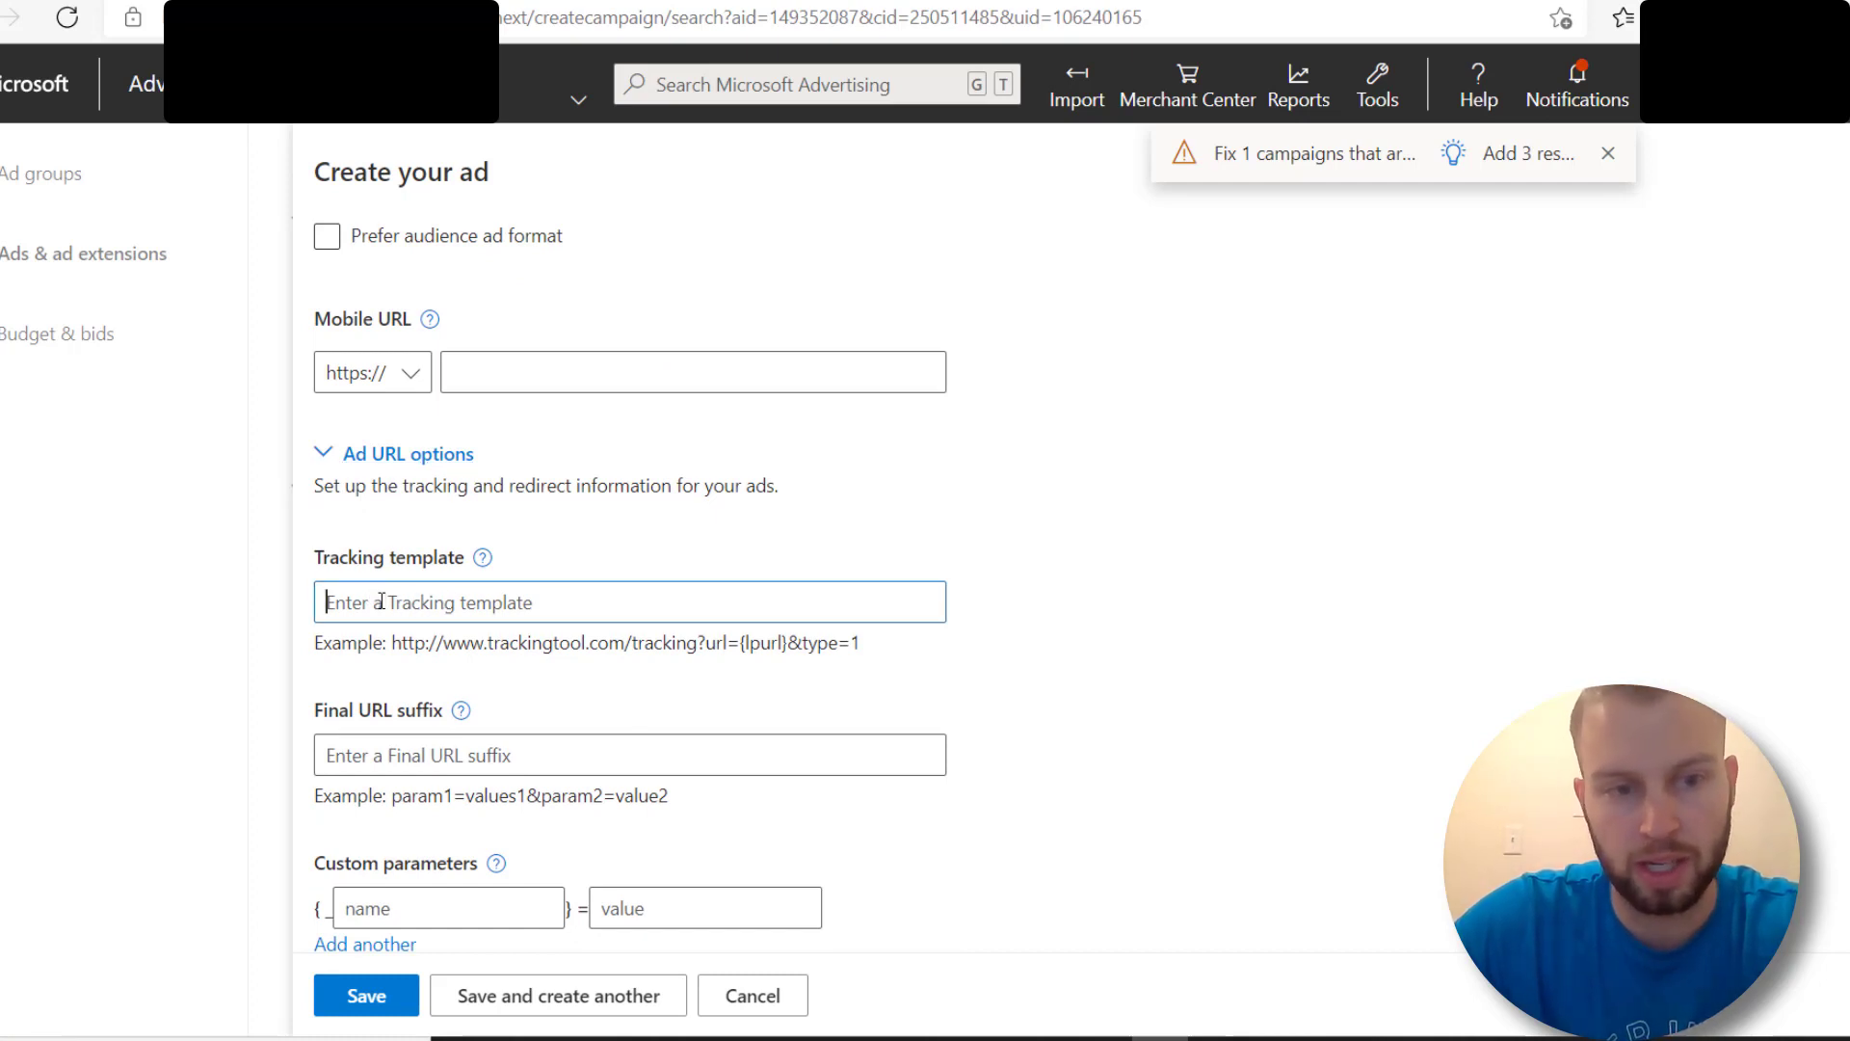
click(381, 461)
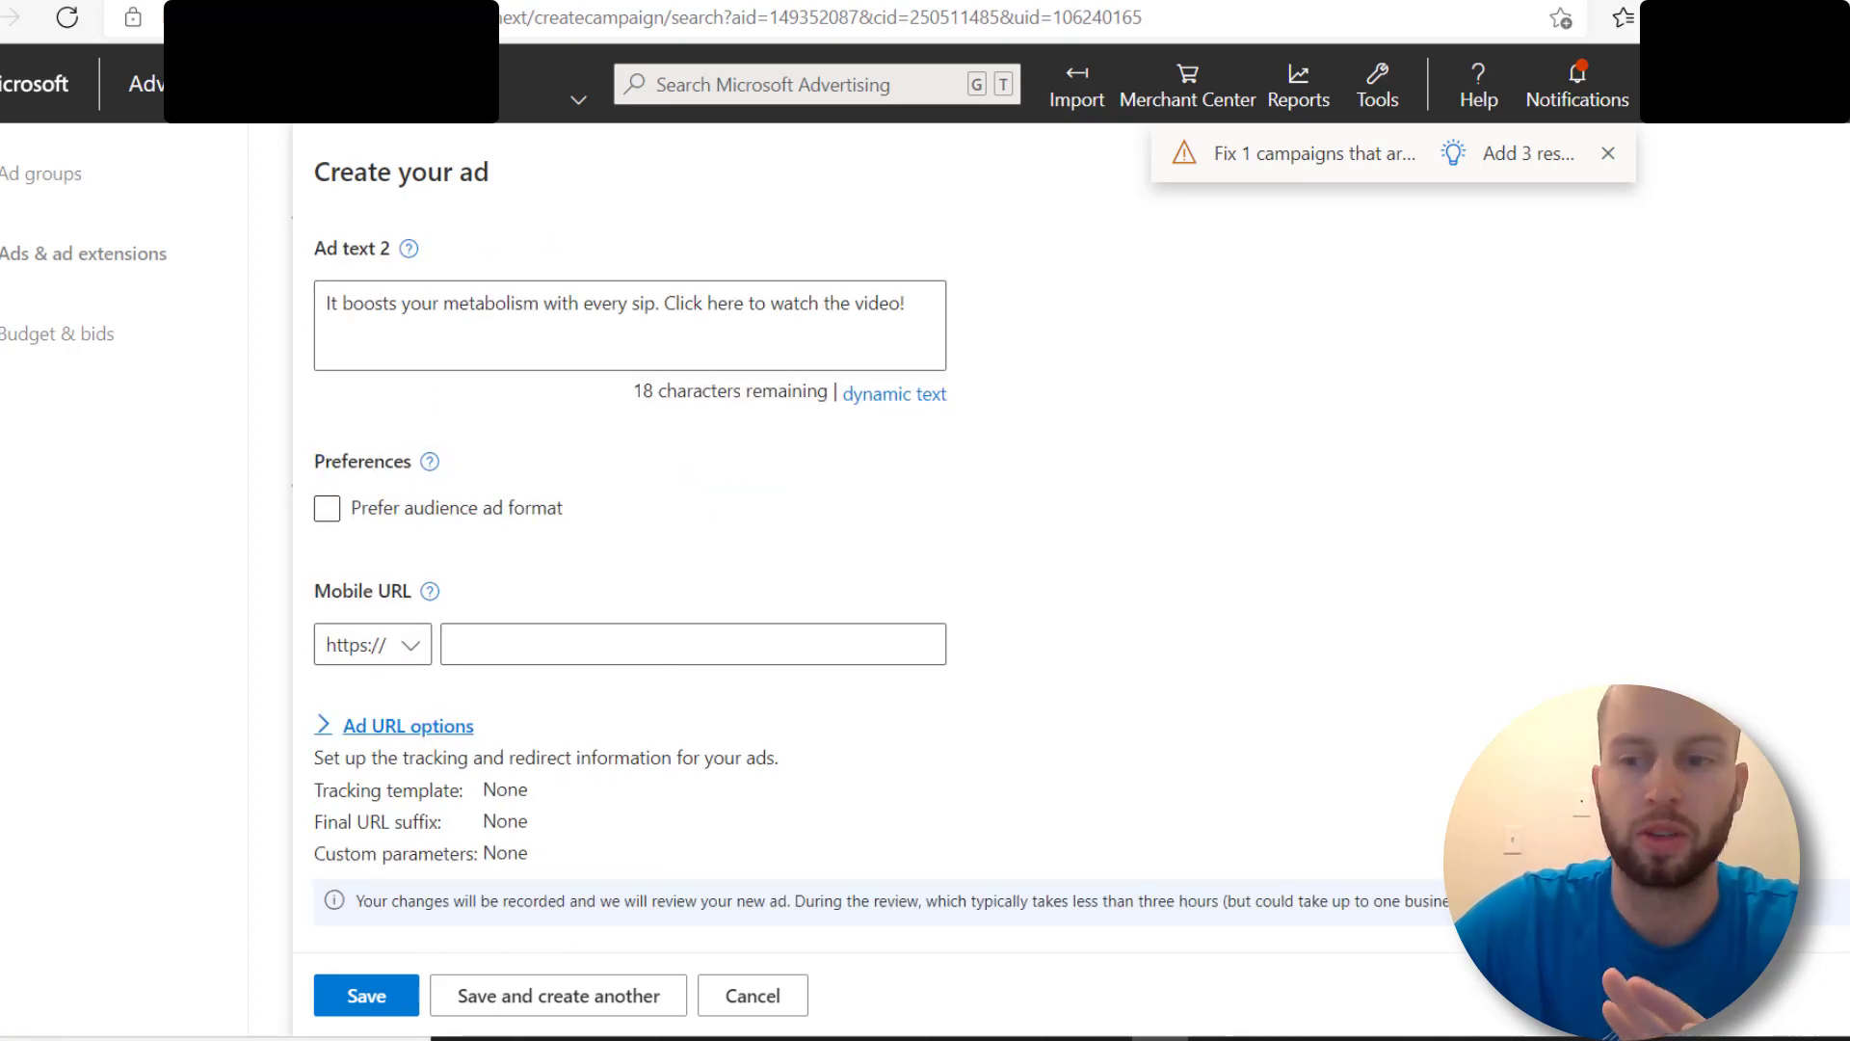
click(364, 996)
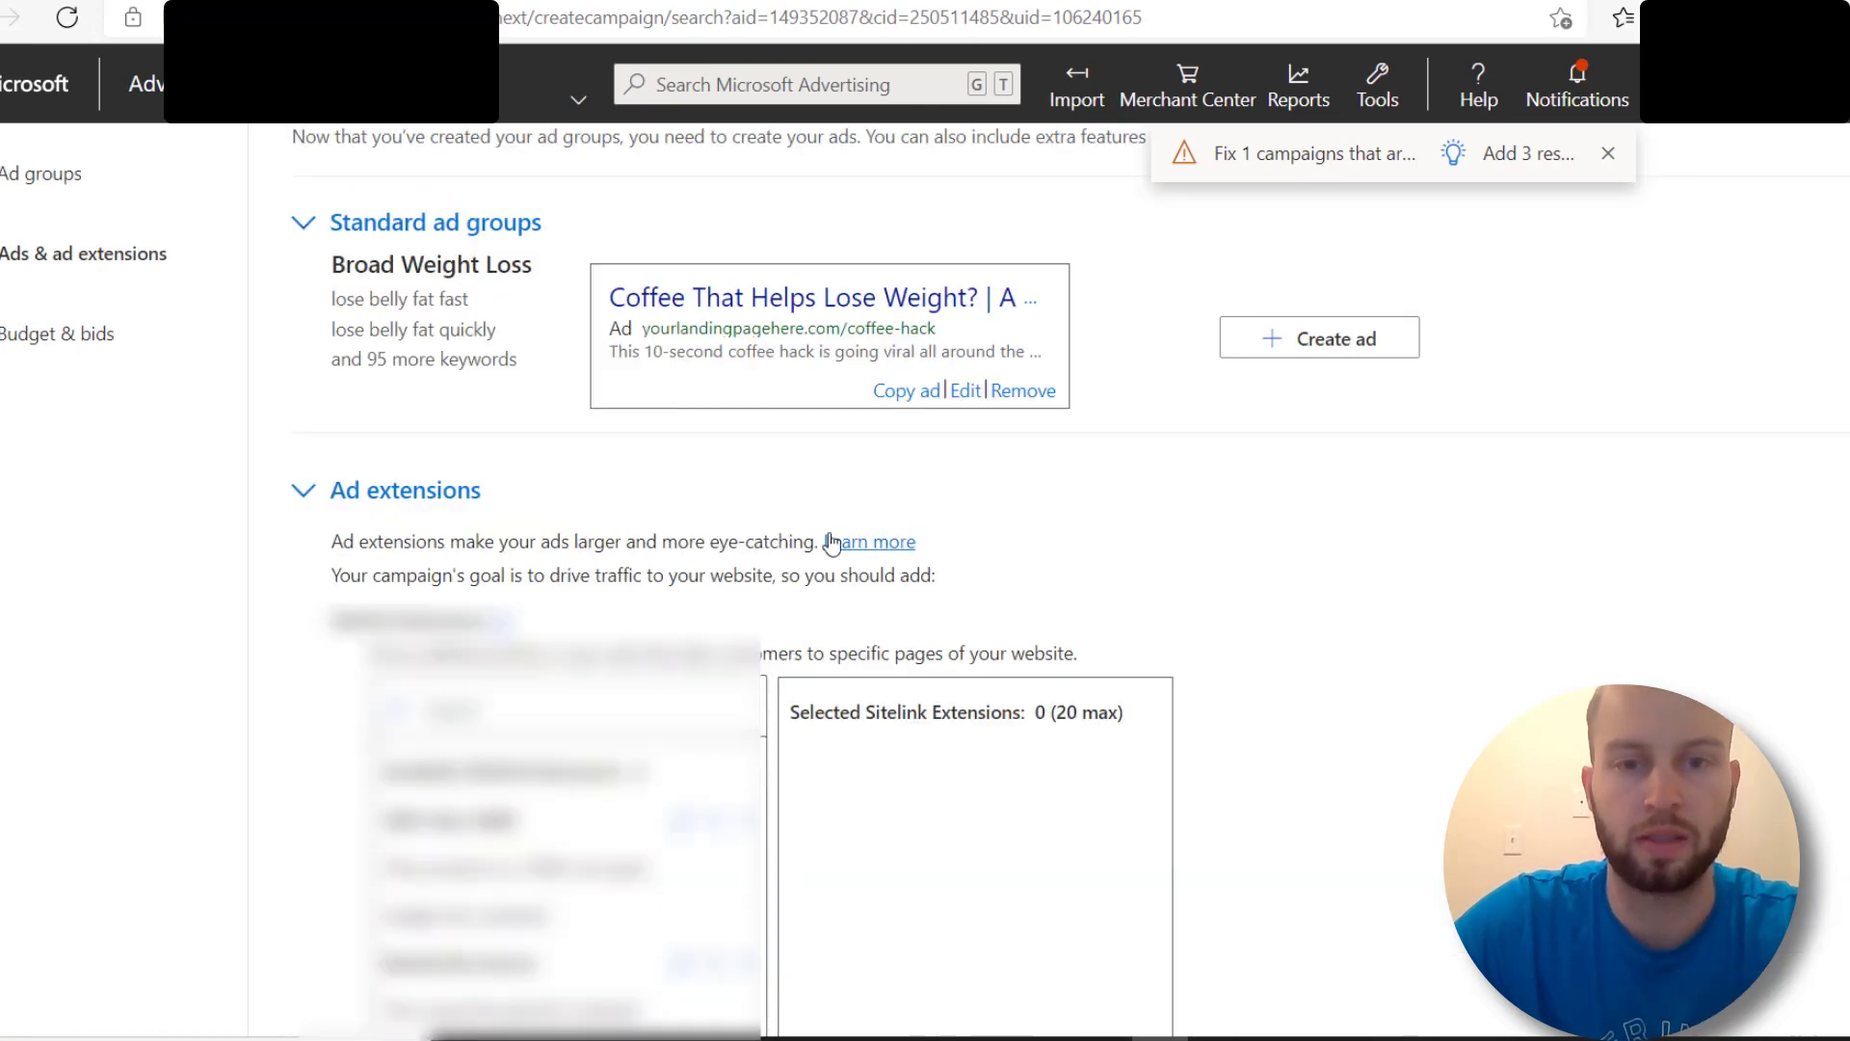
Step: Duplicate the coffee ad and change the copy's title part 1 to "5-Second Coffee Hack Burns Fat"
click(911, 395)
click(1593, 390)
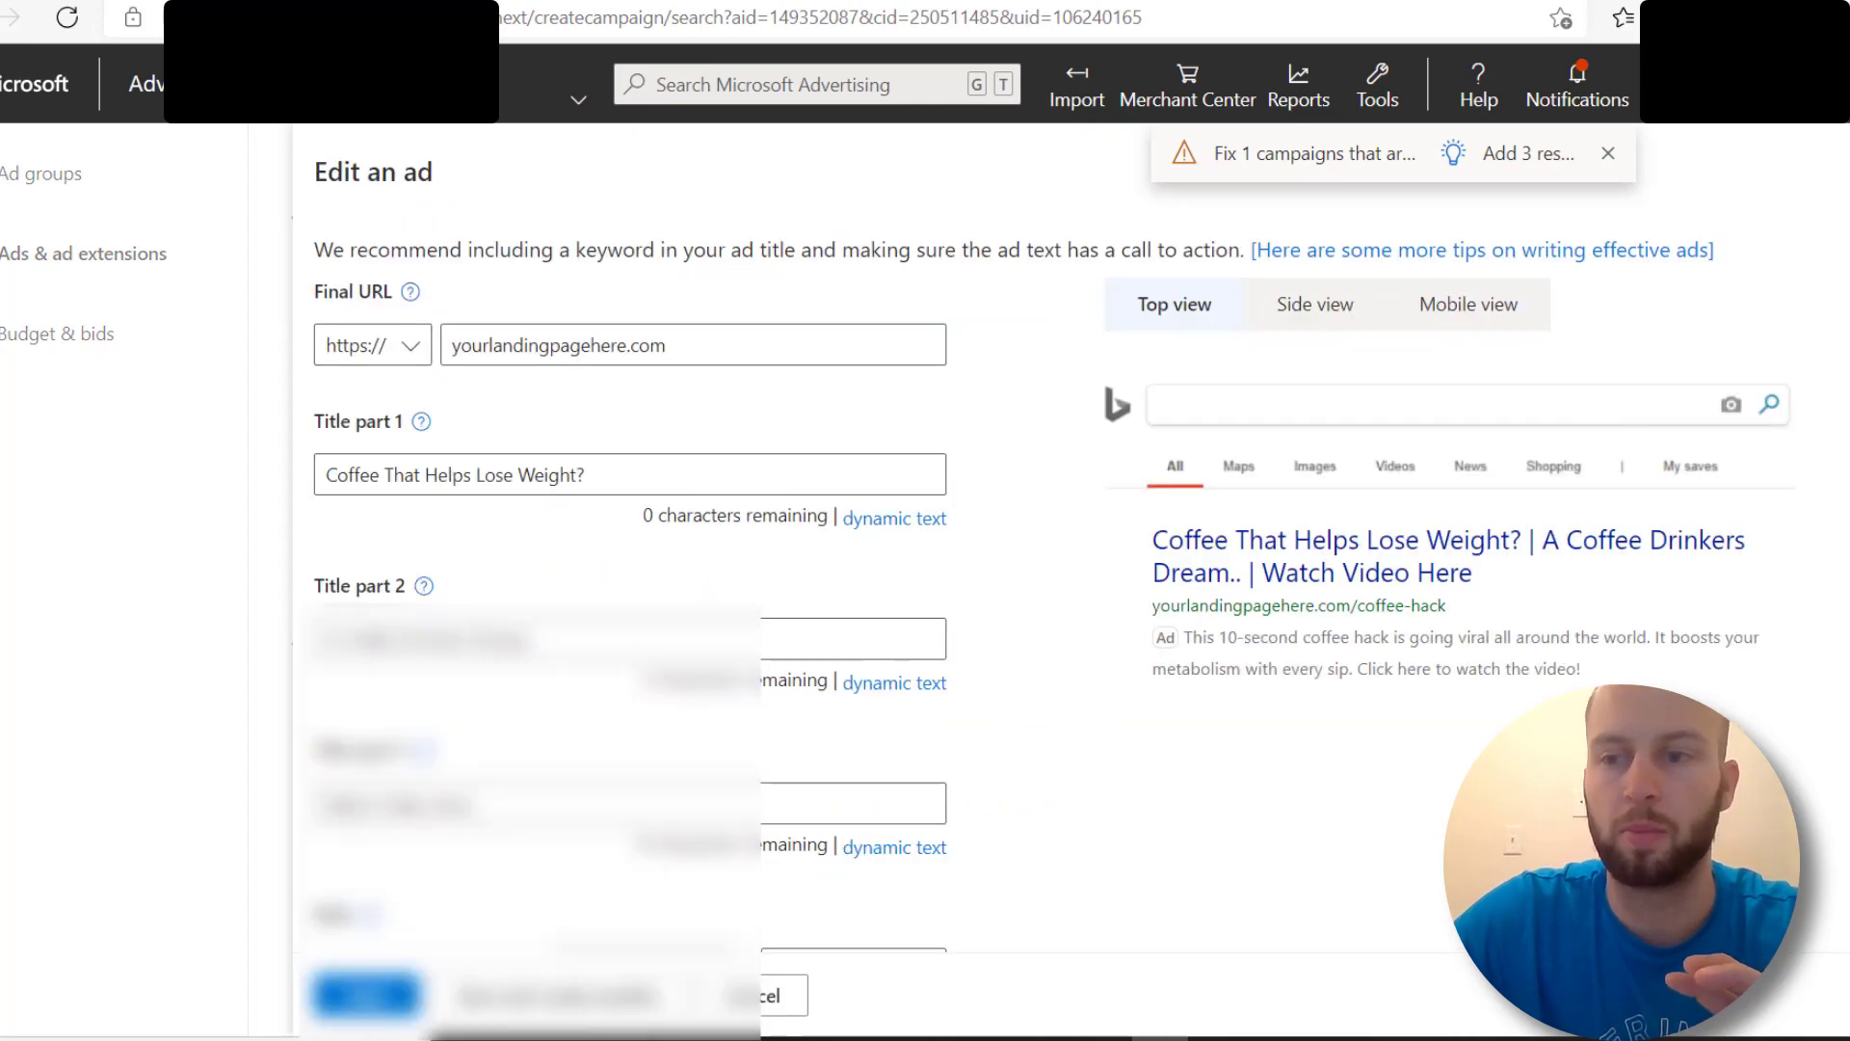
key(ctrl+a)
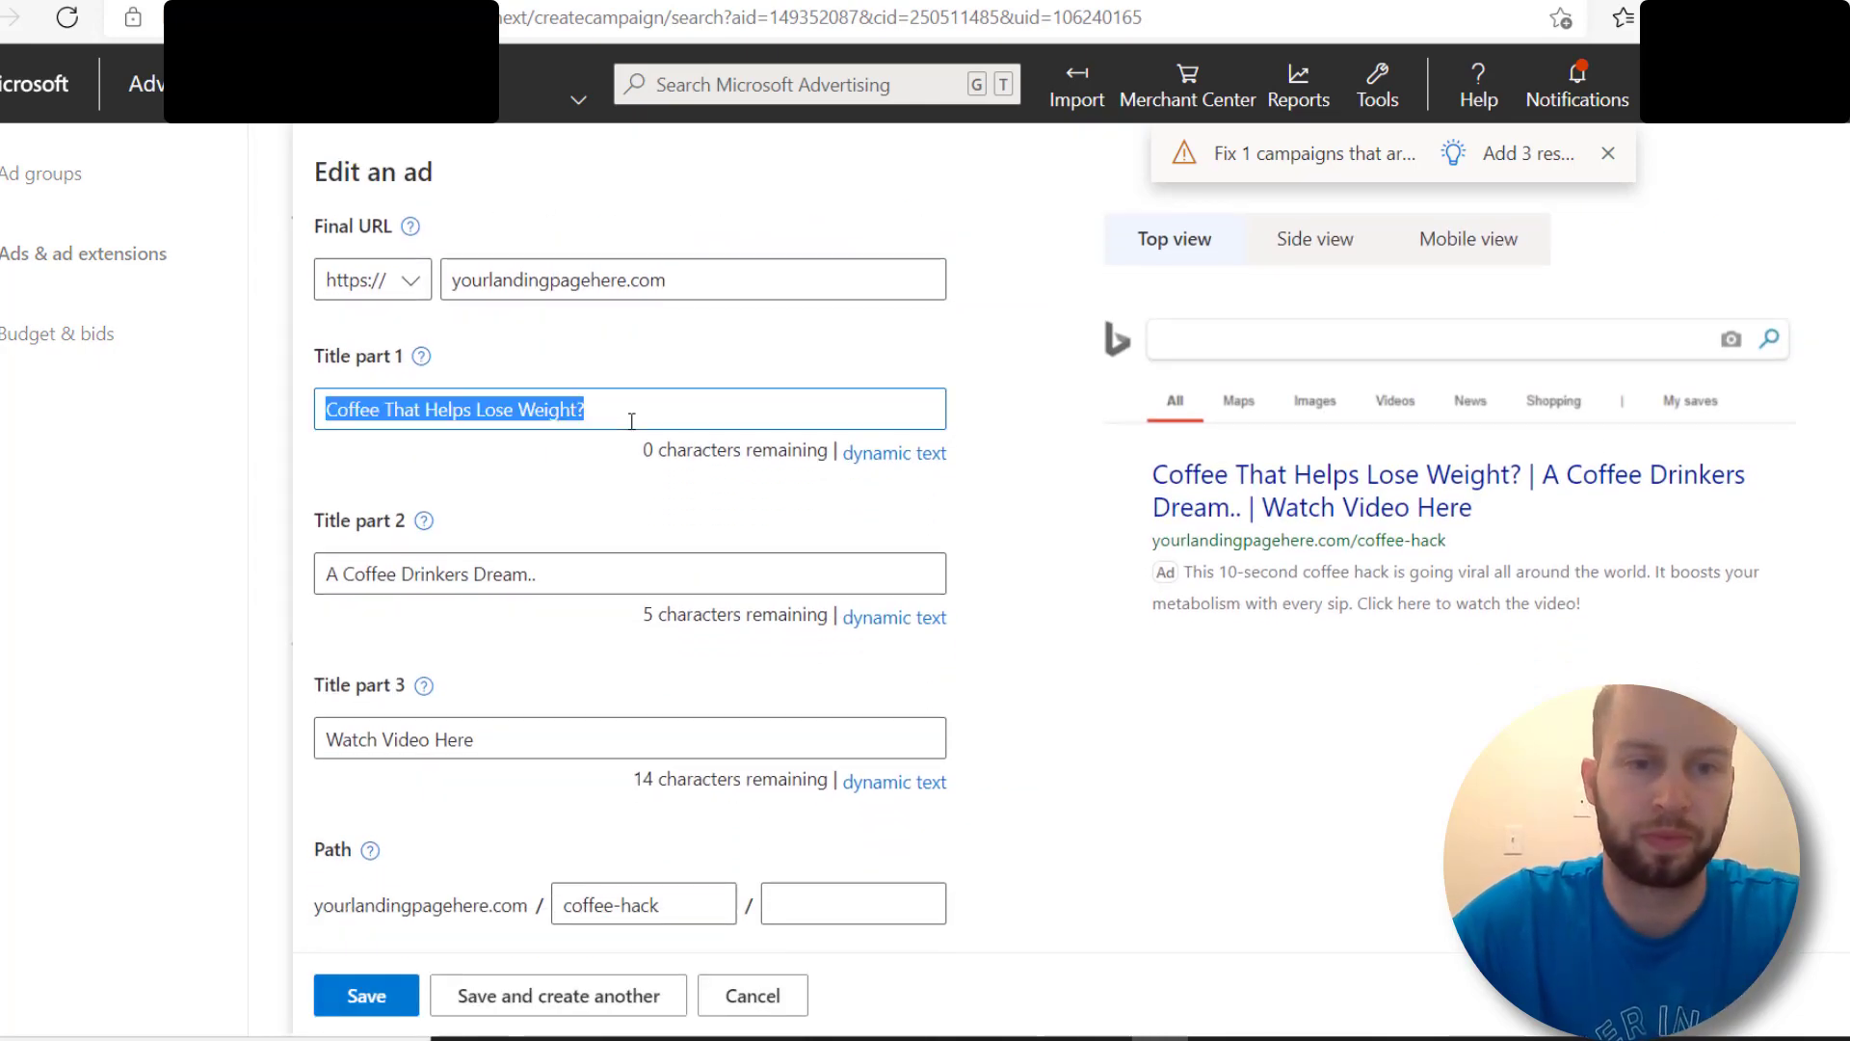
text(10-)
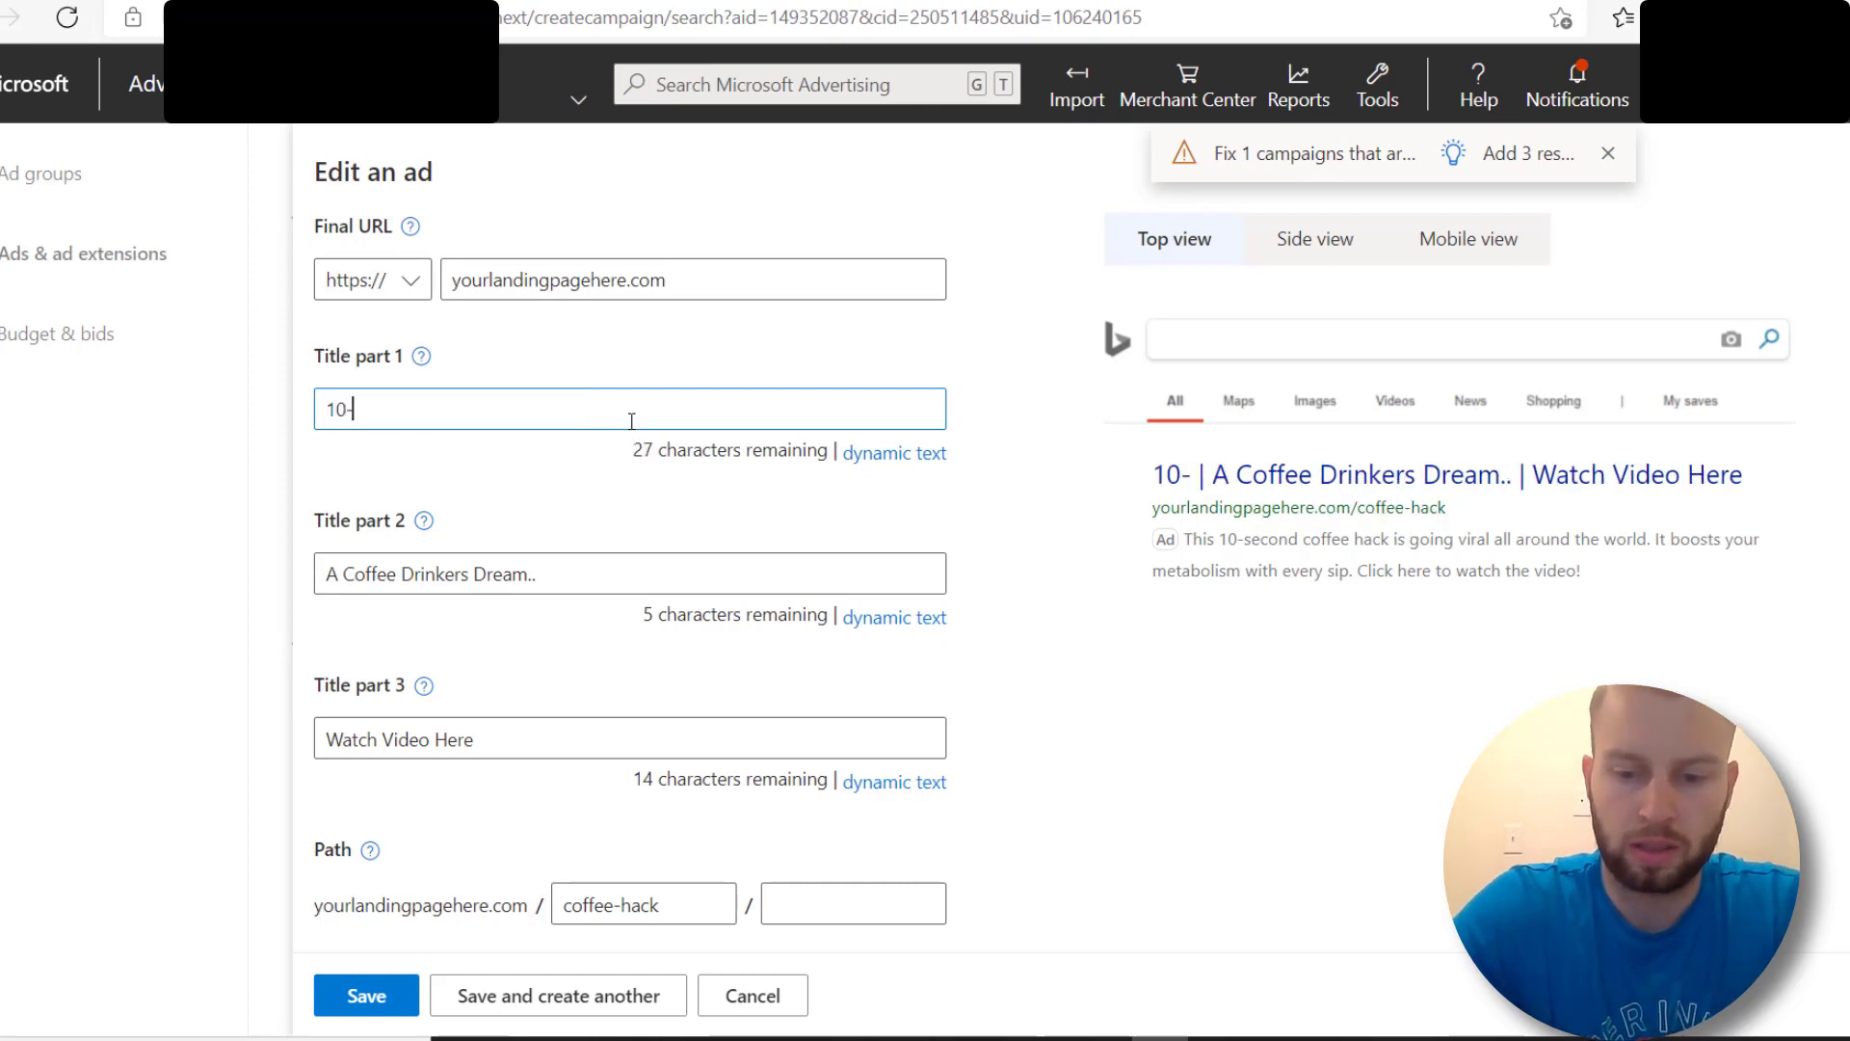
text(Second Coffee Hac)
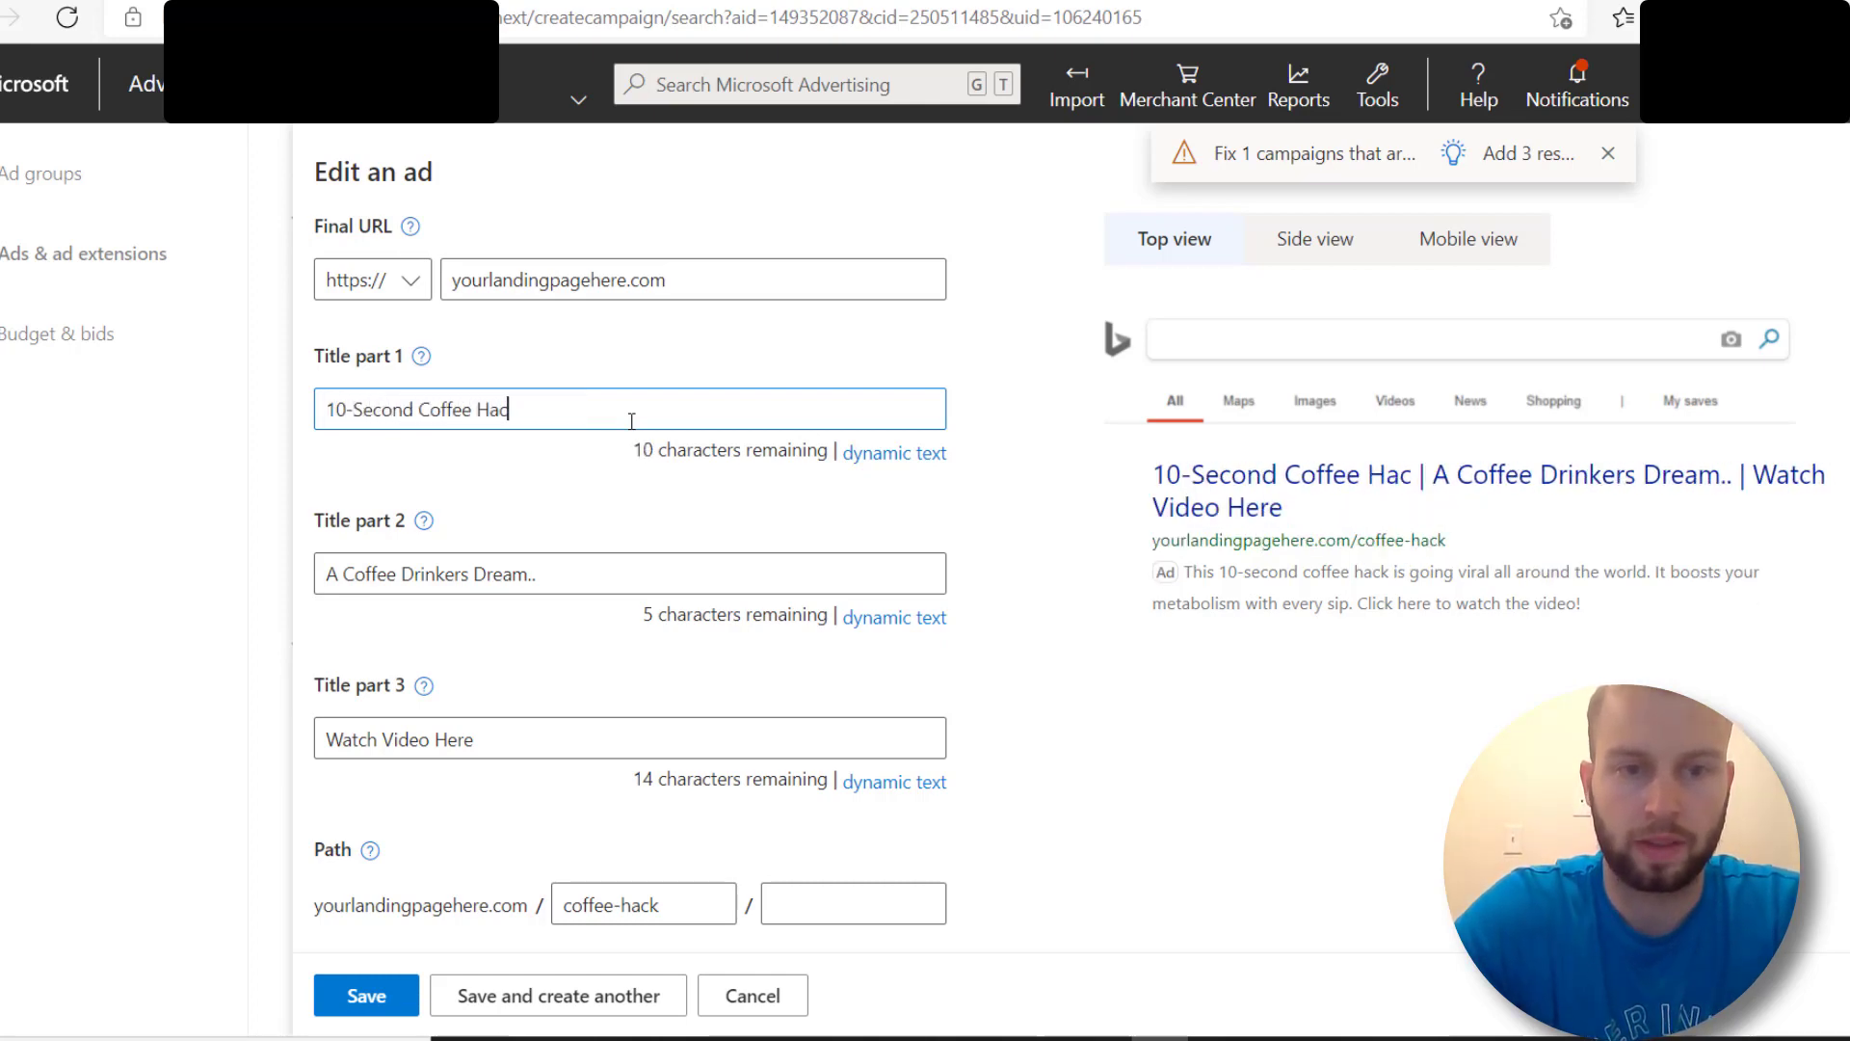
text(k Burns)
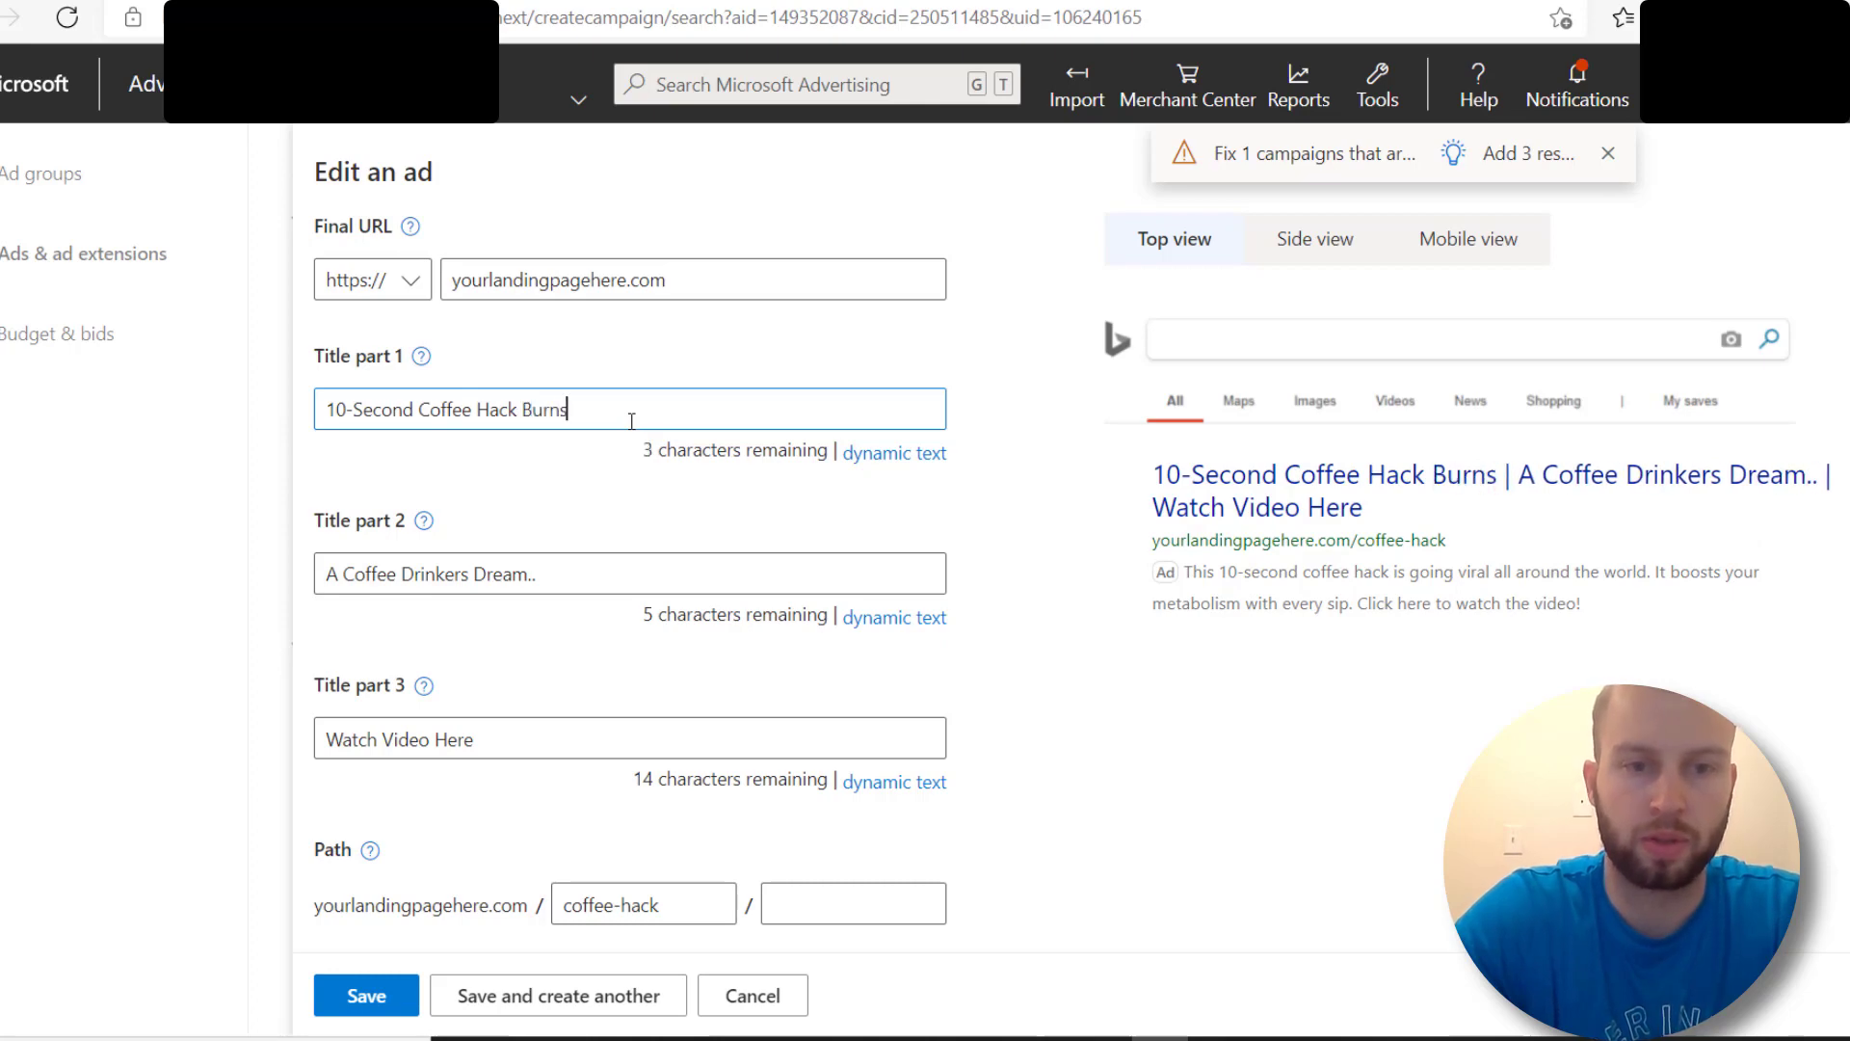
text( Fat)
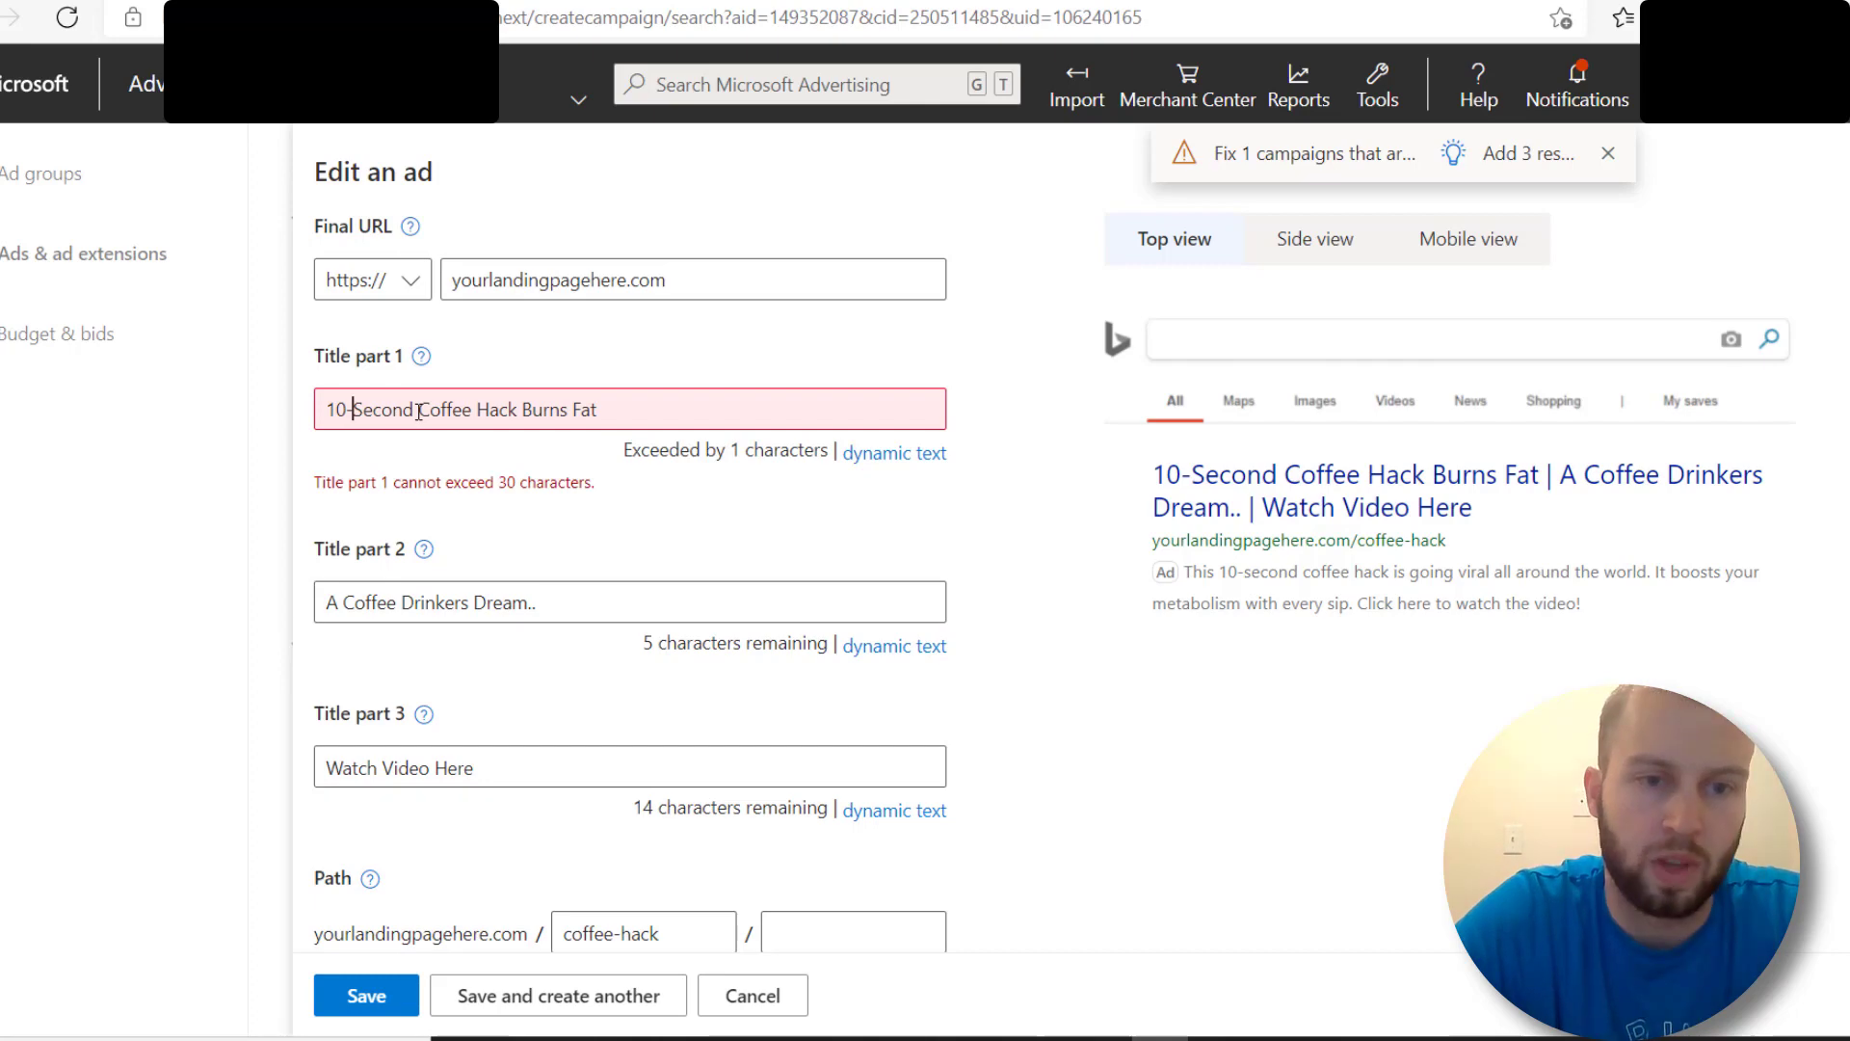
key(BackSpace)
key(BackSpace)
text(5)
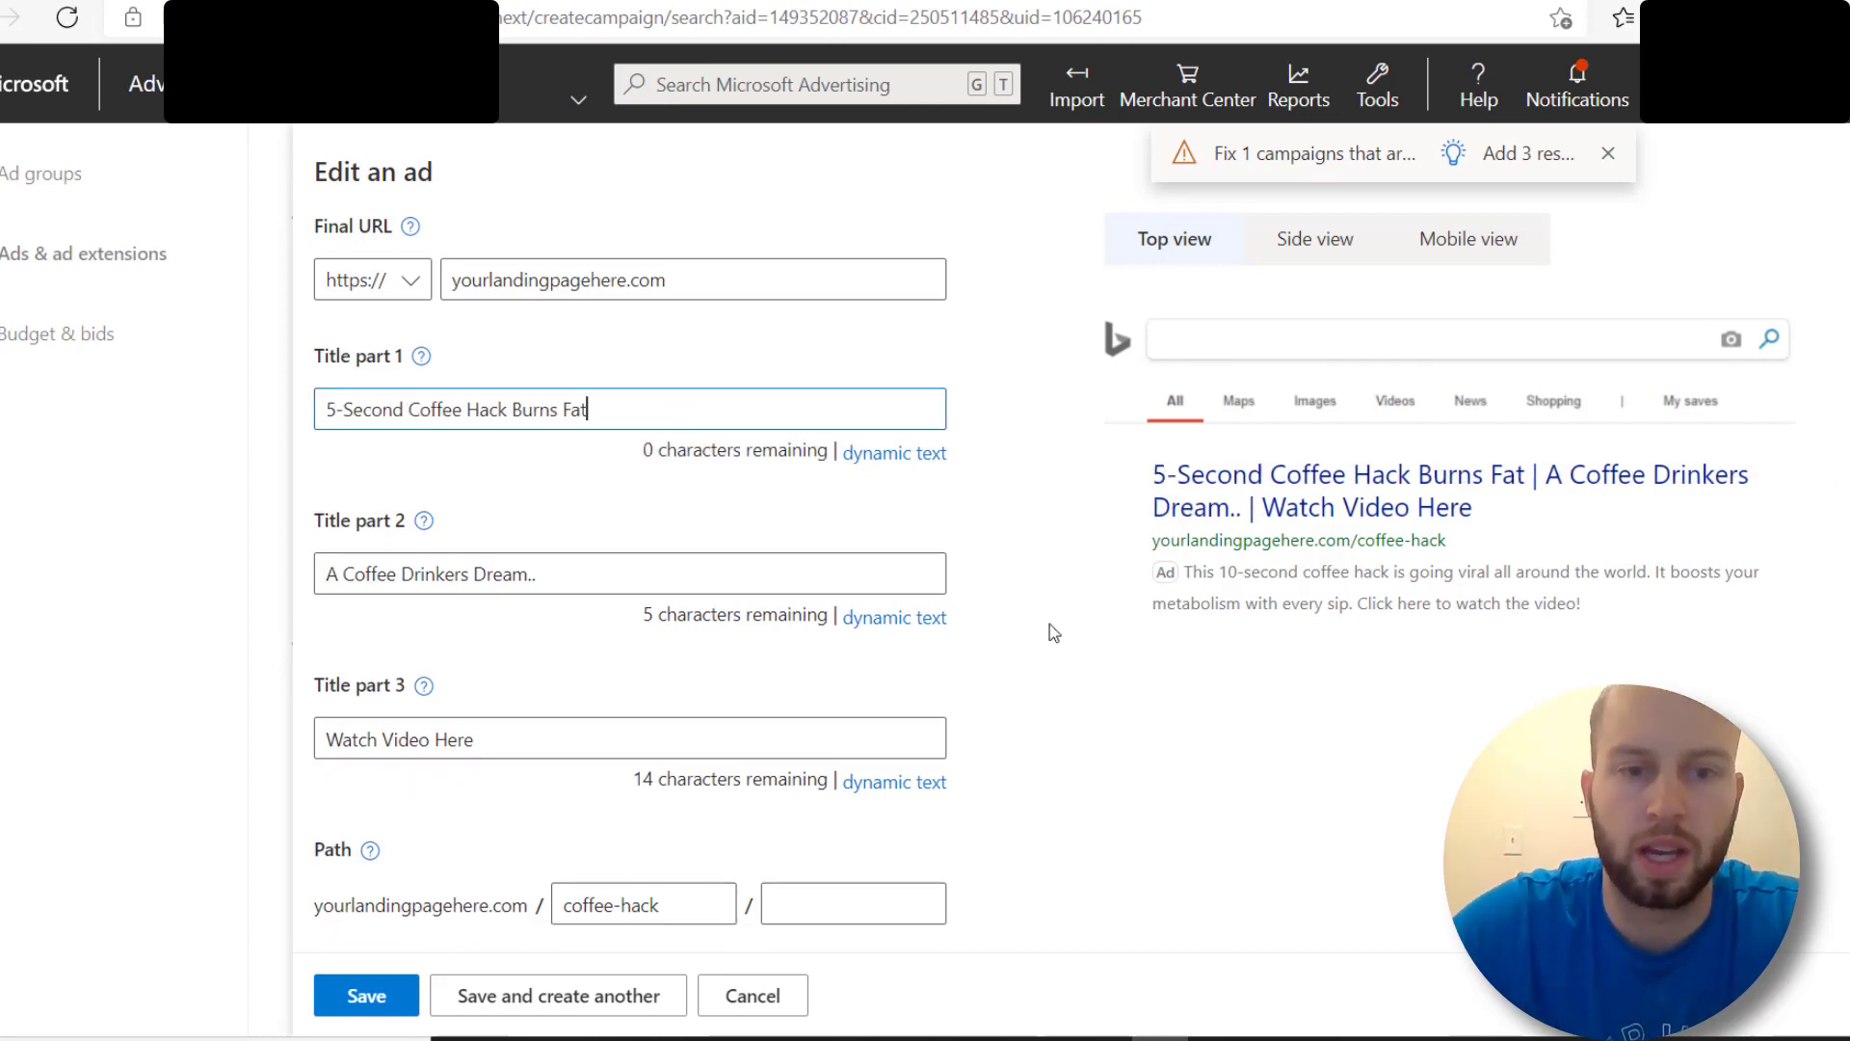
Step: Change ad text 1 of the copied ad to "This 5-second coffee hack is going viral all around the world." and save the ad
scroll(1083, 732, down, 3)
click(382, 703)
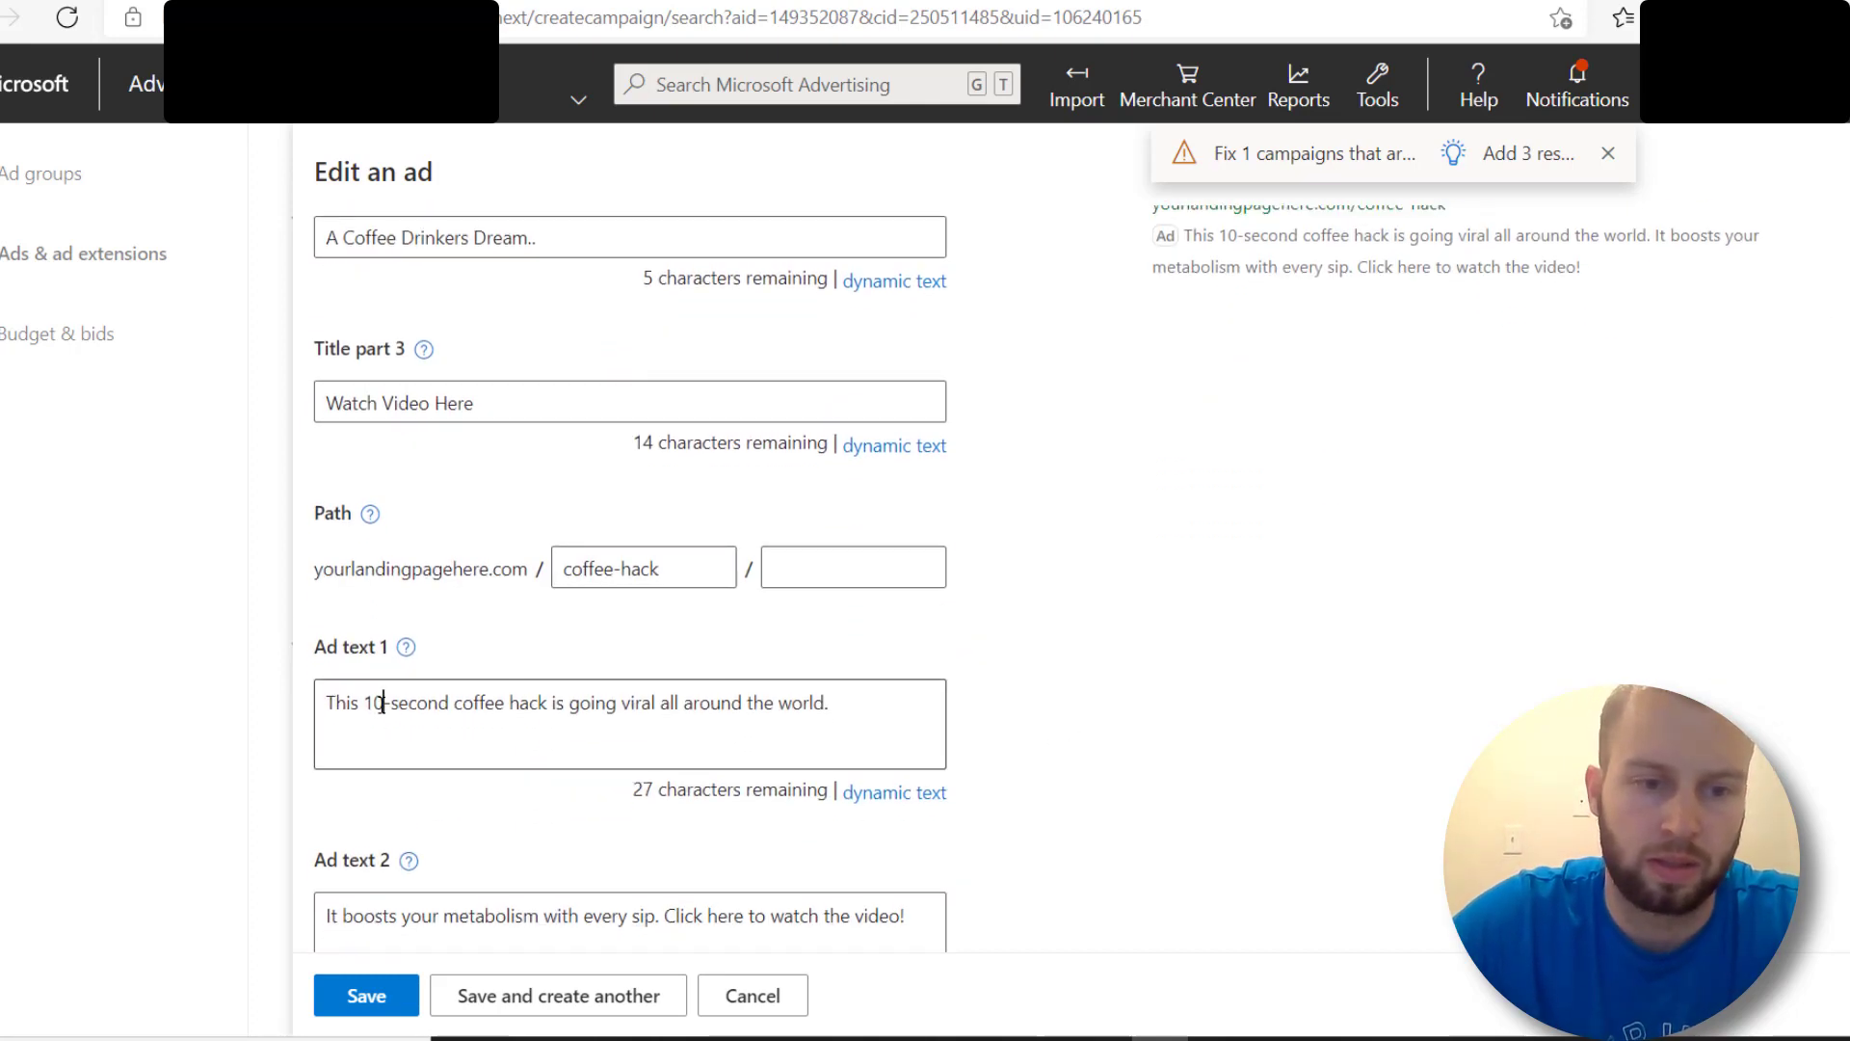
text(5)
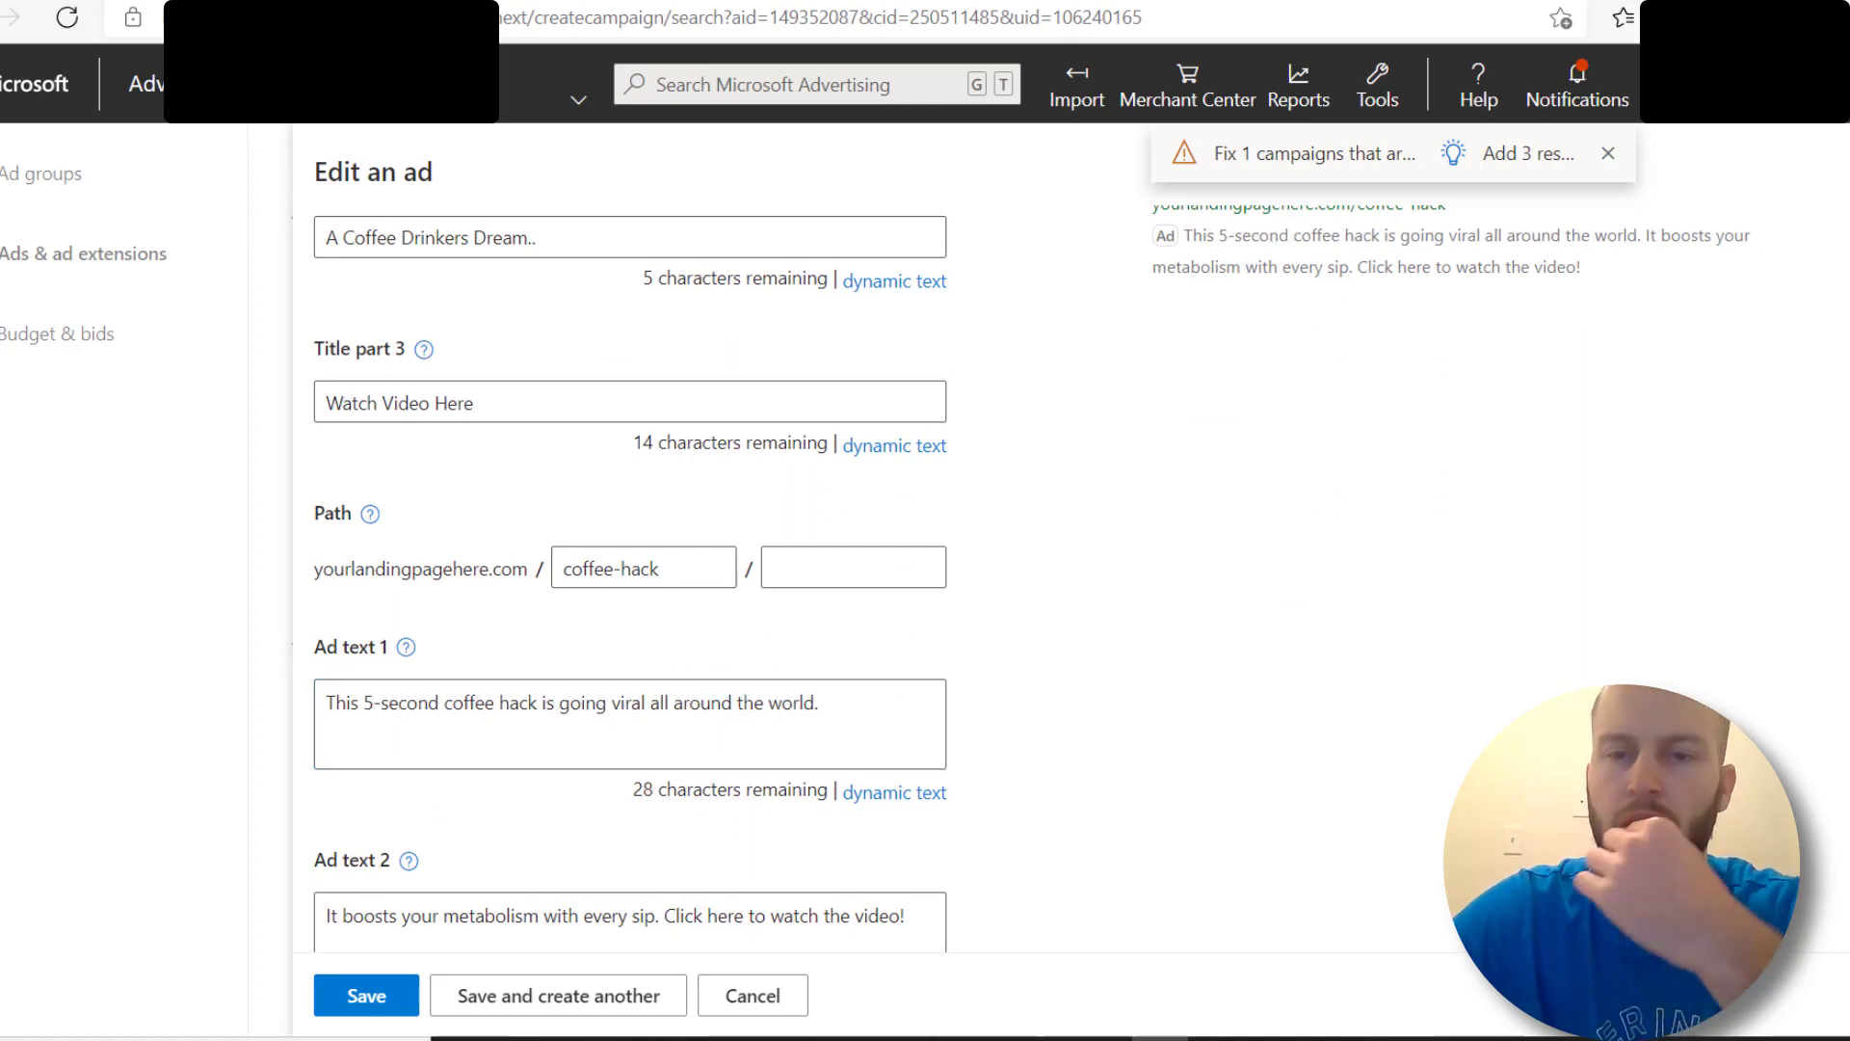
scroll(1442, 556, down, 1)
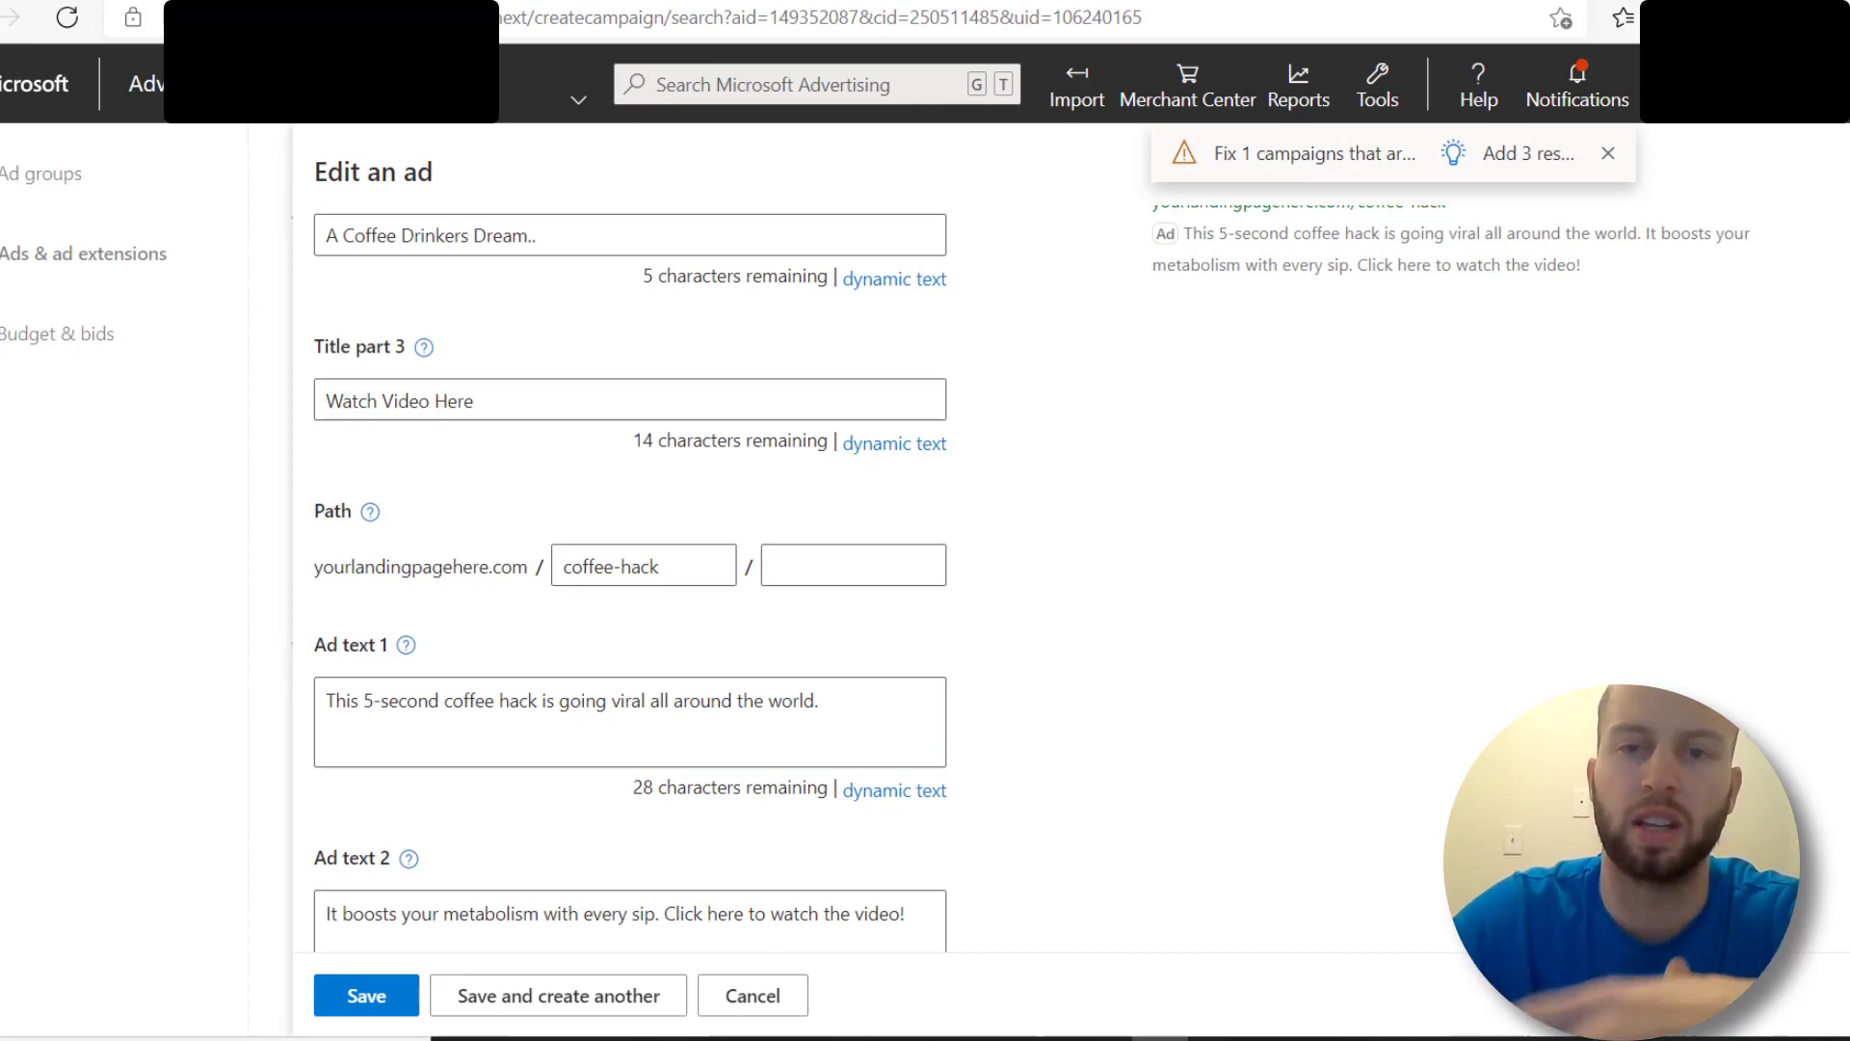
scroll(1412, 524, down, 1)
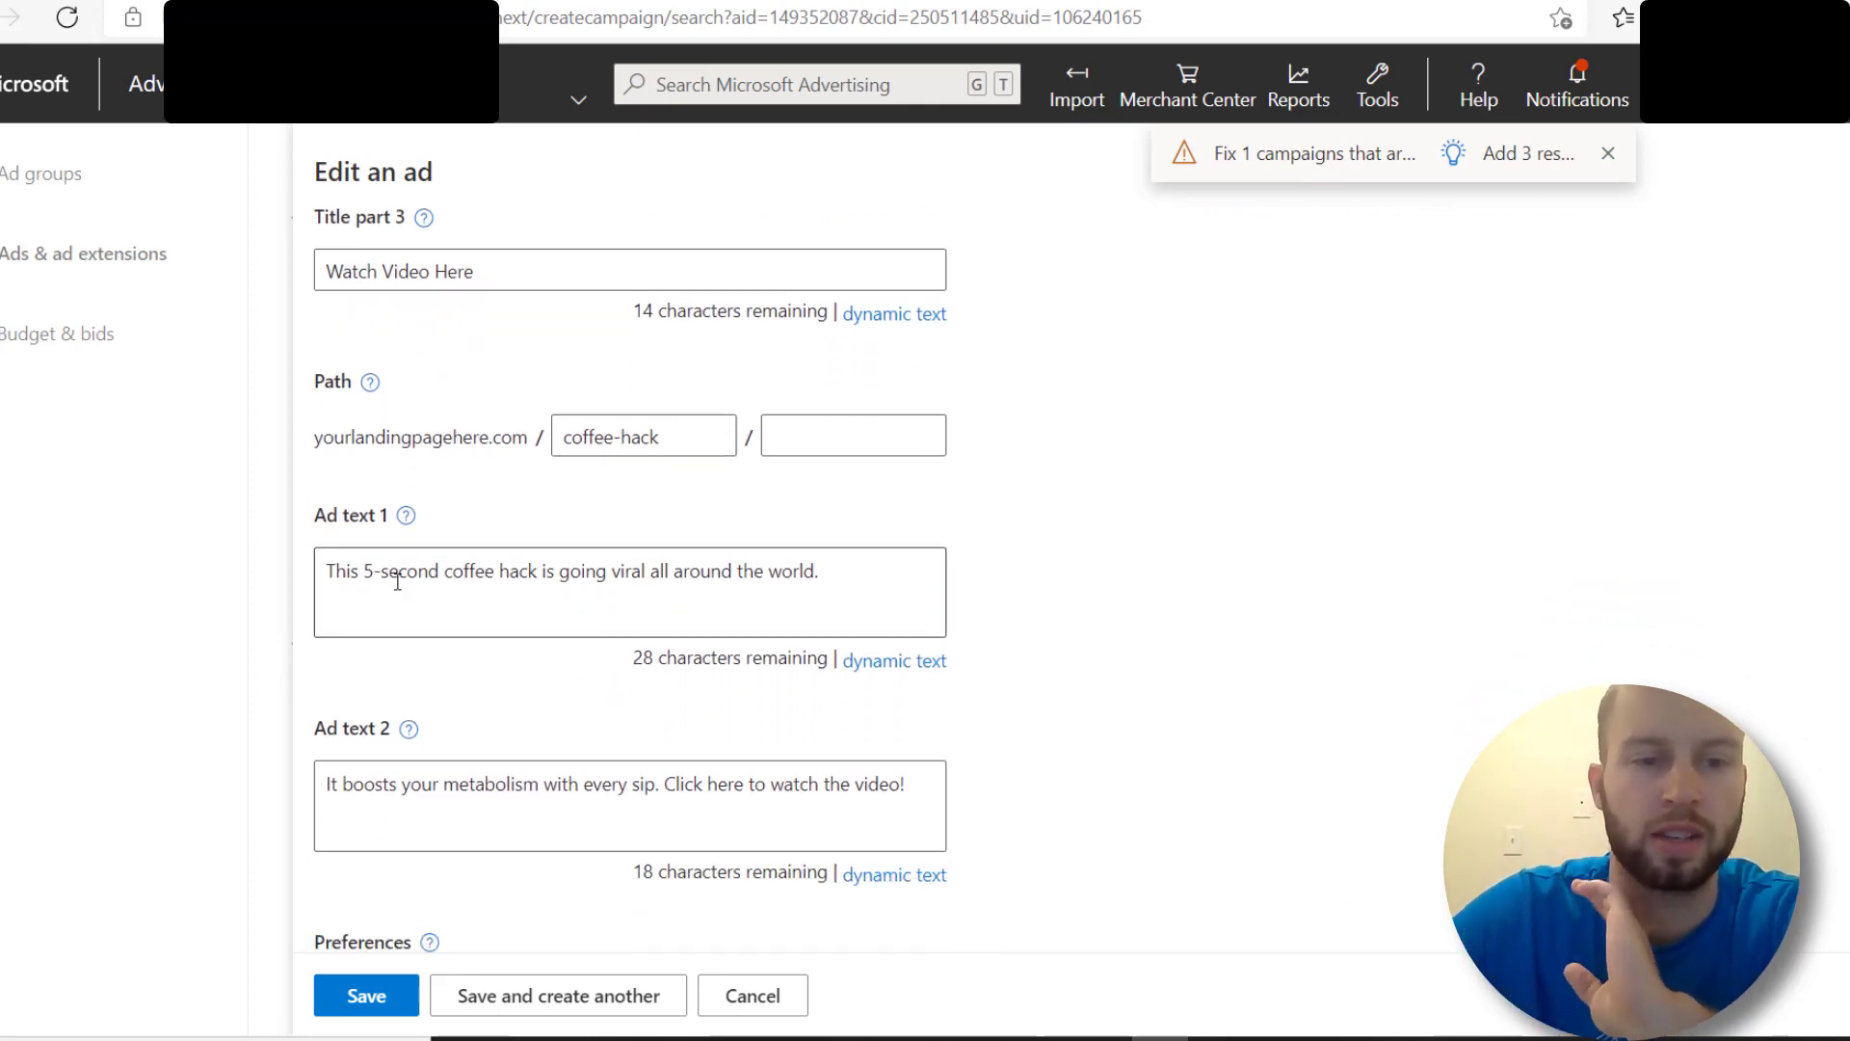
drag(355, 582, 399, 580)
click(1446, 570)
scroll(1448, 582, down, 1)
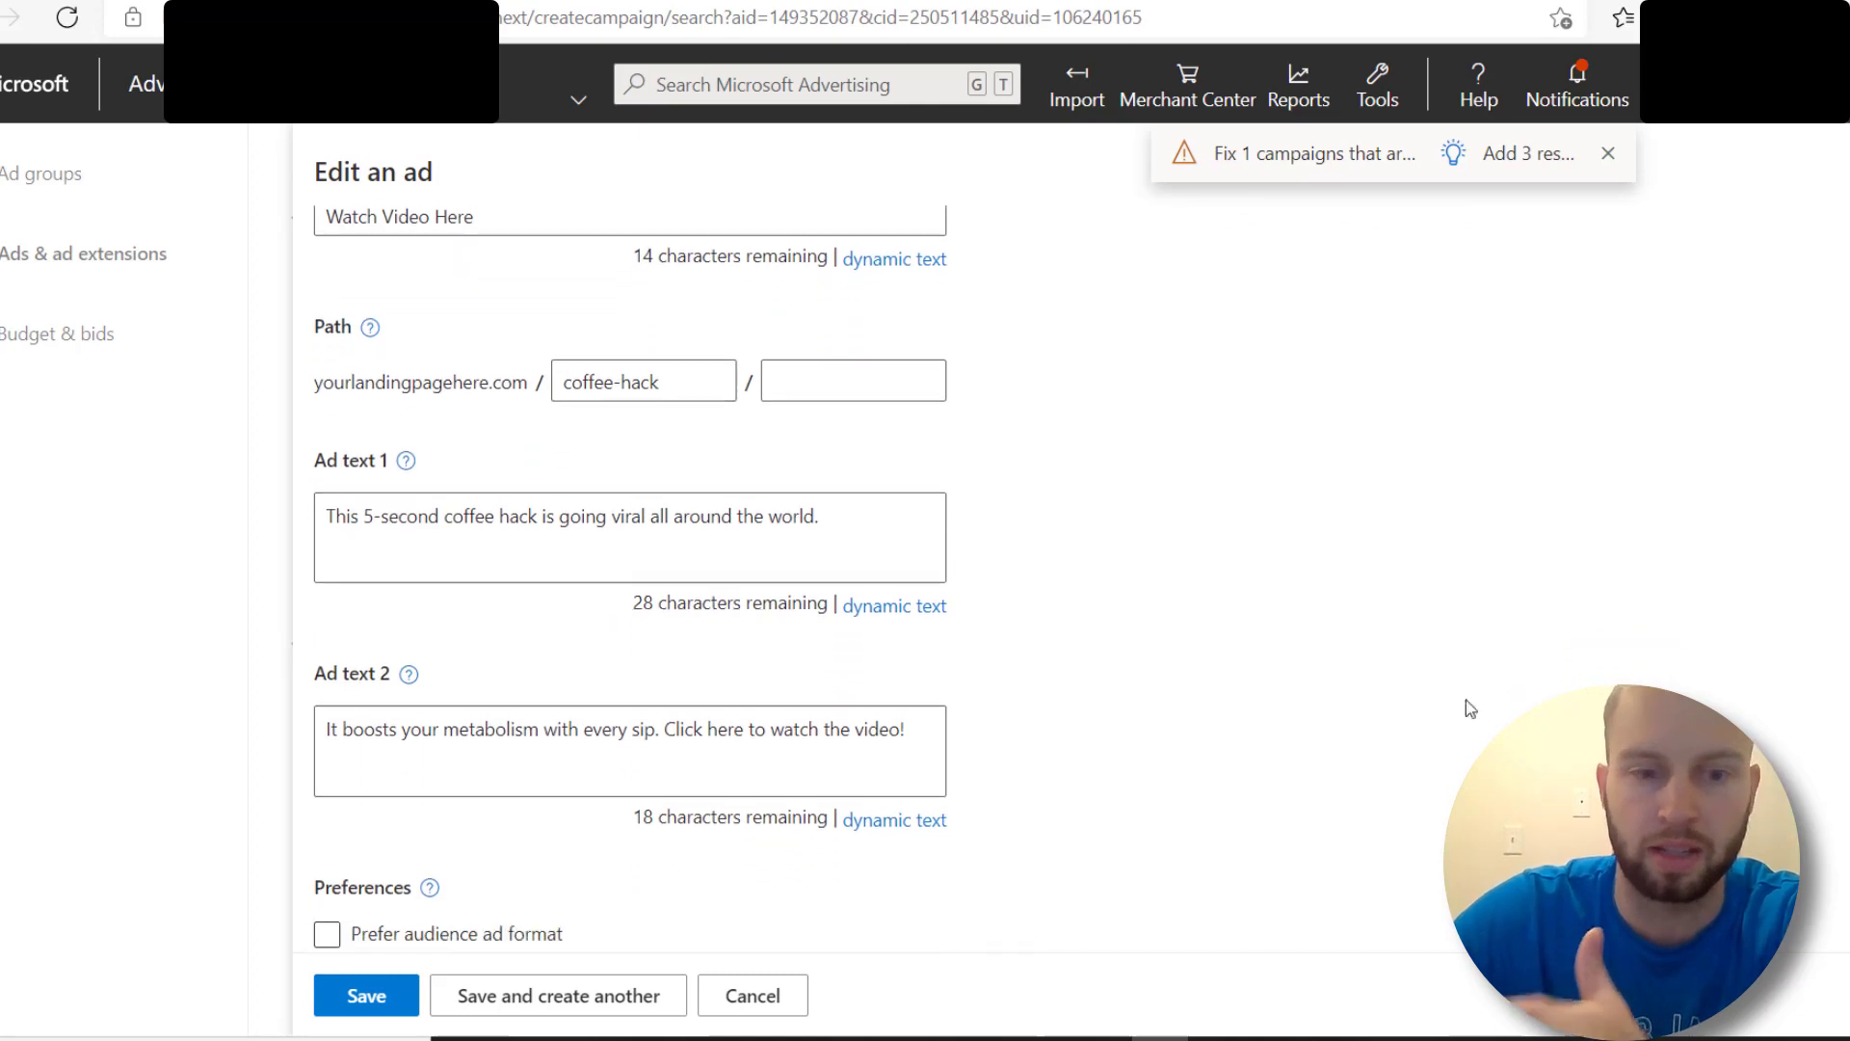
click(383, 1000)
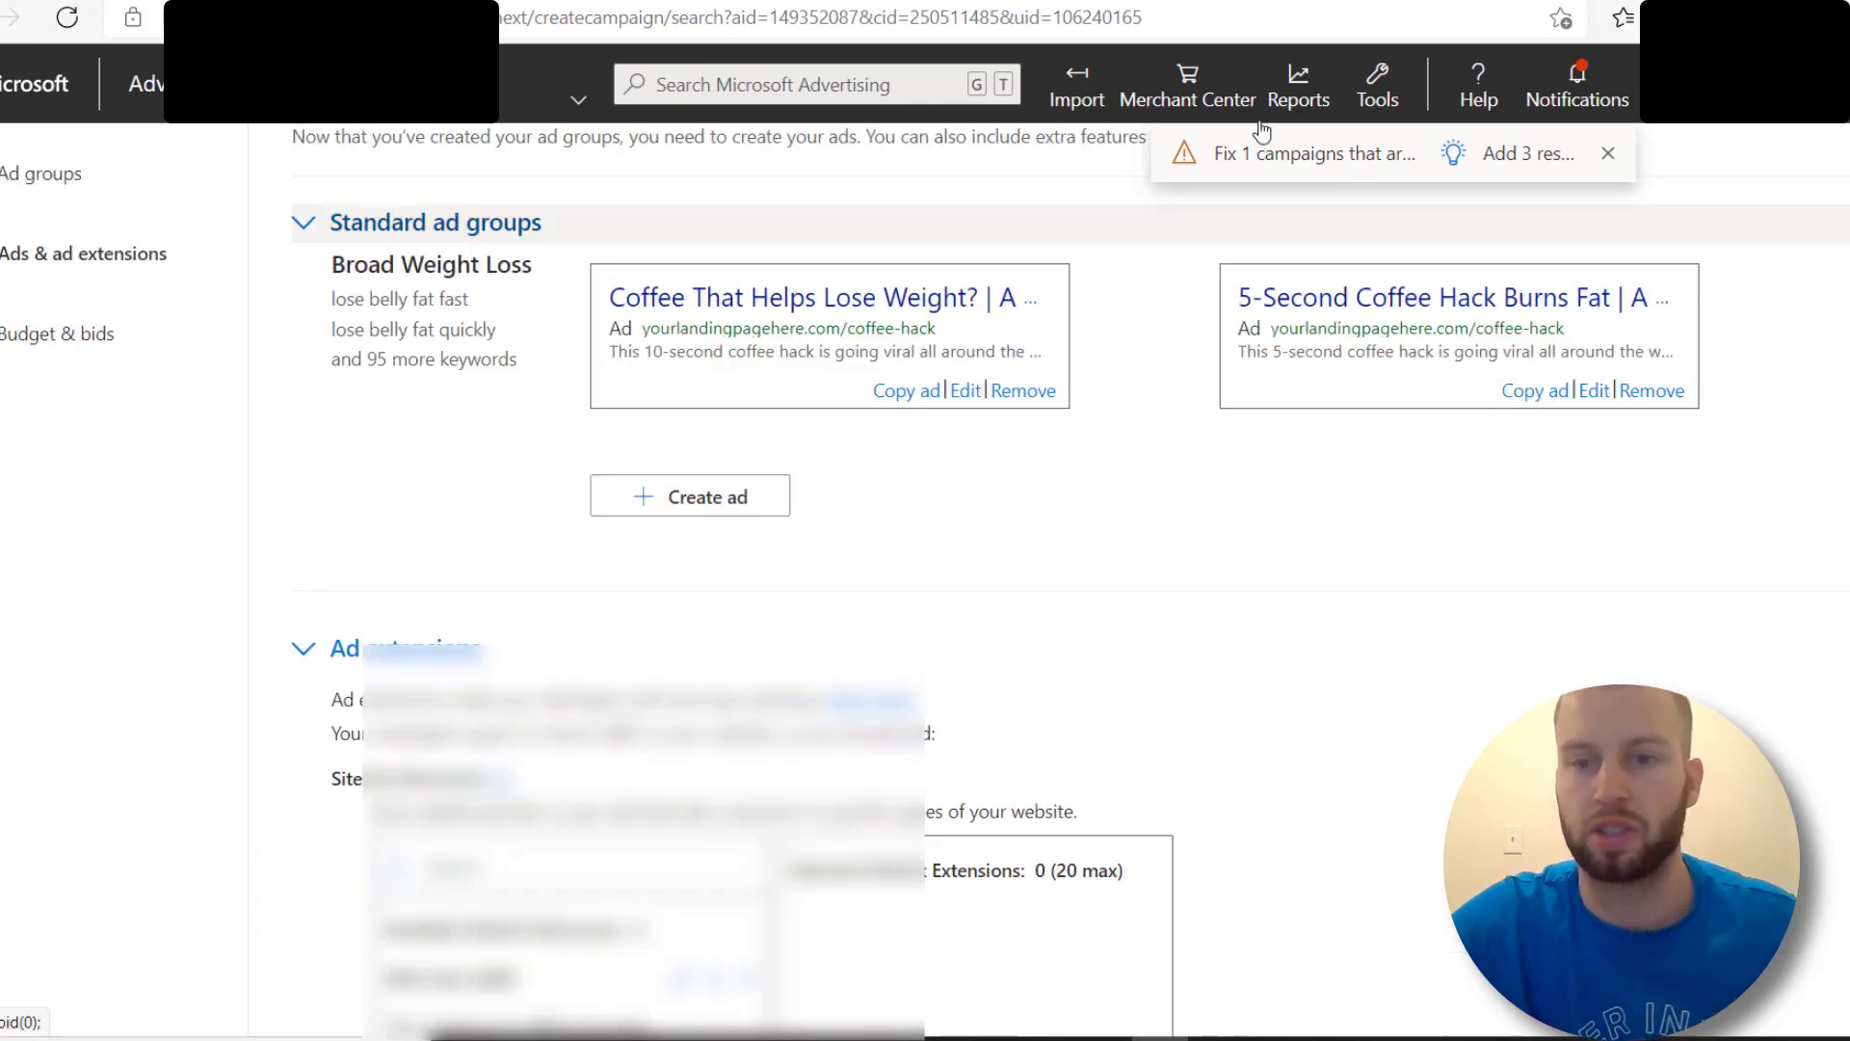
Step: Look through the available ad extensions without adding any, and save to continue to the budget and bids step
scroll(1689, 456, down, 1)
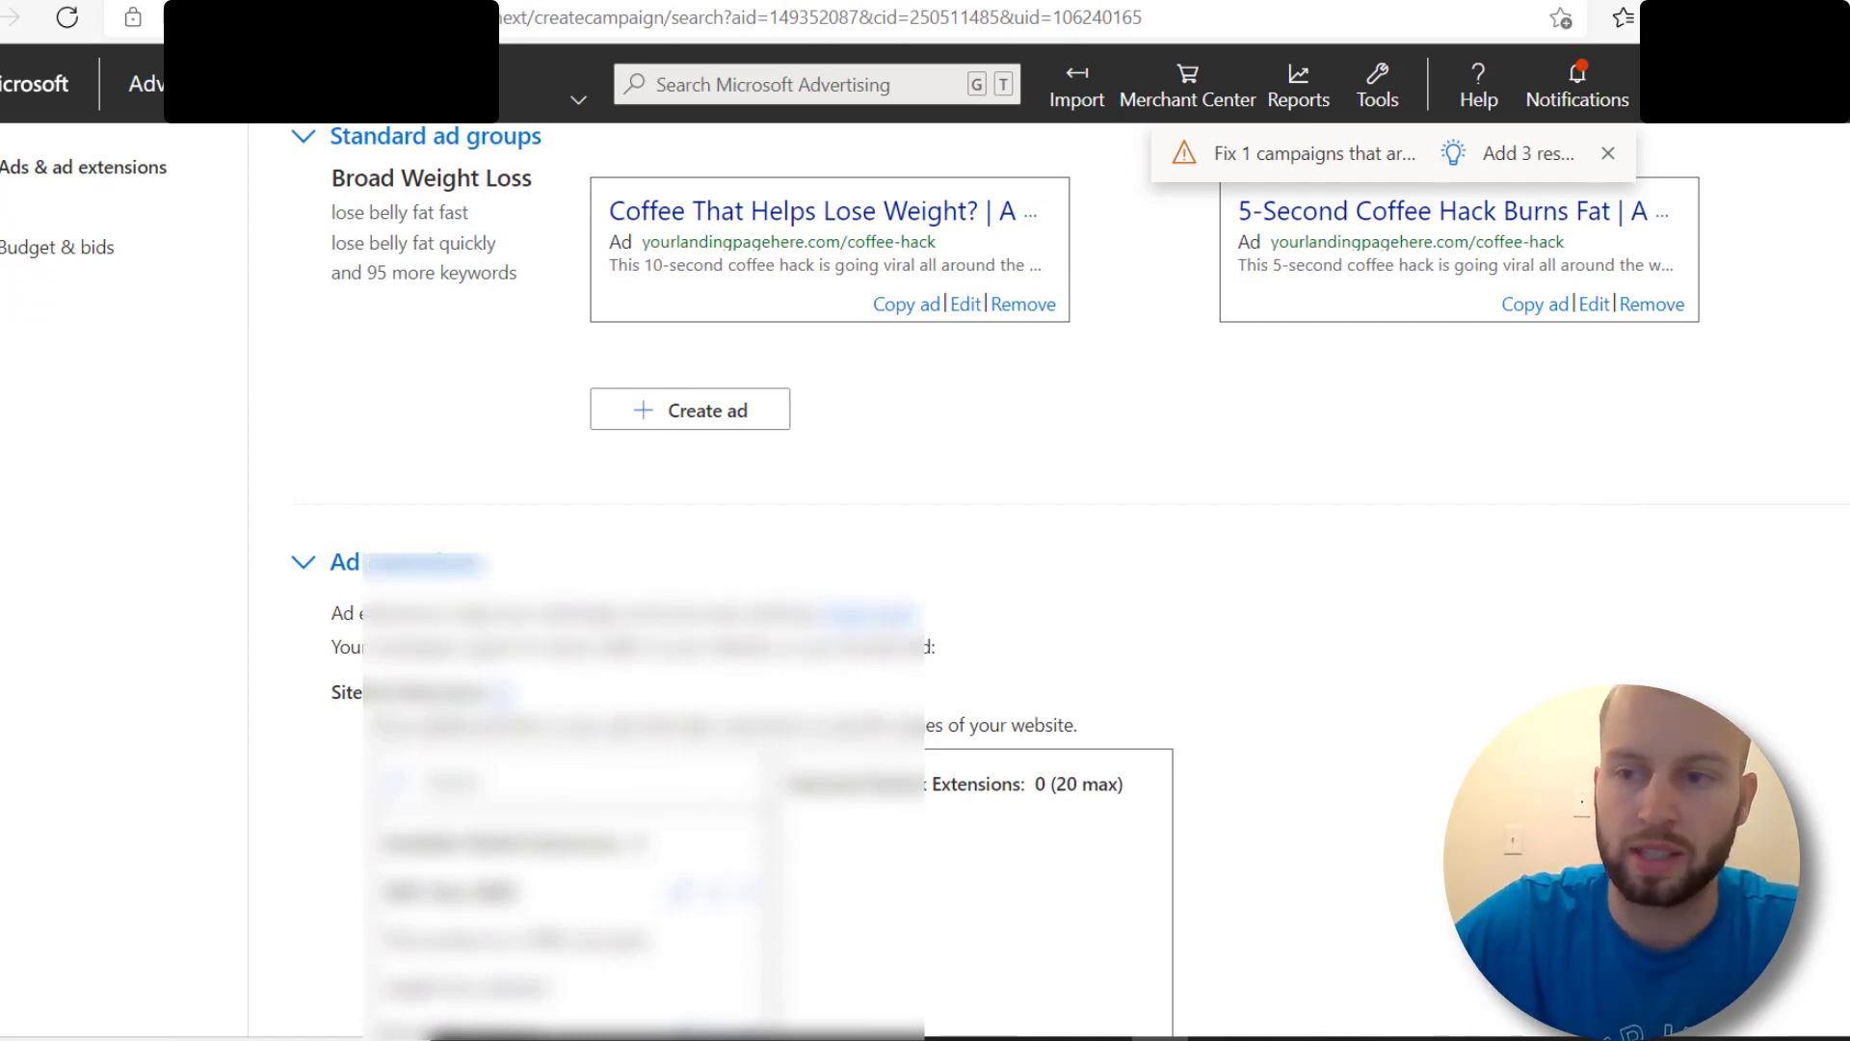
scroll(338, 597, down, 6)
scroll(751, 598, down, 5)
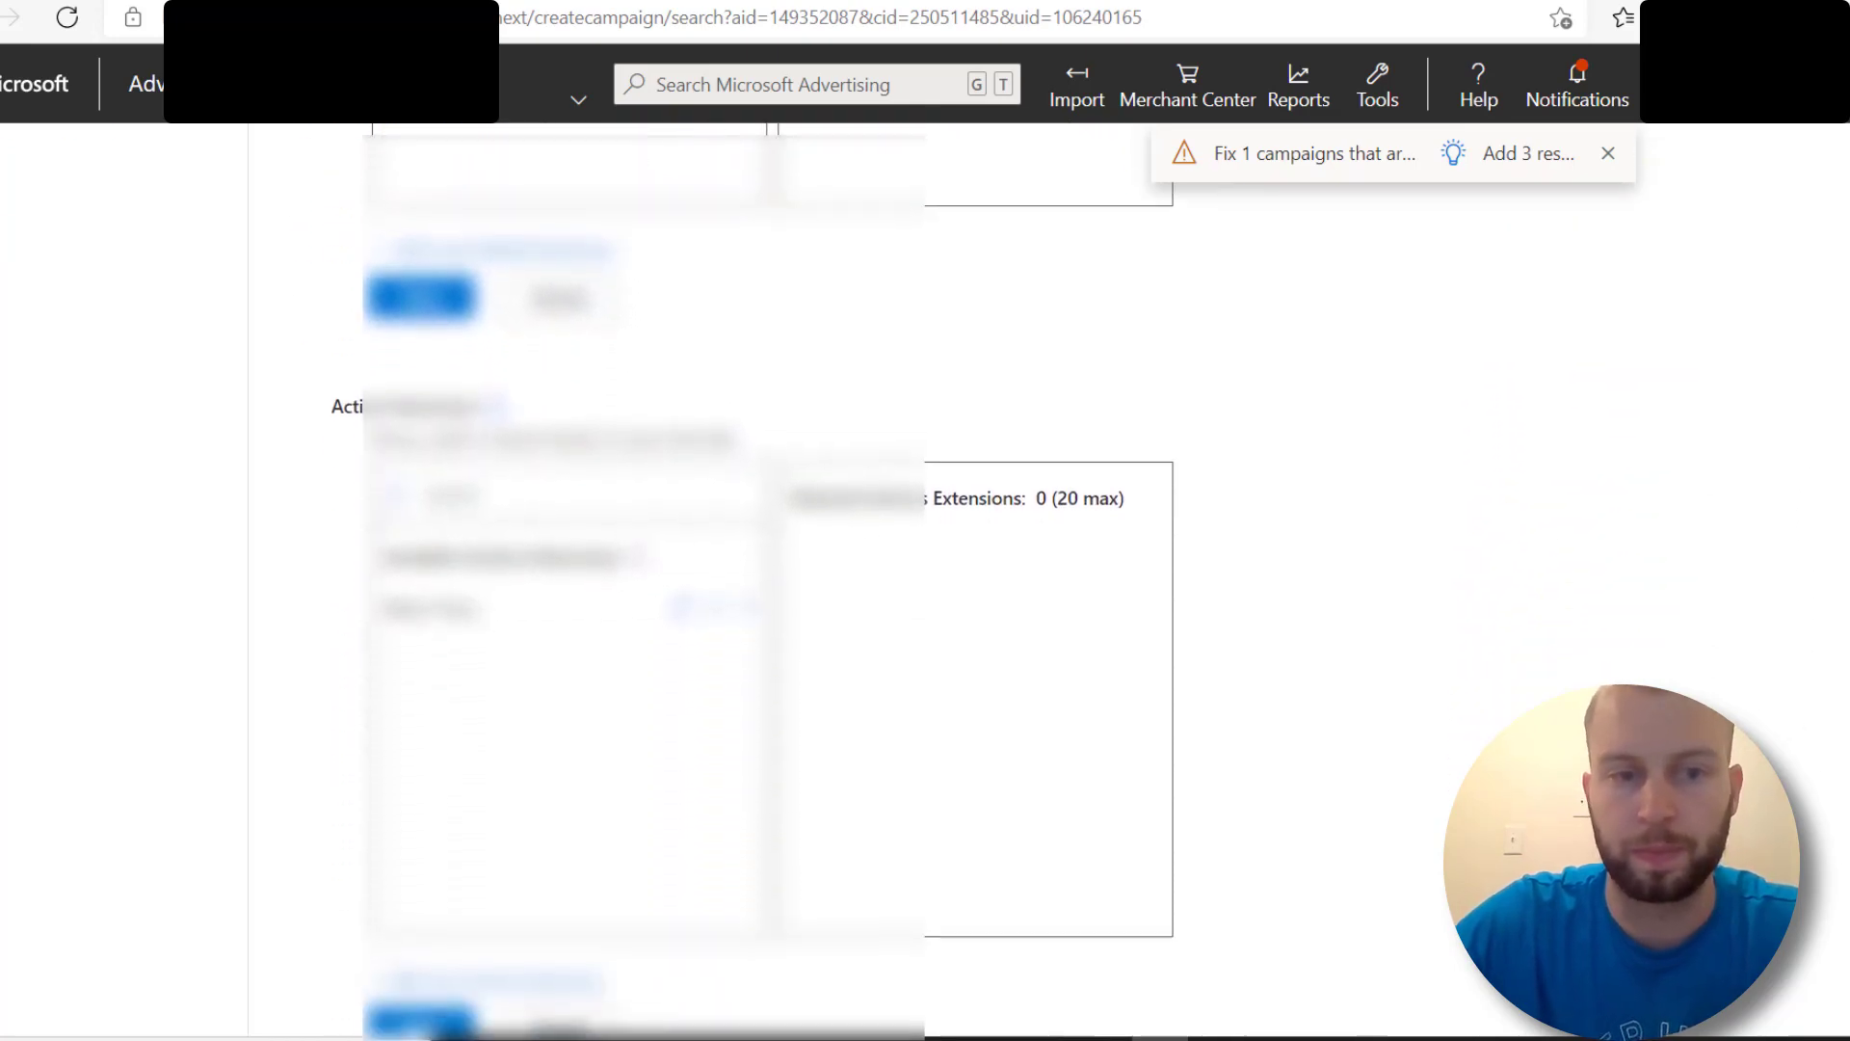
scroll(846, 528, down, 1)
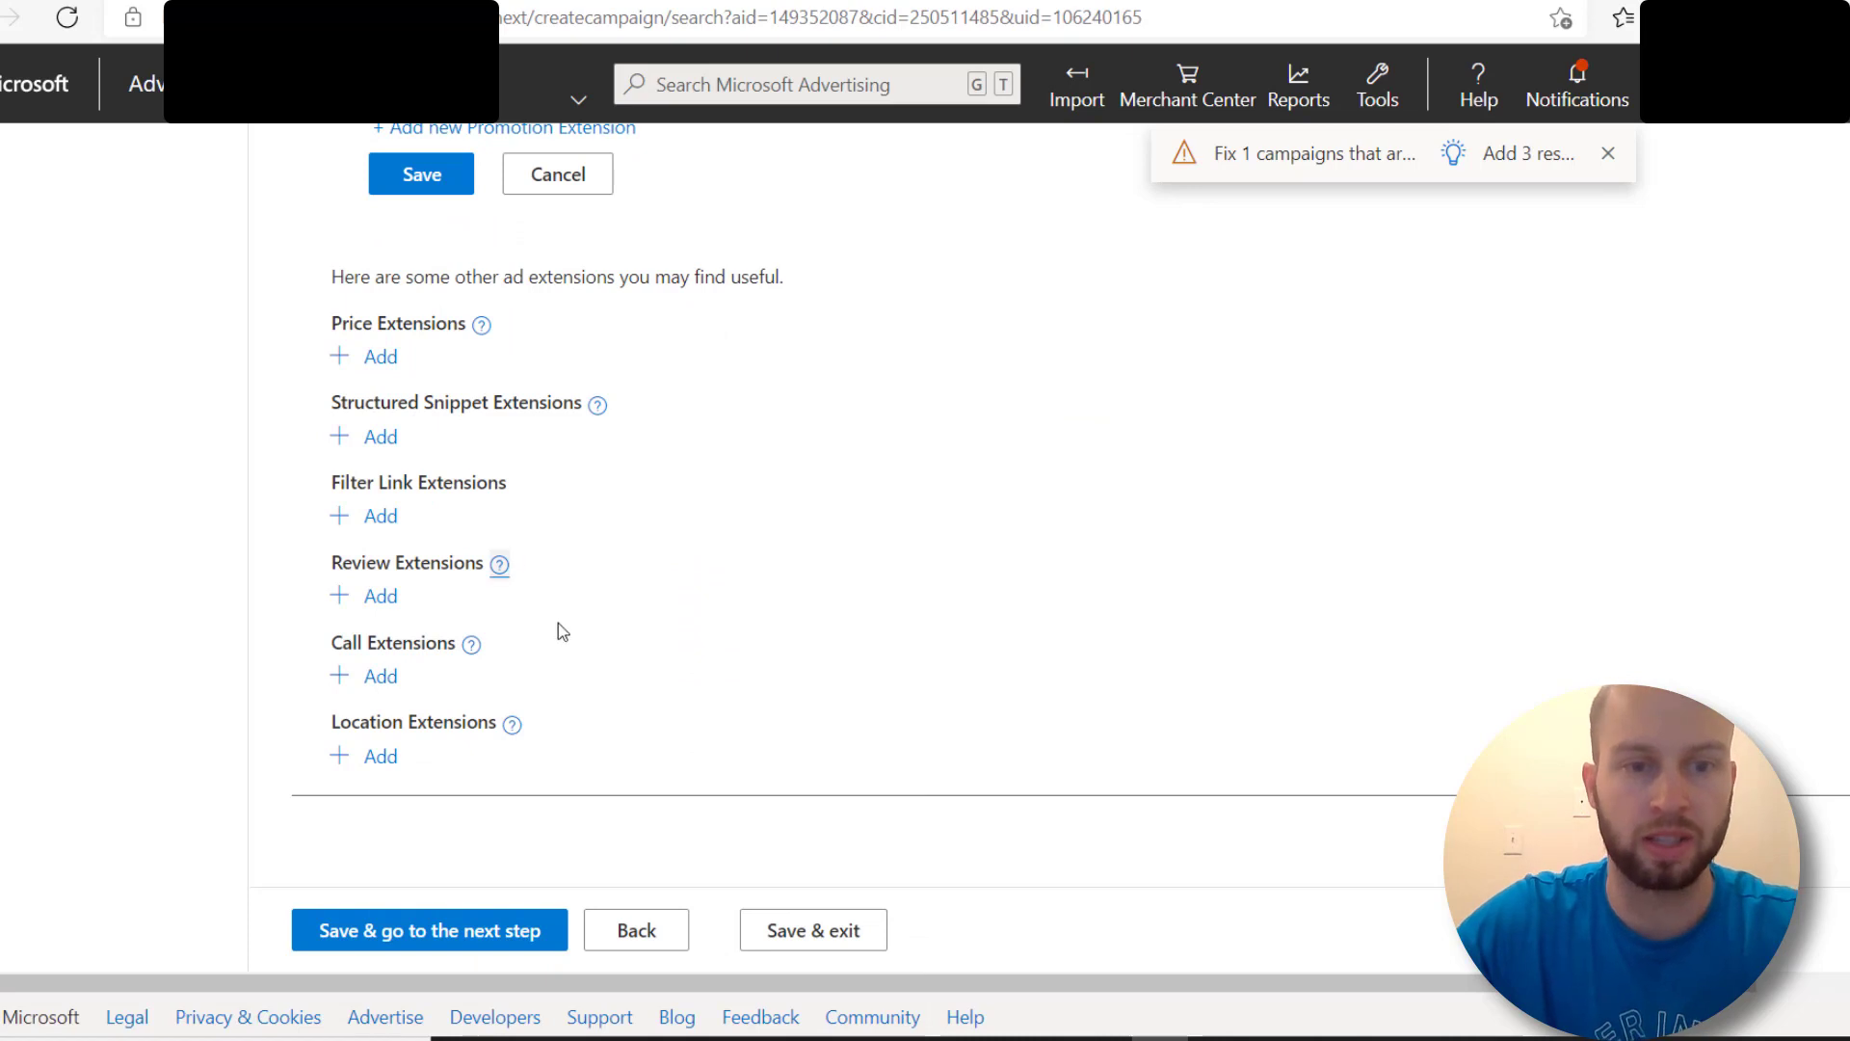
click(482, 322)
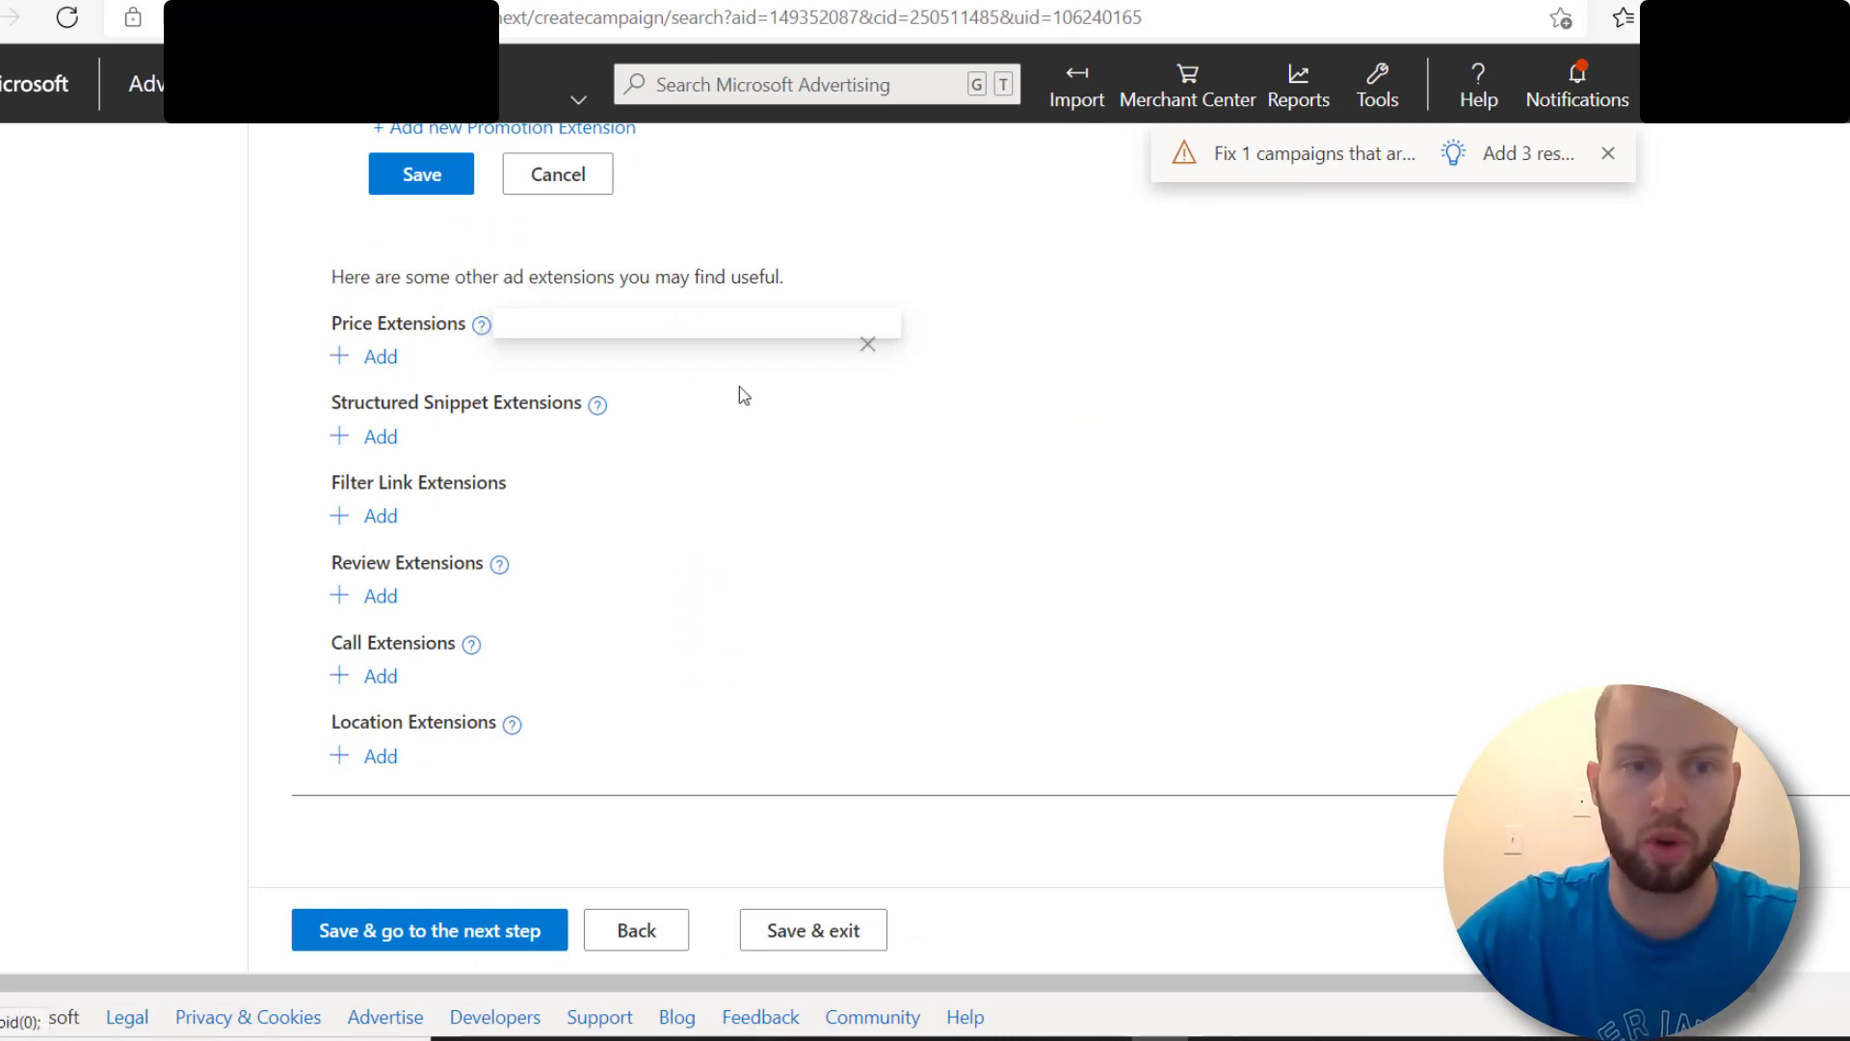
click(1221, 390)
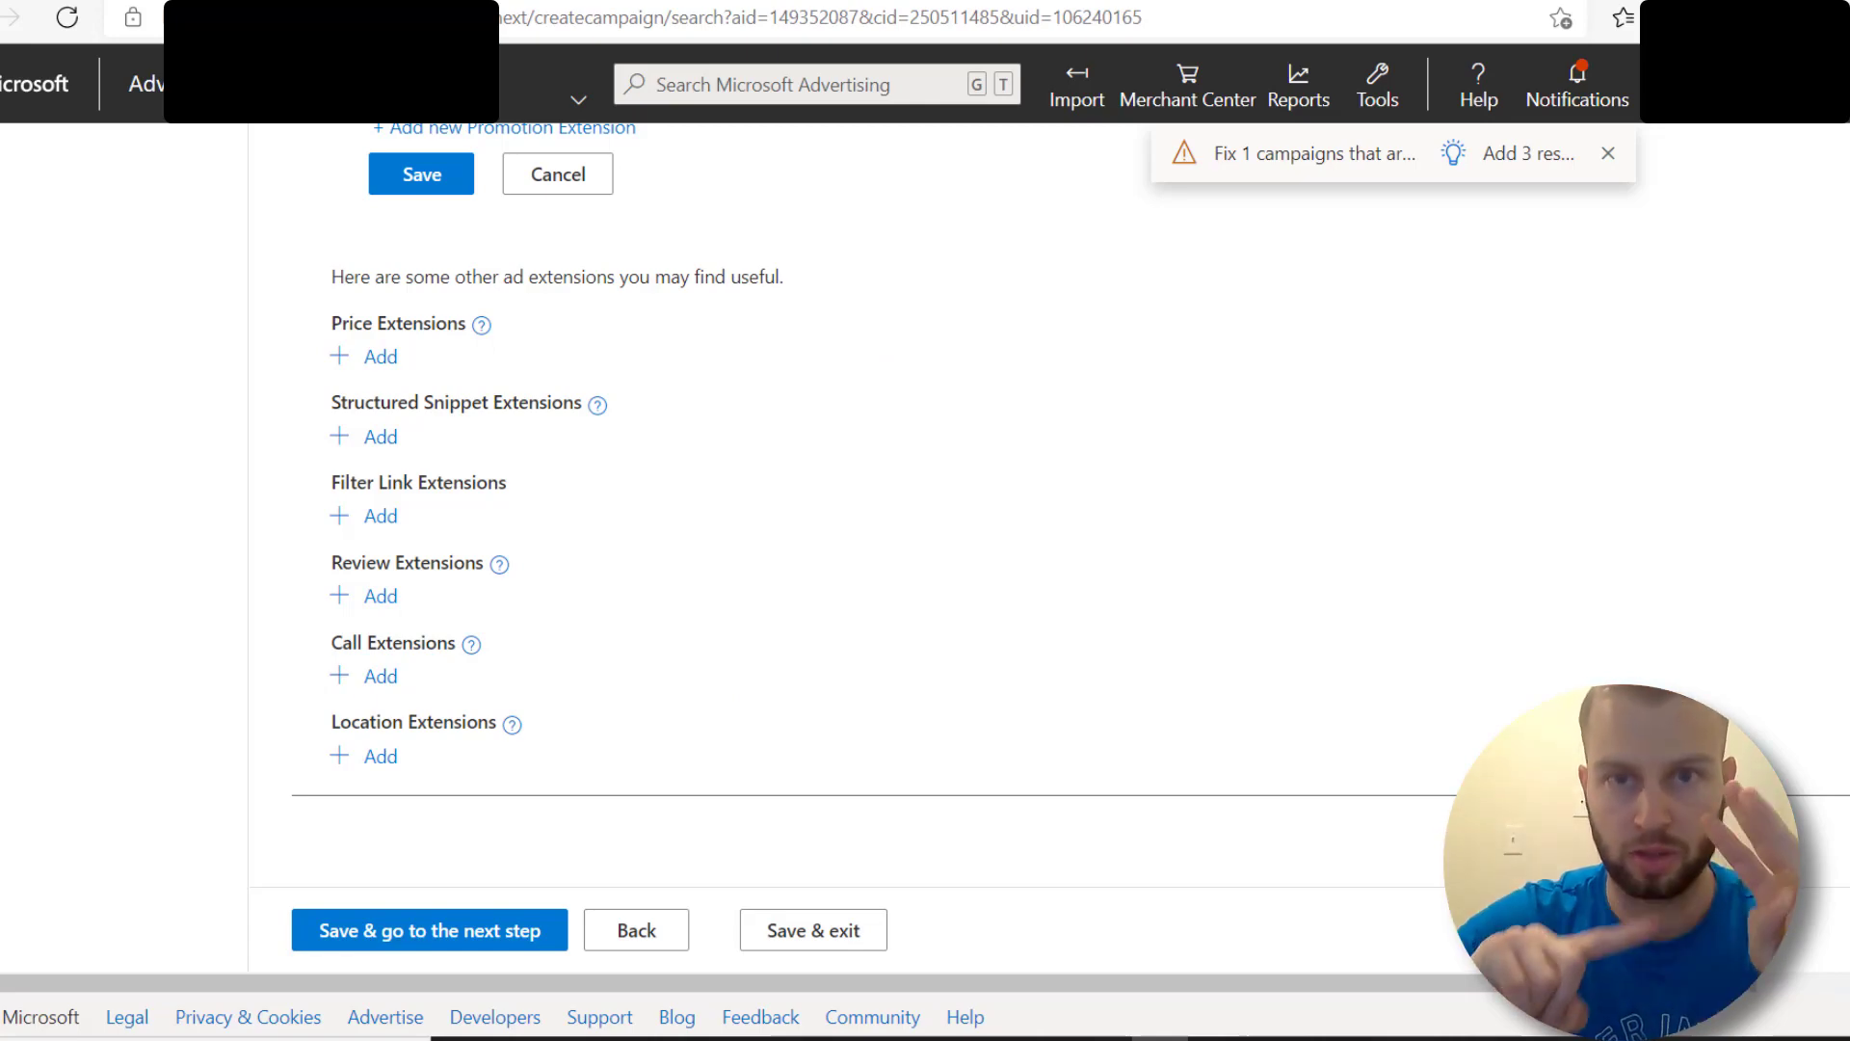
click(381, 928)
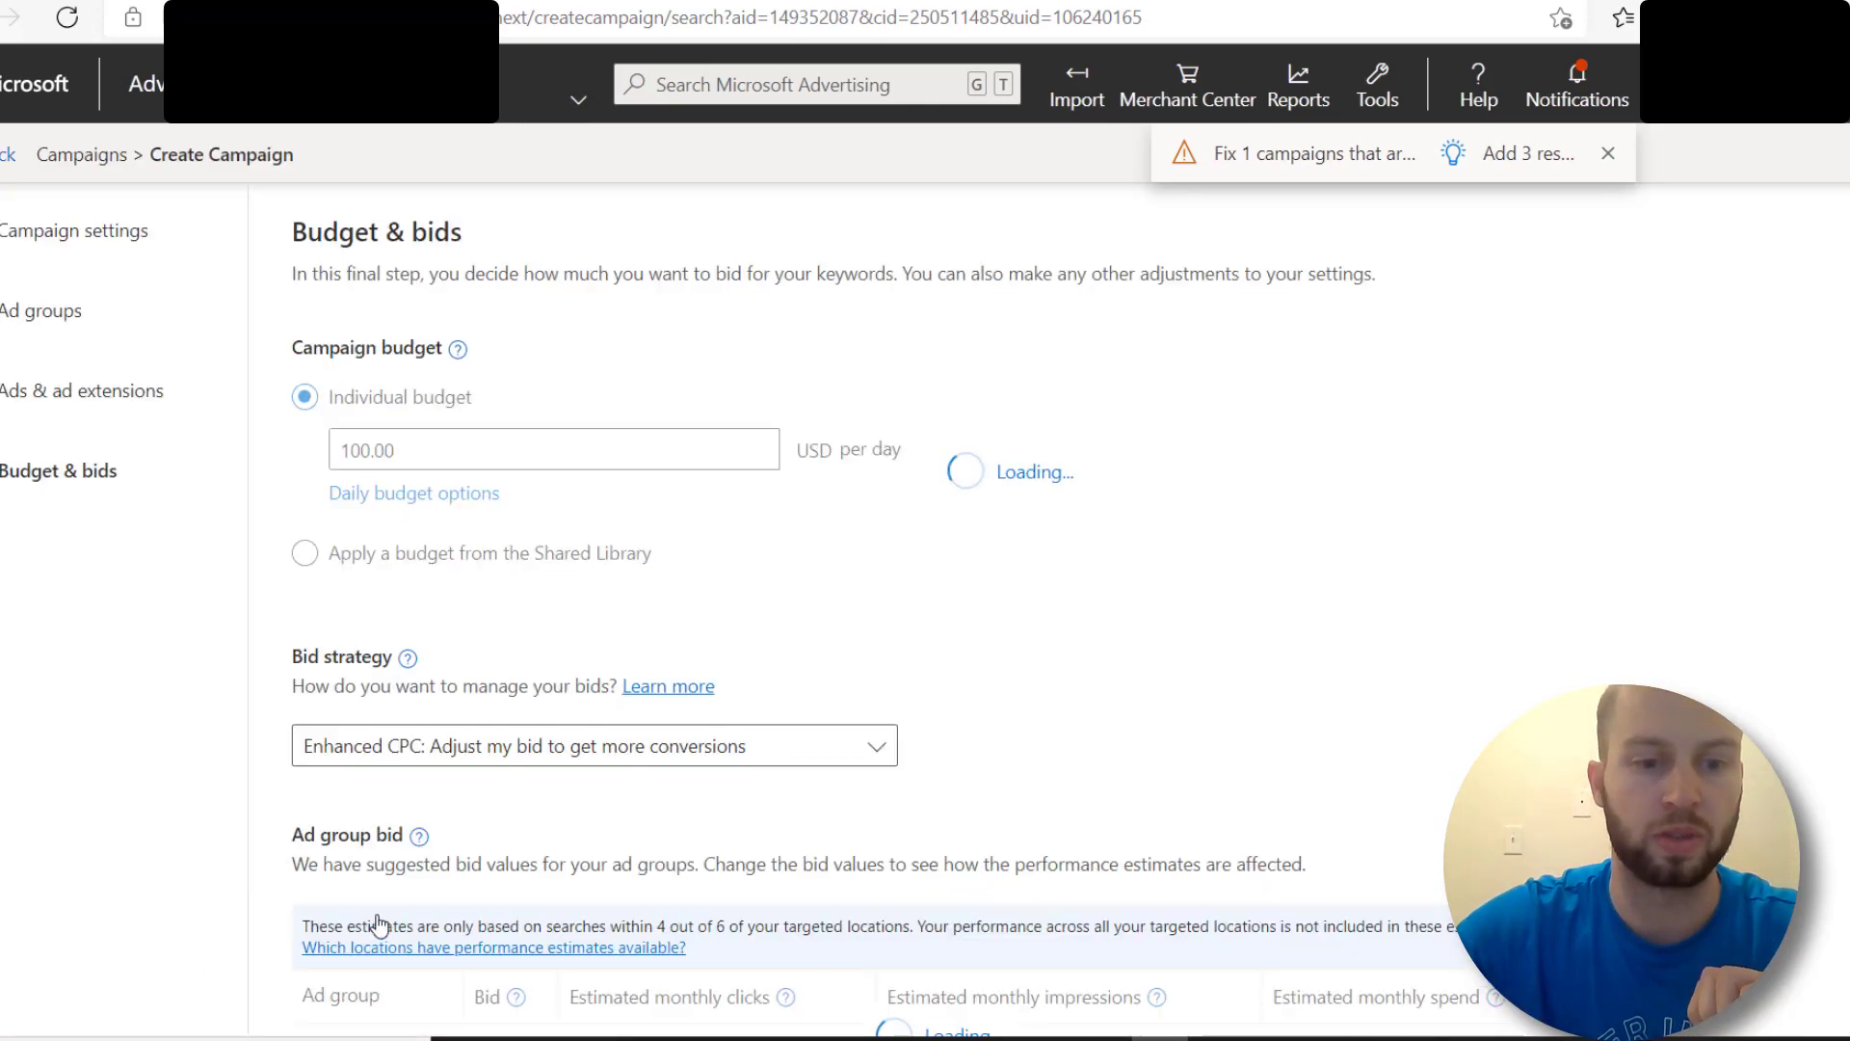
Step: Check the bid strategy options, keep Enhanced CPC, and set the Broad Weight Loss ad group bid to 0.45 USD
scroll(1399, 578, down, 3)
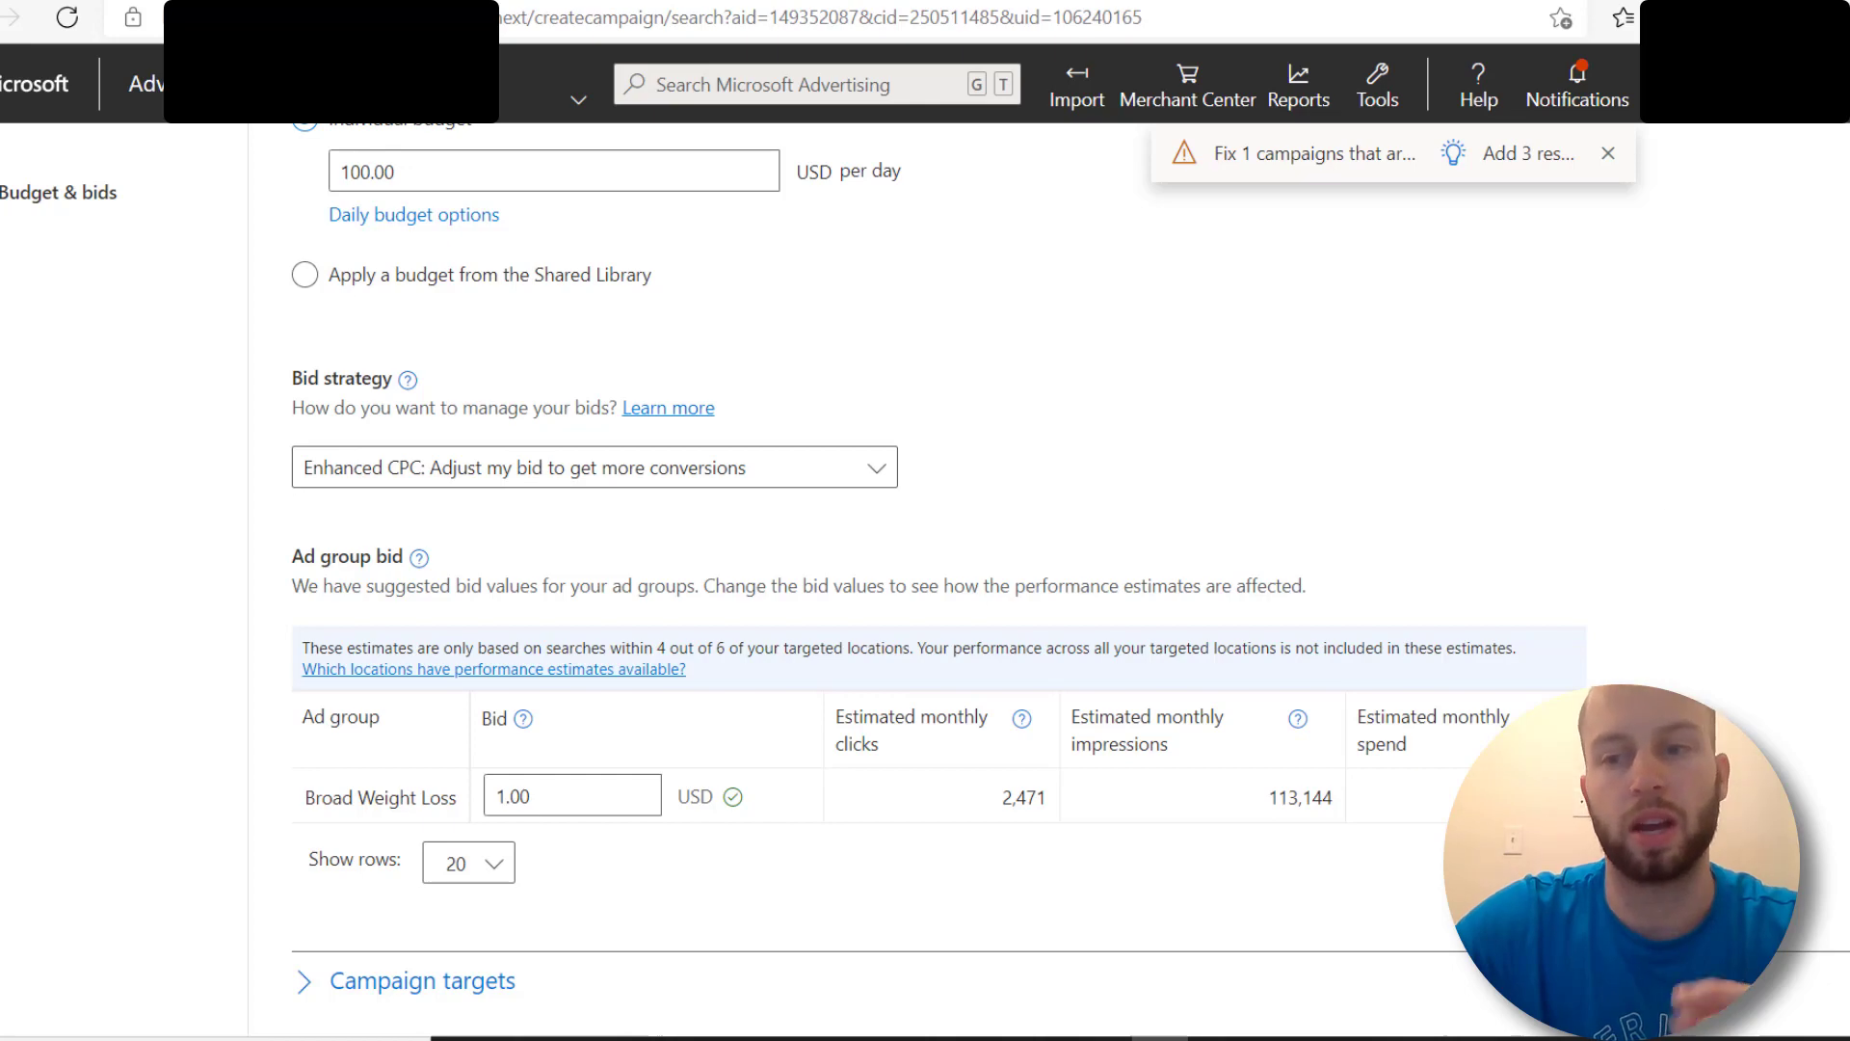
scroll(1405, 526, down, 1)
click(573, 388)
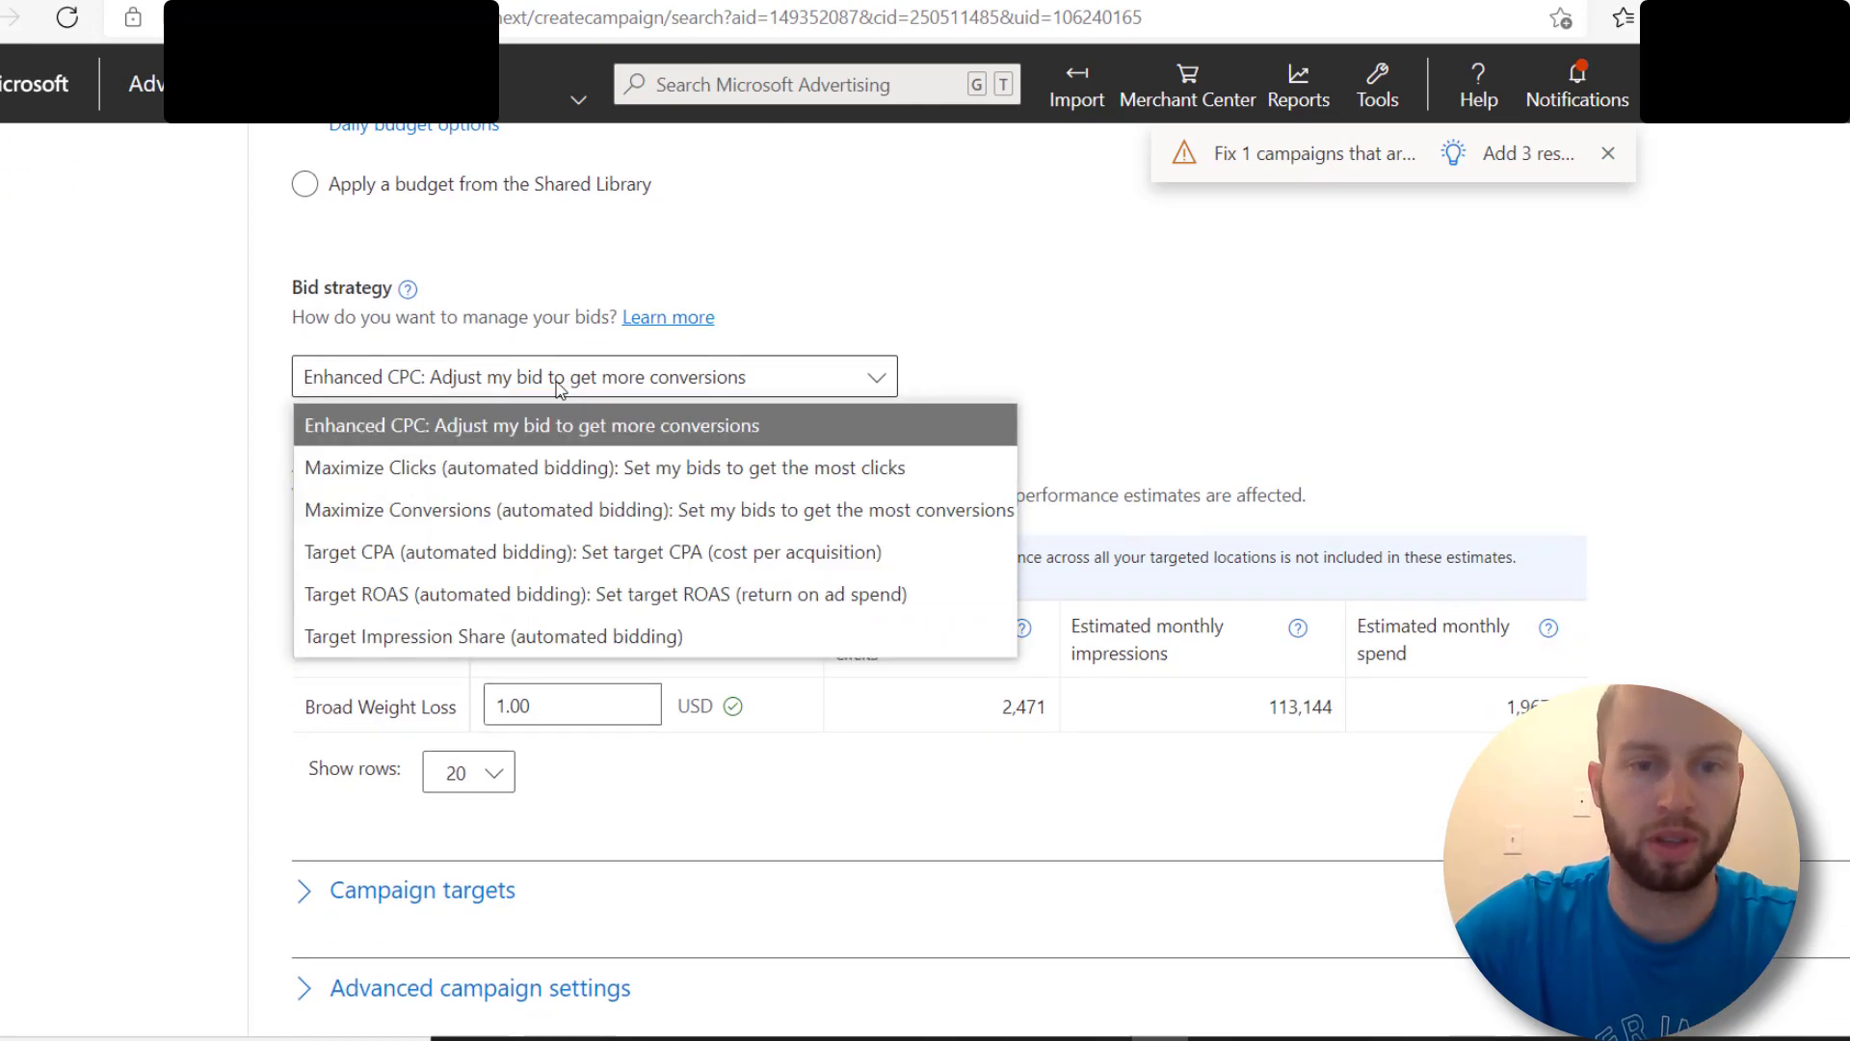
click(543, 706)
text(0.)
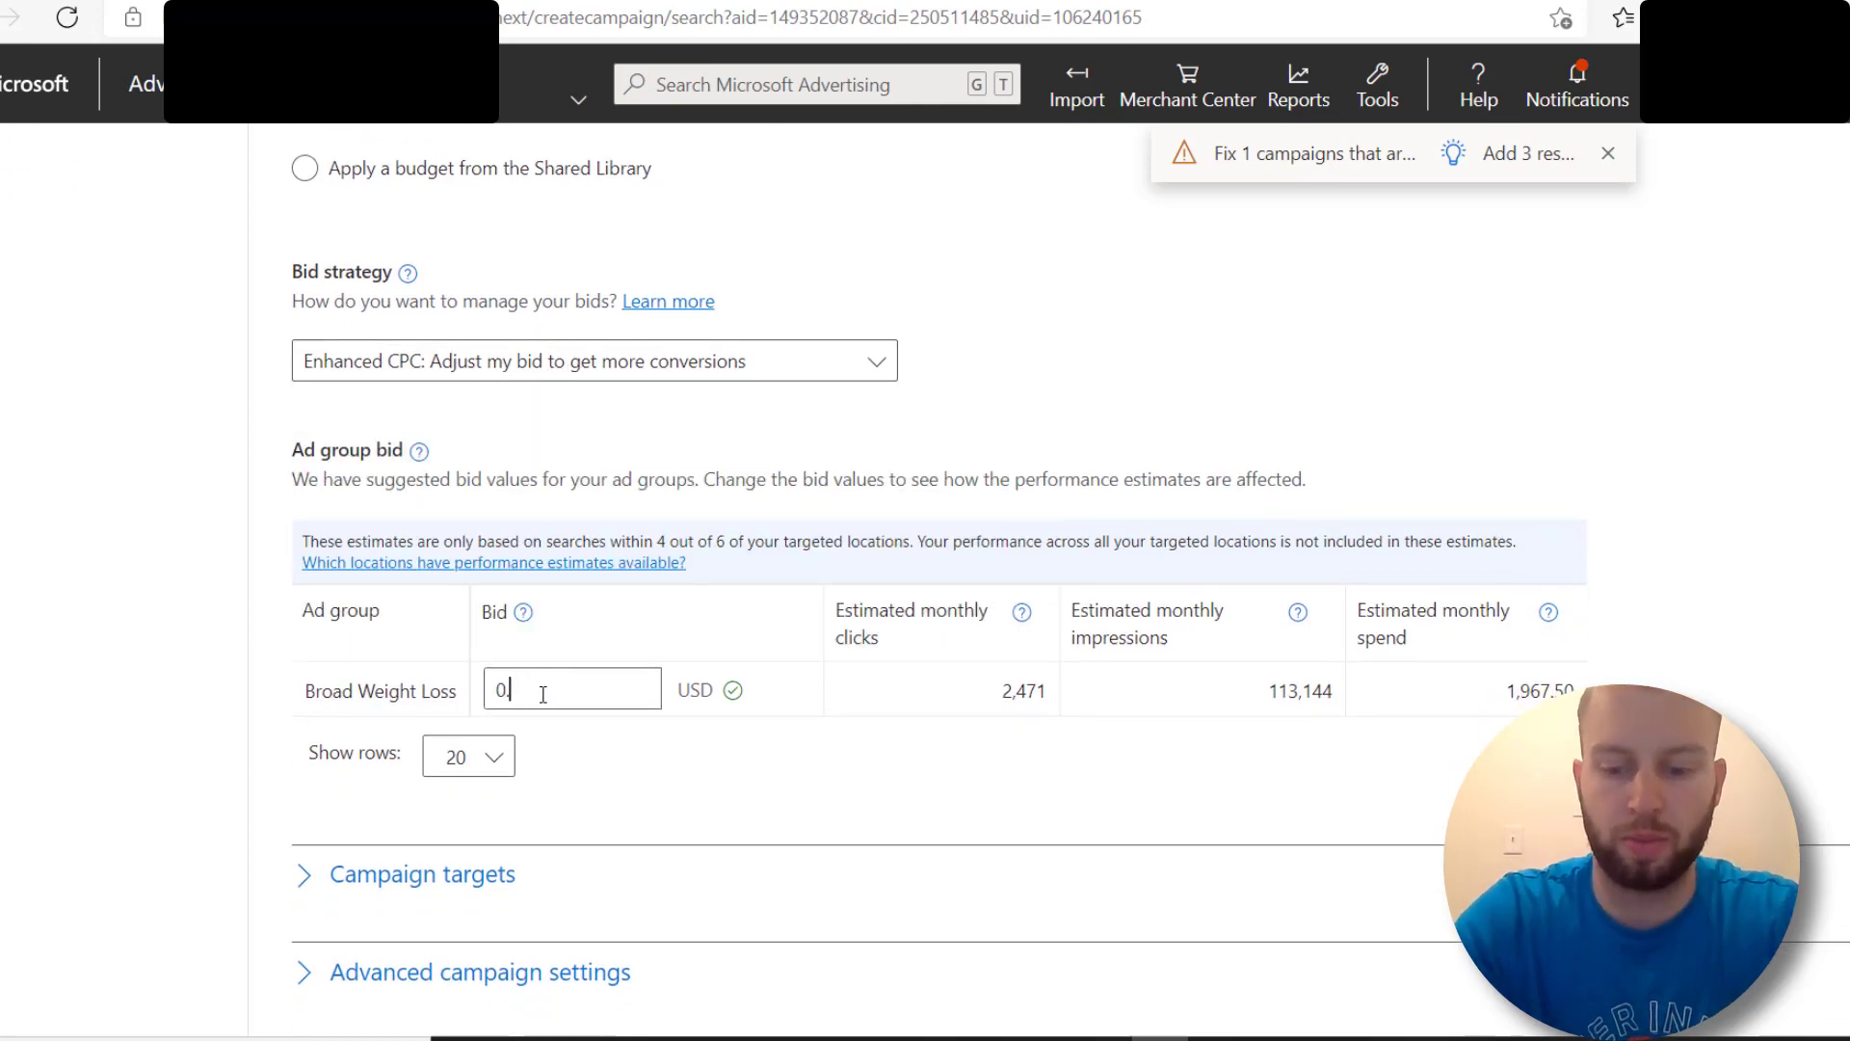
click(1778, 520)
Step: Expand the campaign targets and check the location and device bid adjustment options without changing them
scroll(1785, 521, down, 2)
click(414, 649)
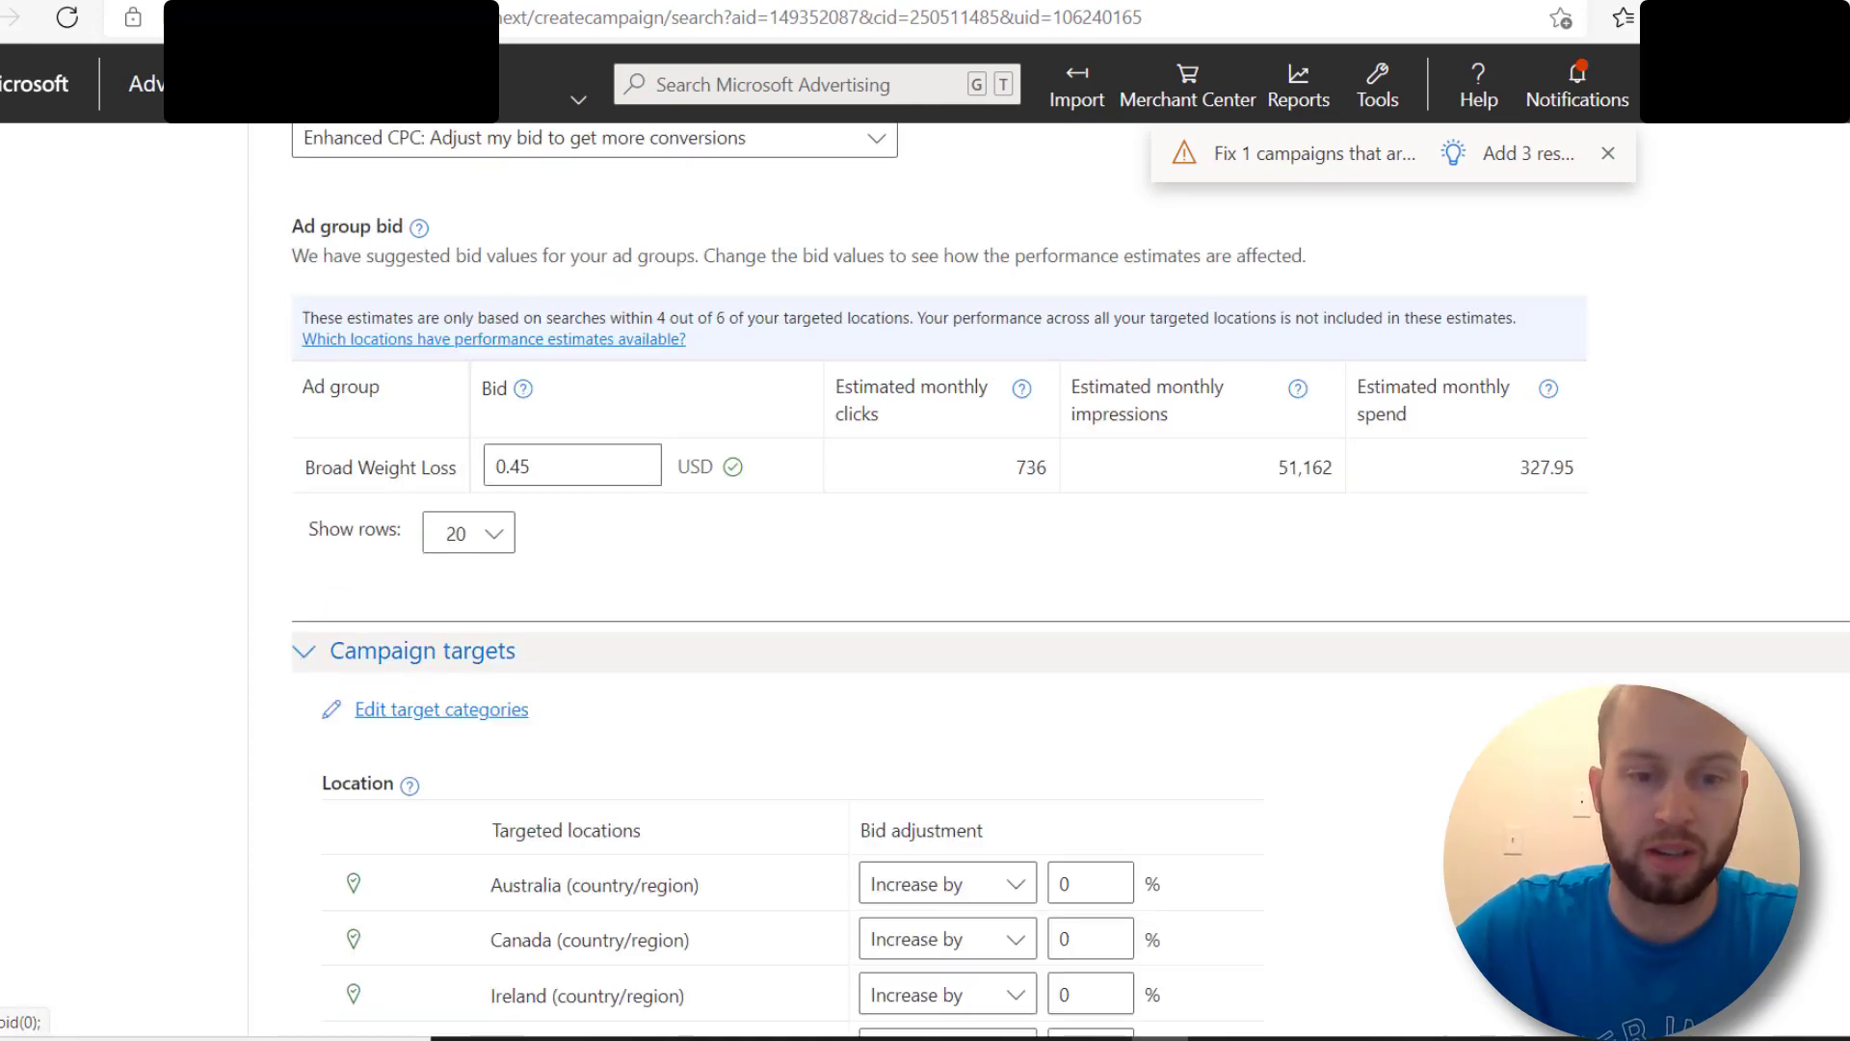
scroll(415, 648, down, 5)
scroll(1553, 515, down, 4)
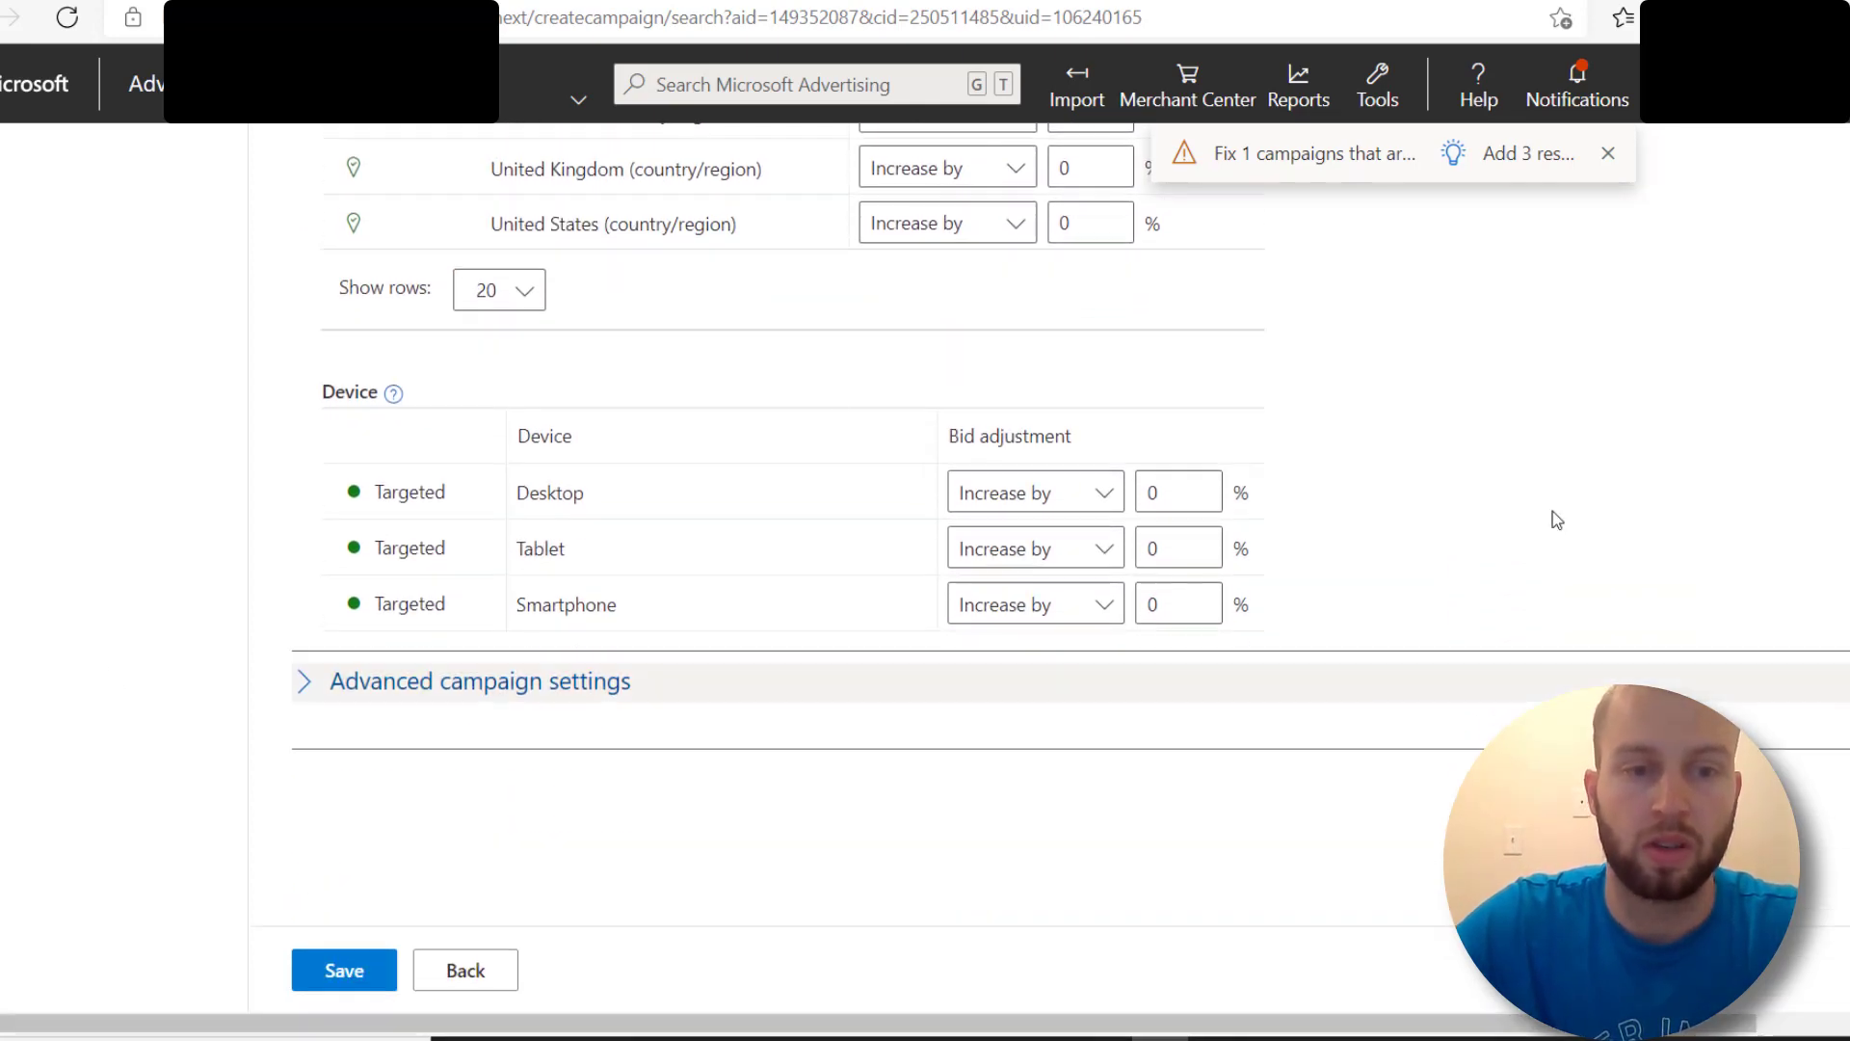
click(1041, 492)
click(1345, 467)
Step: Expand the advanced campaign settings and check the ad schedule's dates and targeted days
click(480, 681)
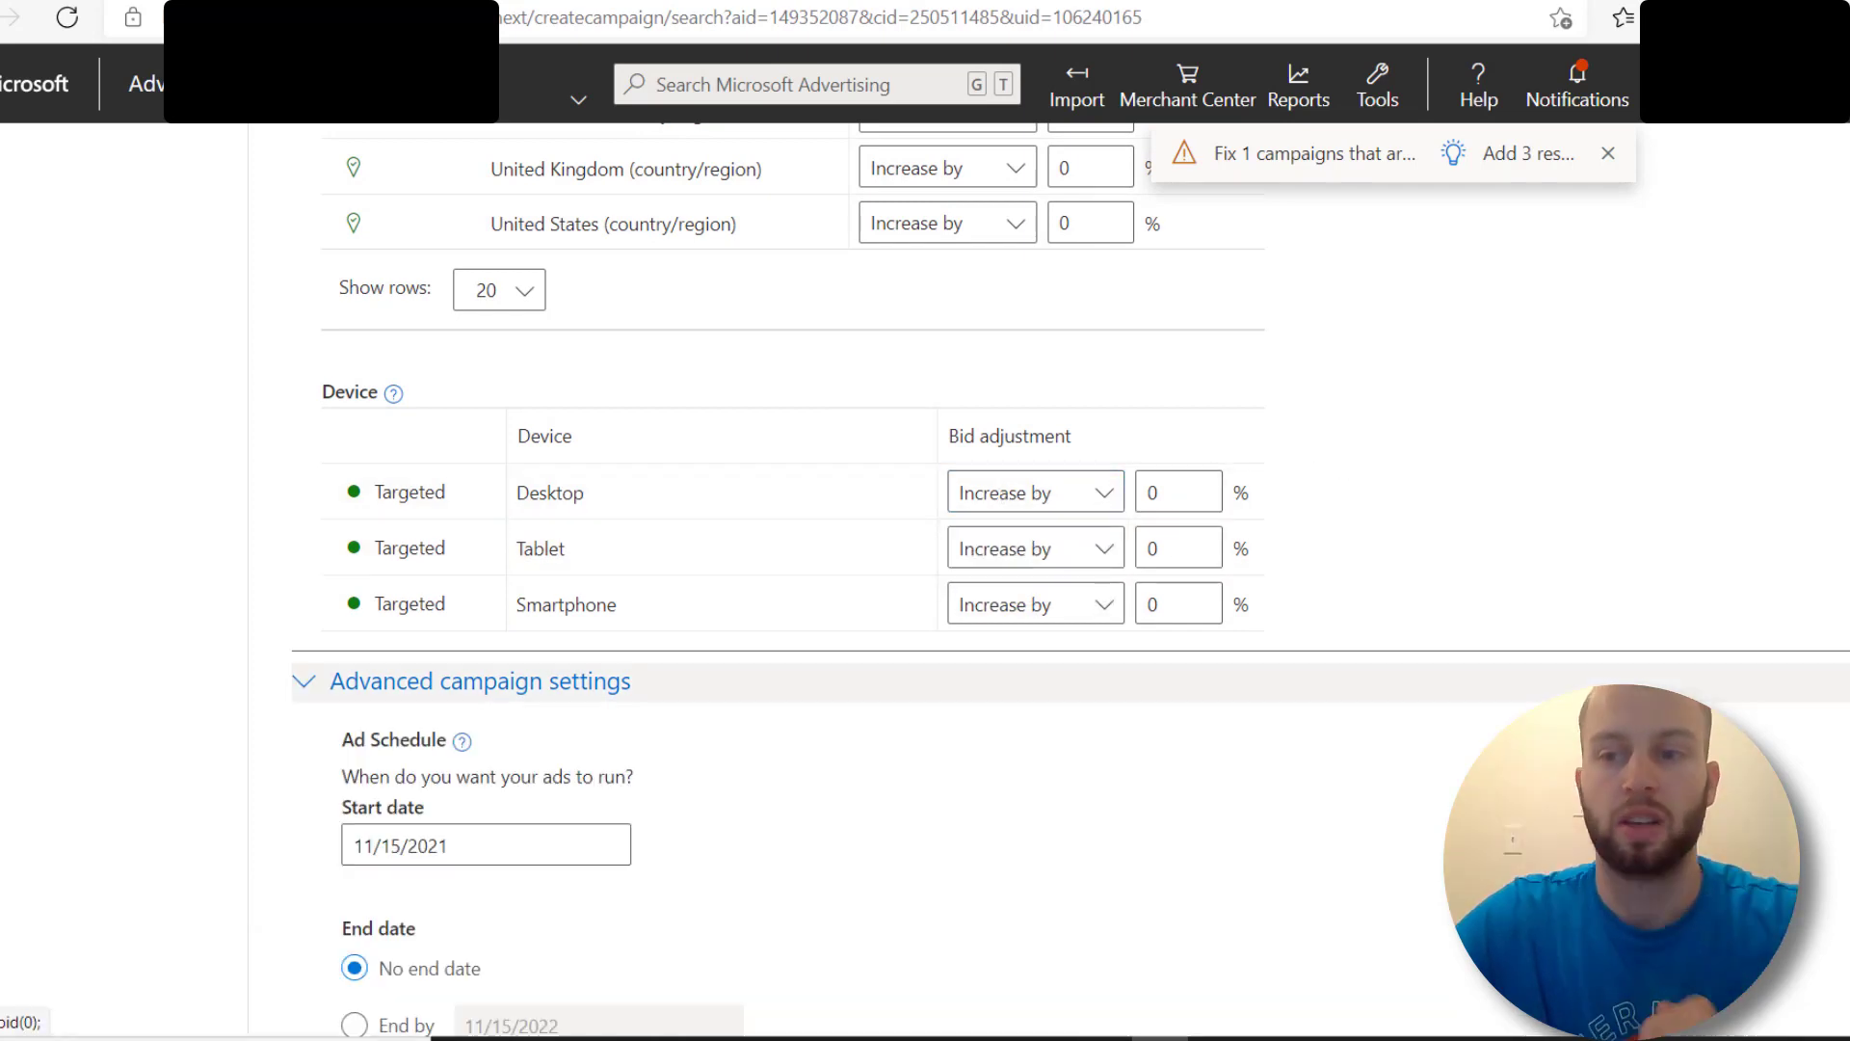
scroll(480, 681, down, 5)
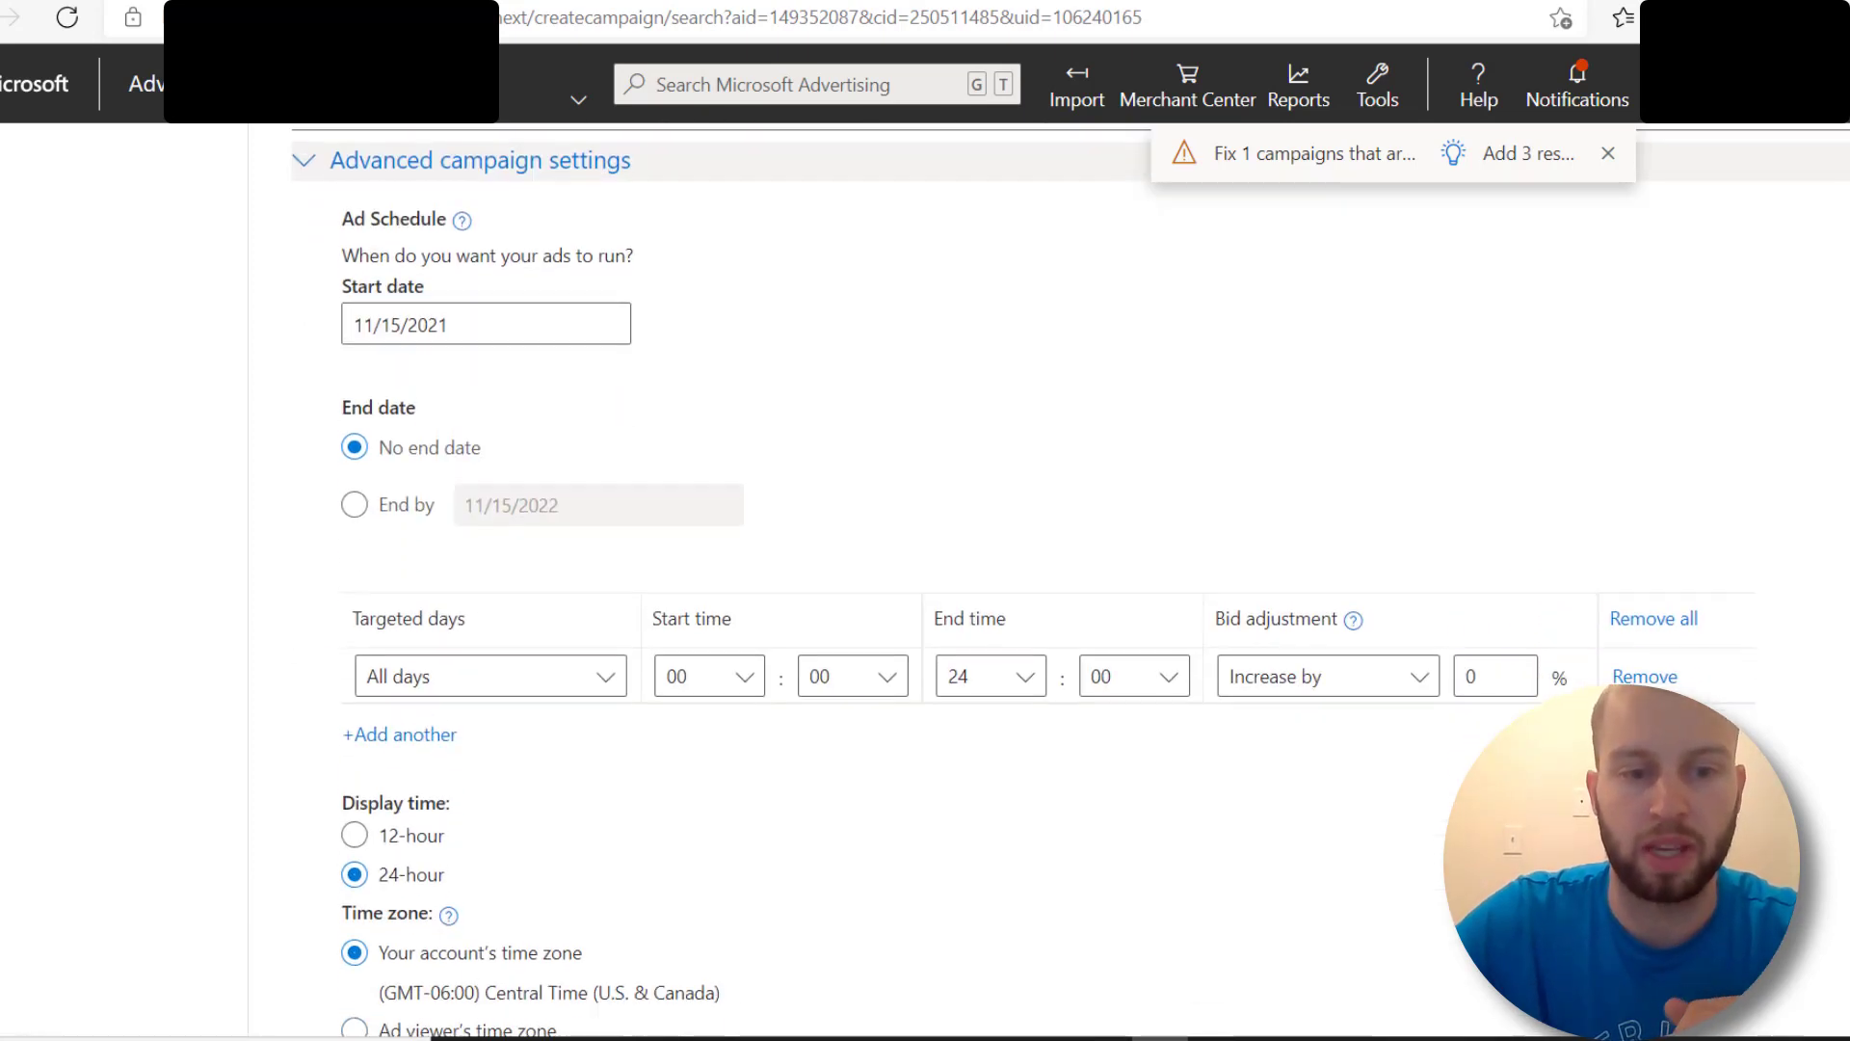
click(580, 636)
click(155, 603)
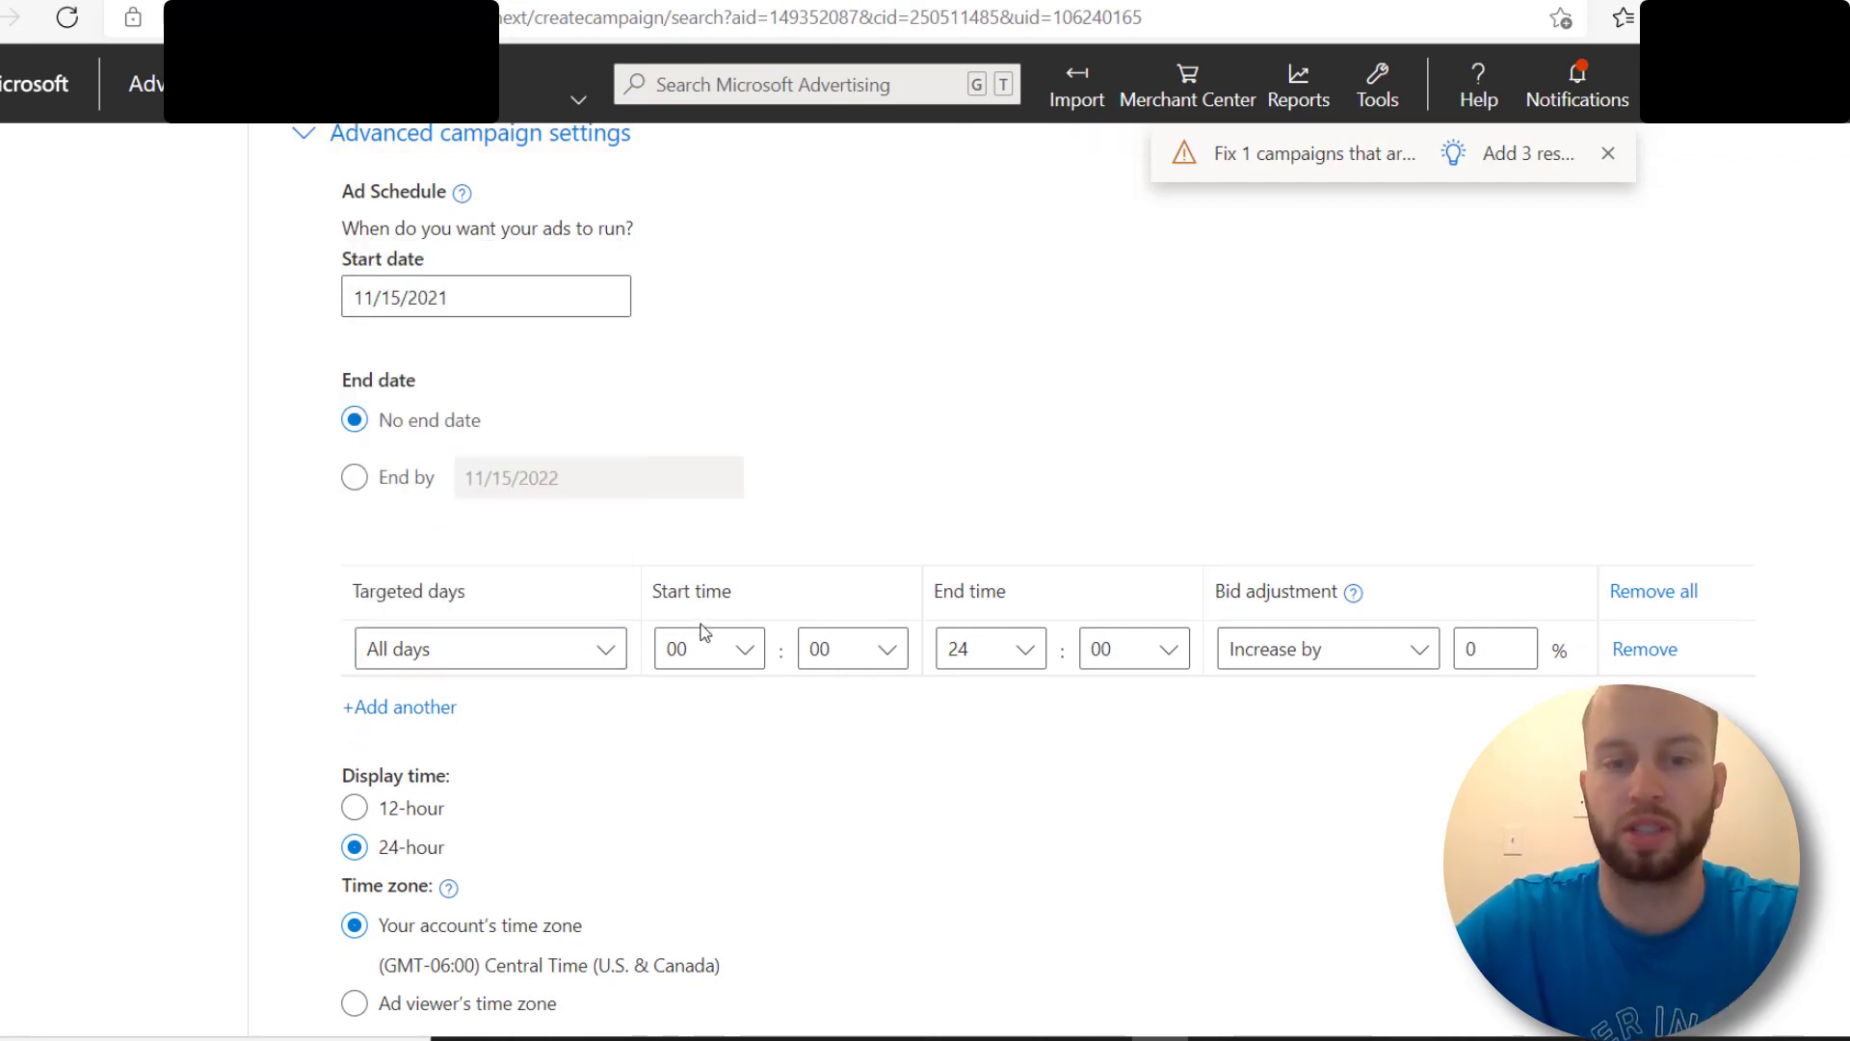
Step: Try a start hour of 08 in the all-days ad schedule, and set it back to 00
click(709, 653)
click(719, 345)
click(717, 653)
click(716, 307)
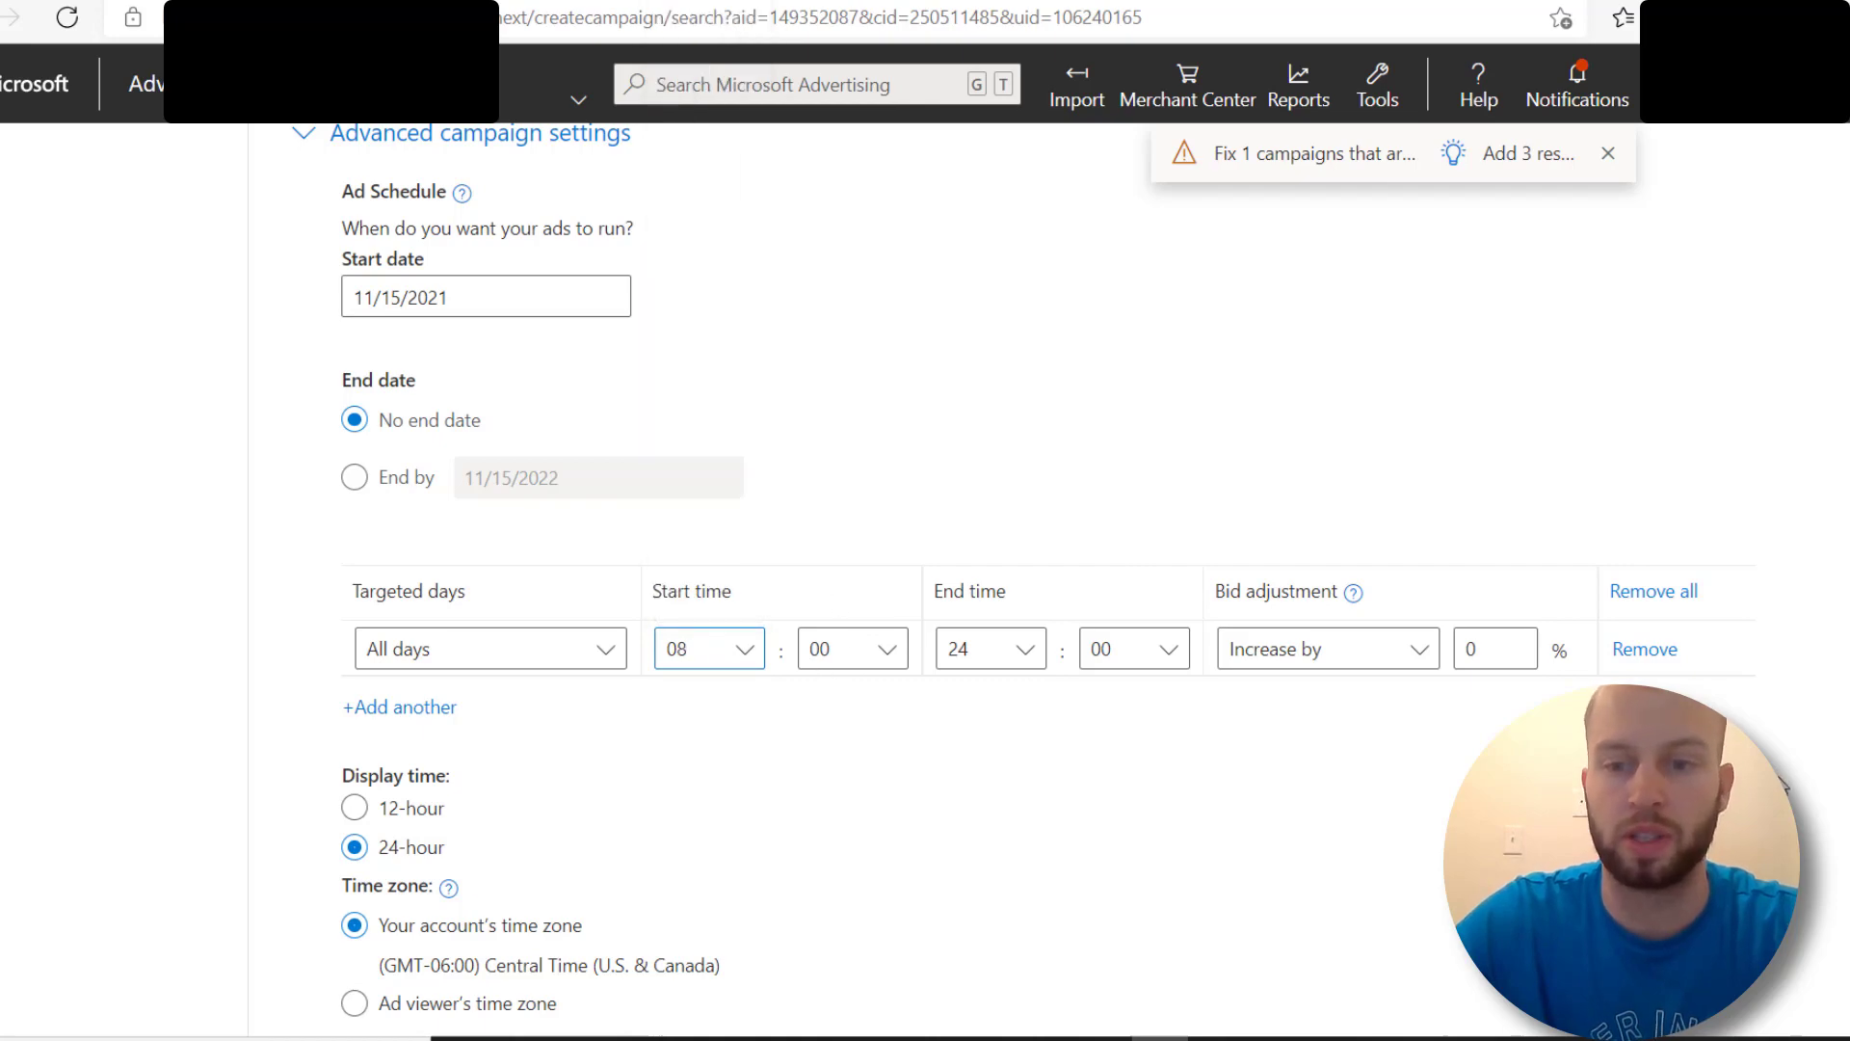
click(690, 672)
scroll(704, 96, up, 2)
click(703, 19)
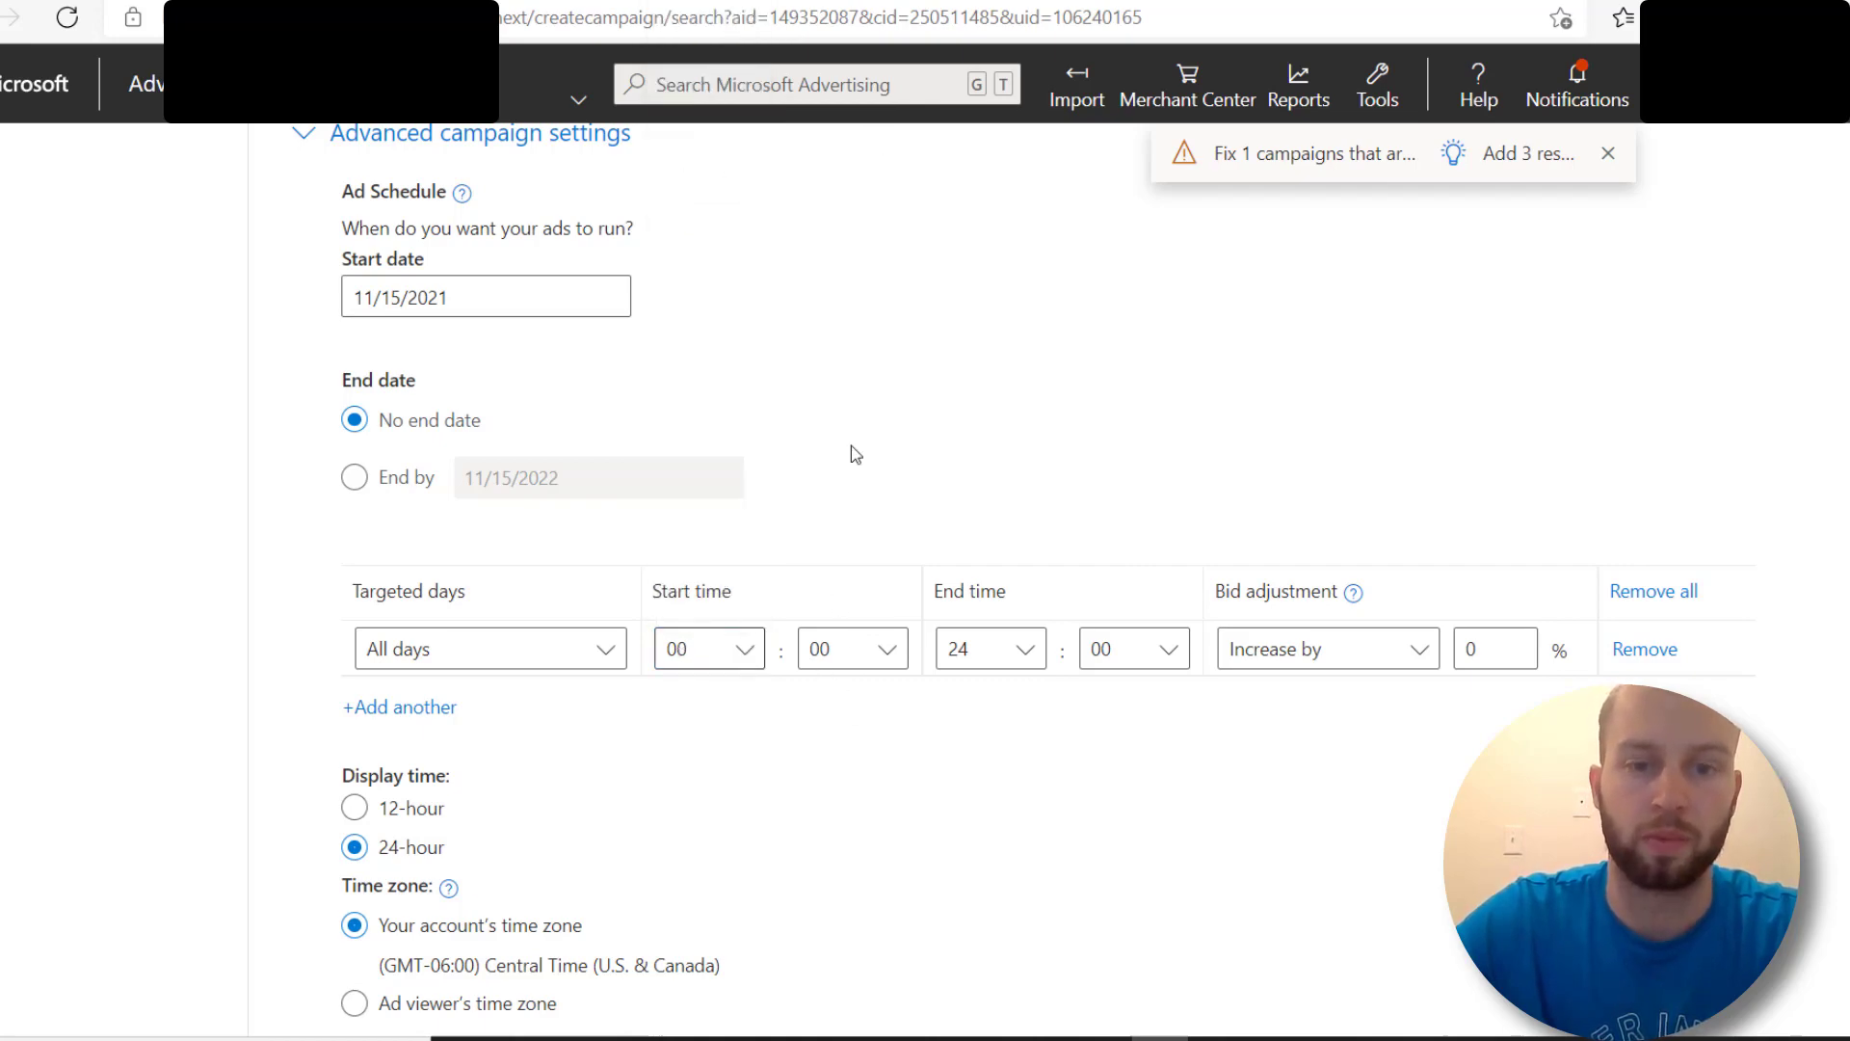
Step: Check the audience ads, multimedia ads and ad distribution settings, keep all search networks, and save the campaign
scroll(722, 607, down, 6)
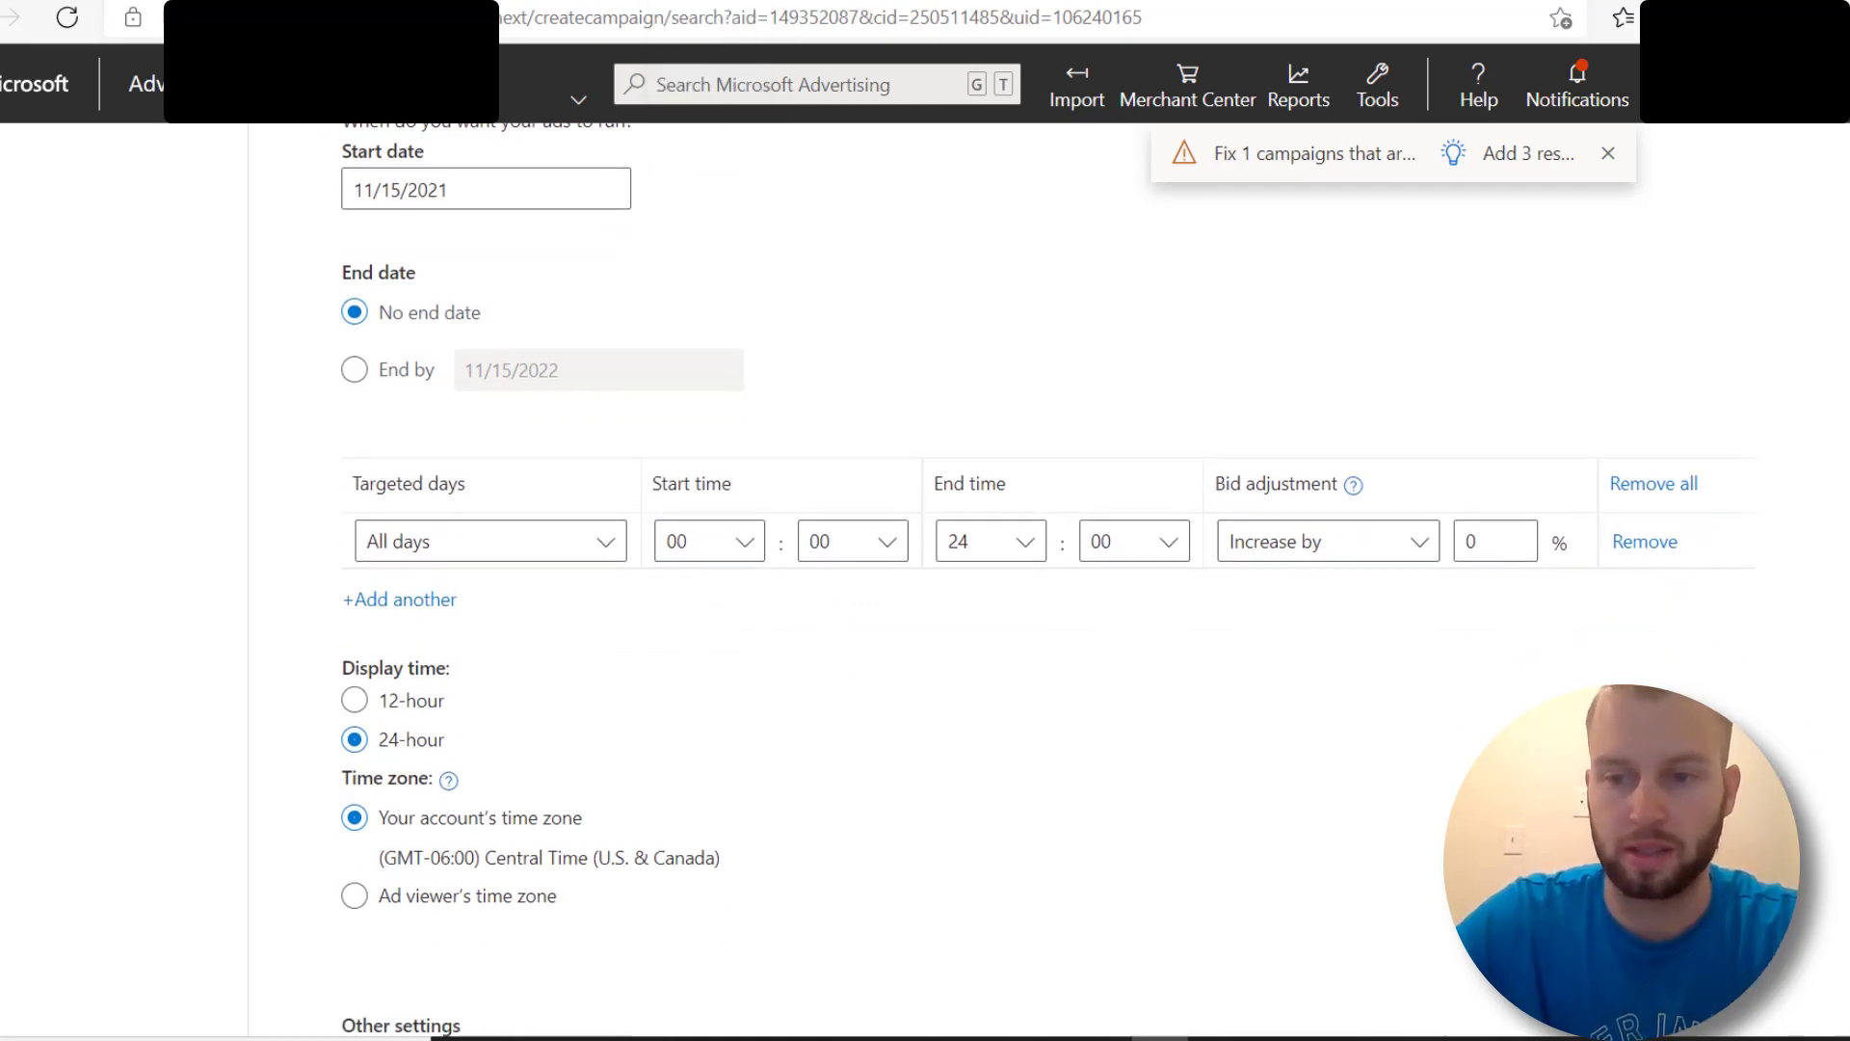
click(352, 621)
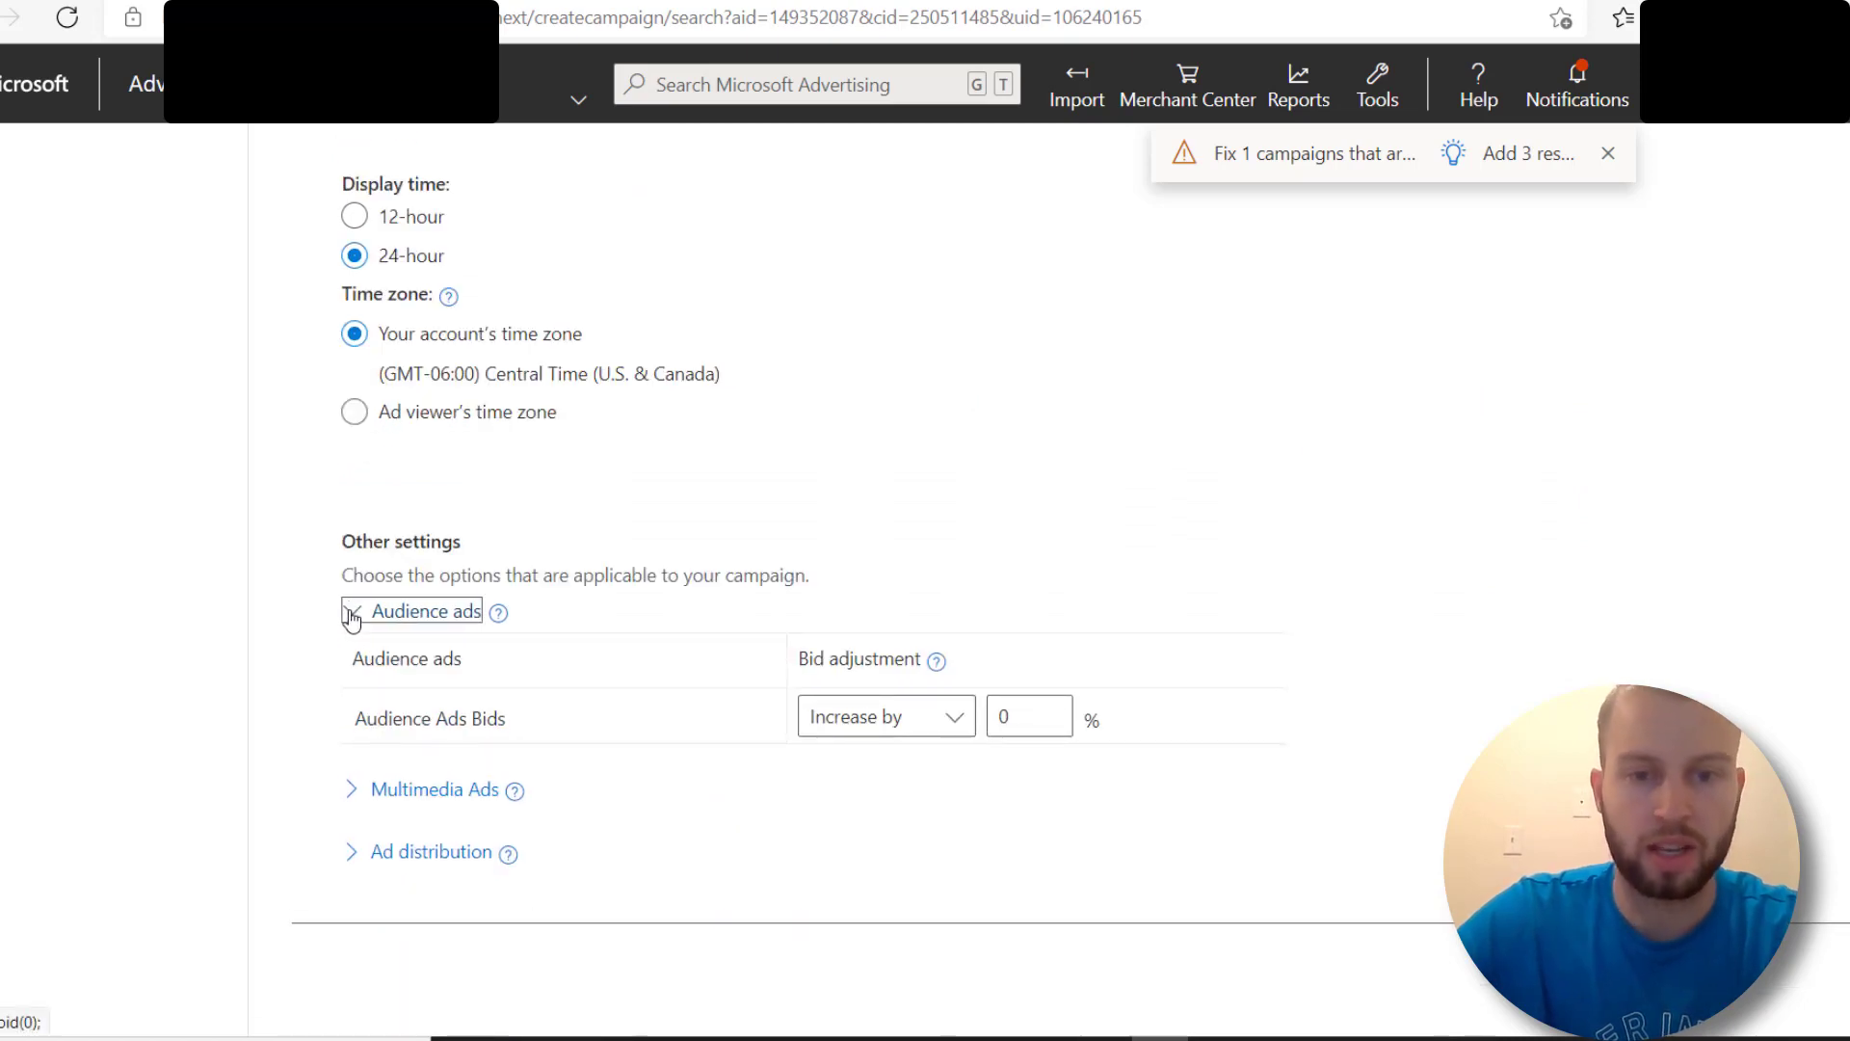
click(352, 617)
click(357, 671)
click(352, 672)
click(351, 745)
scroll(347, 867, down, 4)
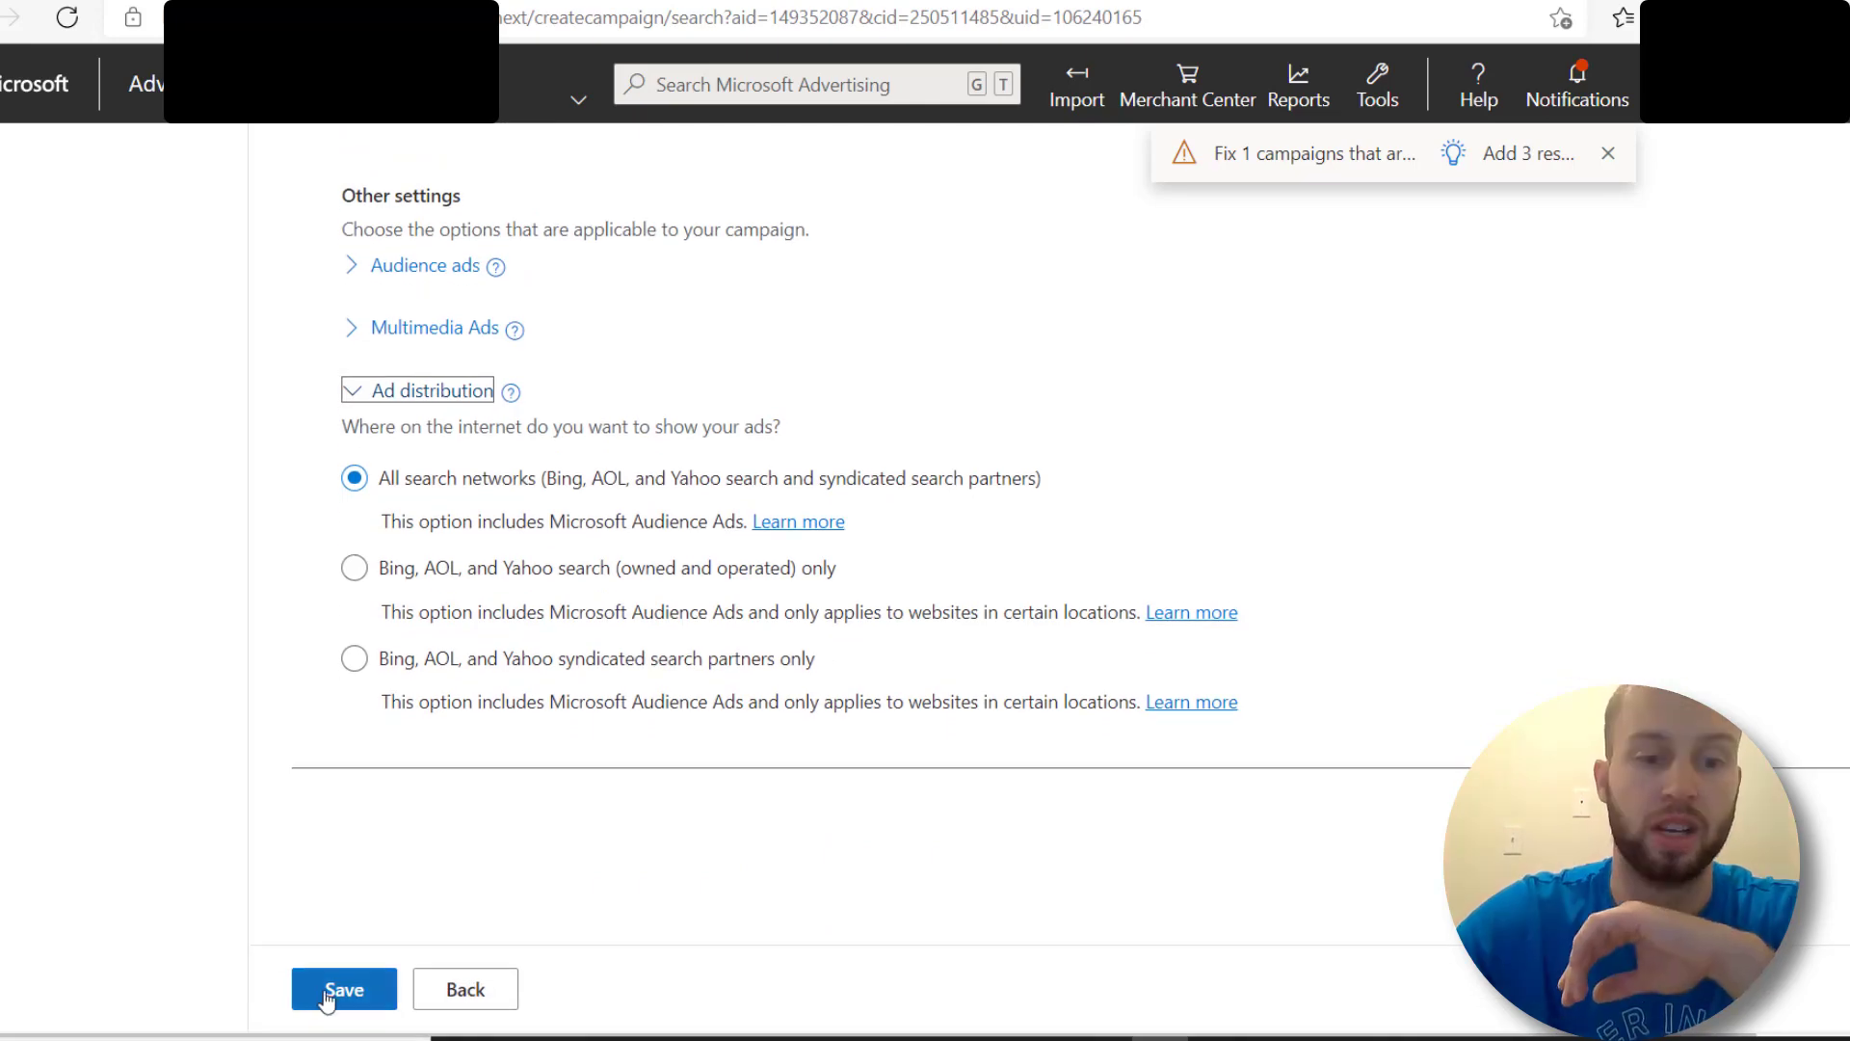
click(329, 992)
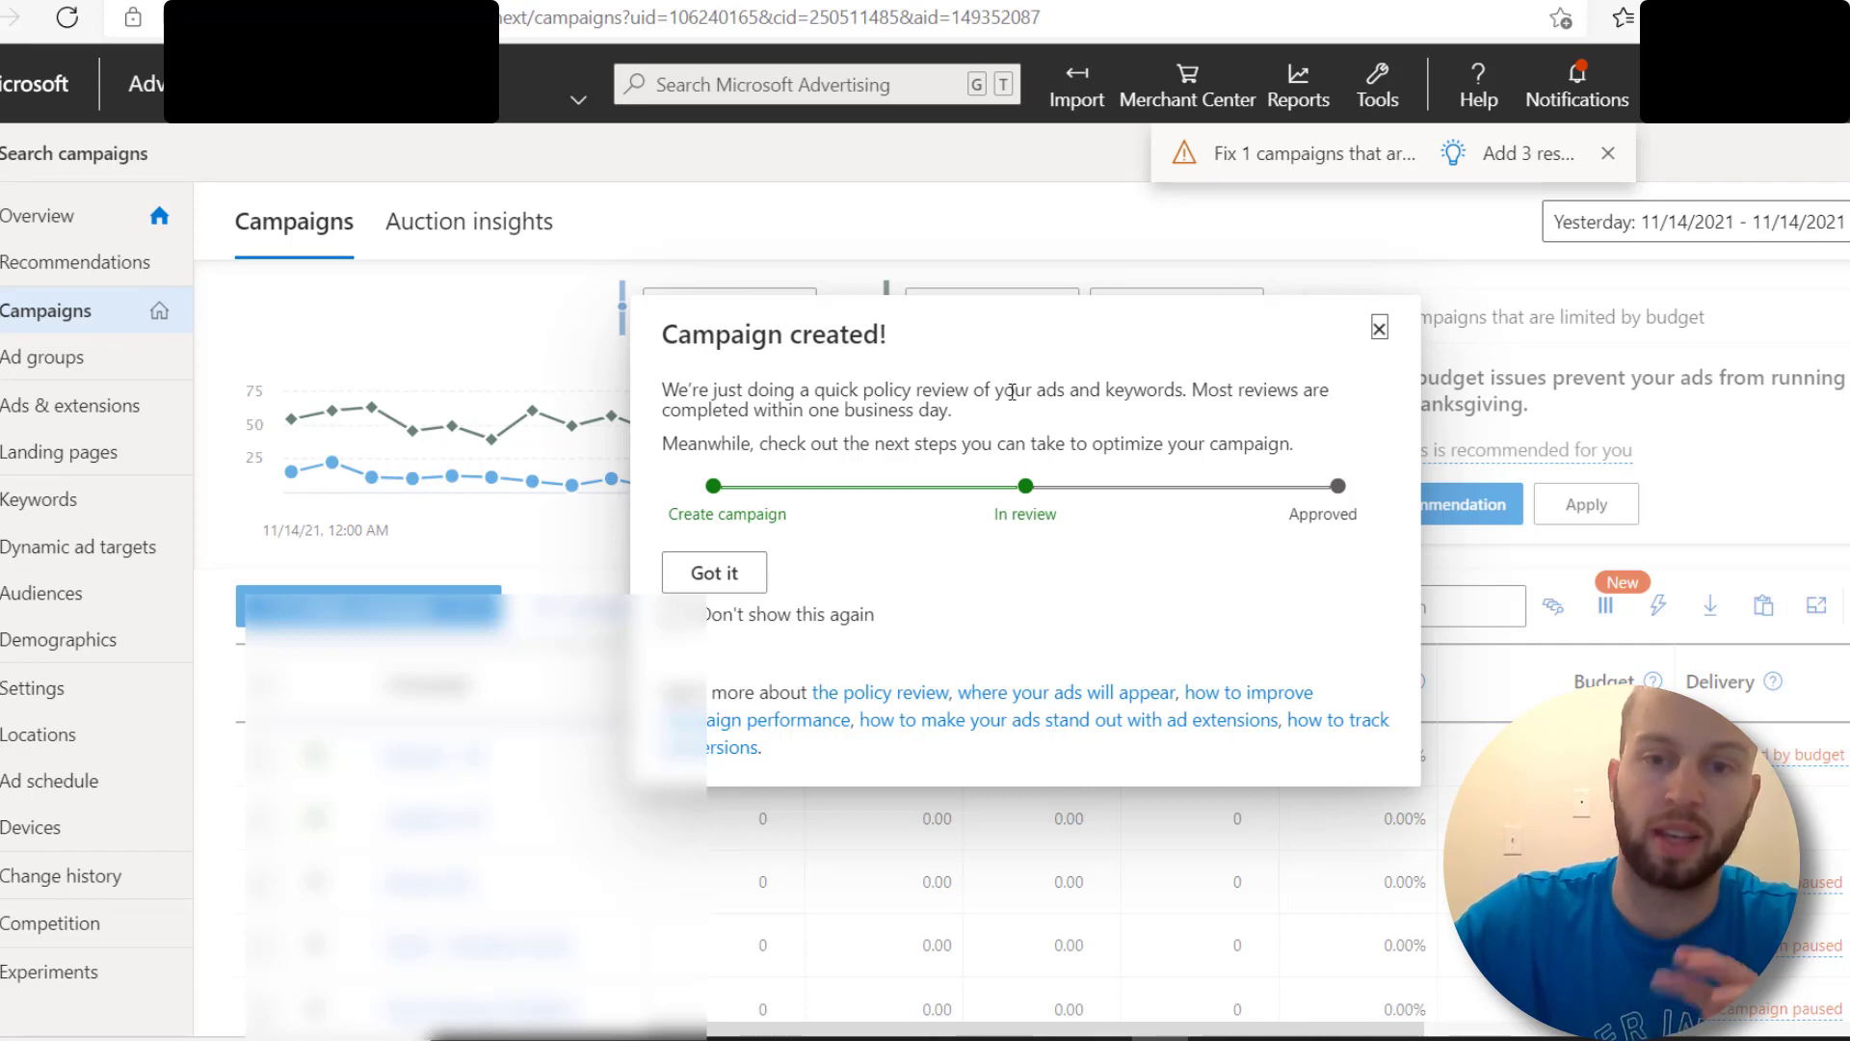
click(735, 576)
Step: Switch to the Miro board and review the affiliate marketing steps from picking an offer to creating a landing page
scroll(709, 732, down, 1)
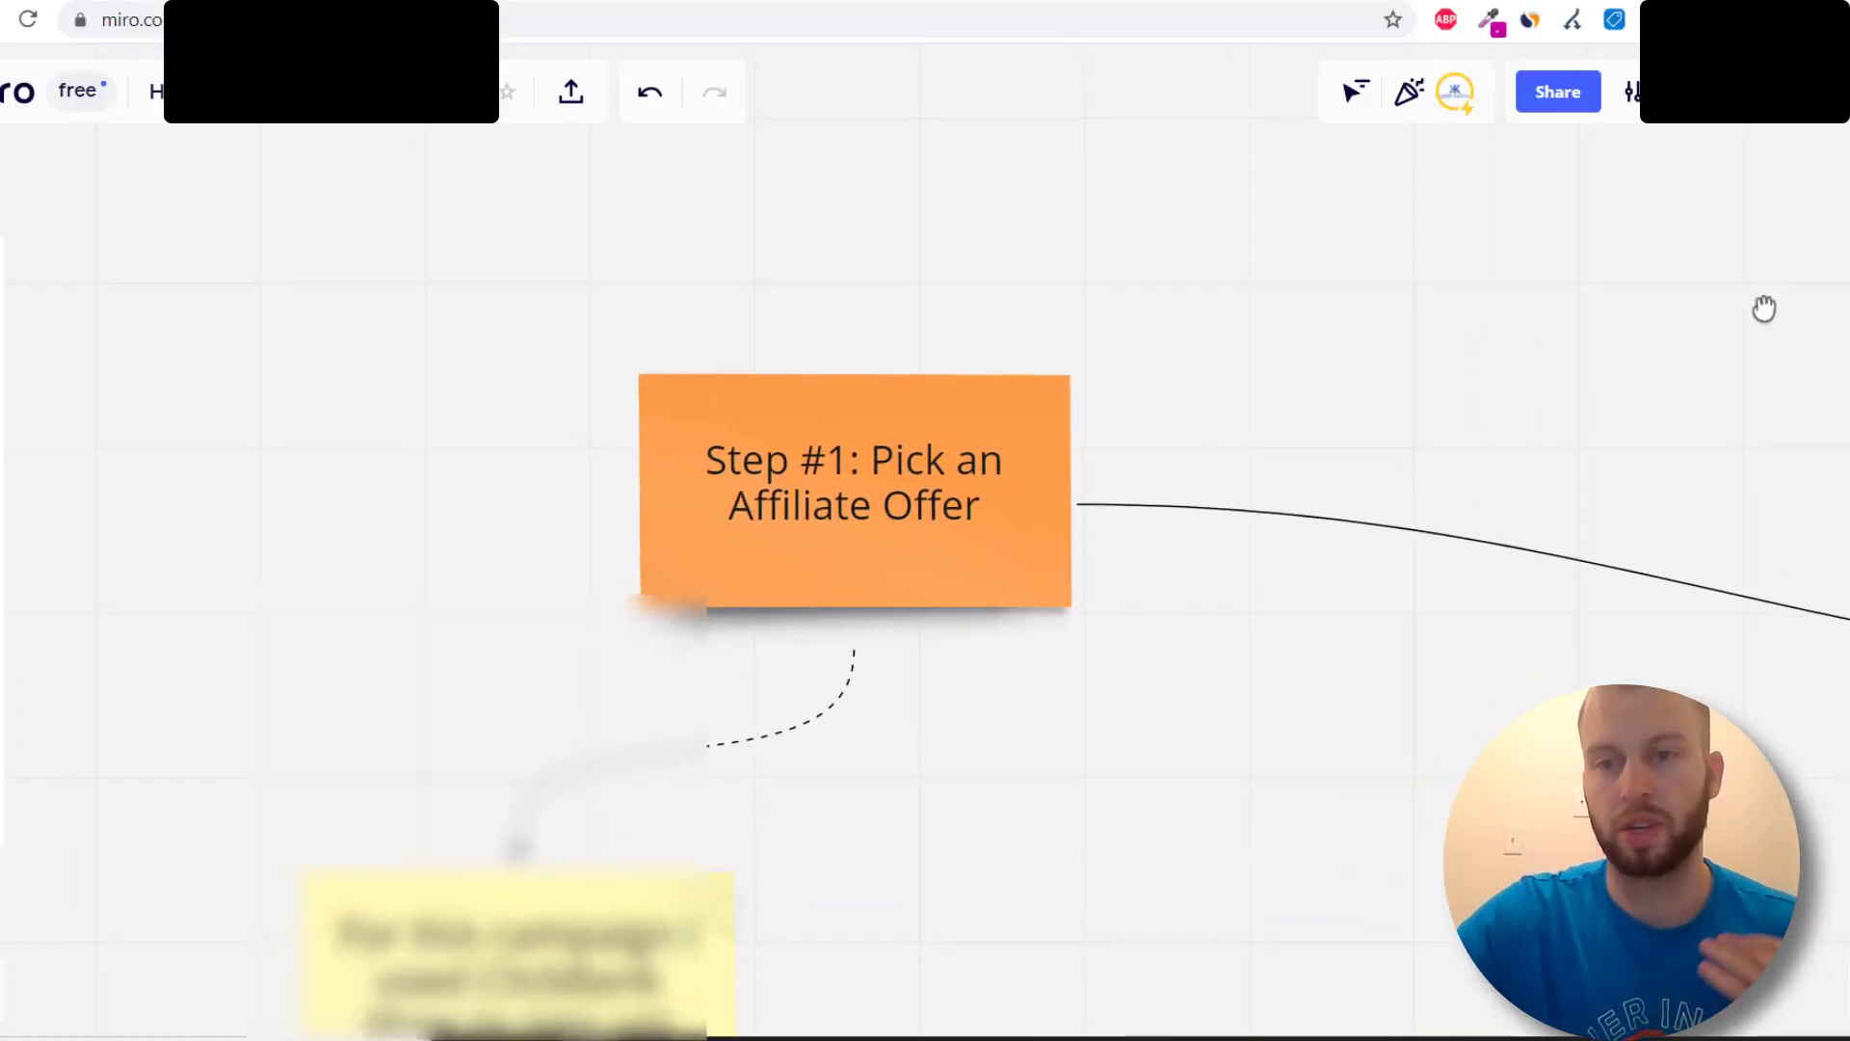
drag(1764, 306, 817, 403)
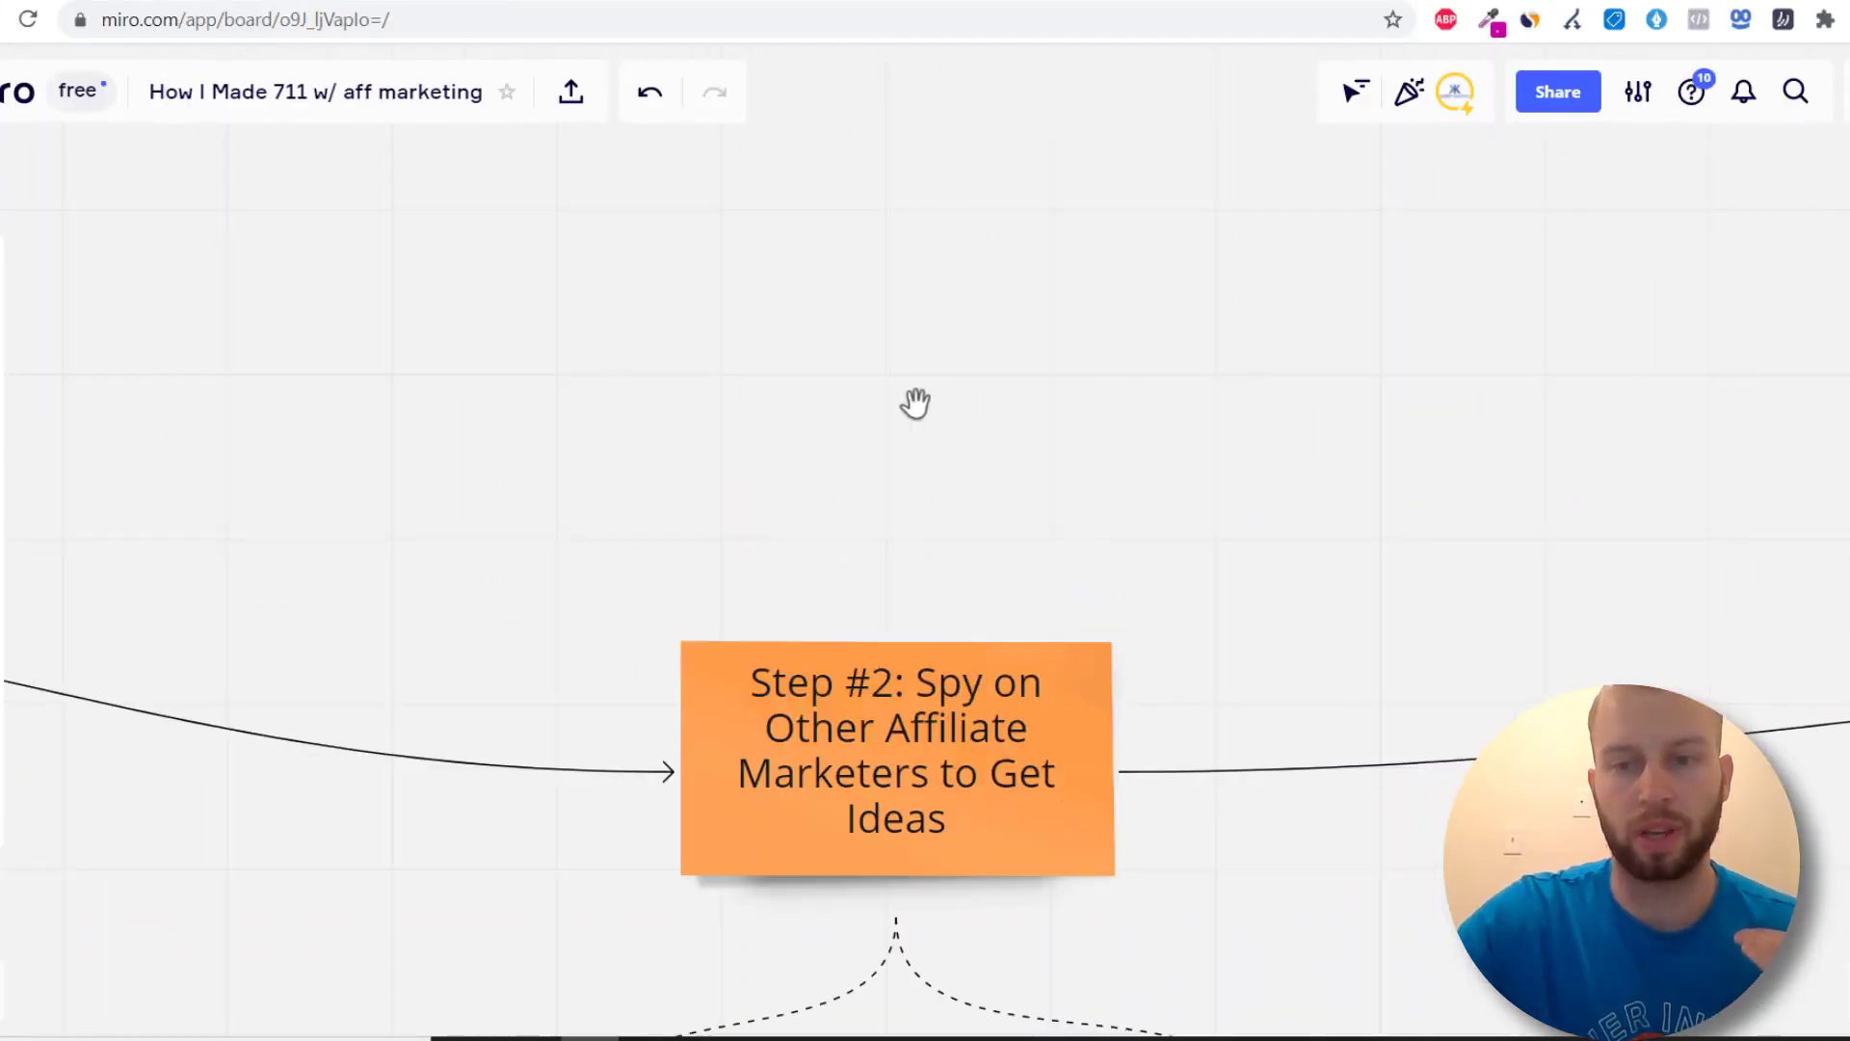
drag(1160, 384, 1417, 211)
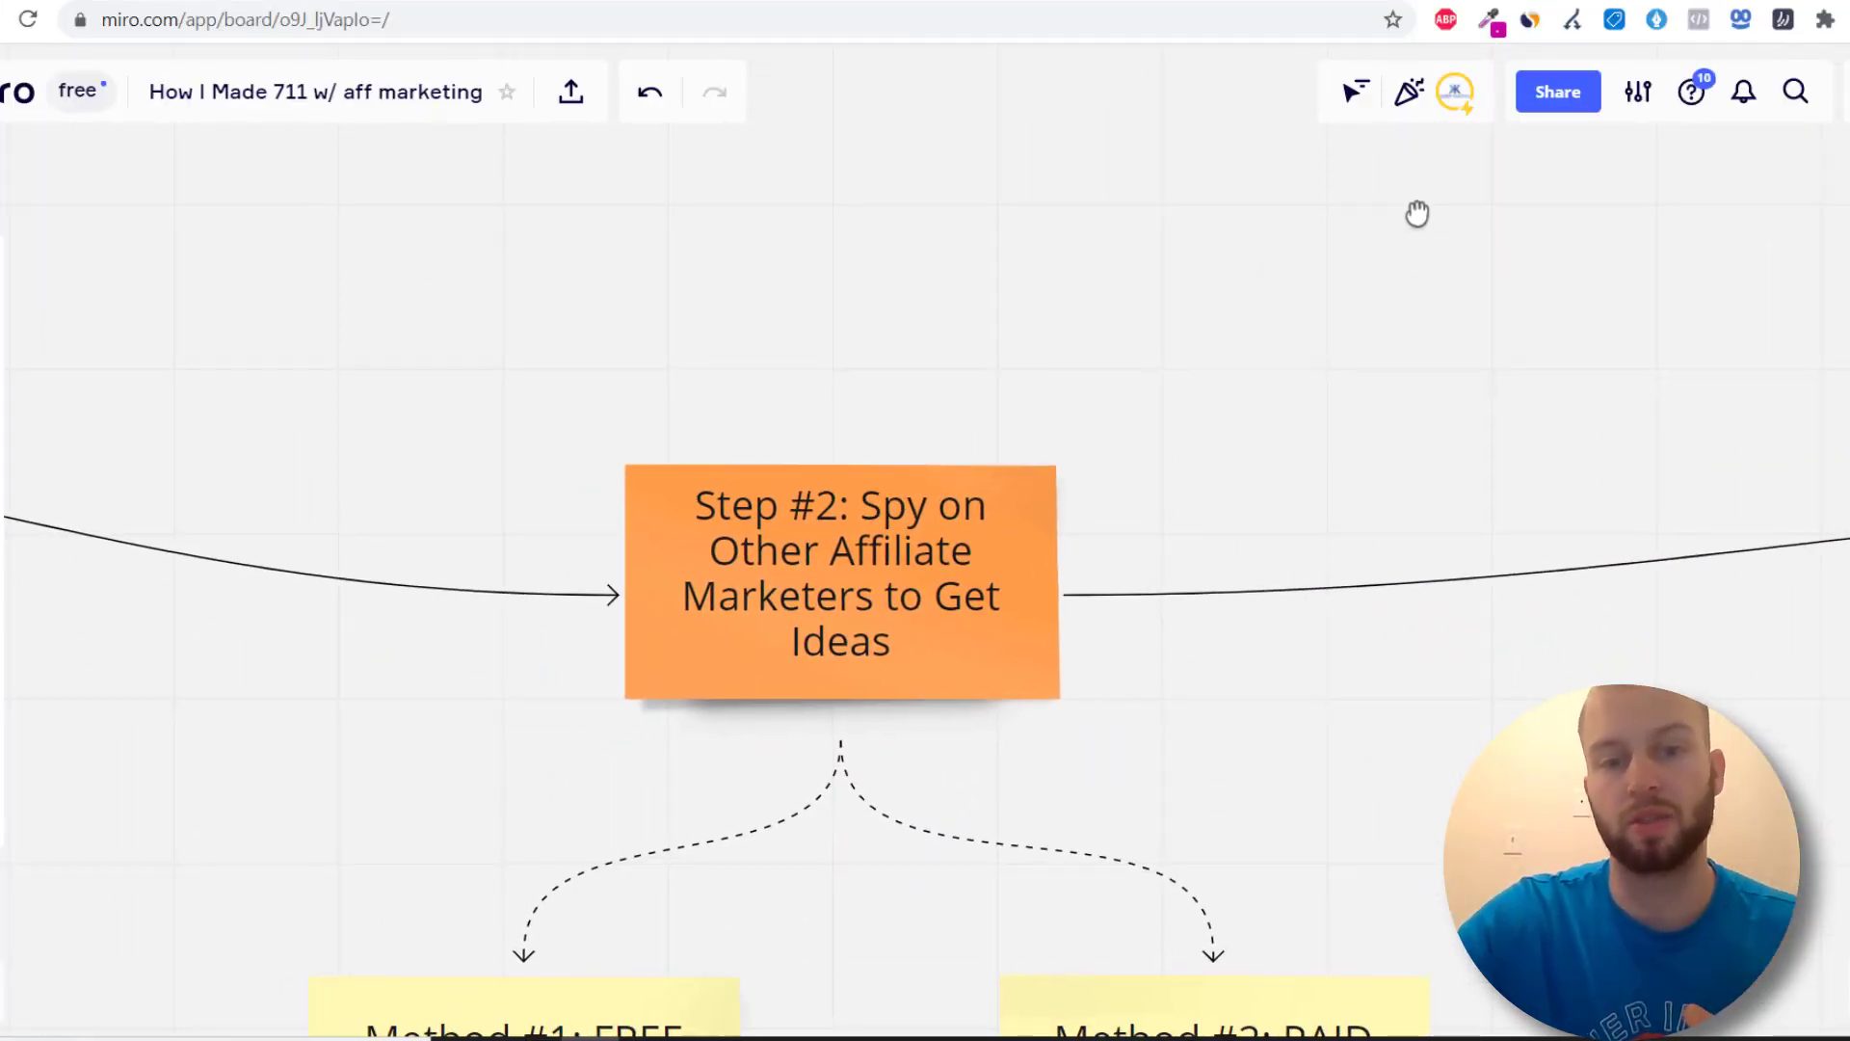
scroll(1455, 240, right, 1)
scroll(1594, 314, right, 15)
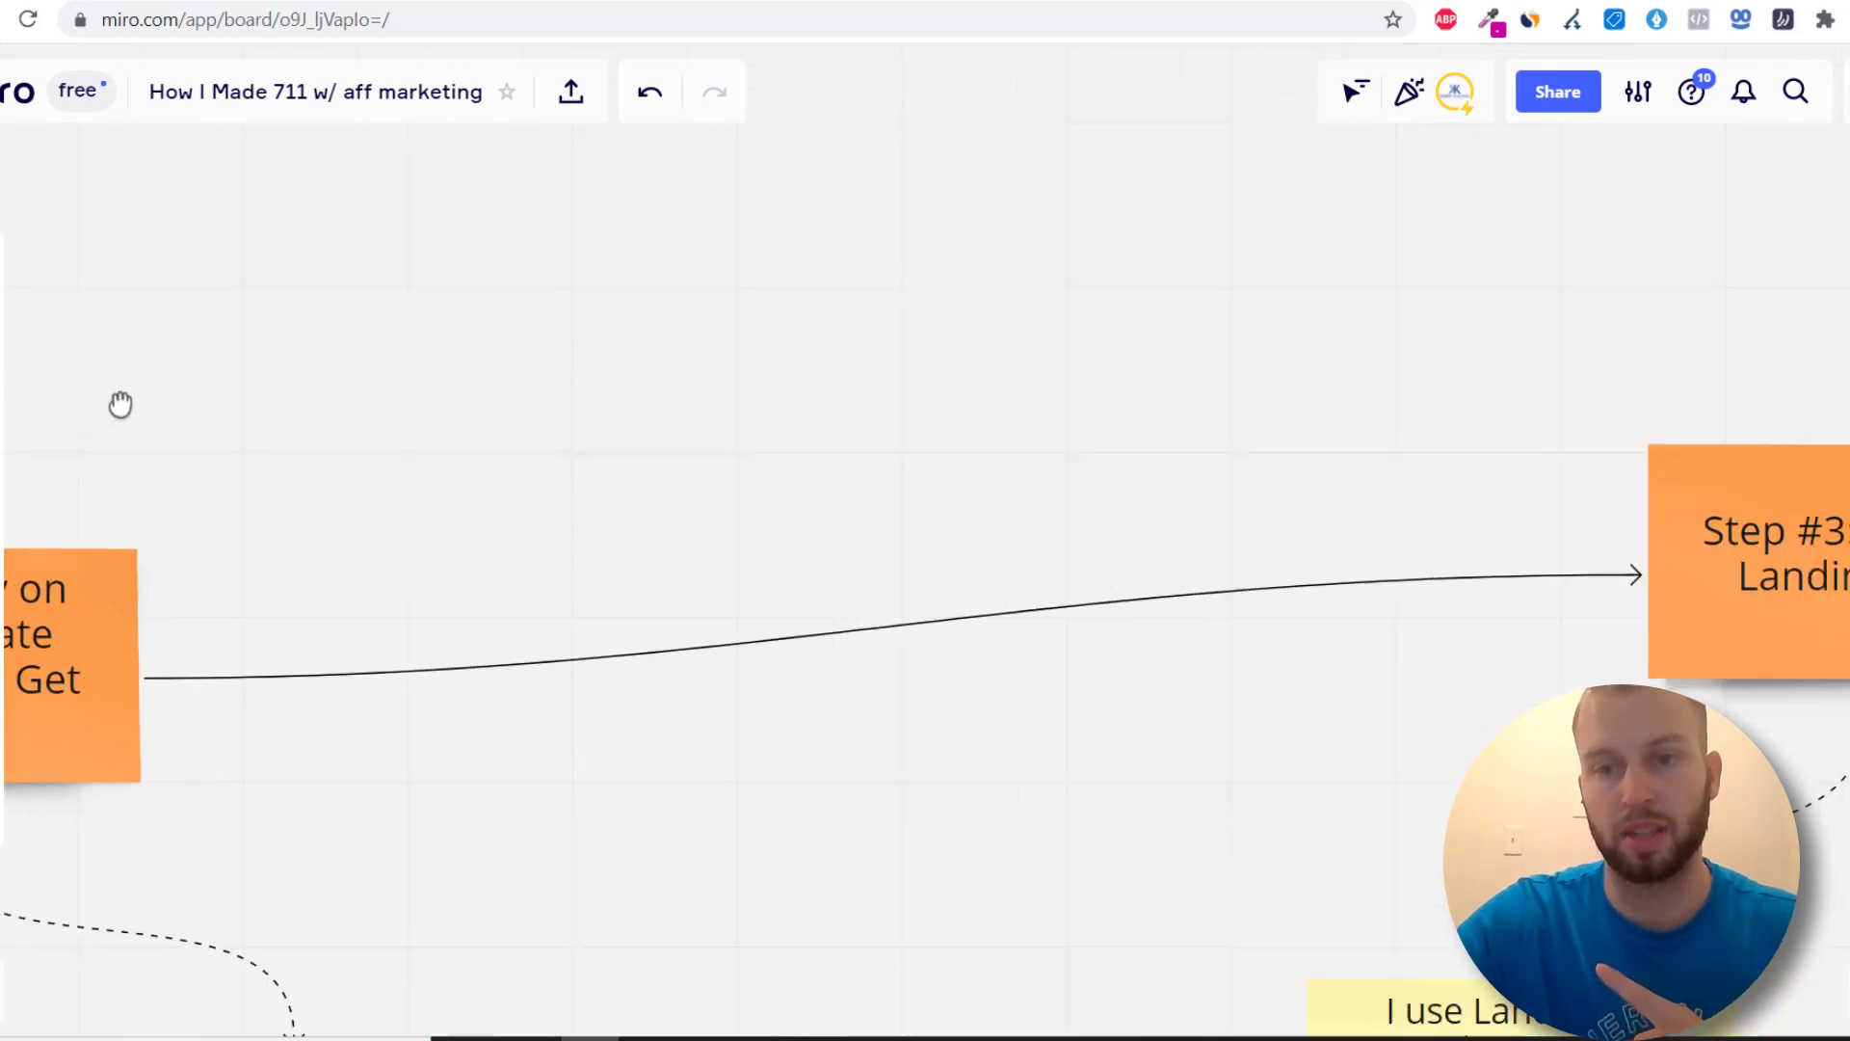
scroll(1349, 376, right, 5)
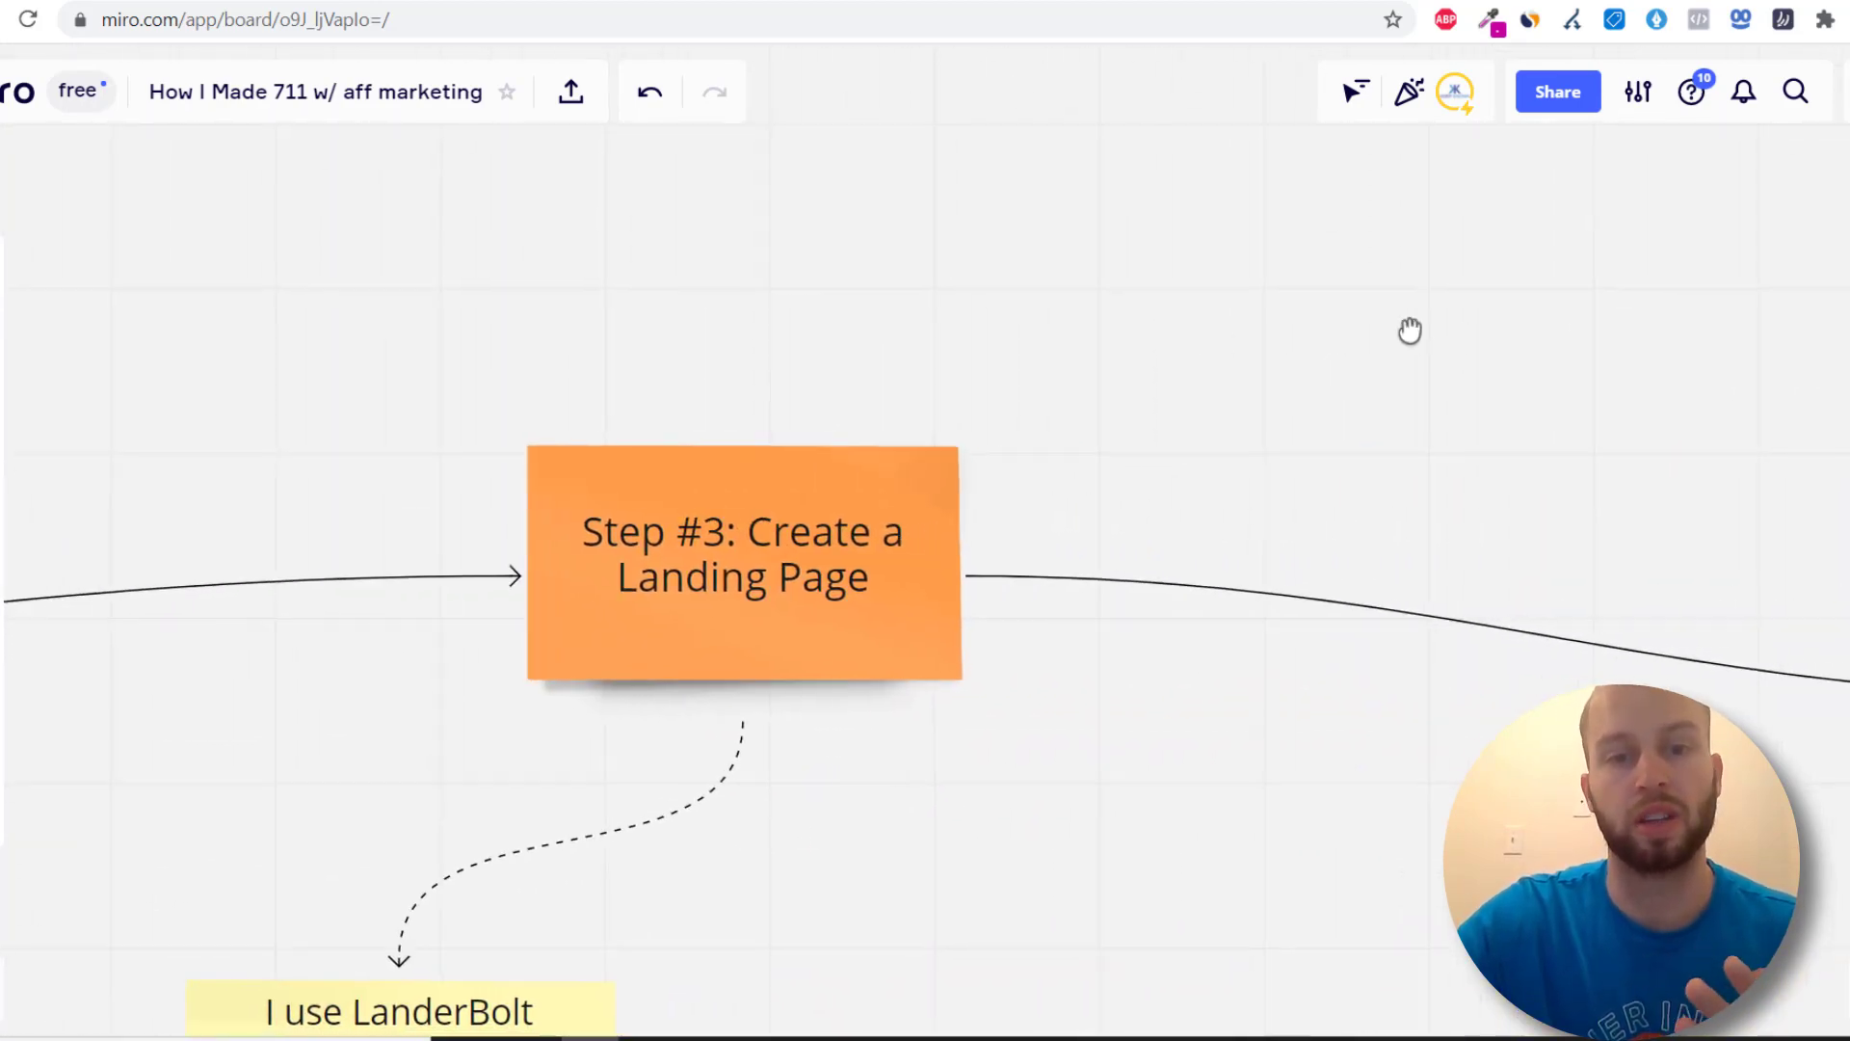
Step: Review Step #4 on creating a tracking link and its note about using Voluum for tracking
scroll(1387, 323, right, 2)
scroll(1169, 368, right, 10)
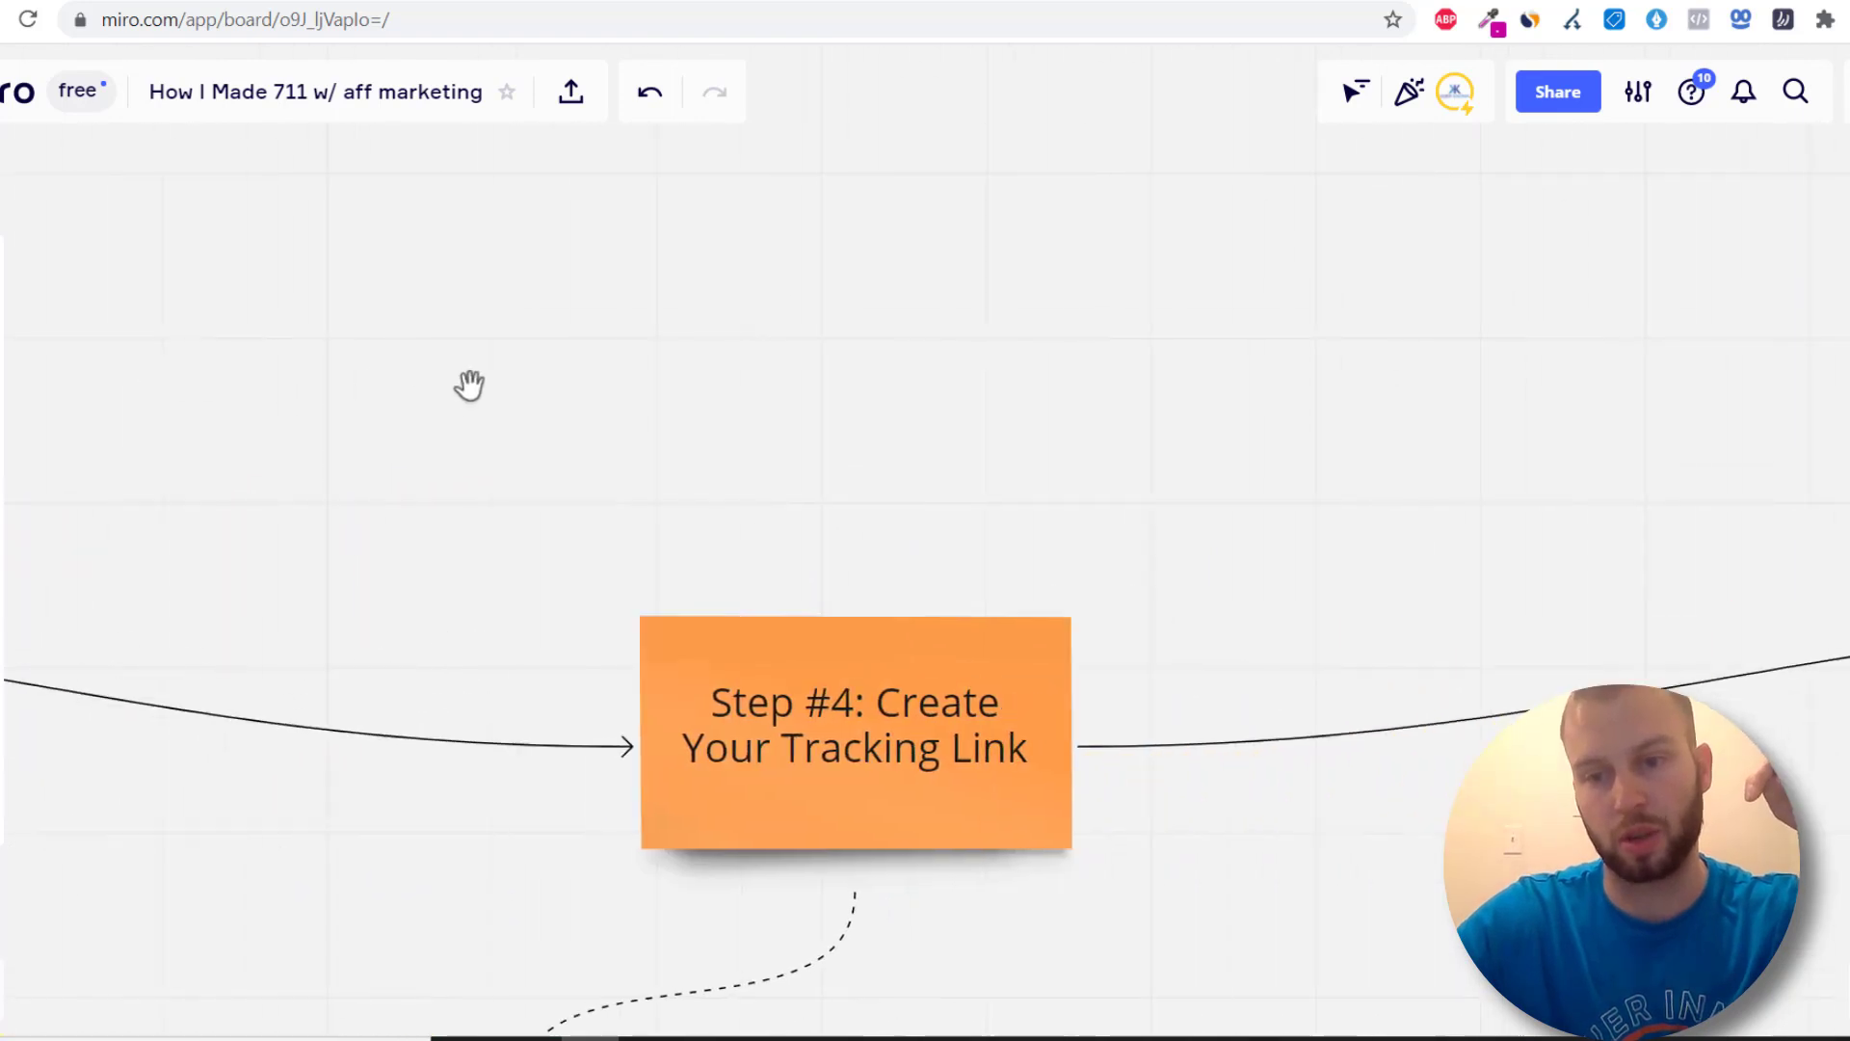
scroll(1115, 314, down, 5)
scroll(1115, 314, left, 2)
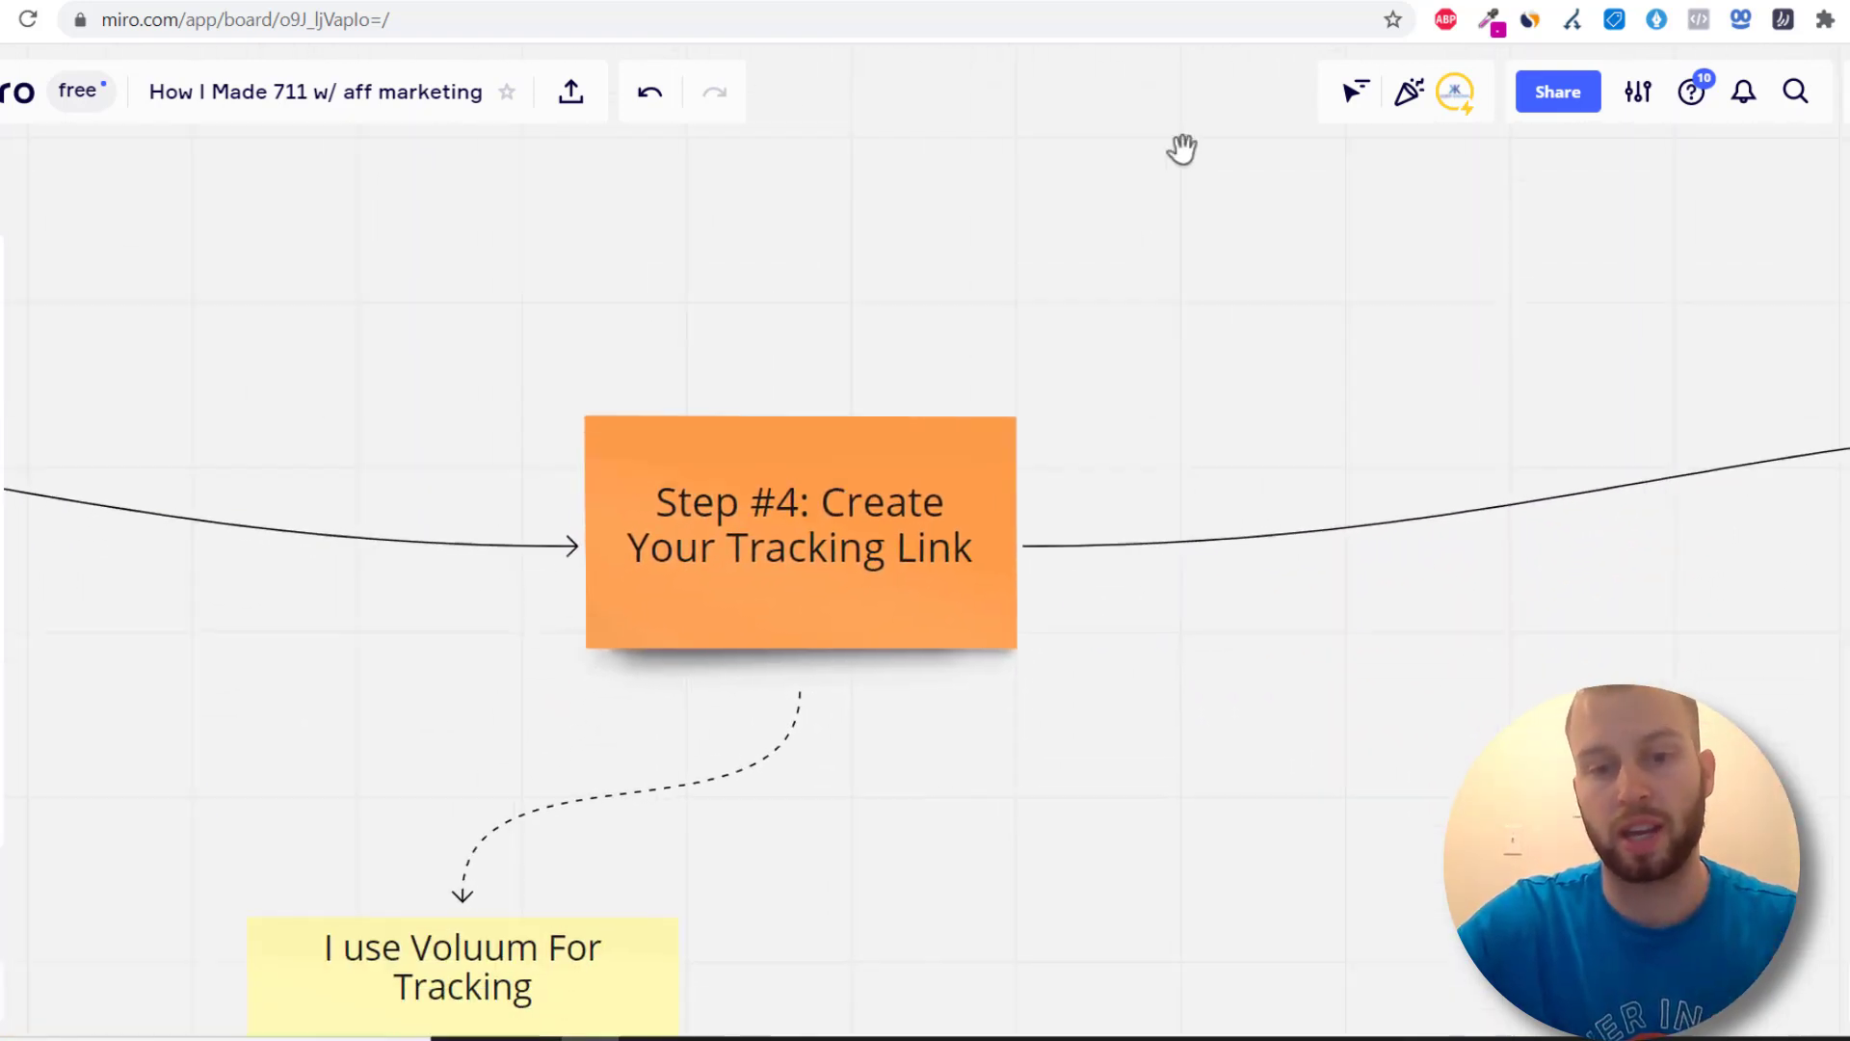
click(729, 656)
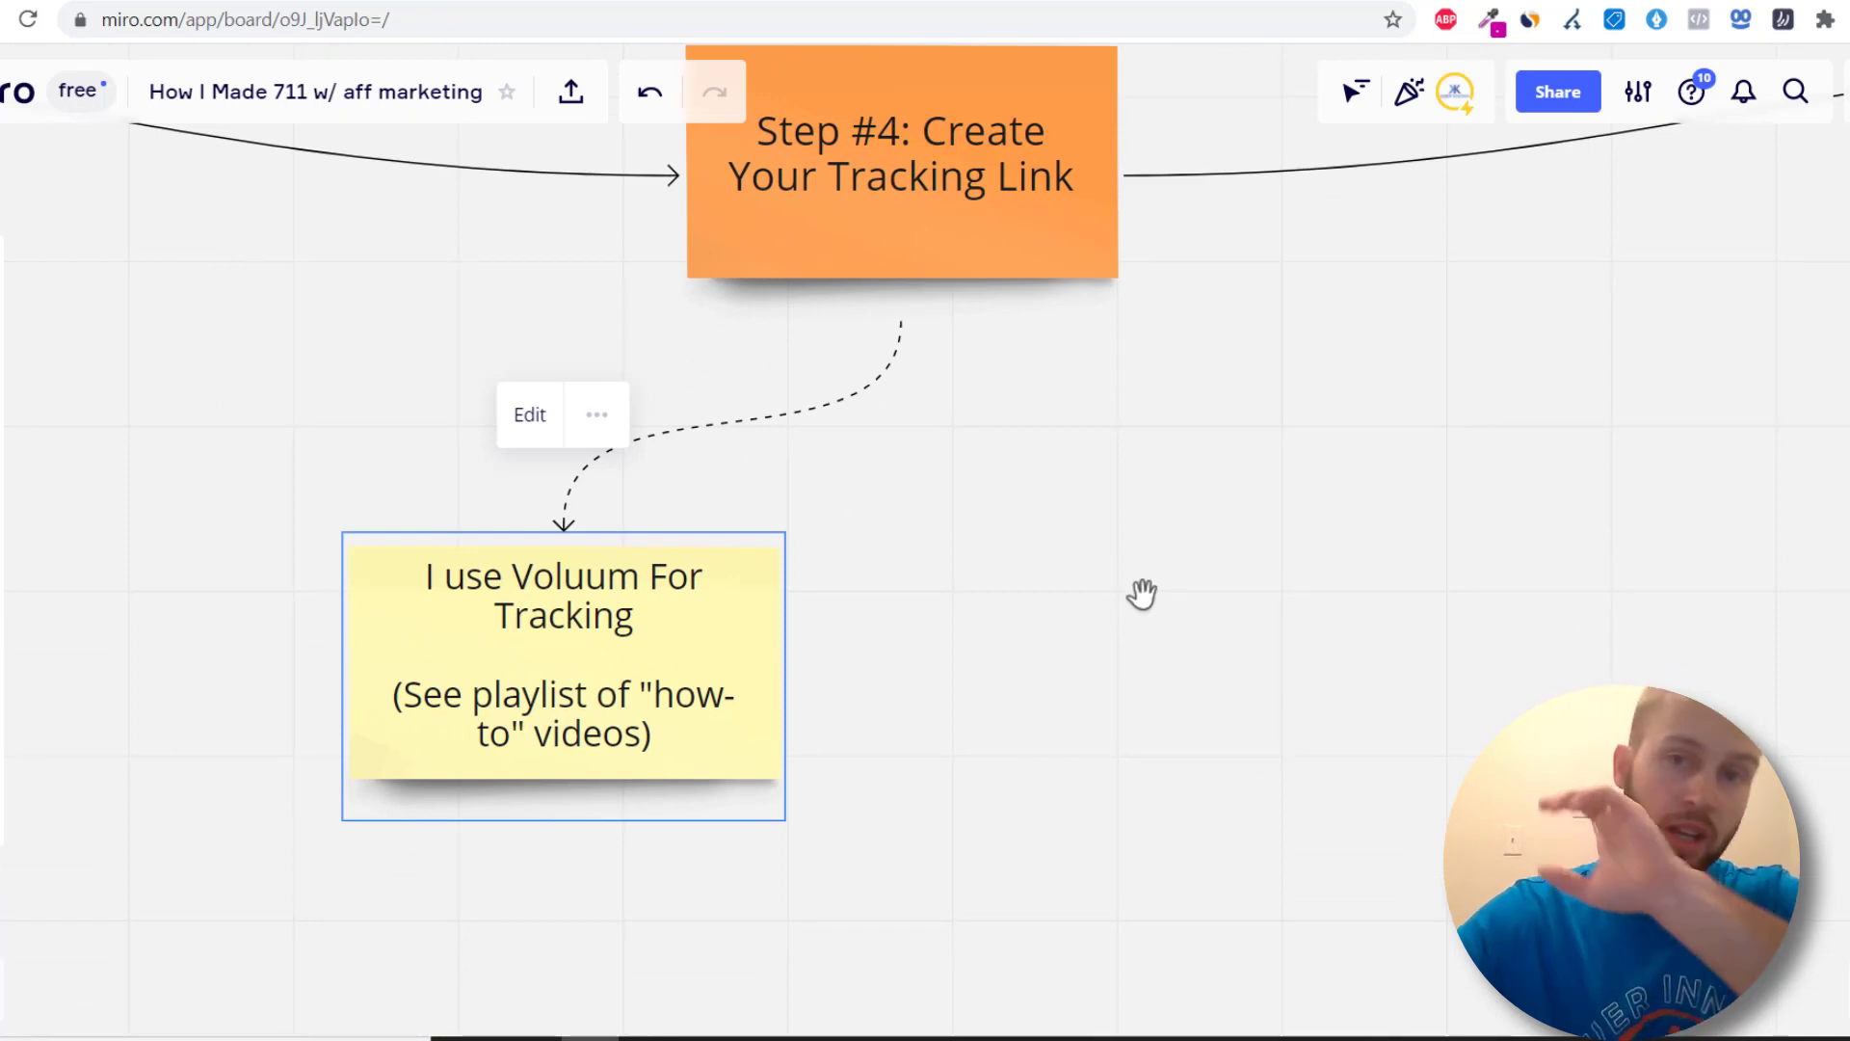
drag(1435, 671, 754, 833)
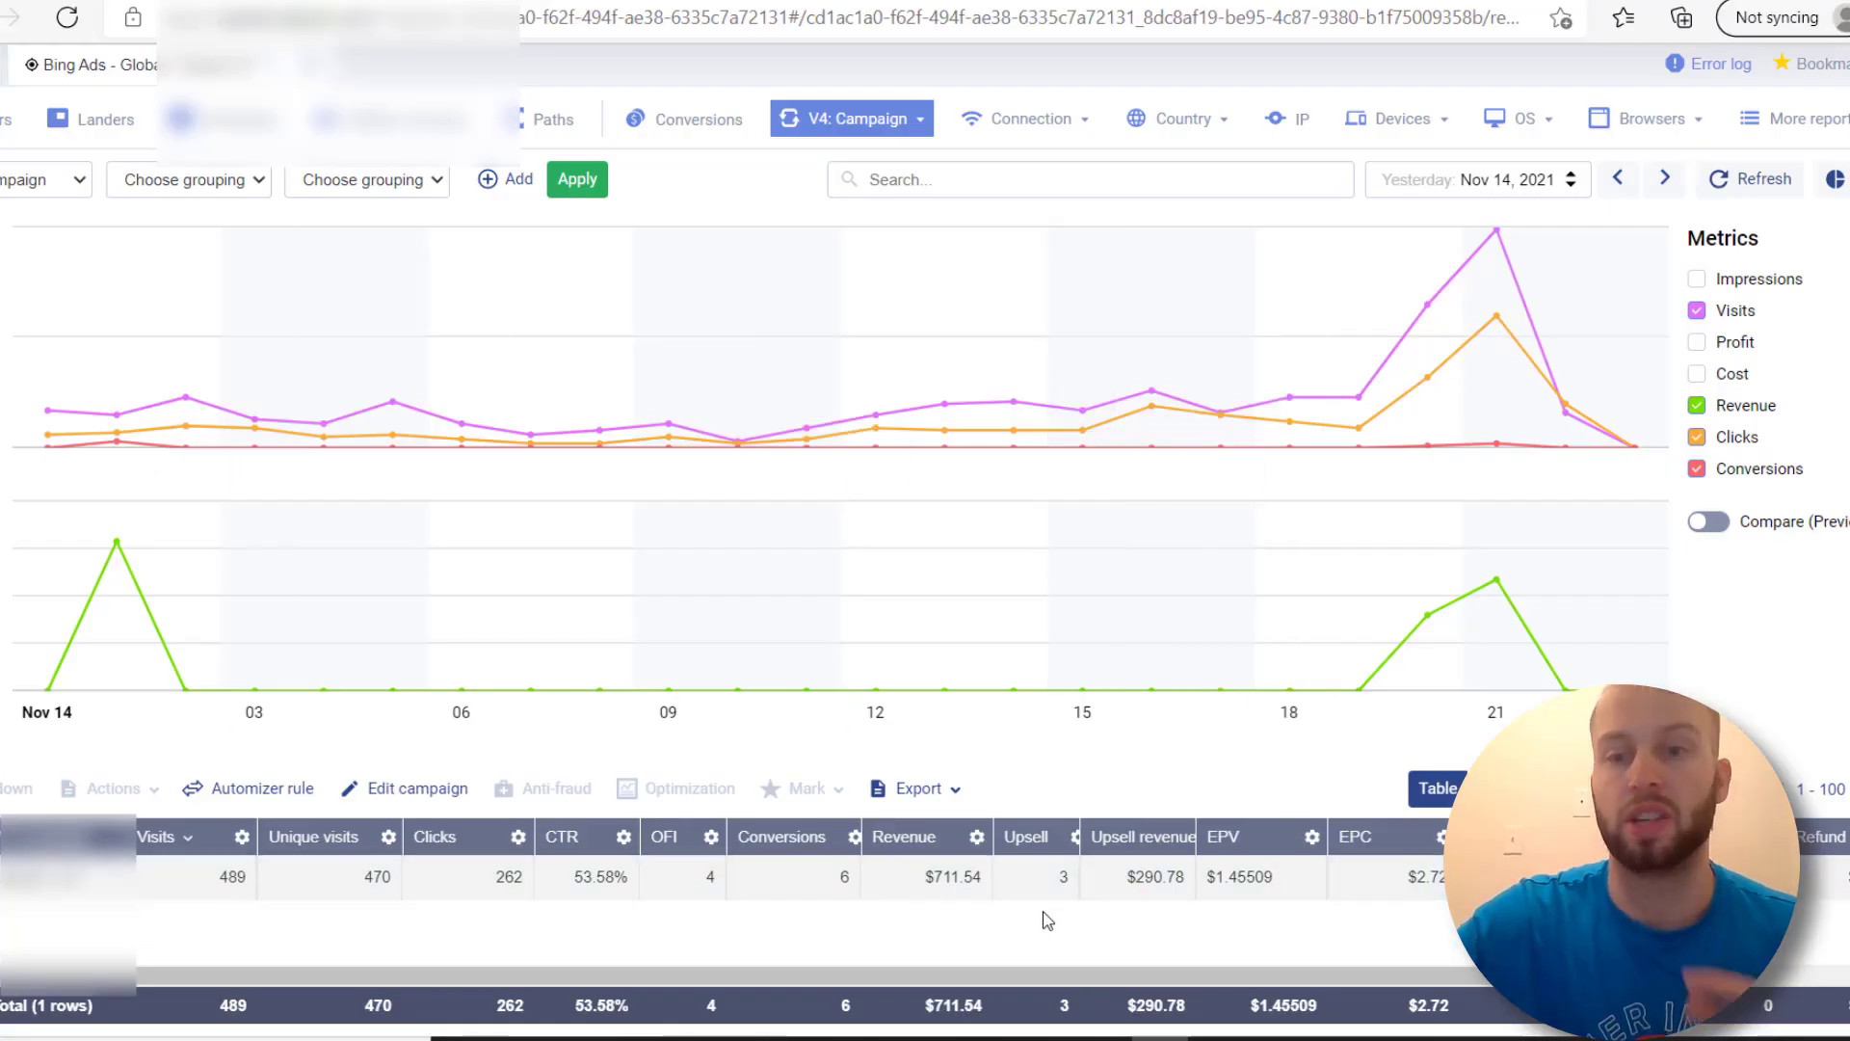
Step: Switch to the Voluum campaign report for Nov 14, 2021 and open the list of additional reports
click(1760, 179)
mouse_move(1787, 188)
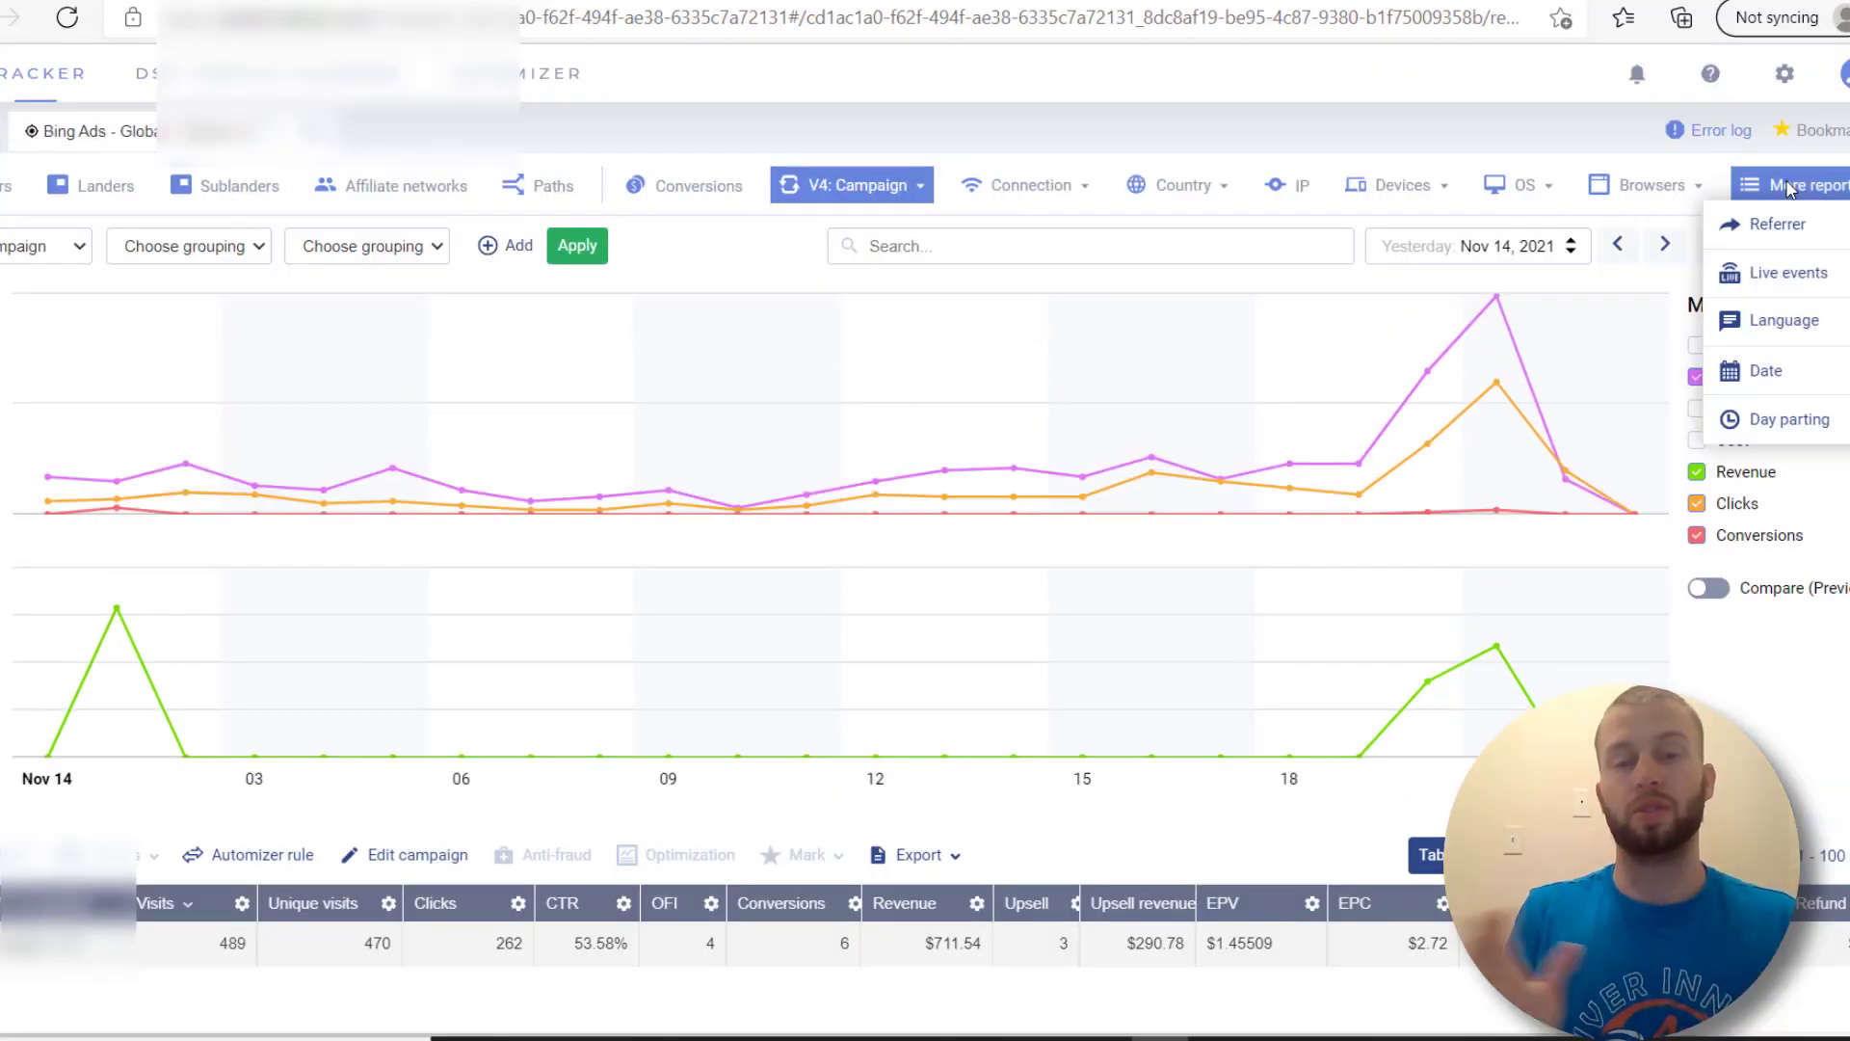